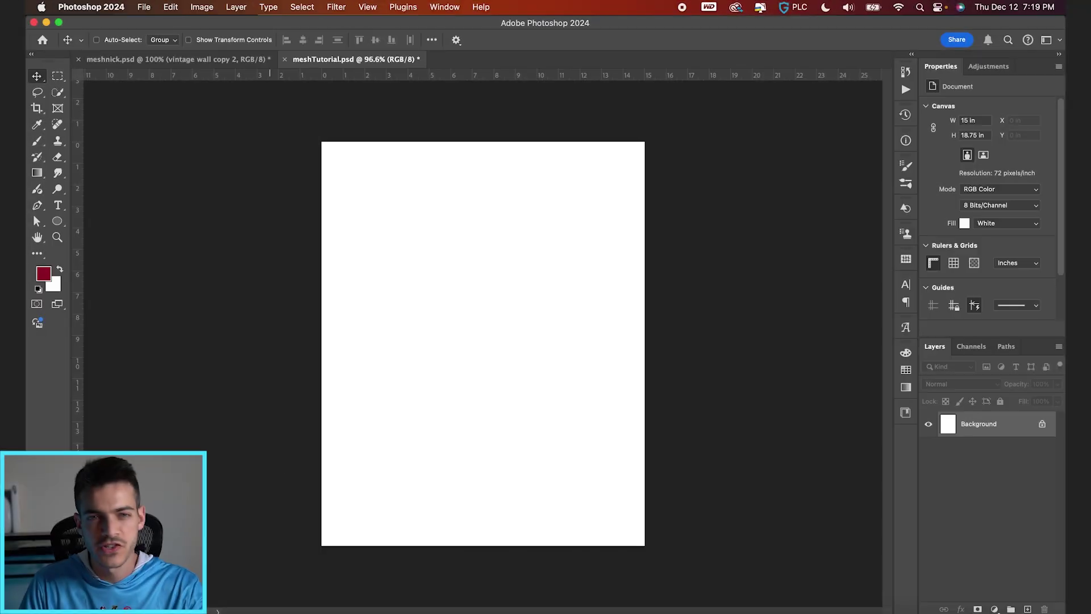
# Step: Place VintageWall.jpg on the canvas and enlarge it to about 124% to cover it
pyautogui.press('super+Tab')
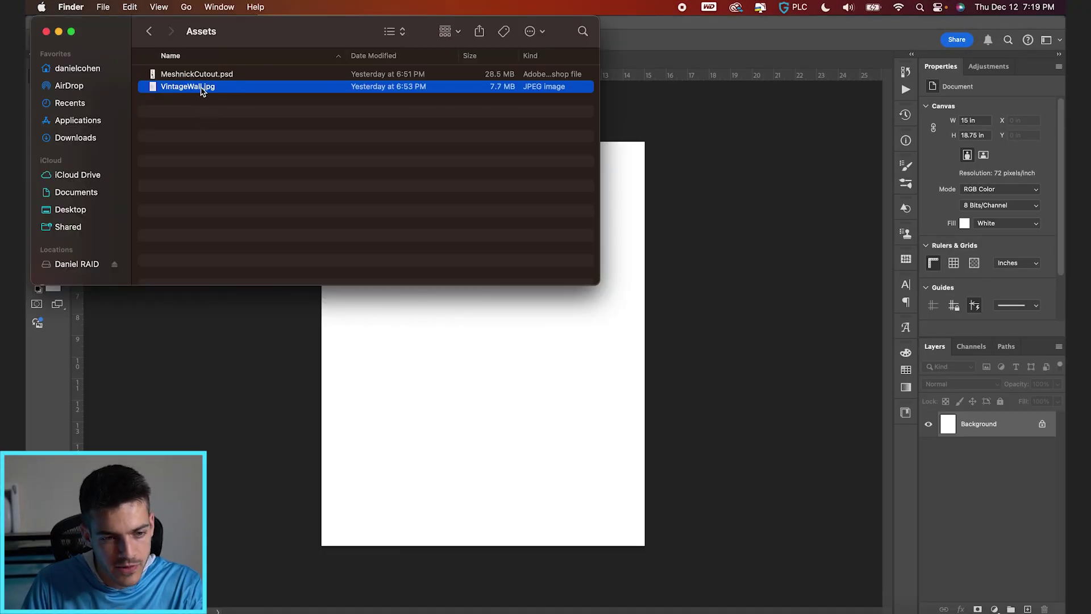
pyautogui.moveTo(202, 91); pyautogui.dragTo(453, 432)
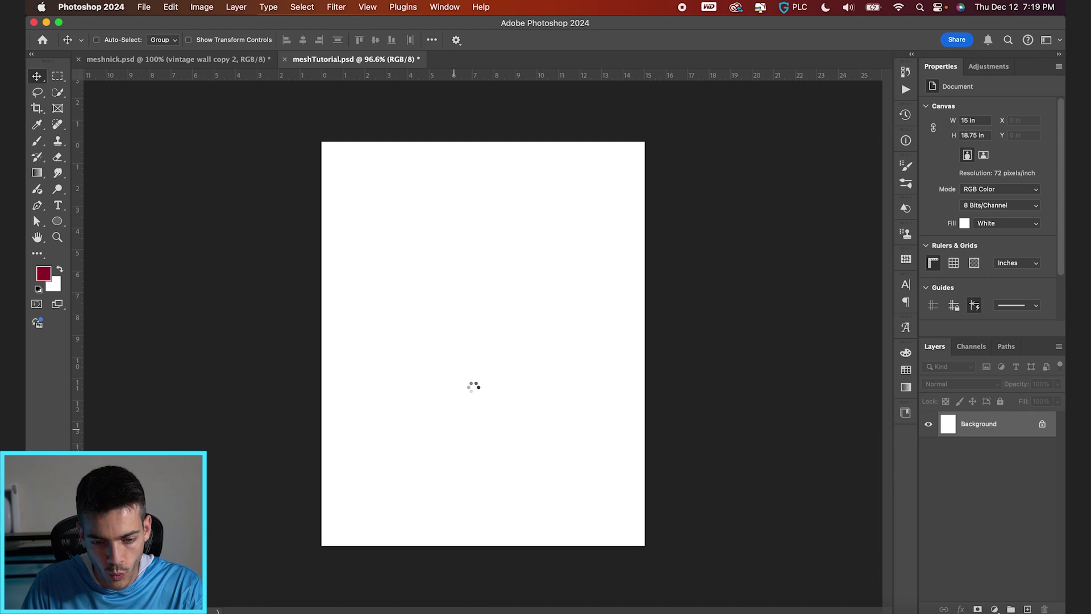
pyautogui.moveTo(611, 142); pyautogui.dragTo(663, 101)
pyautogui.press('Return')
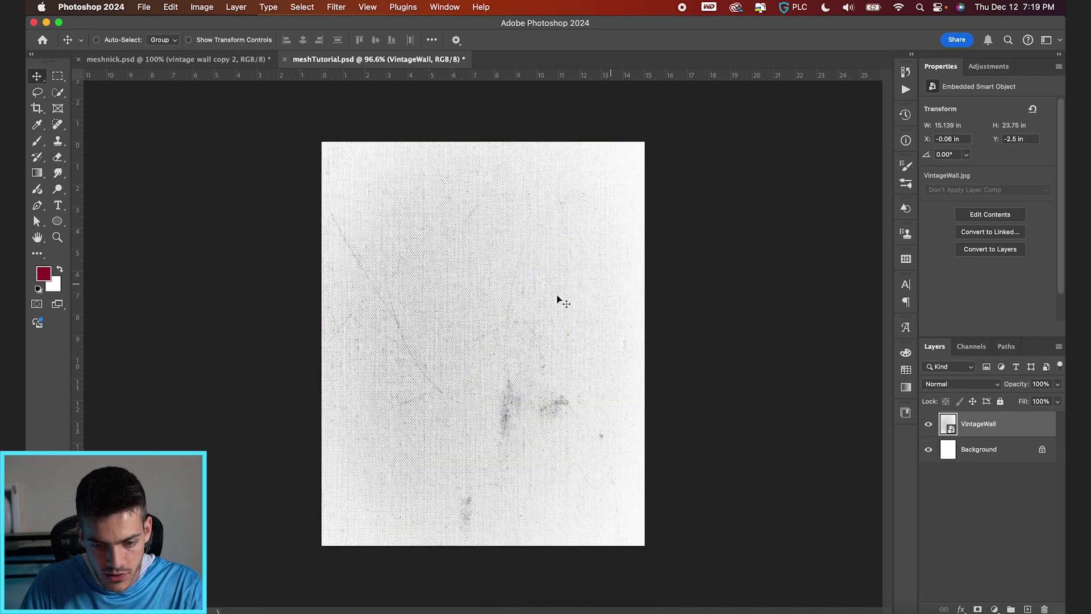
# Step: Check the 1080 × 1350 px image size and cancel without changes
pyautogui.click(202, 8)
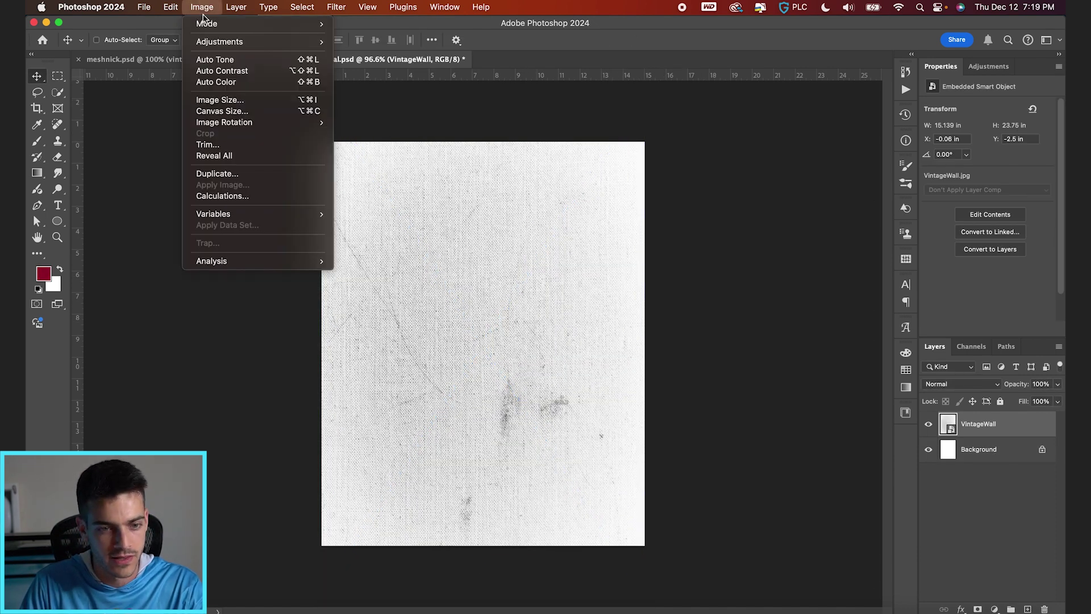
pyautogui.click(220, 100)
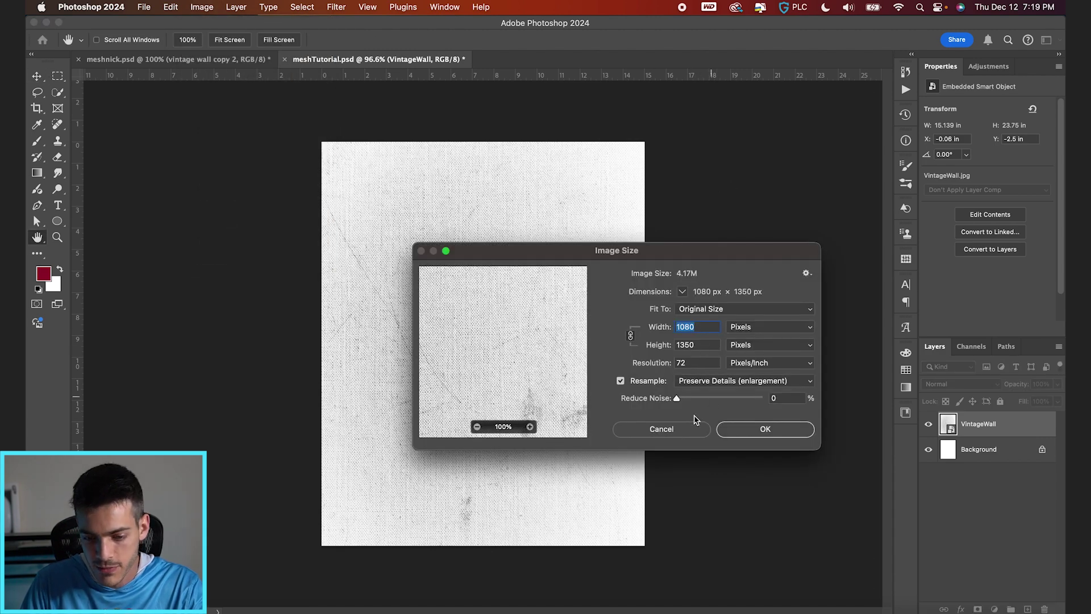
pyautogui.click(689, 430)
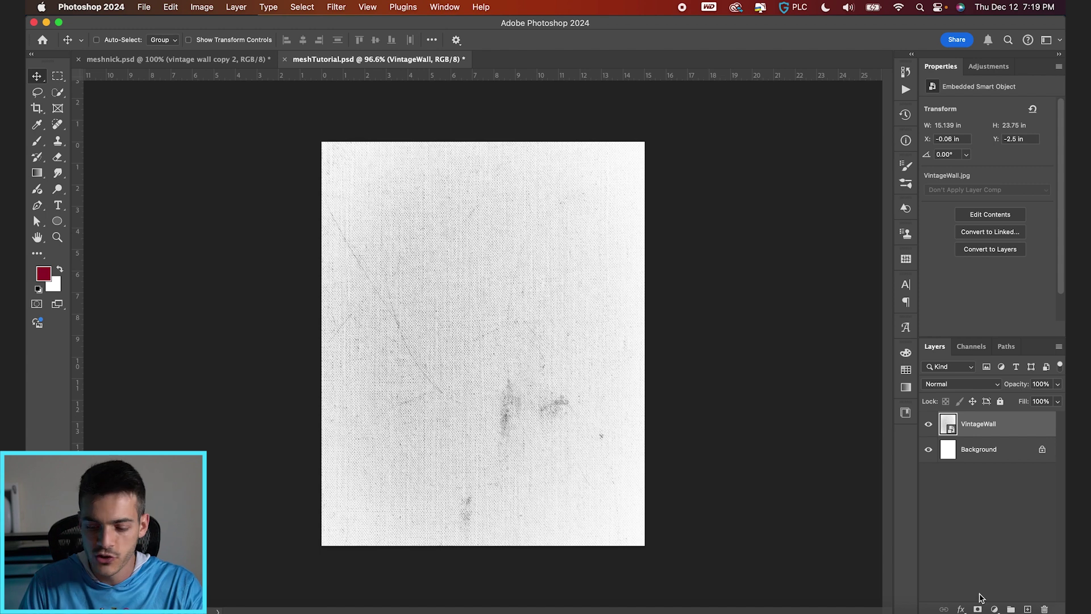
# Step: Mask the VintageWall layer with a black-to-white gradient fading it out toward the bottom
pyautogui.click(977, 609)
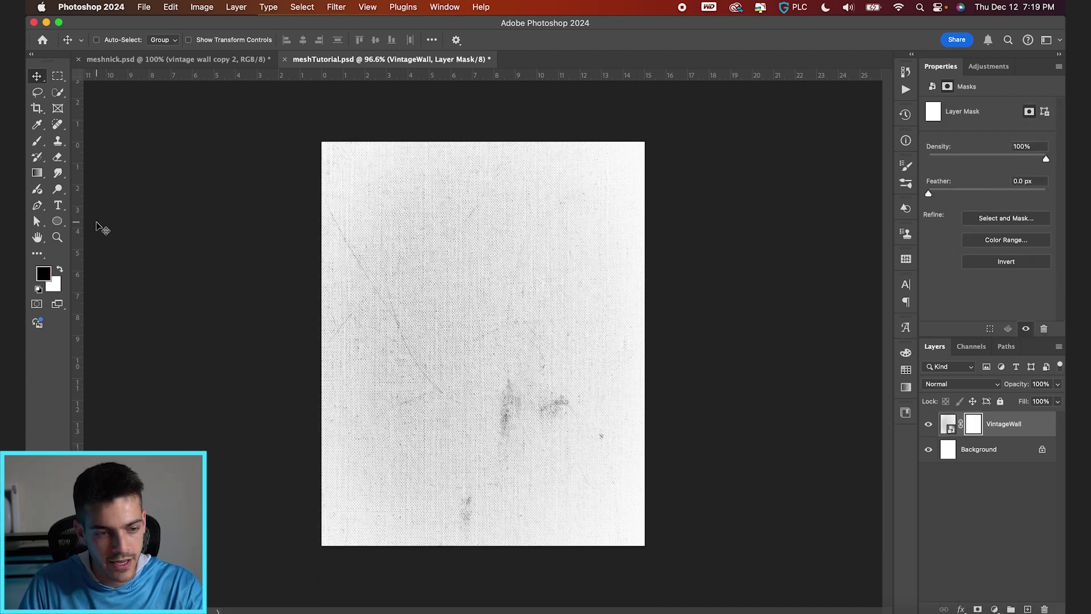
pyautogui.click(34, 173)
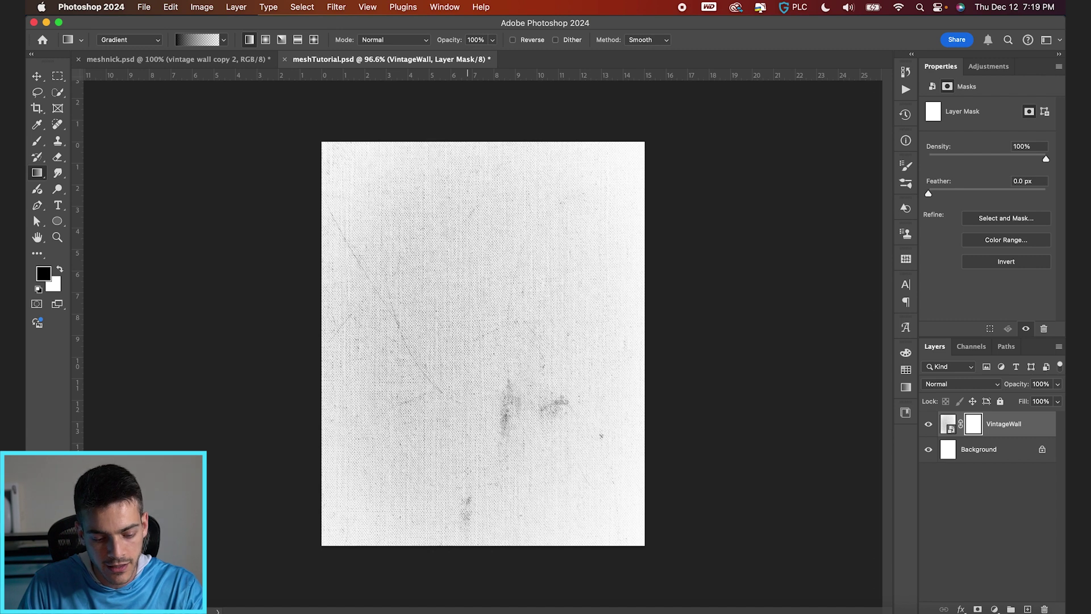
pyautogui.moveTo(468, 470); pyautogui.dragTo(467, 379)
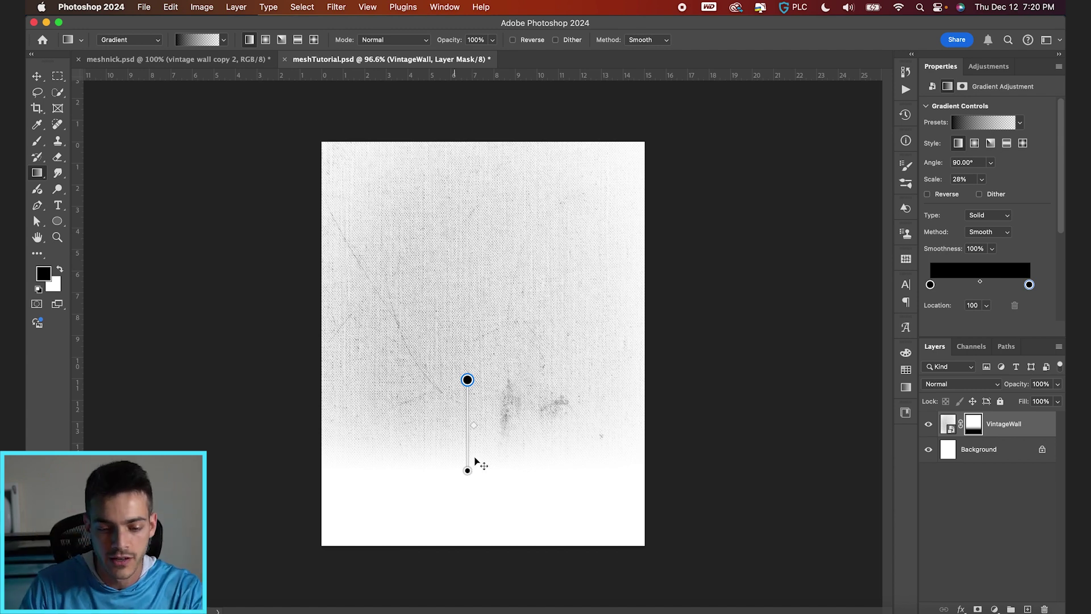
pyautogui.moveTo(468, 472); pyautogui.dragTo(467, 485)
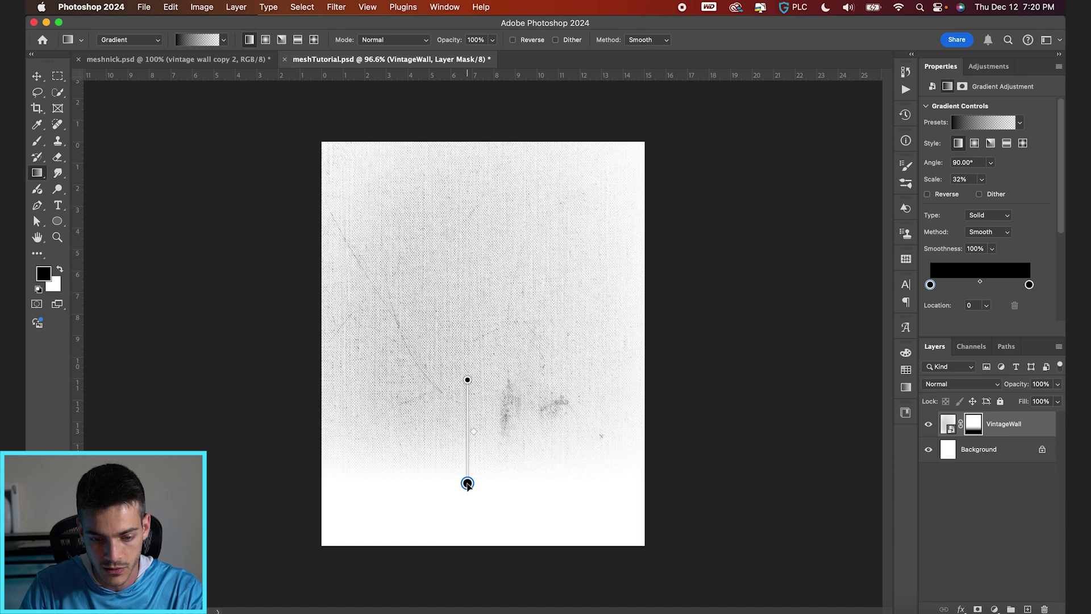
pyautogui.press('super+2')
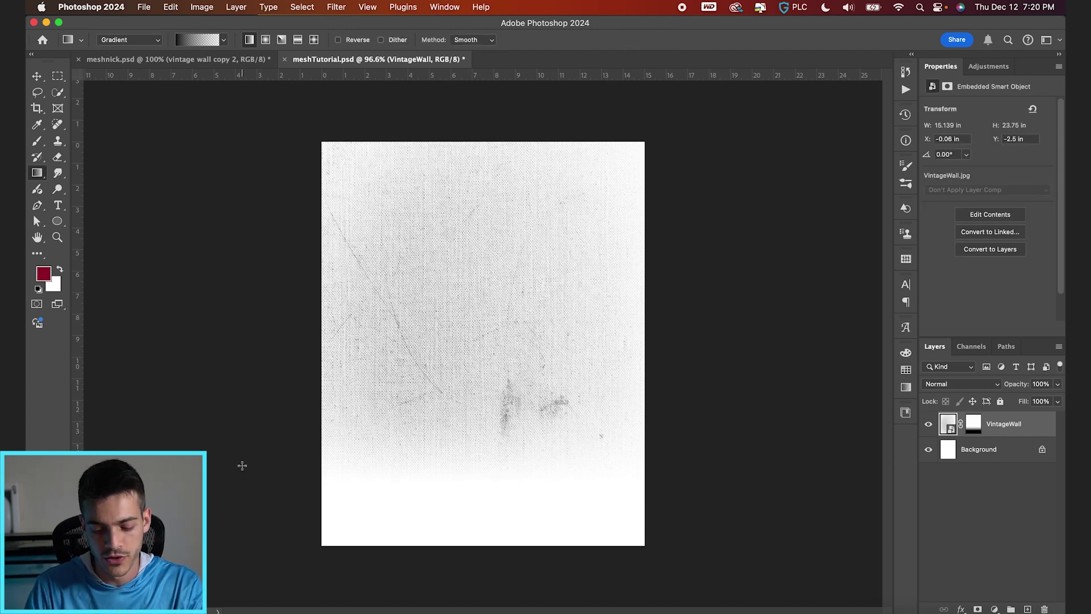
# Step: Create a new layer and select the bottom strip of the canvas
pyautogui.press('super+alt+shift+n')
pyautogui.click(58, 78)
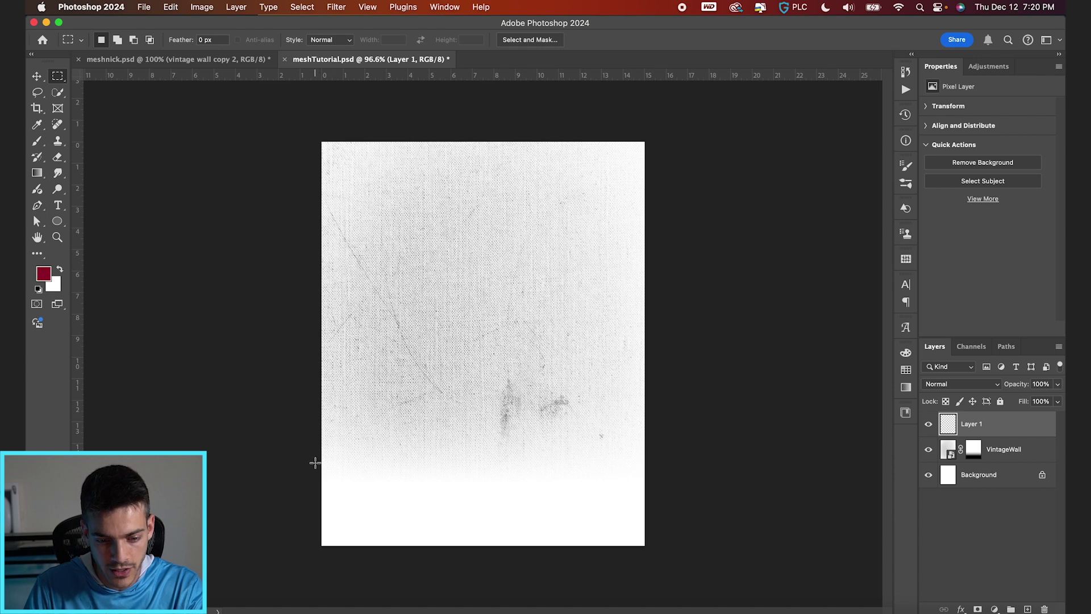
pyautogui.moveTo(315, 463); pyautogui.dragTo(723, 575)
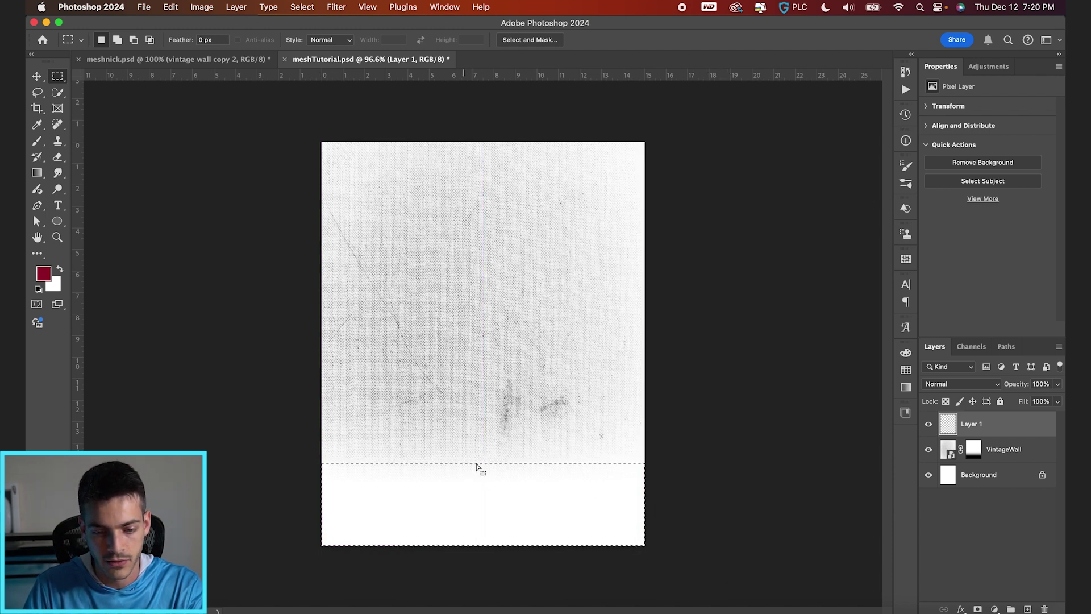
# Step: Fill the bottom strip with a black-to-white gradient from the Basics presets
pyautogui.click(46, 176)
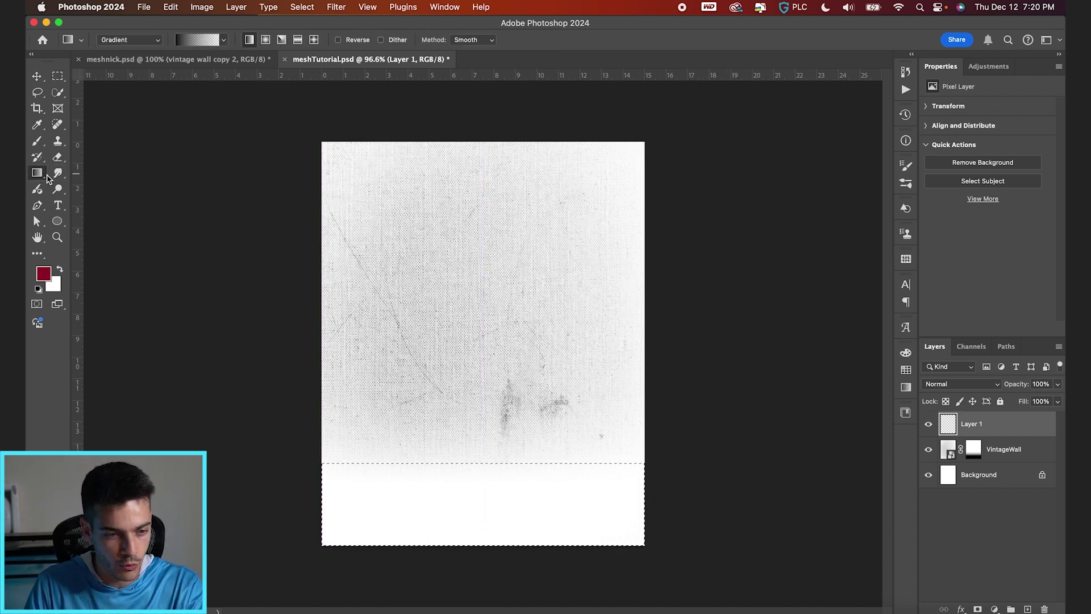
pyautogui.click(223, 40)
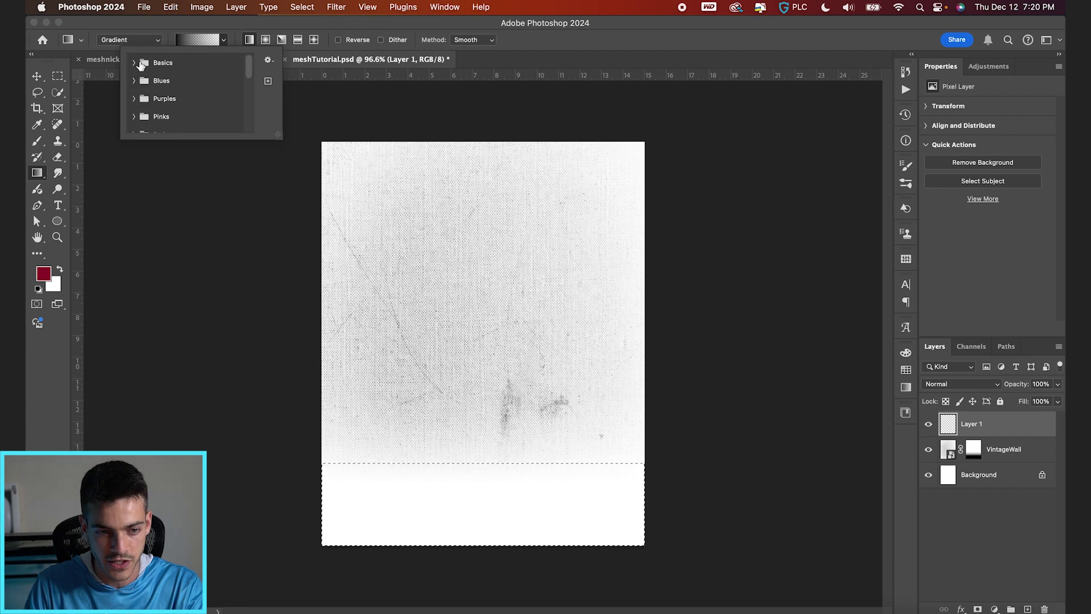
pyautogui.click(134, 62)
pyautogui.press('d')
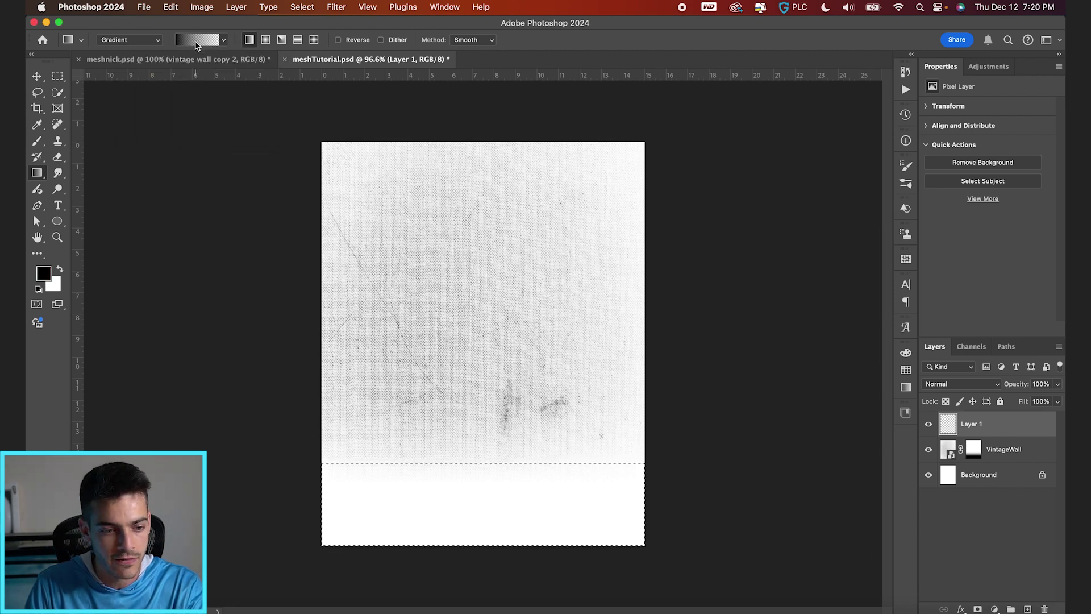
pyautogui.click(196, 41)
pyautogui.click(199, 42)
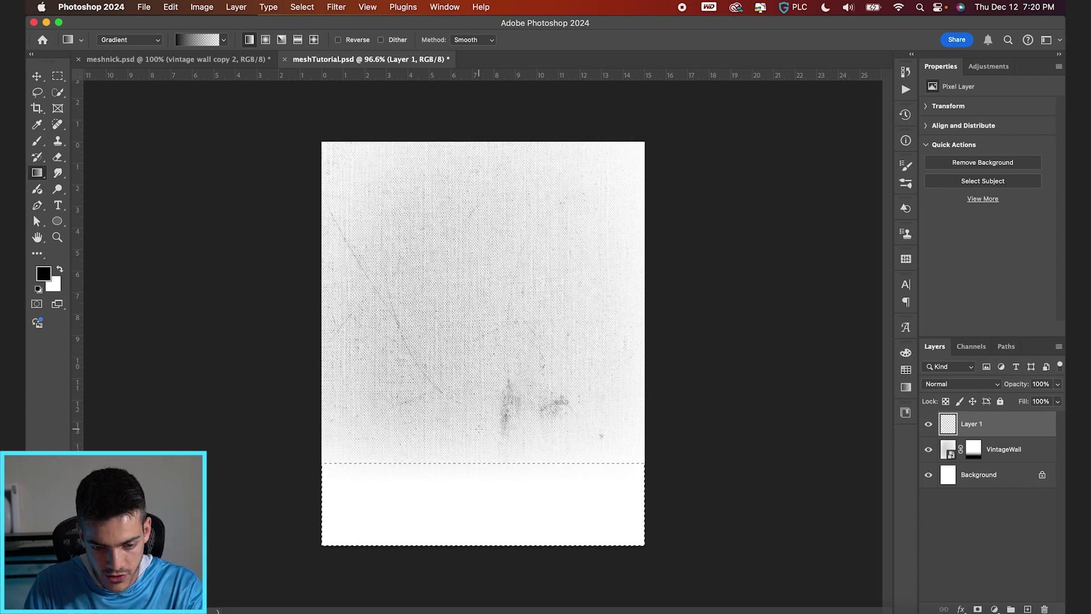
pyautogui.moveTo(478, 427); pyautogui.dragTo(478, 390)
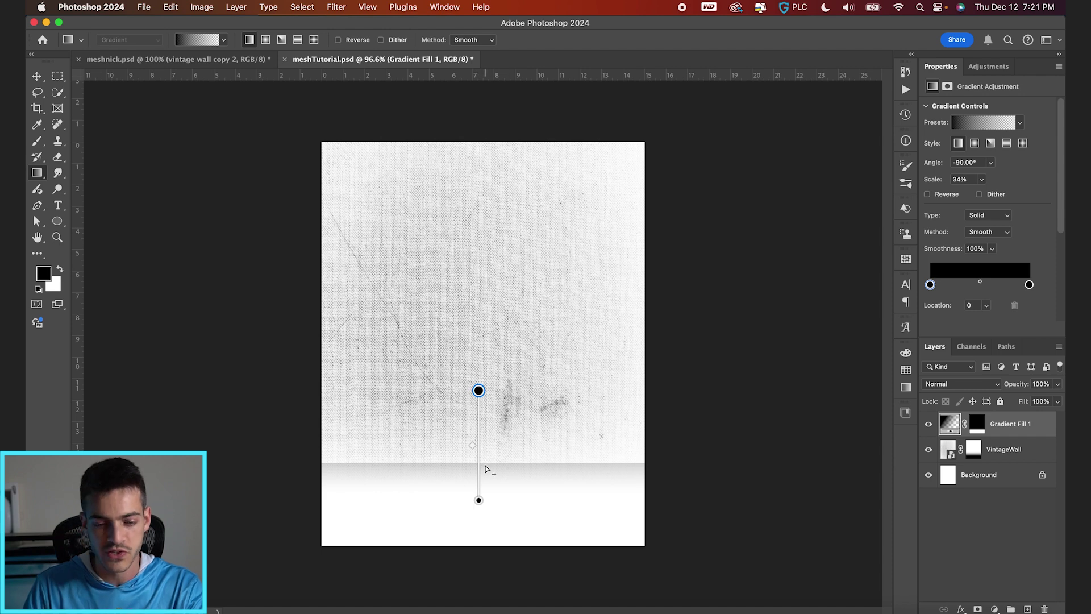
# Step: Lower the gradient band's opacity to 76% and shift it slightly down
pyautogui.press('v')
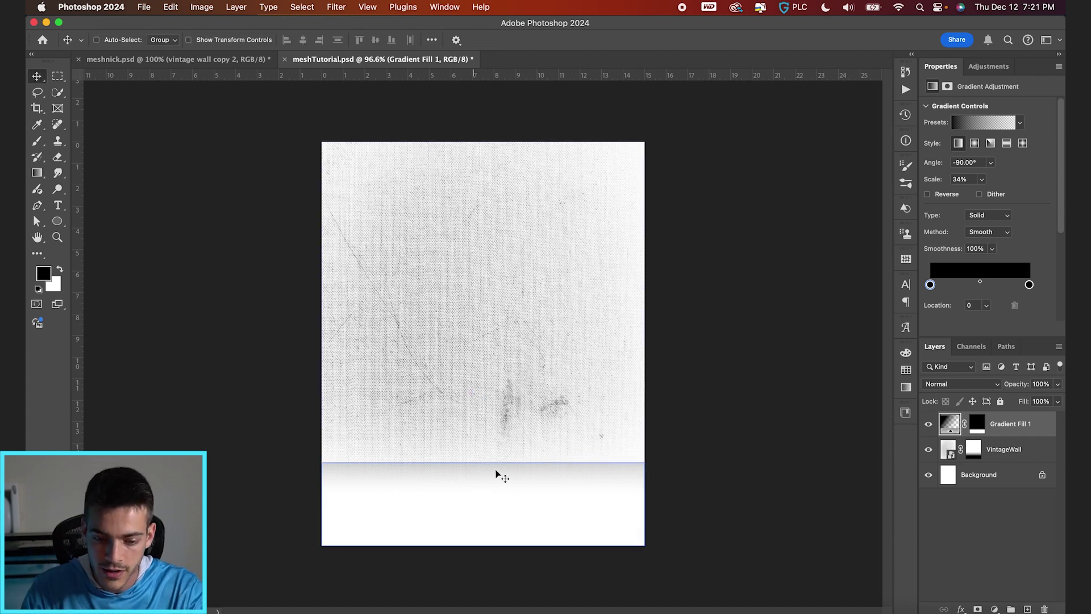
pyautogui.moveTo(1020, 384)
pyautogui.mouseDown()
pyautogui.moveTo(979, 386)
pyautogui.moveTo(1007, 386)
pyautogui.mouseUp()
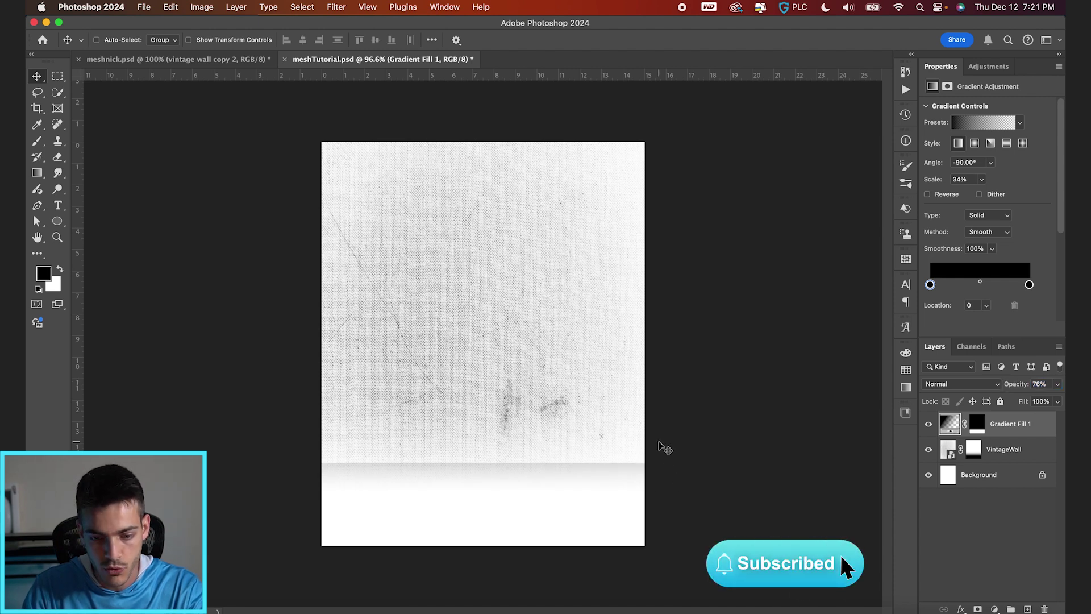
pyautogui.moveTo(662, 446)
pyautogui.mouseDown()
pyautogui.moveTo(657, 461)
pyautogui.moveTo(661, 450)
pyautogui.mouseUp()
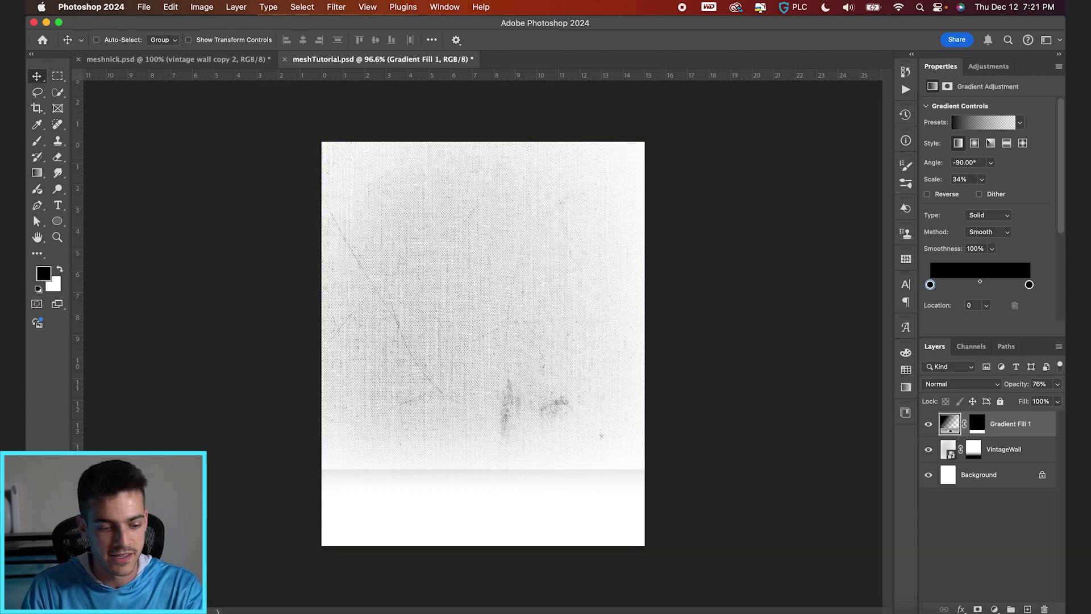
pyautogui.press('super+Tab')
pyautogui.press('super+Tab')
# Step: Place MeshnickCutout.psd, scale it to about 56%, and move it right of centre
pyautogui.moveTo(207, 78); pyautogui.dragTo(505, 398)
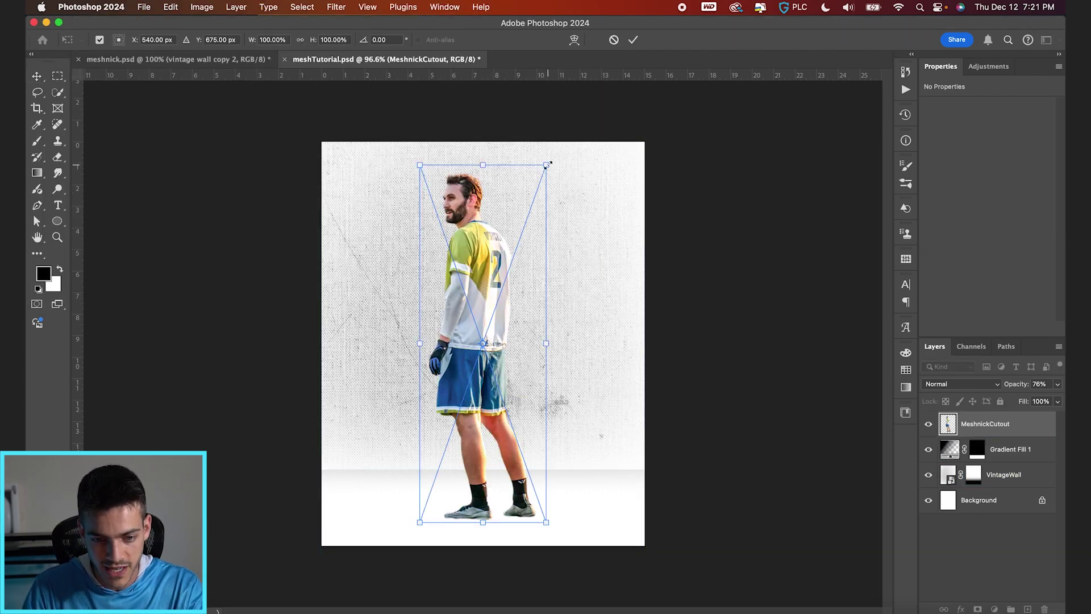
pyautogui.moveTo(547, 165); pyautogui.dragTo(491, 320)
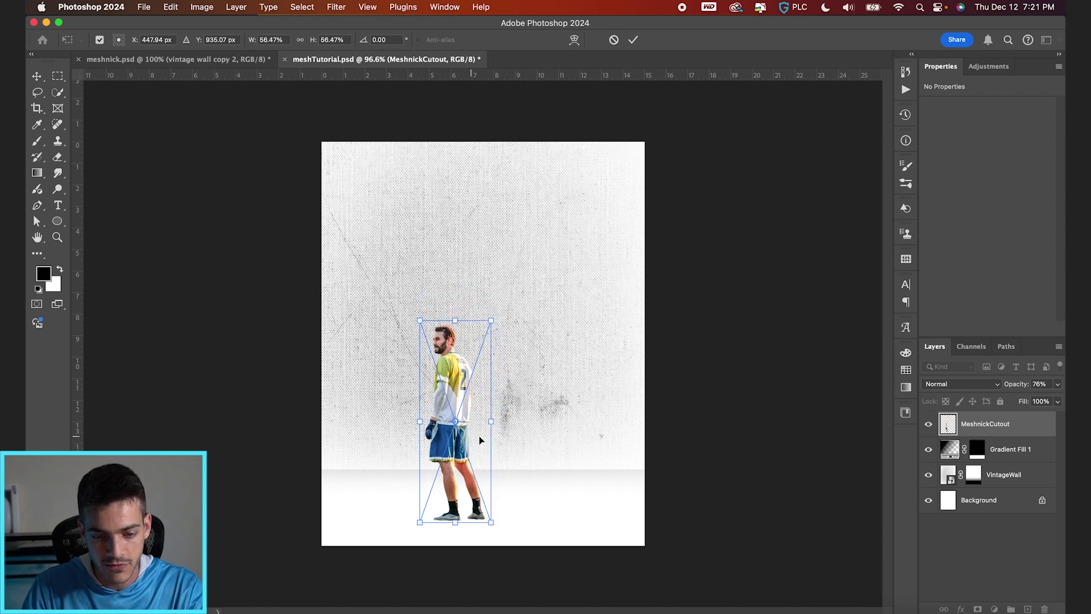
pyautogui.moveTo(480, 440); pyautogui.dragTo(588, 433)
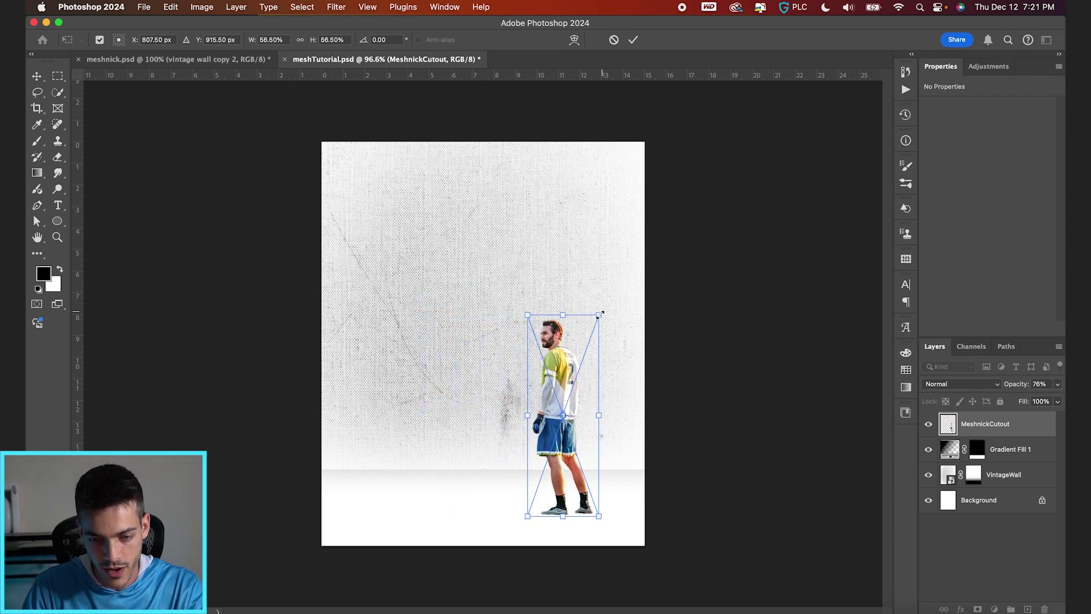
pyautogui.press('Return')
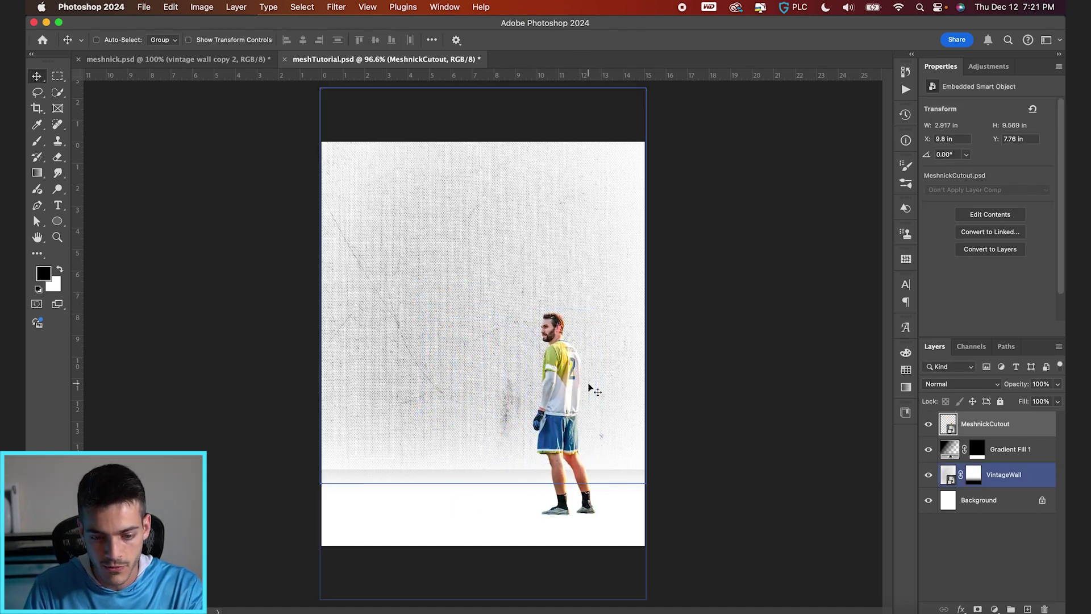
# Step: Lower the VintageWall layer's opacity to 41%
pyautogui.click(946, 480)
pyautogui.click(1039, 384)
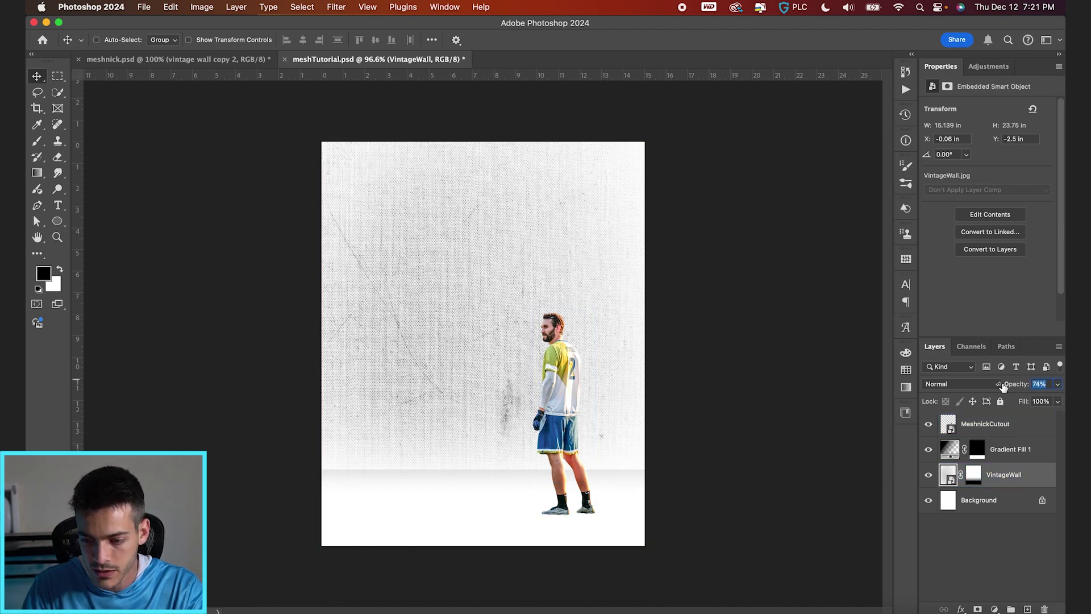
pyautogui.write('50')
pyautogui.press('Return')
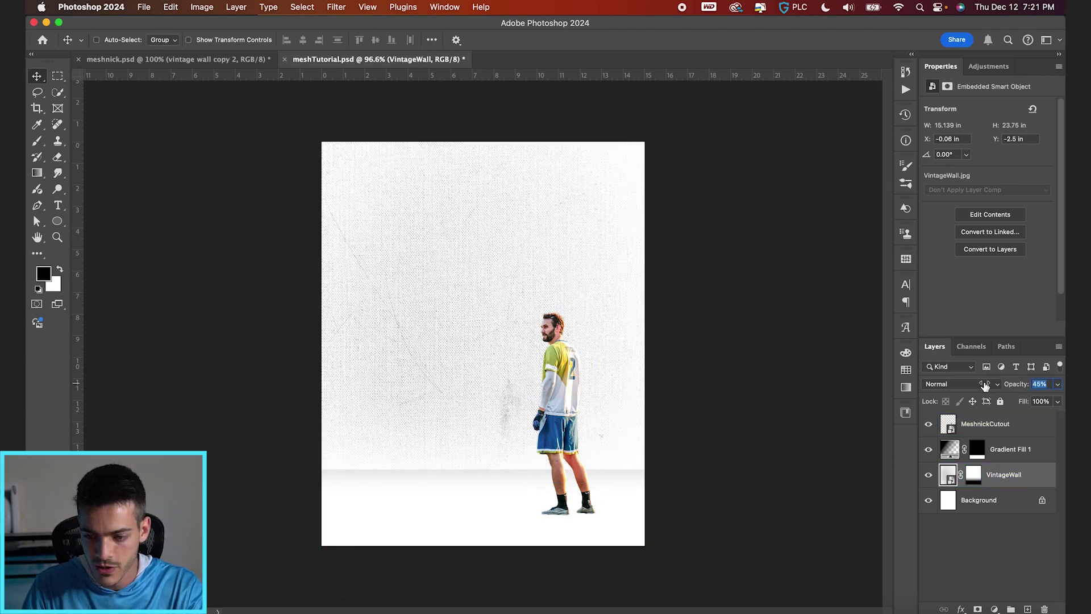
pyautogui.moveTo(983, 385); pyautogui.dragTo(979, 387)
pyautogui.scroll(2, 698, 343)
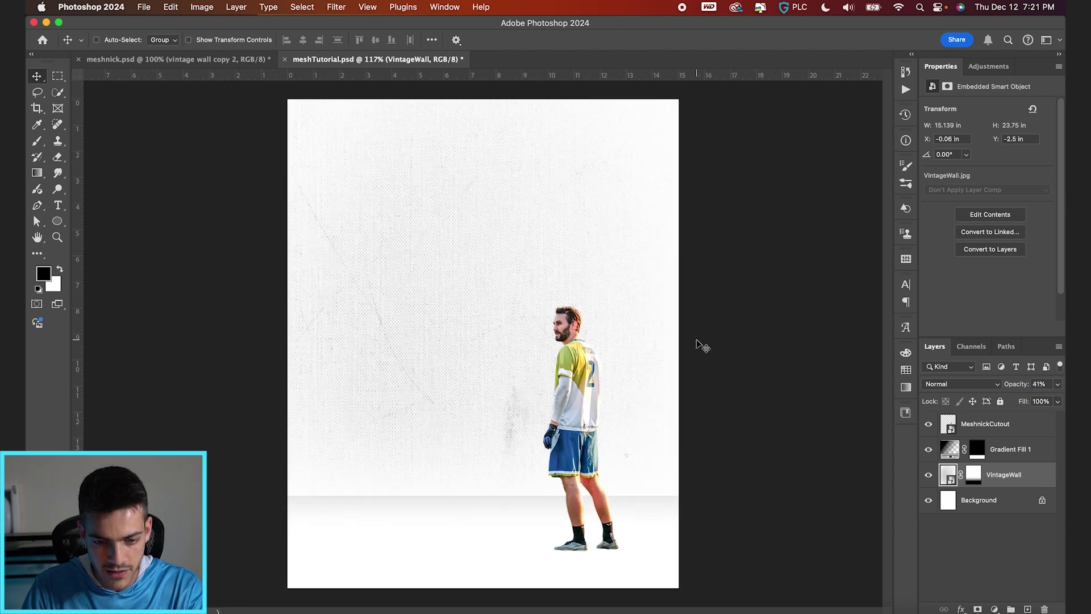
pyautogui.keyDown('super'); pyautogui.click(492, 421); pyautogui.keyUp('super')
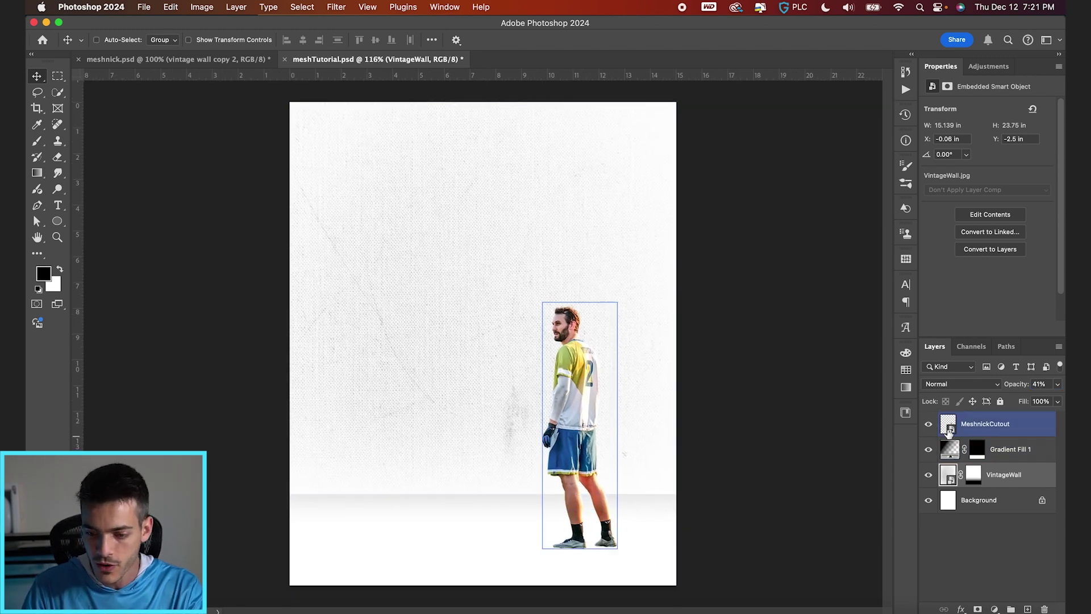
pyautogui.hotkey('alt', '[')
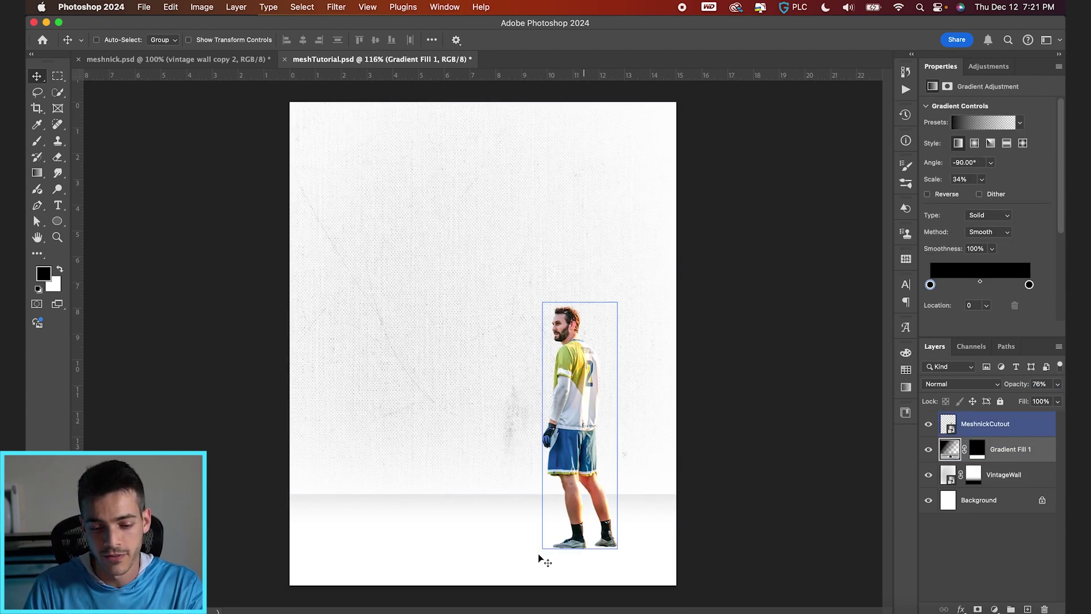
# Step: On a new layer, fill the player's outline selection with black, then deselect
pyautogui.press('super+shift+alt+n')
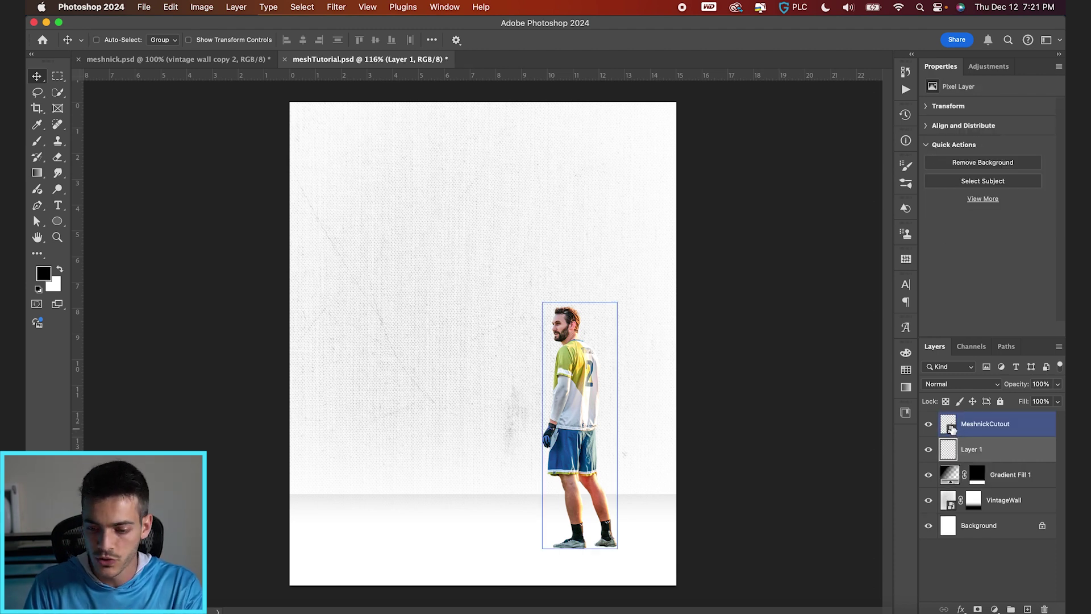
pyautogui.keyDown('super'); pyautogui.click(952, 429); pyautogui.keyUp('super')
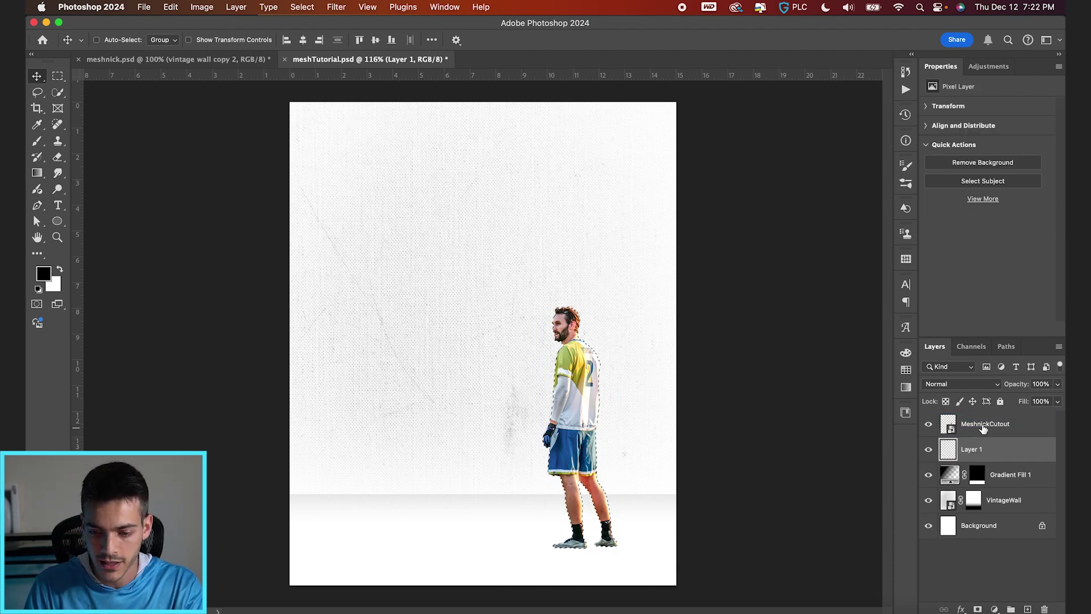
pyautogui.scroll(2, 483, 341)
pyautogui.press('g')
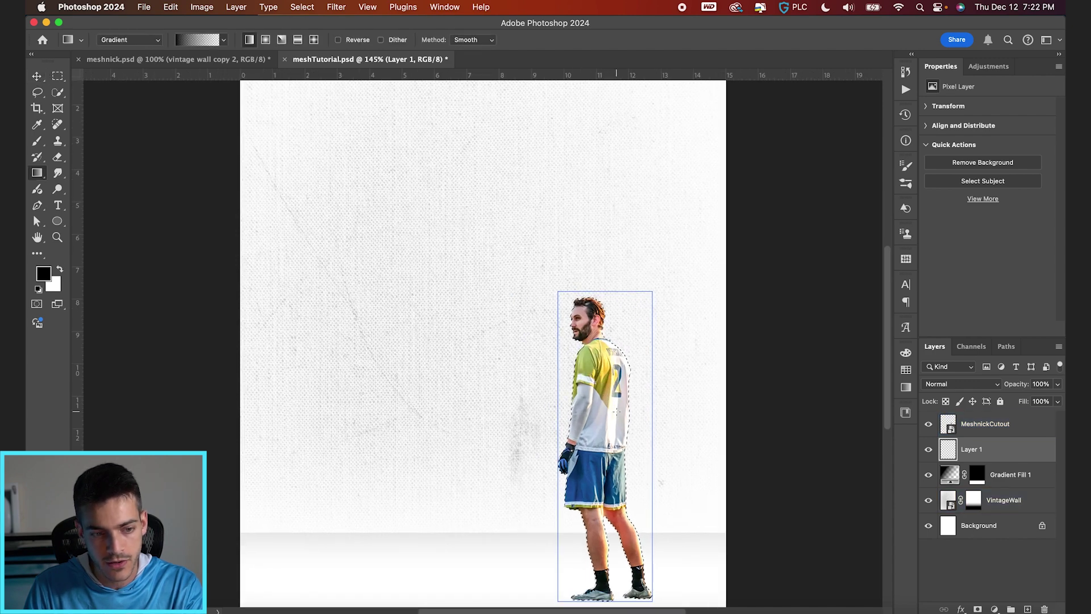
pyautogui.hotkey('shift', 'g')
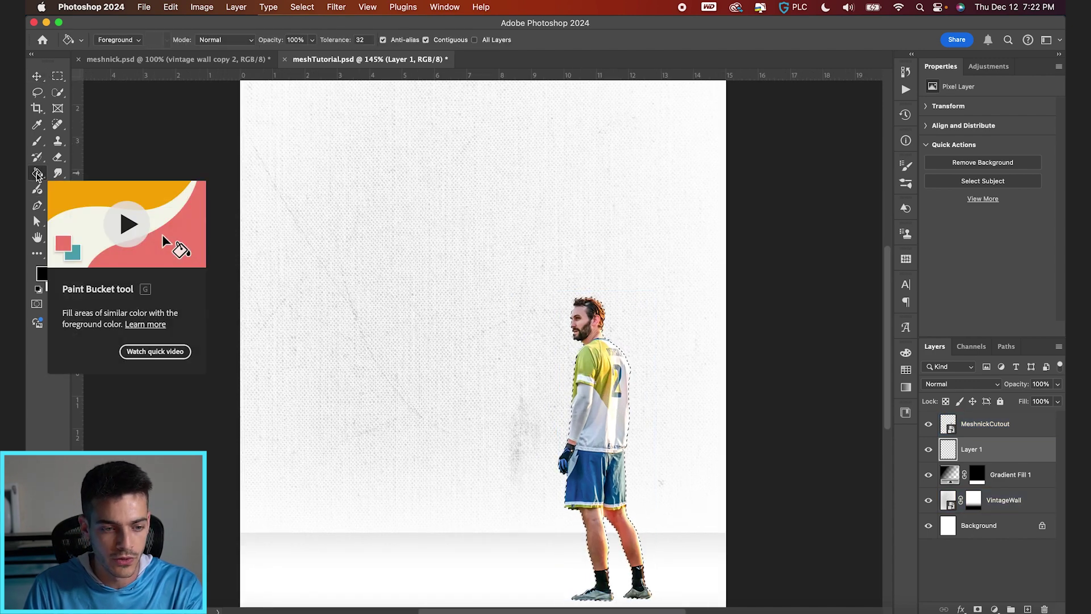
pyautogui.hotkey('shift', 'g')
pyautogui.hotkey('shift', 'g')
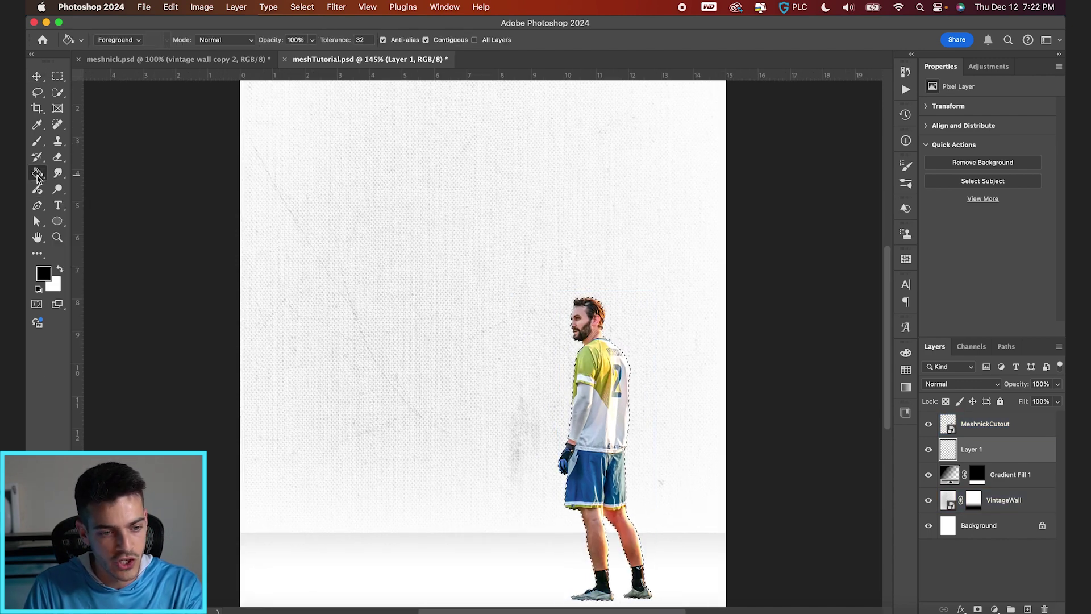
pyautogui.rightClick(37, 177)
pyautogui.click(79, 184)
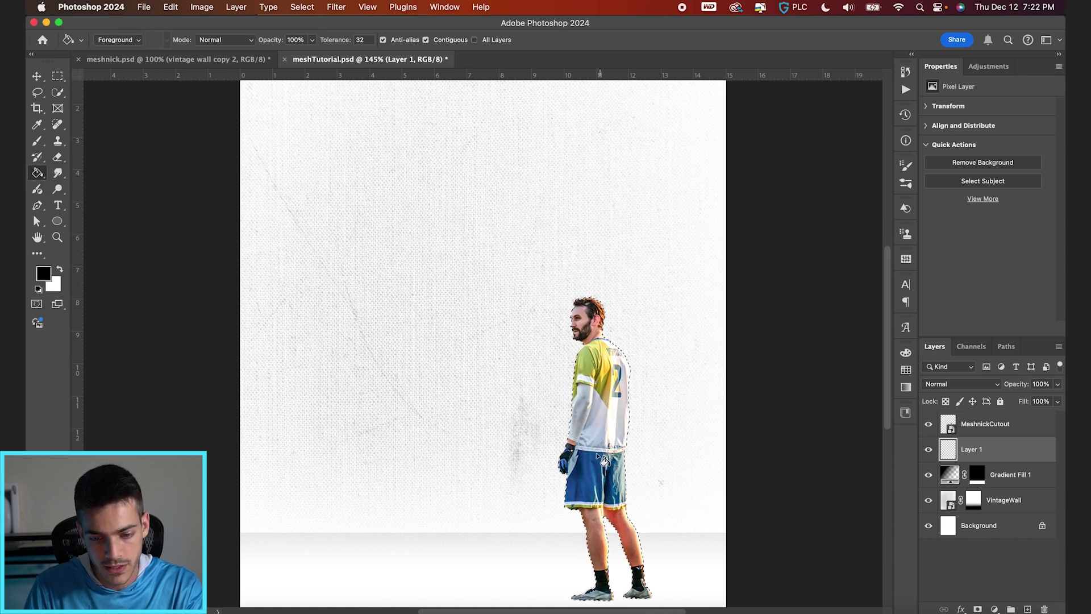
pyautogui.scroll(-2, 603, 459)
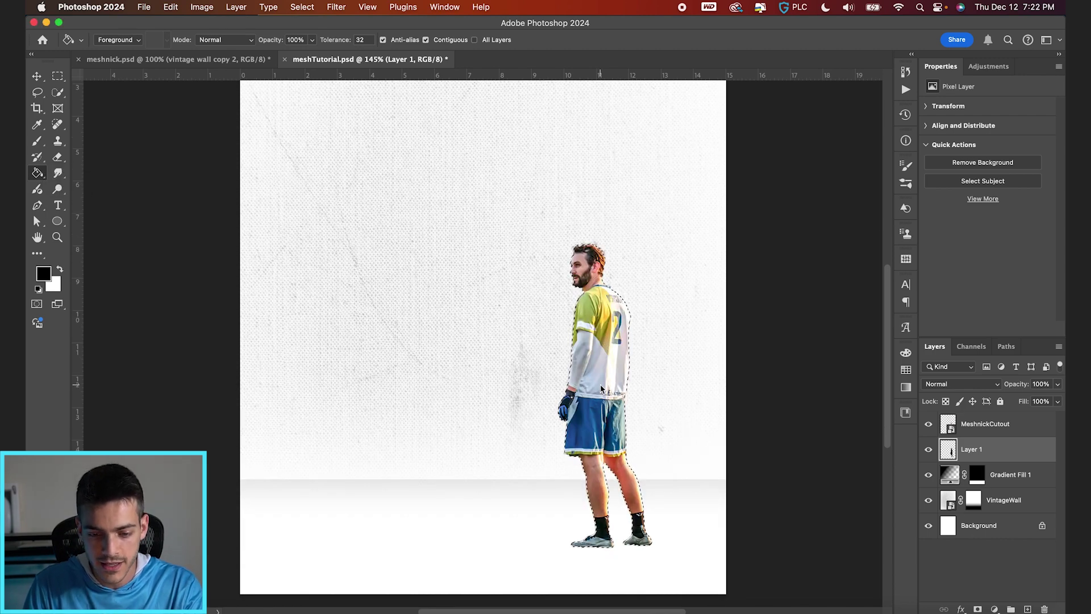
pyautogui.press('cmd+d')
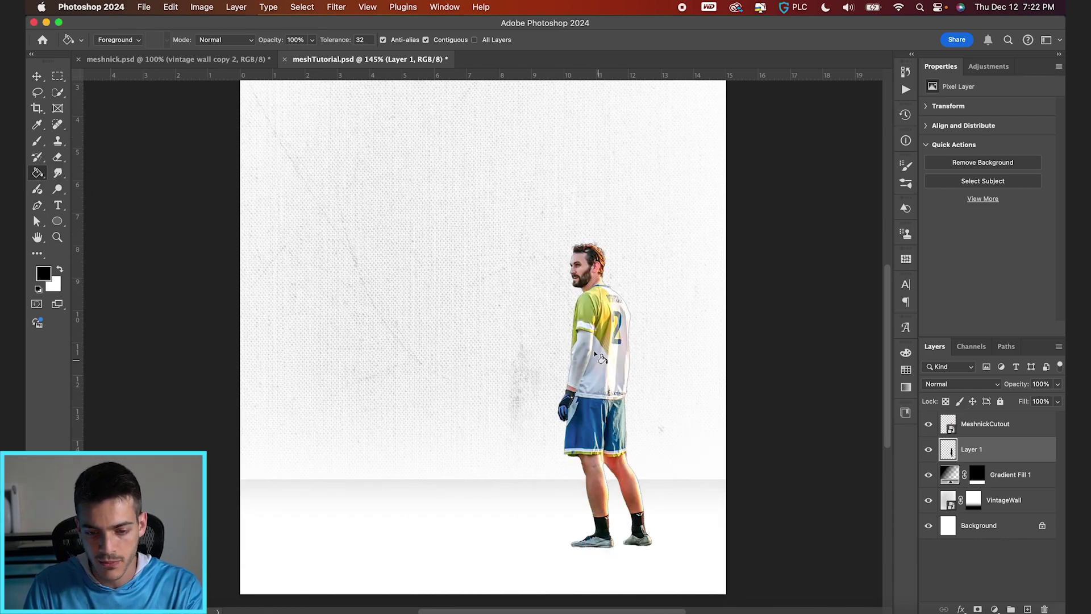
# Step: Convert the black silhouette layer to a smart object and check it against the cutout
pyautogui.click(338, 7)
pyautogui.click(370, 42)
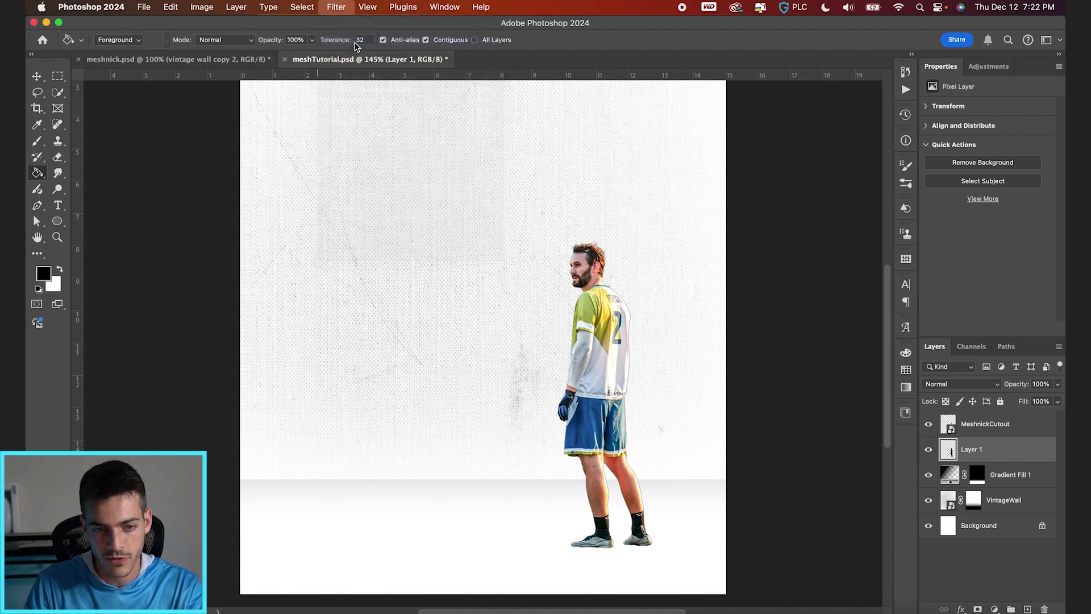
pyautogui.click(929, 423)
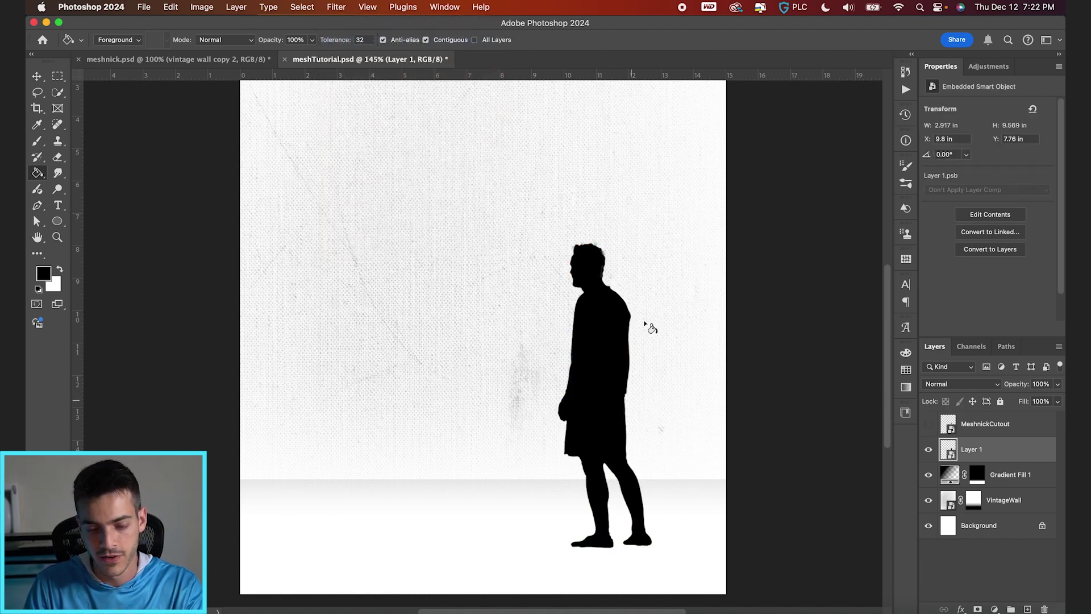
pyautogui.click(928, 424)
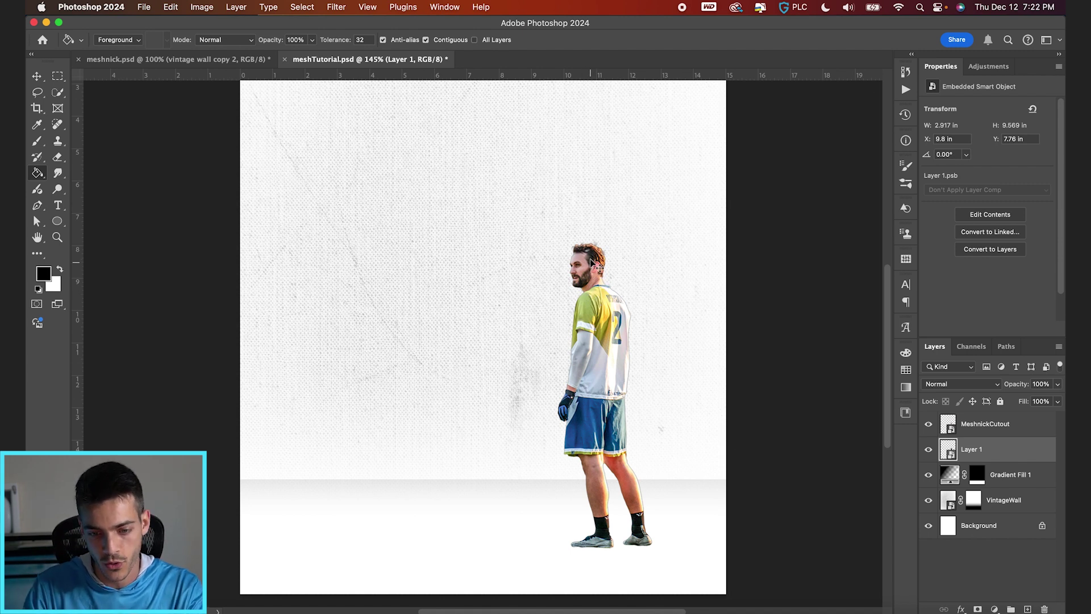
pyautogui.press('super+t')
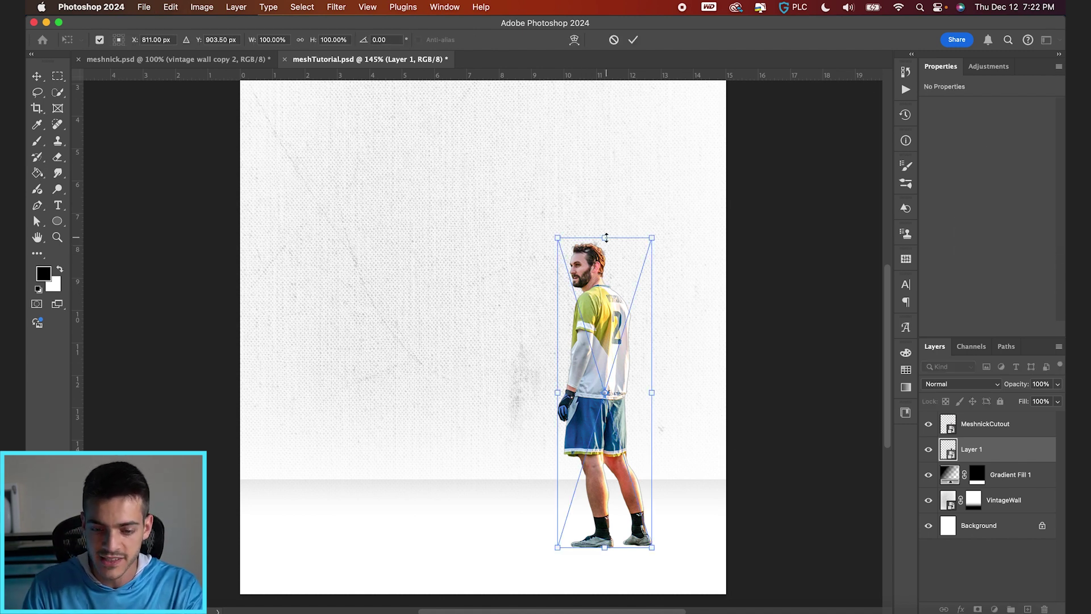
# Step: Flip the silhouette downward and skew it left into a flattened floor shadow
pyautogui.moveTo(606, 237); pyautogui.dragTo(592, 572)
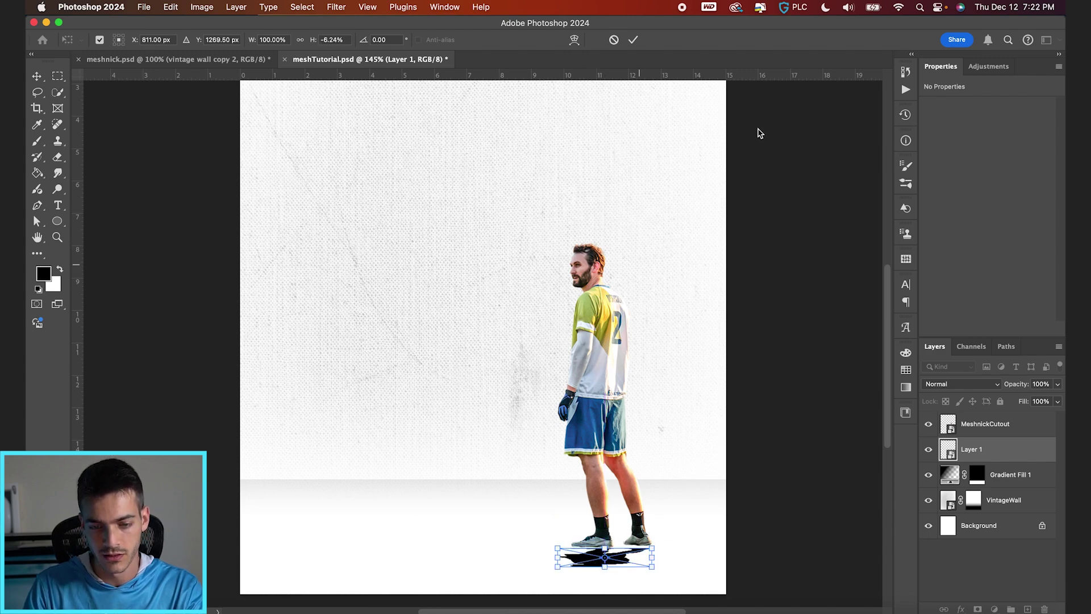
pyautogui.scroll(-3, 713, 246)
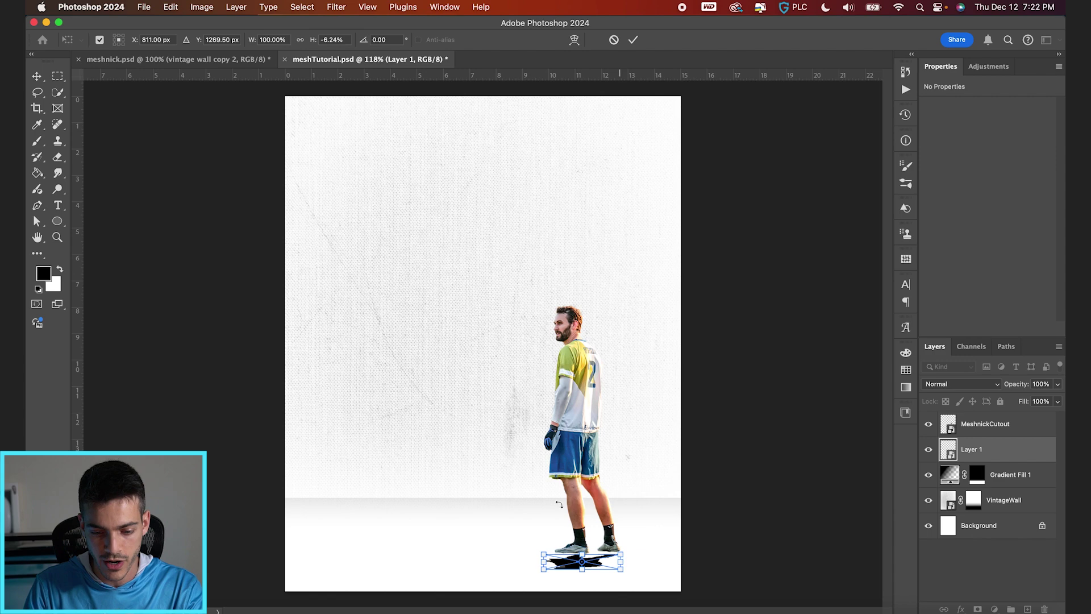
pyautogui.scroll(2, 559, 504)
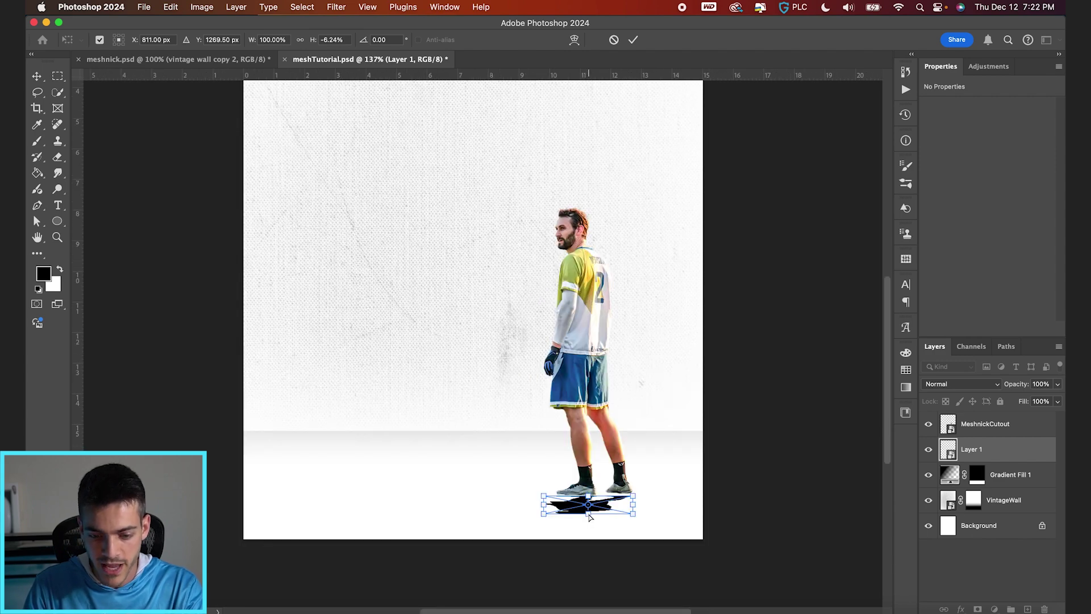
pyautogui.moveTo(589, 516); pyautogui.dragTo(448, 513)
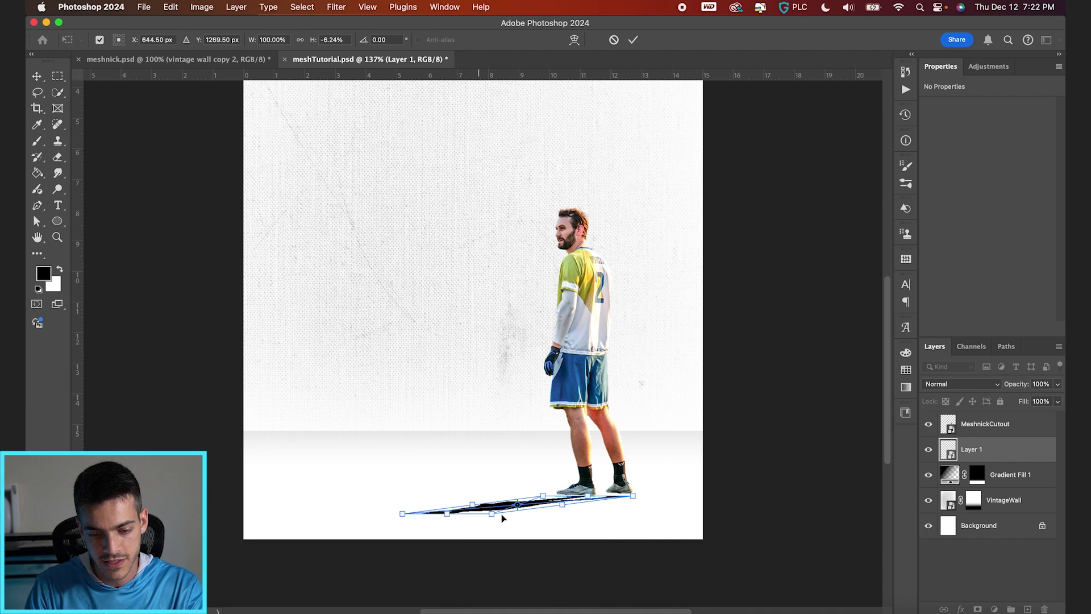
pyautogui.press('super+z')
pyautogui.moveTo(589, 514); pyautogui.dragTo(465, 504)
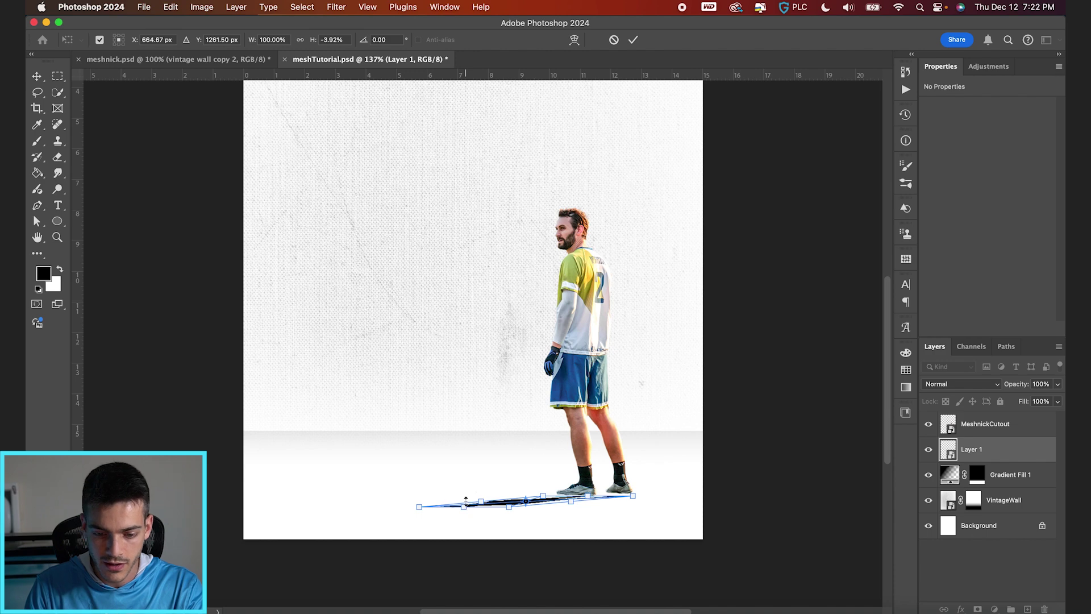
pyautogui.press('Return')
# Step: Re-transform the shadow so its right end meets the player's shoe
pyautogui.press('g')
pyautogui.press('v')
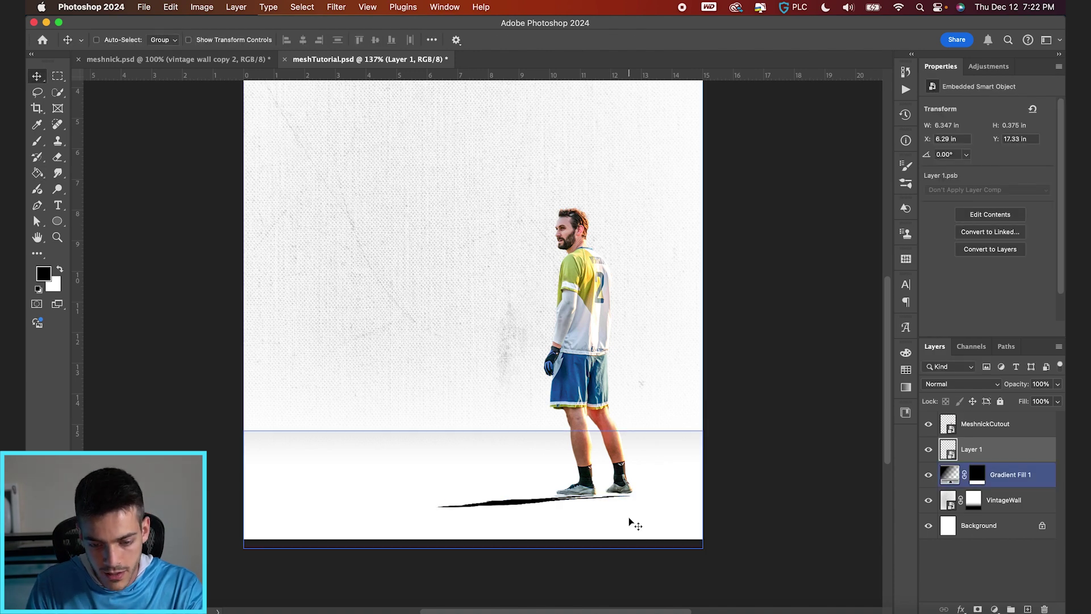
pyautogui.scroll(3, 629, 519)
pyautogui.keyDown('super'); pyautogui.click(633, 488); pyautogui.keyUp('super')
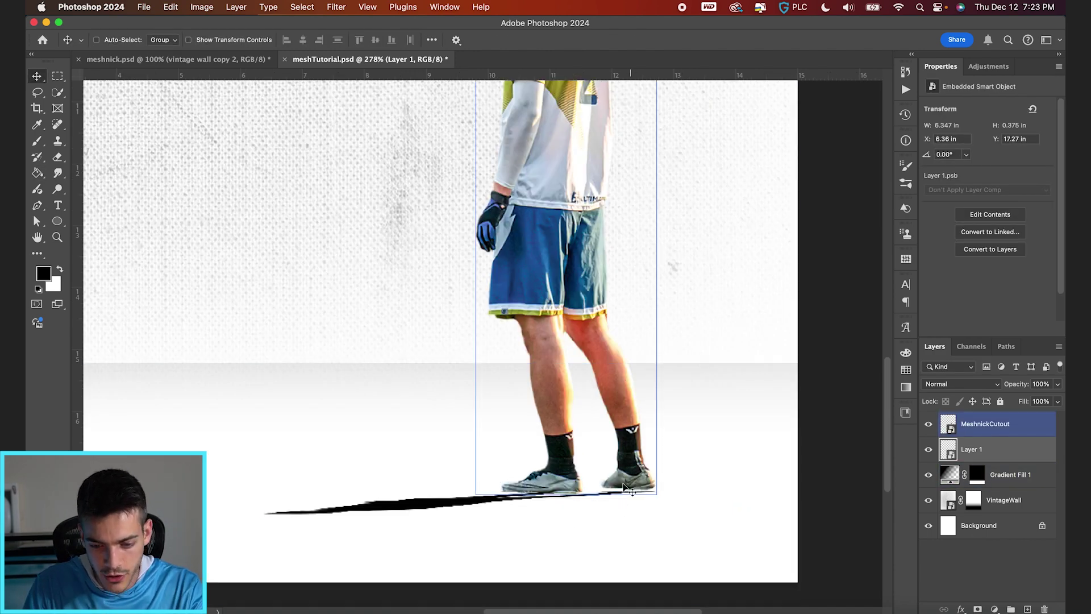
pyautogui.press('super+t')
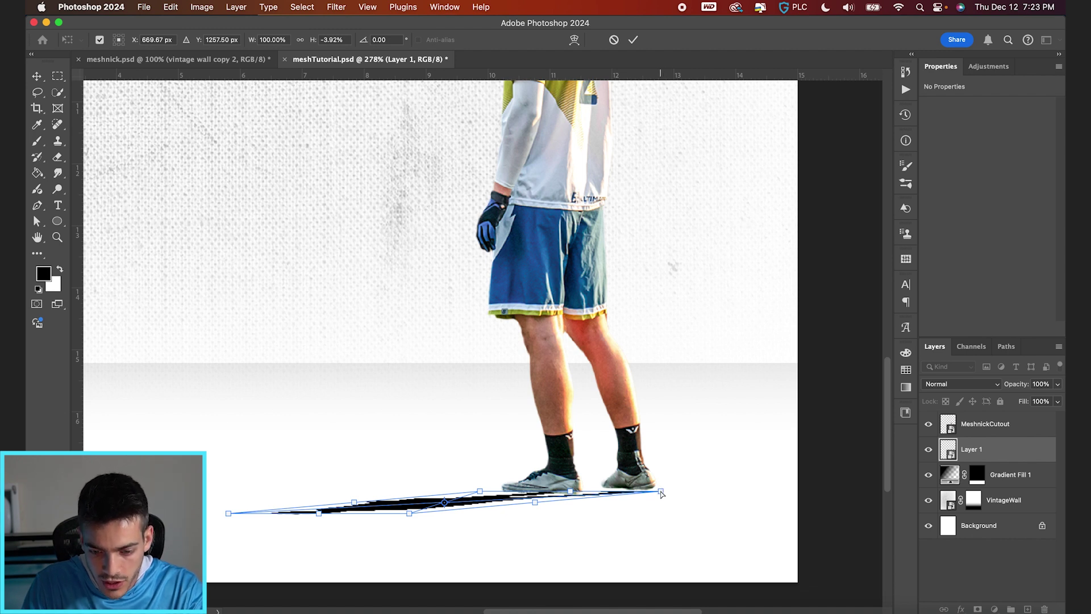
pyautogui.moveTo(660, 494); pyautogui.dragTo(657, 491)
pyautogui.press('Return')
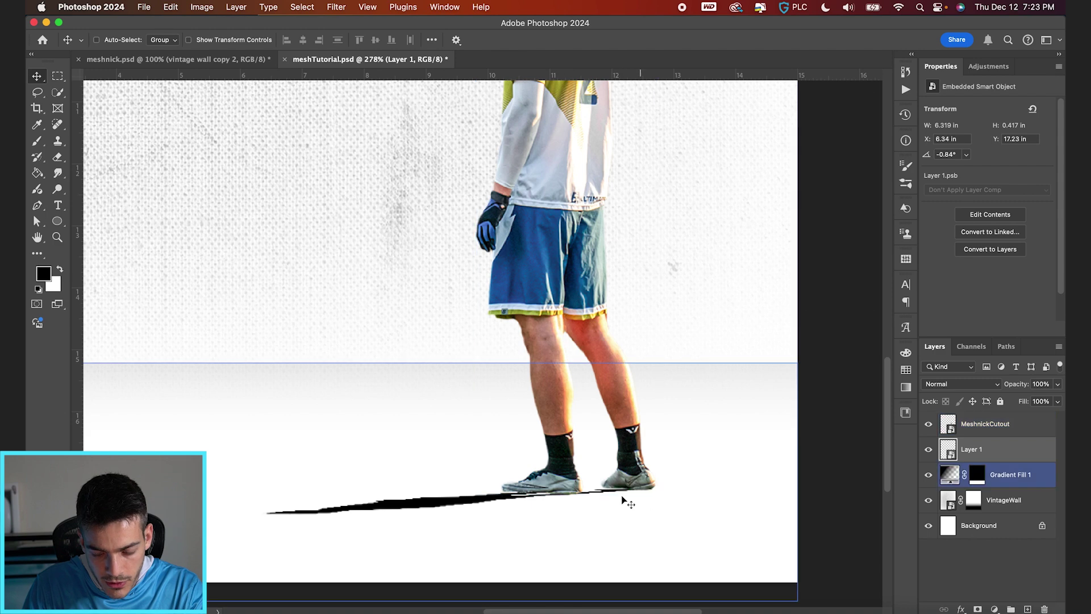
pyautogui.scroll(2, 620, 499)
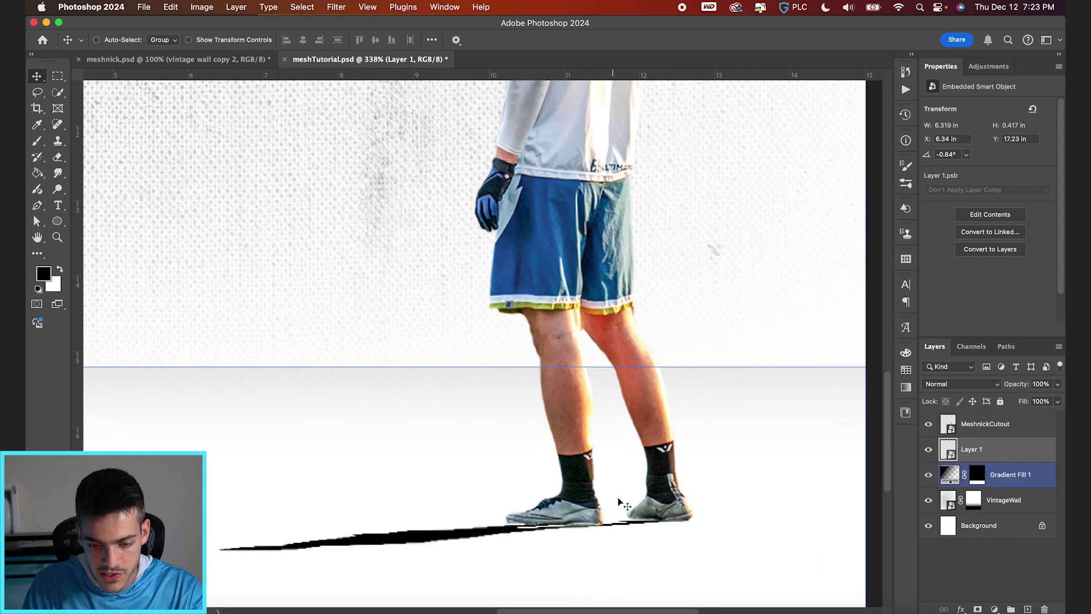
pyautogui.scroll(-1, 701, 525)
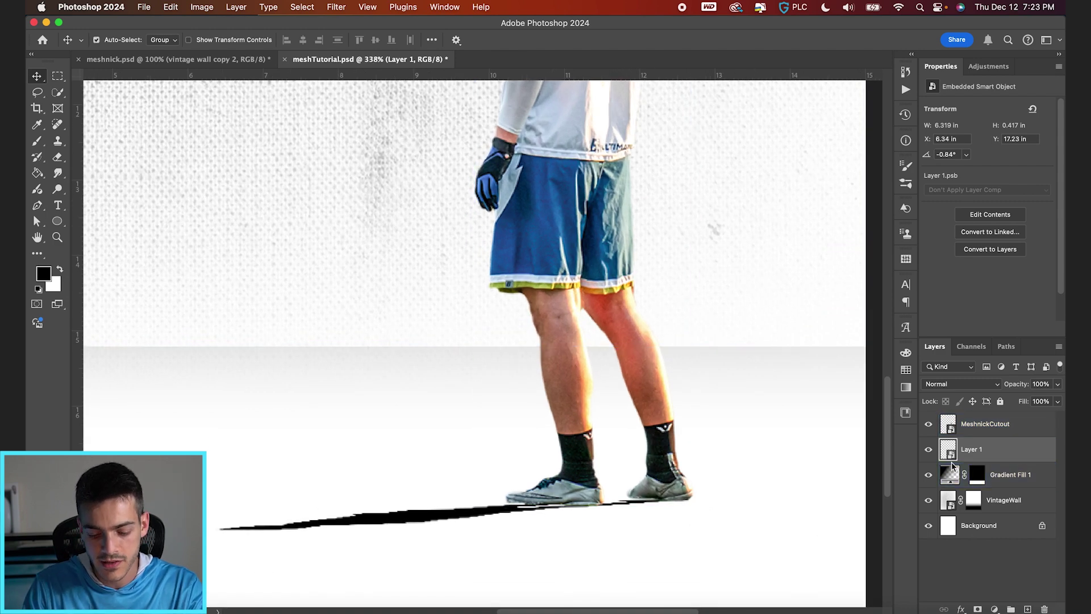
pyautogui.press('super+shift+alt+n')
# Step: Brush black contact shadows under the shoes on Layers 2 and 3 with a soft 150 px, low-flow brush
pyautogui.press('b')
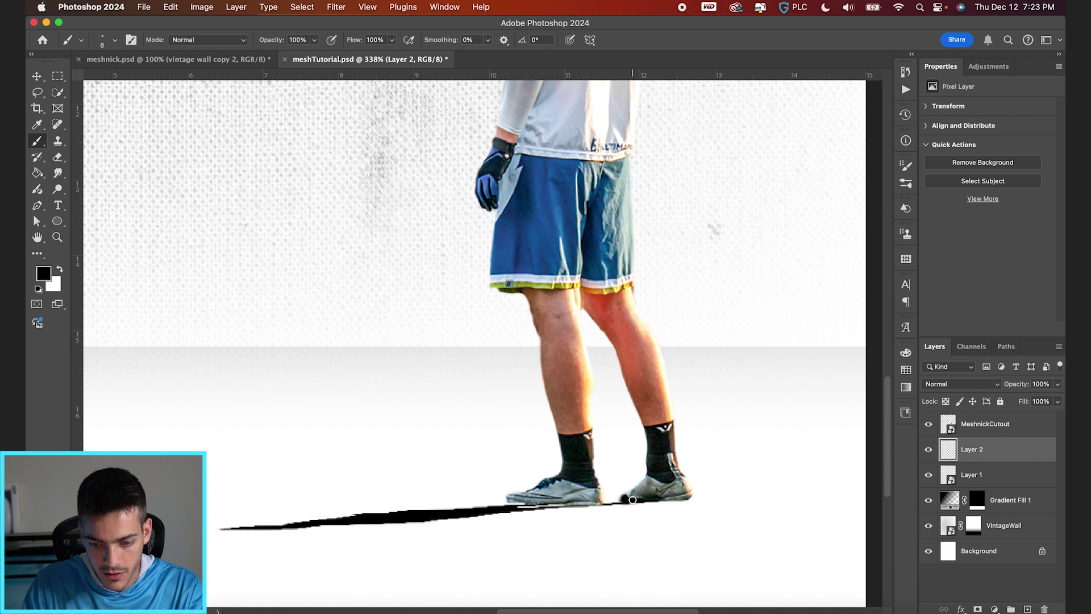
pyautogui.keyDown('shift'); pyautogui.click(514, 502); pyautogui.keyUp('shift')
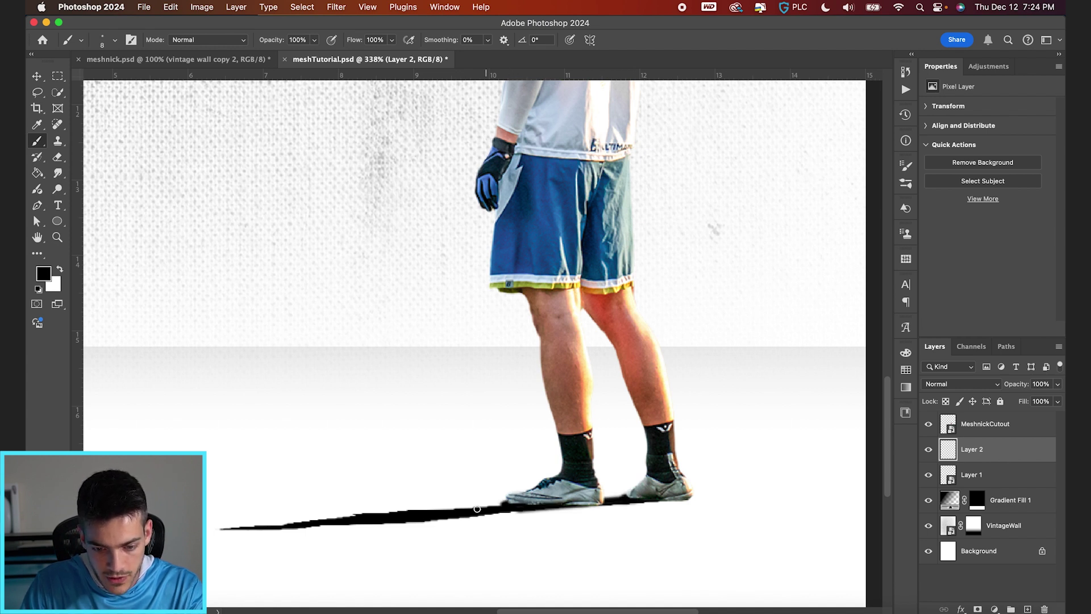
pyautogui.press('super+shift+alt+n')
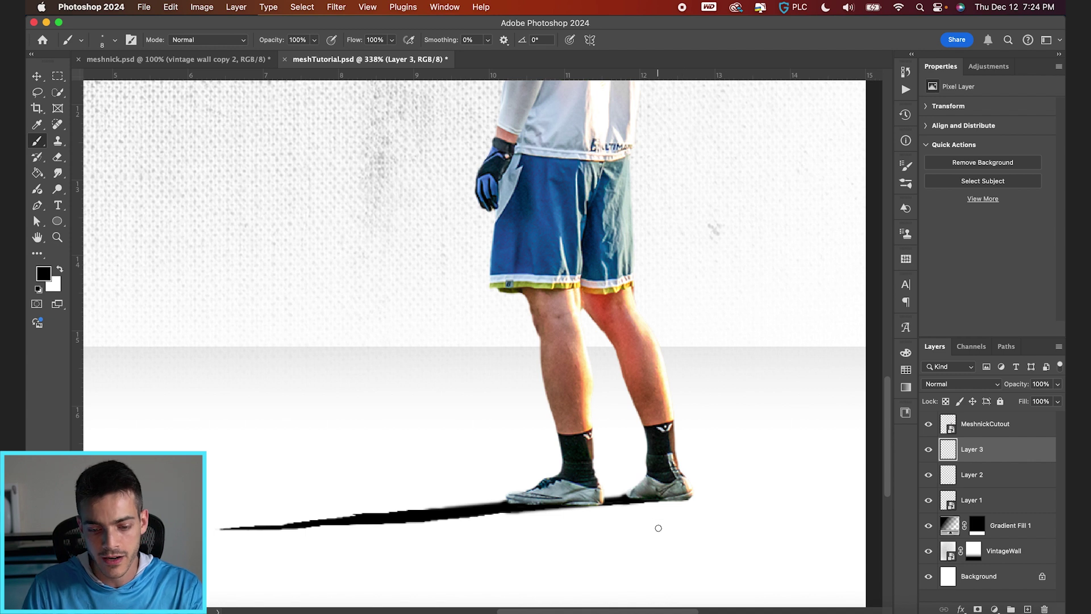
pyautogui.moveTo(658, 527); pyautogui.dragTo(658, 535)
pyautogui.click(114, 41)
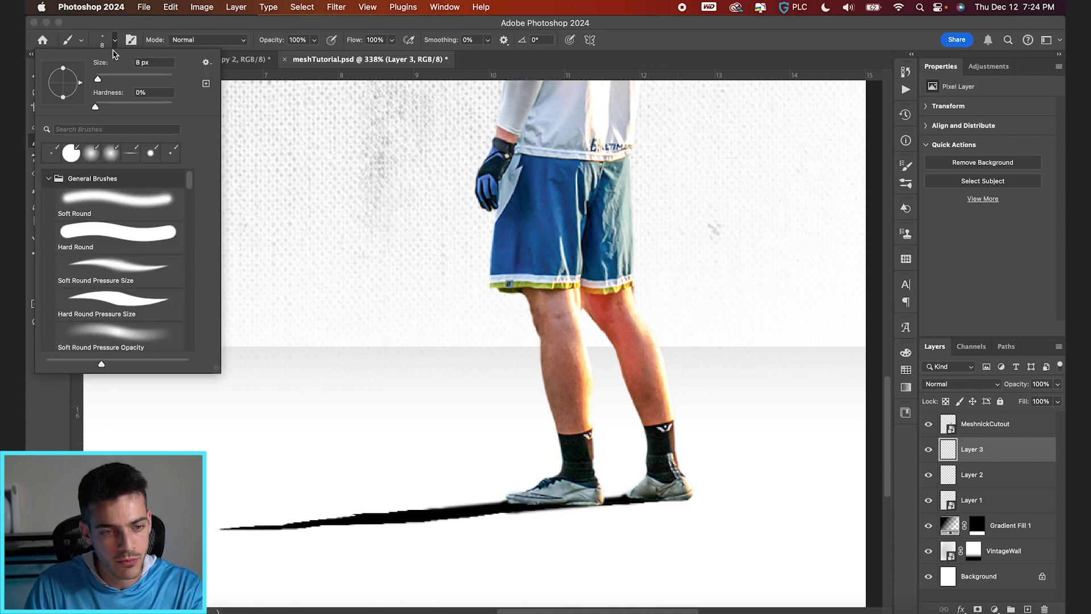
pyautogui.click(120, 40)
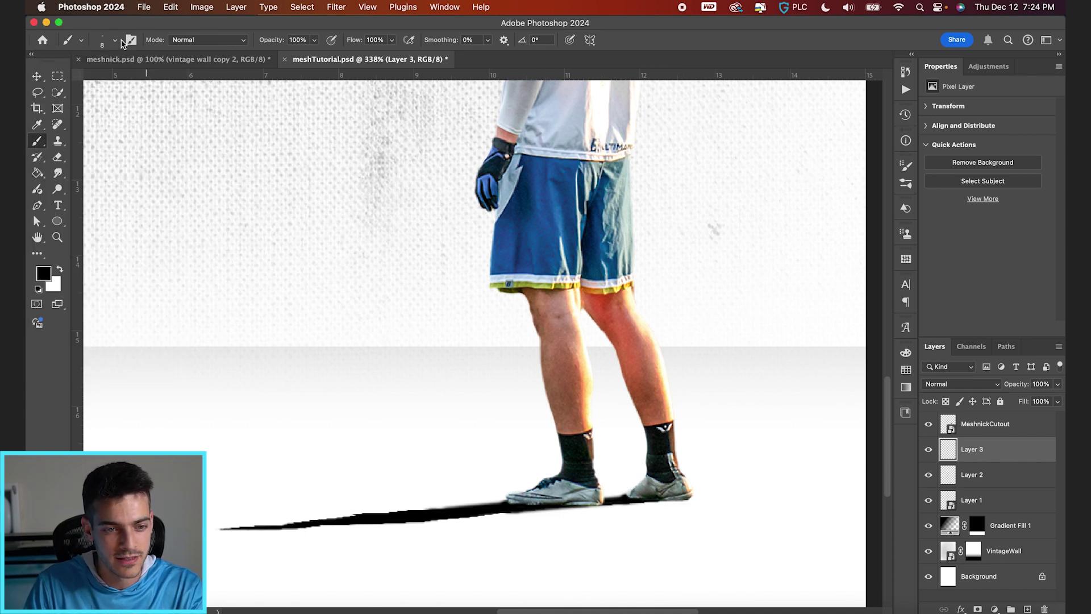
pyautogui.moveTo(358, 44); pyautogui.dragTo(334, 42)
pyautogui.press(']')
pyautogui.press(']')
pyautogui.press(']')
pyautogui.press(']')
pyautogui.press(']')
pyautogui.press(']')
pyautogui.press(']')
pyautogui.press(']')
pyautogui.press(']')
pyautogui.press(']')
pyautogui.press(']')
pyautogui.press(']')
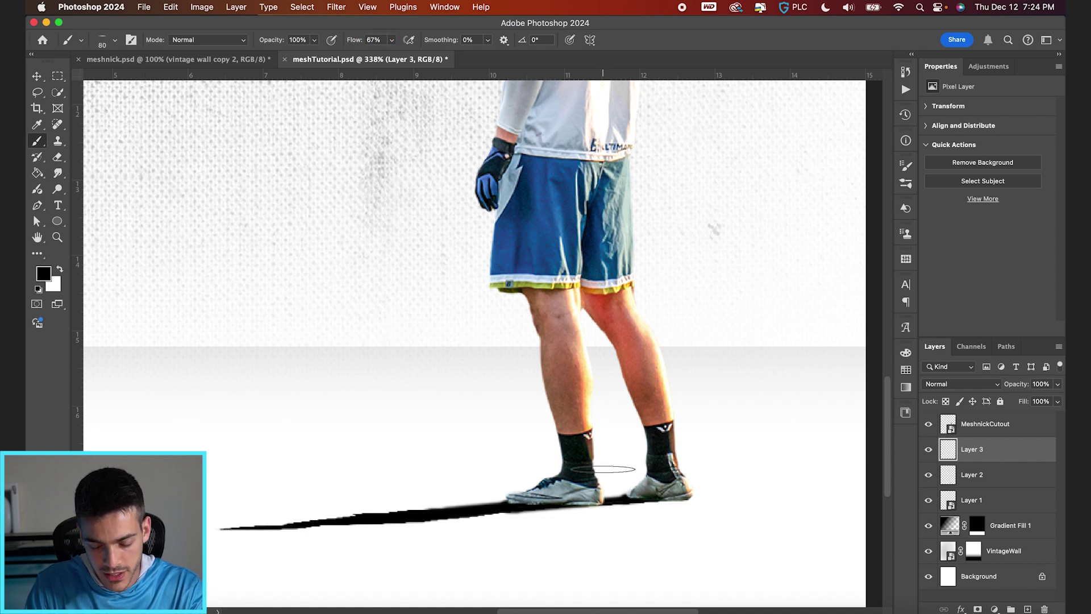
pyautogui.moveTo(654, 495)
pyautogui.mouseDown()
pyautogui.moveTo(665, 496)
pyautogui.moveTo(549, 501)
pyautogui.moveTo(682, 501)
pyautogui.moveTo(642, 502)
pyautogui.mouseUp()
pyautogui.press('super+0')
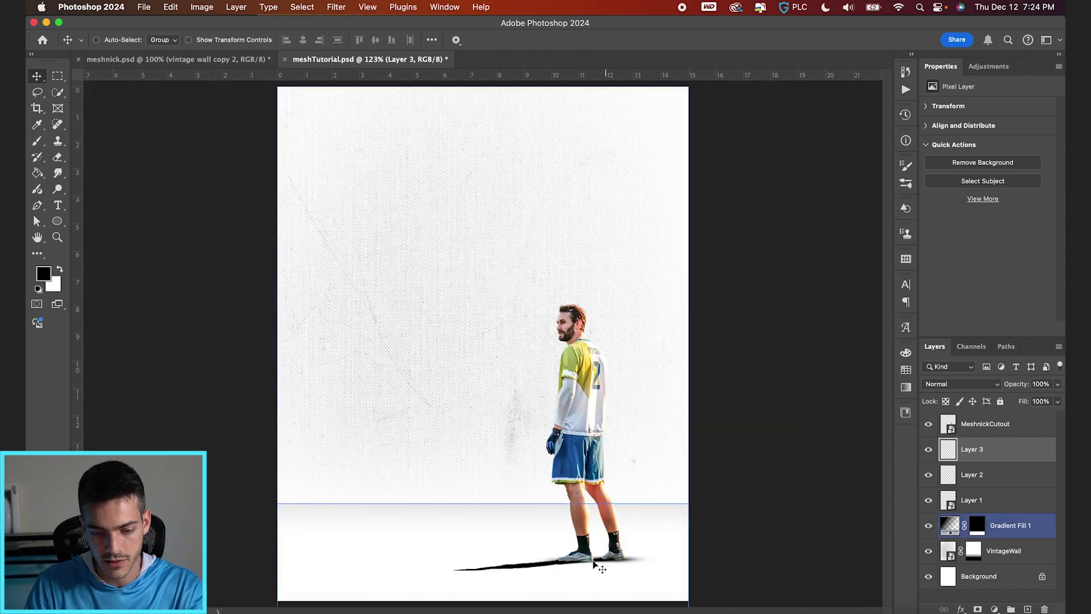
# Step: Apply a 1.3 px Gaussian Blur to the Layer 1 cast shadow
pyautogui.click(959, 500)
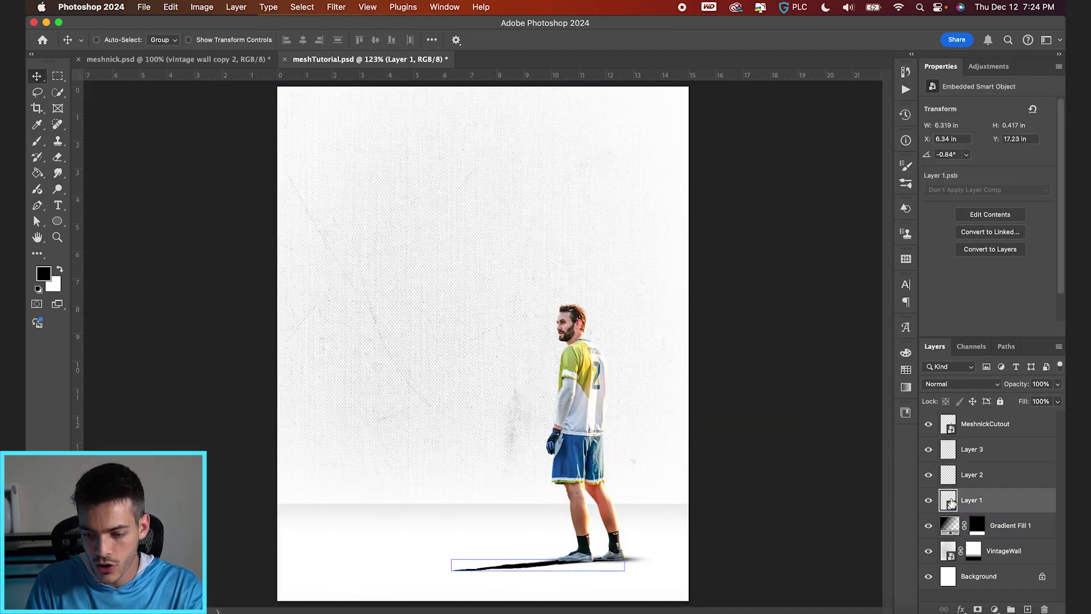
pyautogui.click(335, 6)
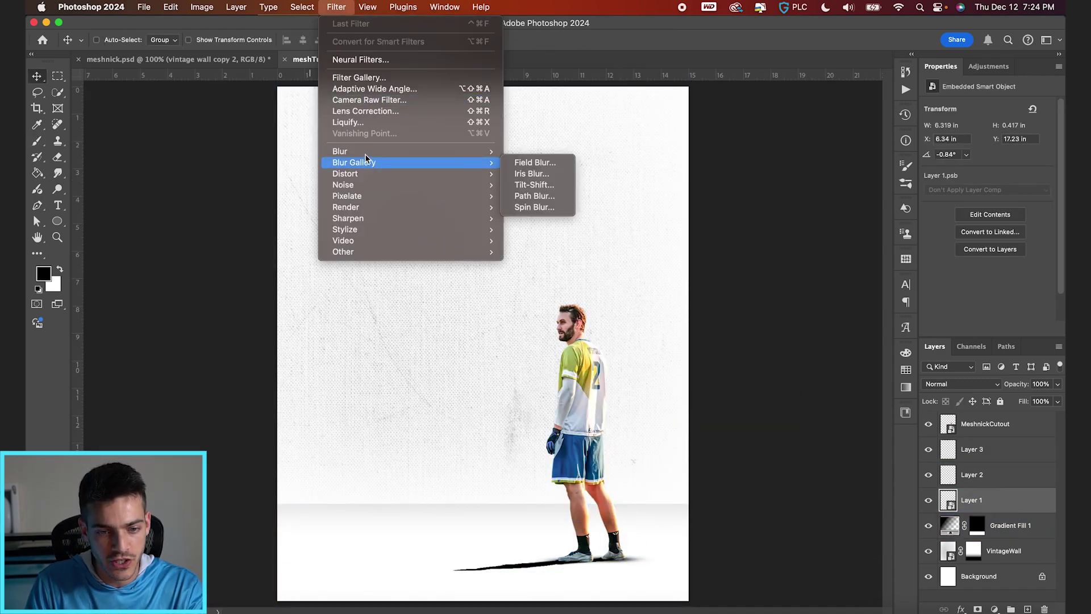
pyautogui.moveTo(364, 151)
pyautogui.click(539, 198)
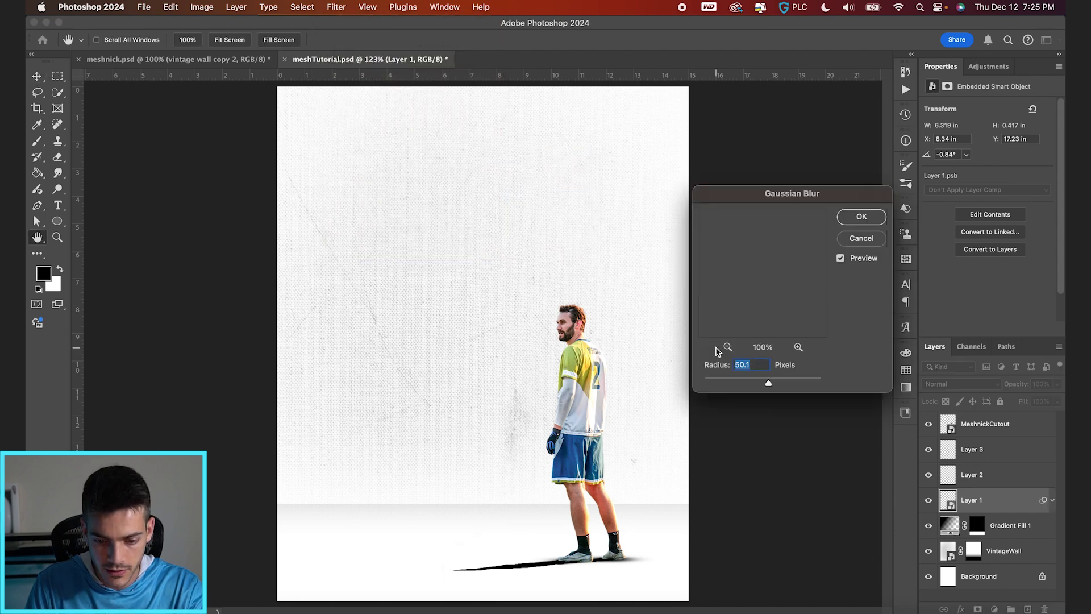
pyautogui.moveTo(729, 382); pyautogui.dragTo(713, 385)
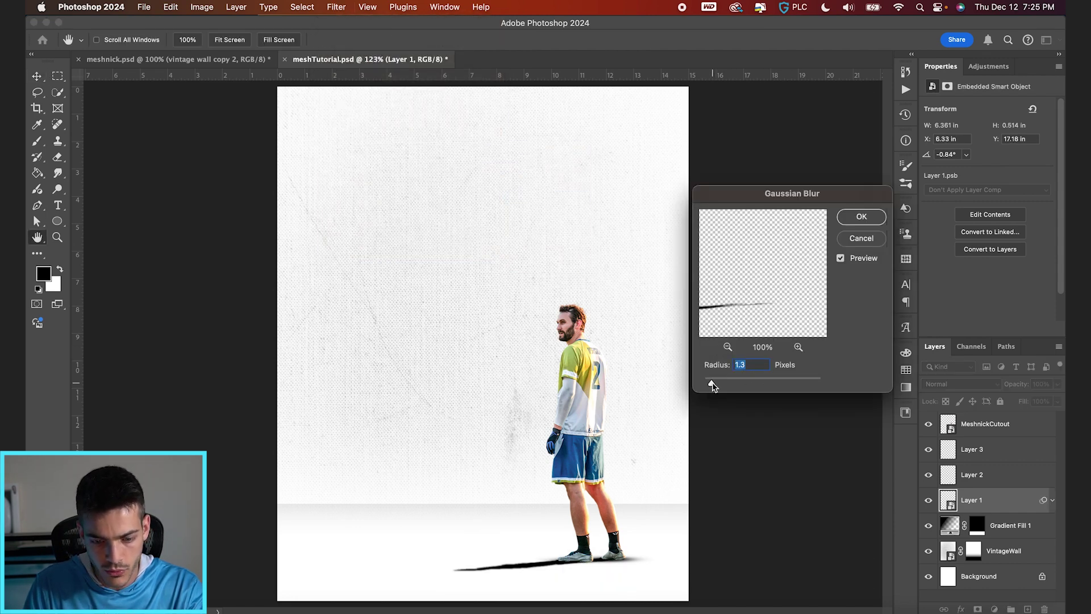
pyautogui.press('Return')
pyautogui.keyDown('super'); pyautogui.click(671, 578); pyautogui.keyUp('super')
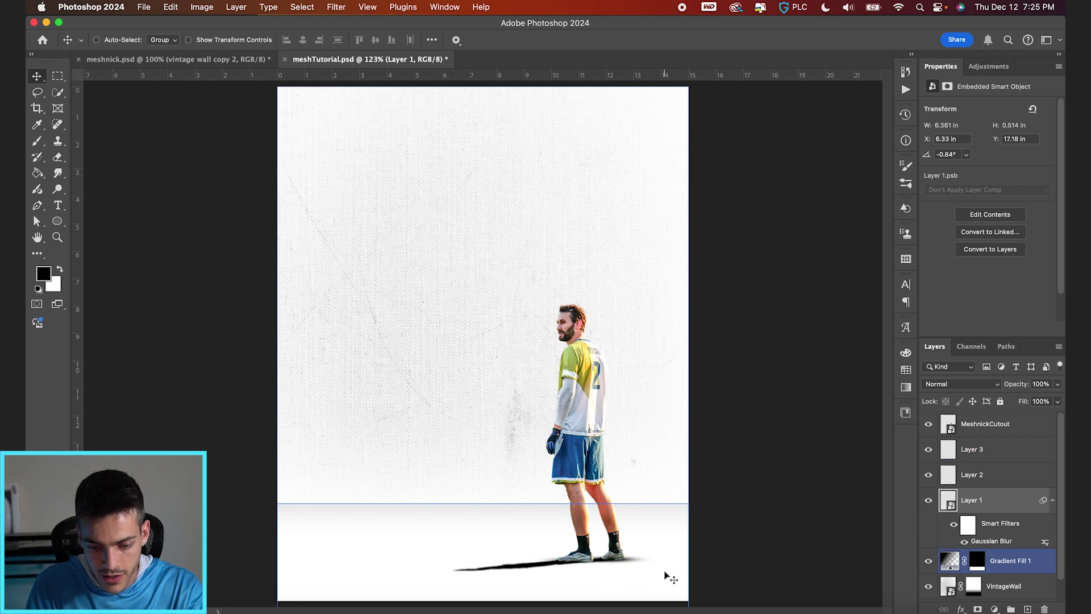
pyautogui.scroll(-1, 670, 578)
# Step: Group Layers 1–3 as 'Shadows' and fade the group with a gradient mask
pyautogui.click(972, 475)
pyautogui.keyDown('shift'); pyautogui.click(972, 449); pyautogui.keyUp('shift')
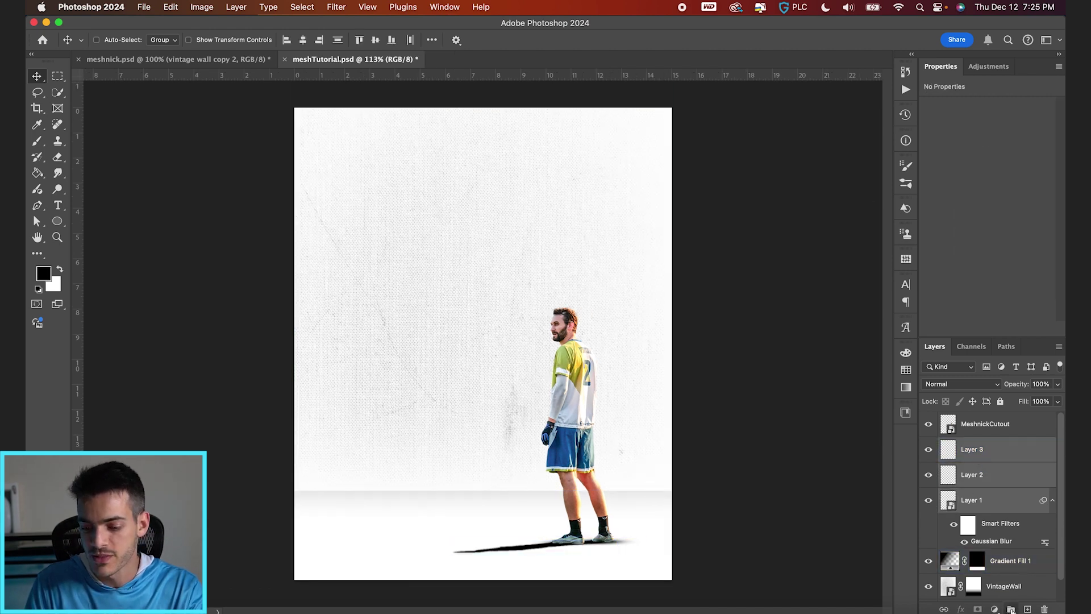
pyautogui.click(1011, 609)
pyautogui.doubleClick(974, 444)
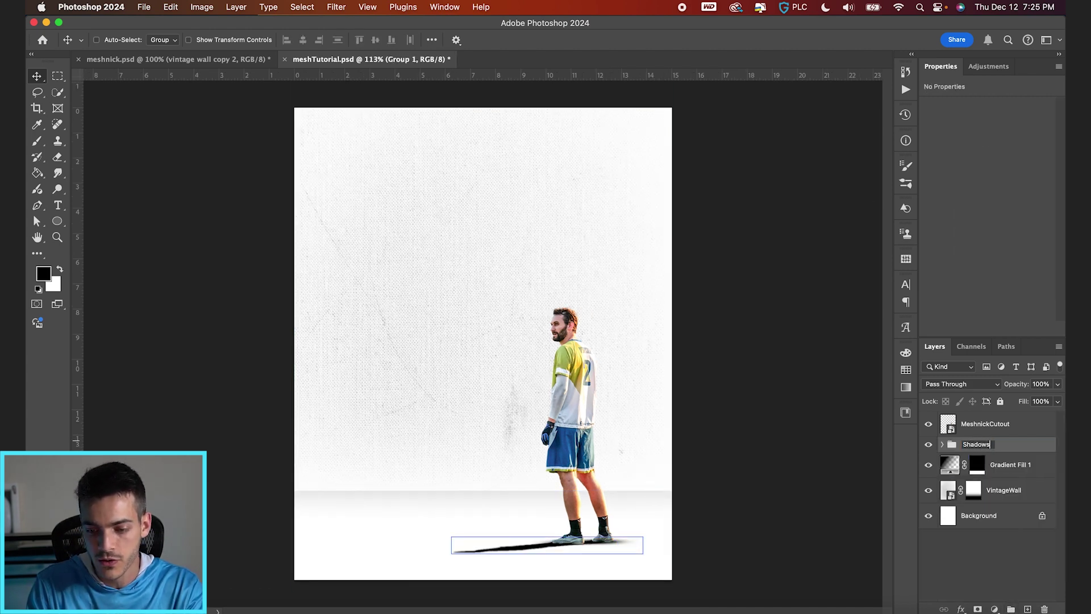
pyautogui.press('Return')
pyautogui.click(978, 609)
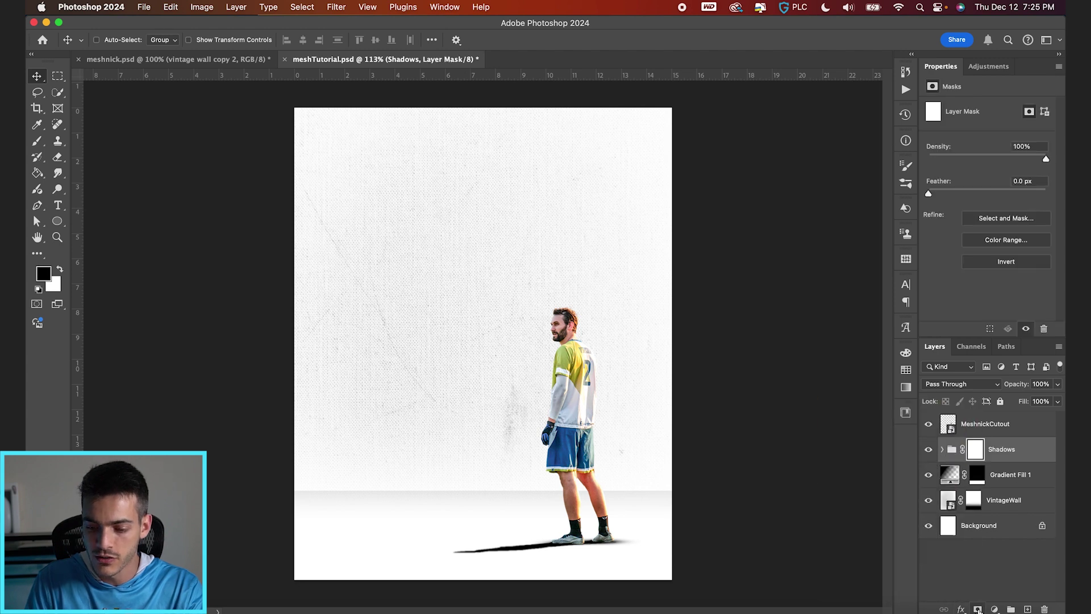
pyautogui.click(37, 172)
pyautogui.click(85, 172)
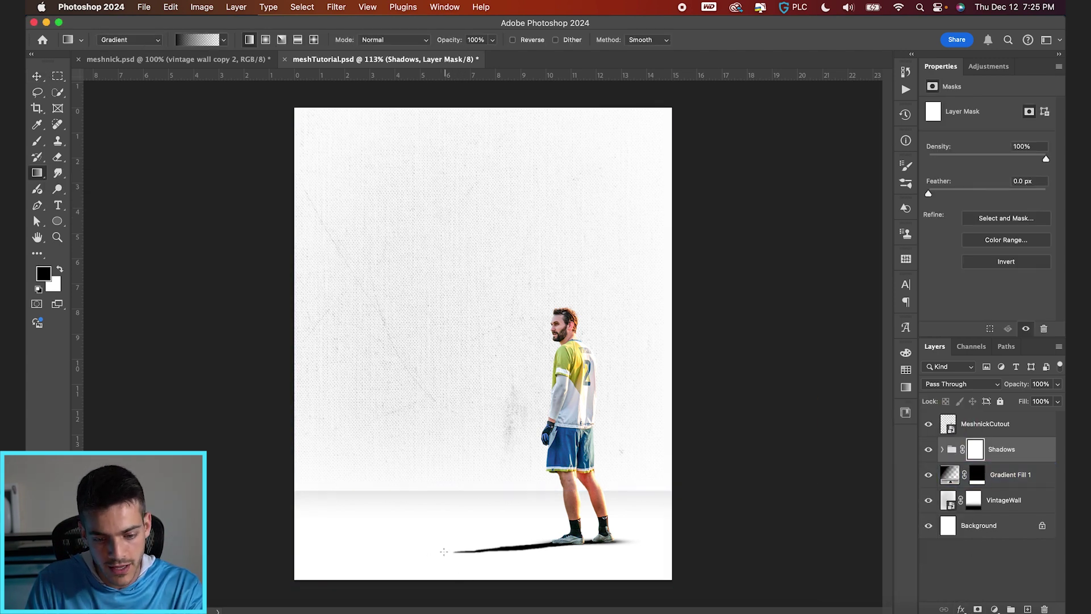
pyautogui.moveTo(448, 547)
pyautogui.mouseDown()
pyautogui.moveTo(617, 522)
pyautogui.moveTo(459, 543)
pyautogui.mouseUp()
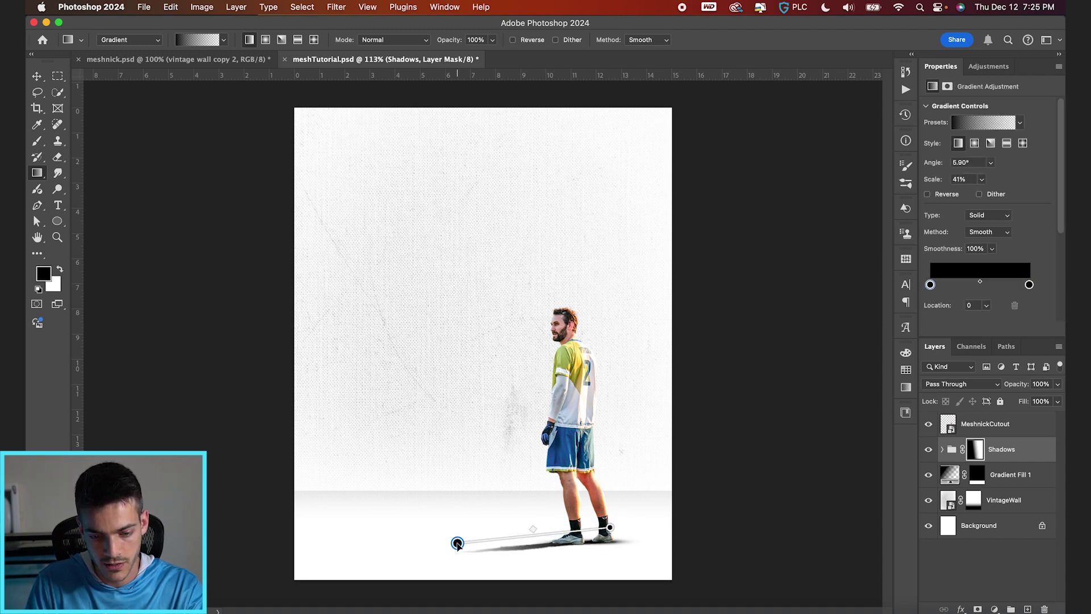
# Step: Group MeshnickCutout with Shadows as 'Cutout' and nudge the group upward
pyautogui.press('v')
pyautogui.keyDown('shift'); pyautogui.click(985, 425); pyautogui.keyUp('shift')
pyautogui.click(1010, 608)
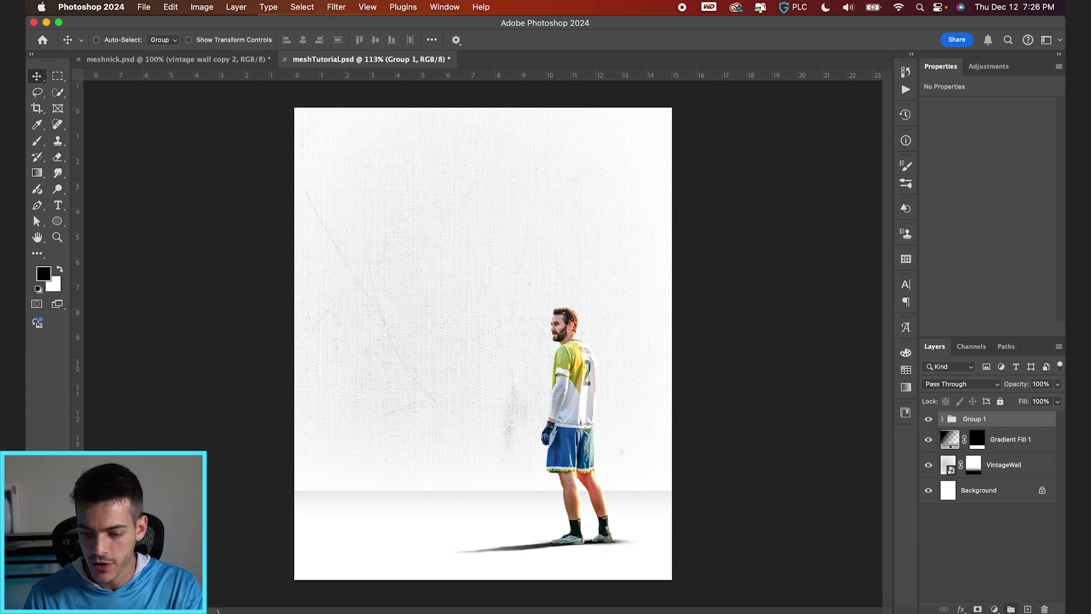
pyautogui.doubleClick(975, 418)
pyautogui.write('Cu')
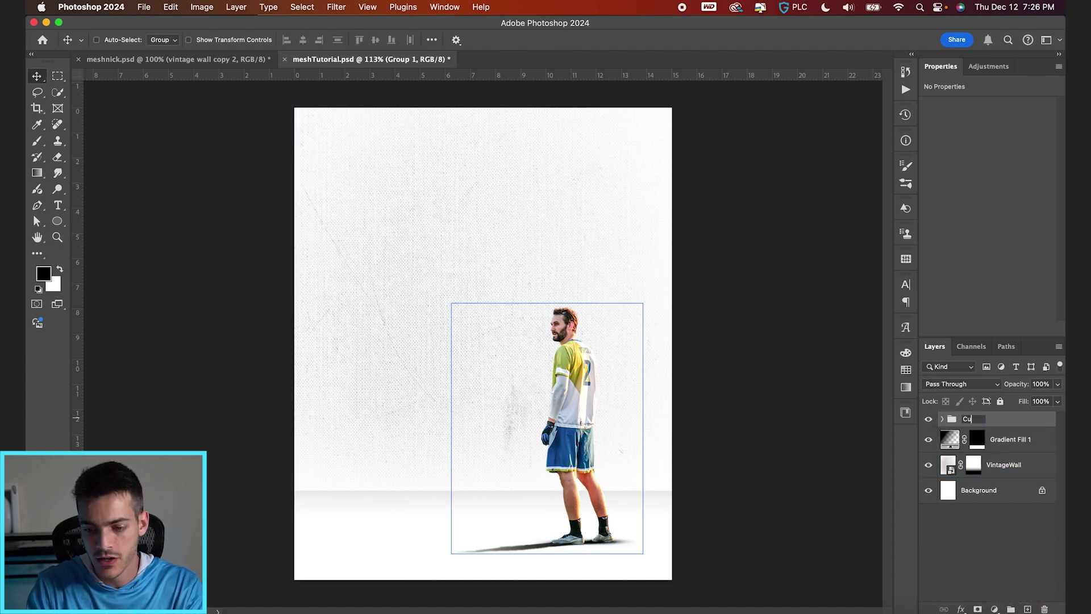
pyautogui.write('tout')
pyautogui.press('Return')
pyautogui.moveTo(738, 552); pyautogui.dragTo(738, 540)
pyautogui.keyDown('super'); pyautogui.click(562, 578); pyautogui.keyUp('super')
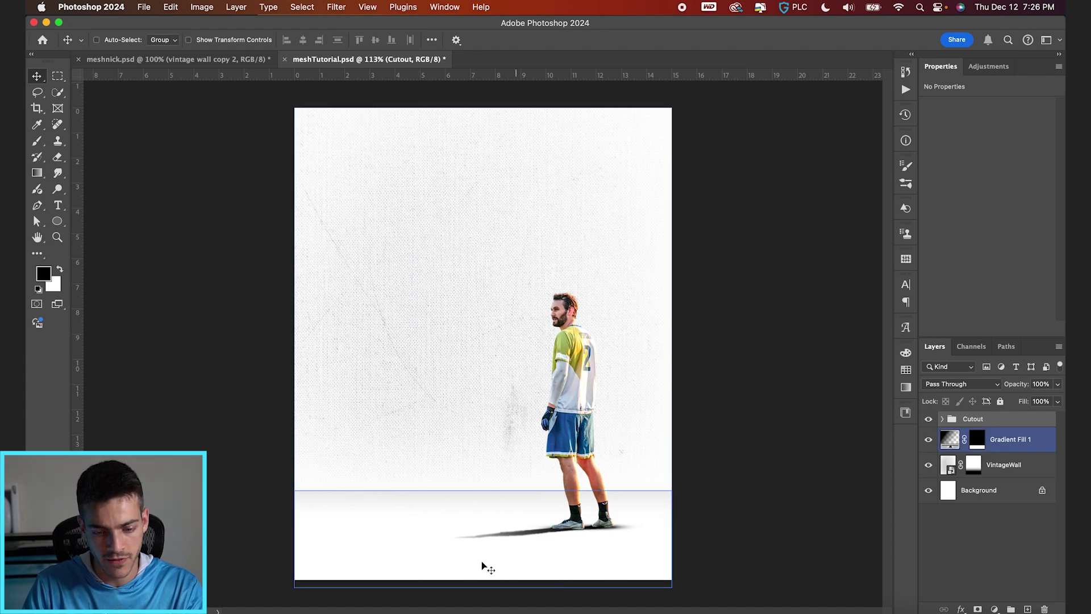
pyautogui.press('Up')
pyautogui.press('Up')
pyautogui.press('Up')
pyautogui.press('Up')
pyautogui.press('Up')
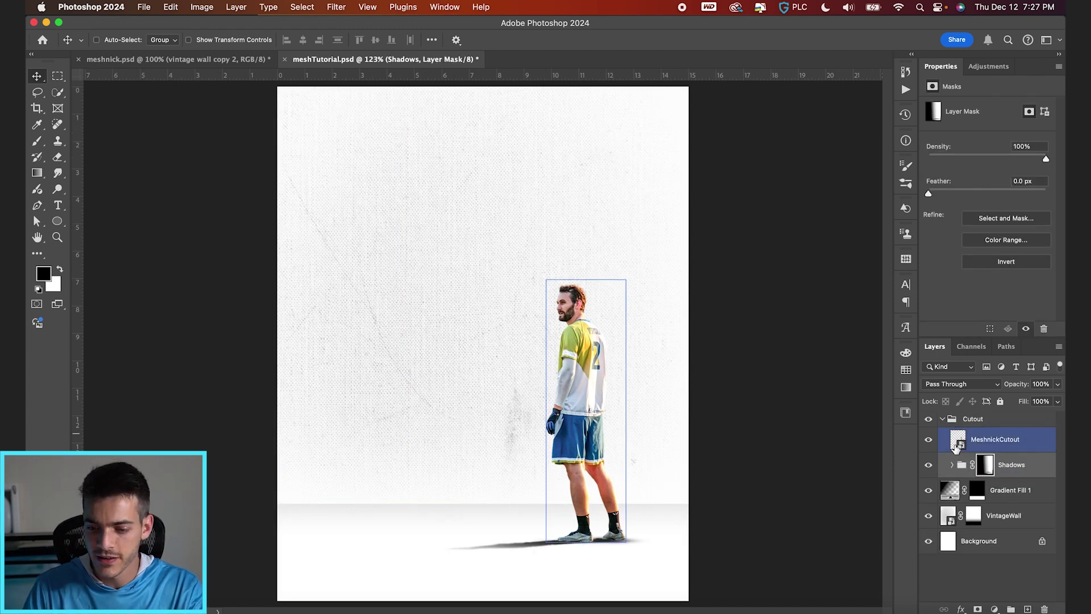
pyautogui.click(1023, 446)
# Step: Clip a black-to-white Gradient Map to MeshnickCutout, tighten its stops, and set 40% opacity
pyautogui.click(994, 609)
pyautogui.scroll(-3, 1002, 596)
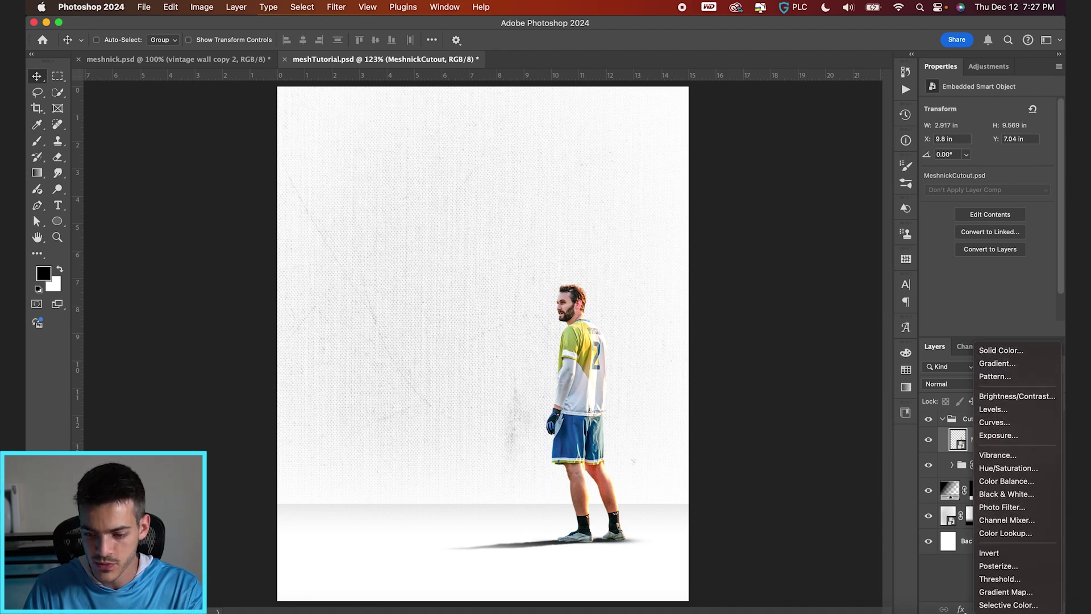
pyautogui.click(1001, 593)
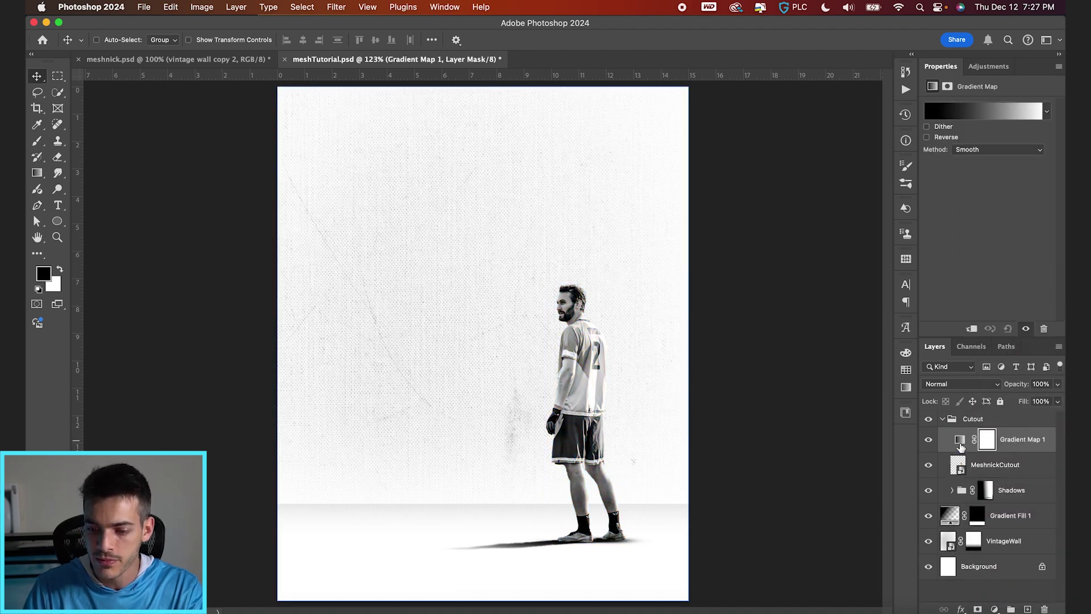
pyautogui.click(978, 118)
pyautogui.moveTo(1040, 273); pyautogui.dragTo(1013, 275)
pyautogui.moveTo(797, 276); pyautogui.dragTo(809, 275)
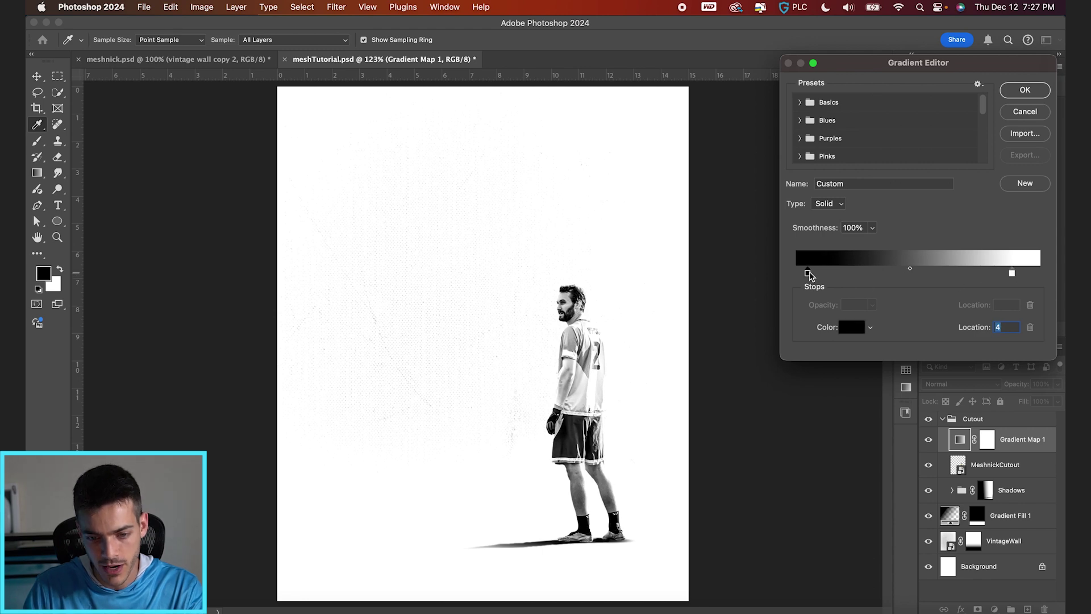
pyautogui.press('Return')
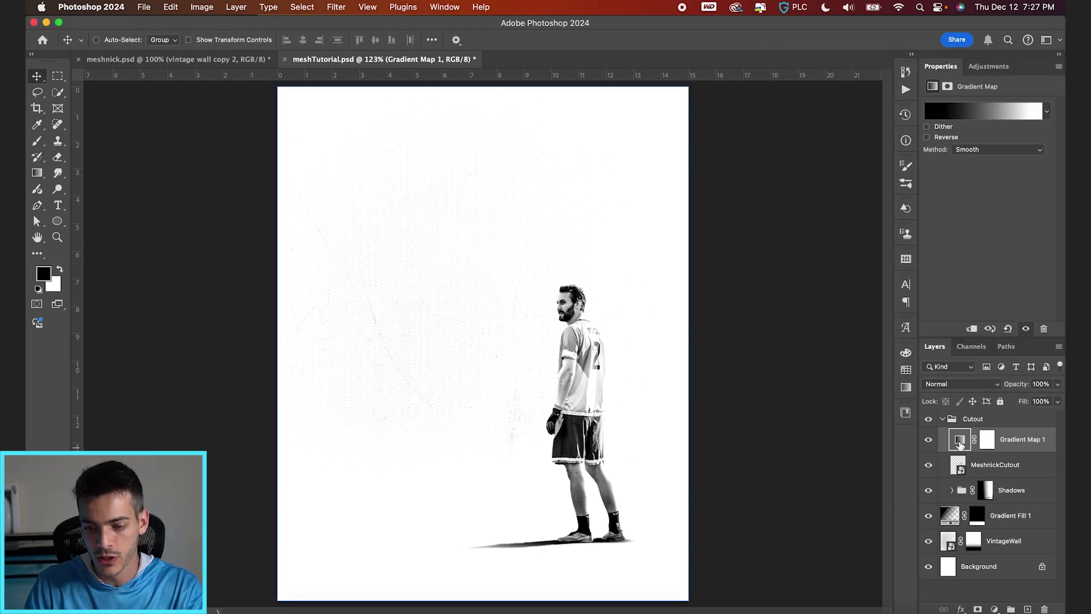
pyautogui.moveTo(959, 443); pyautogui.dragTo(959, 449)
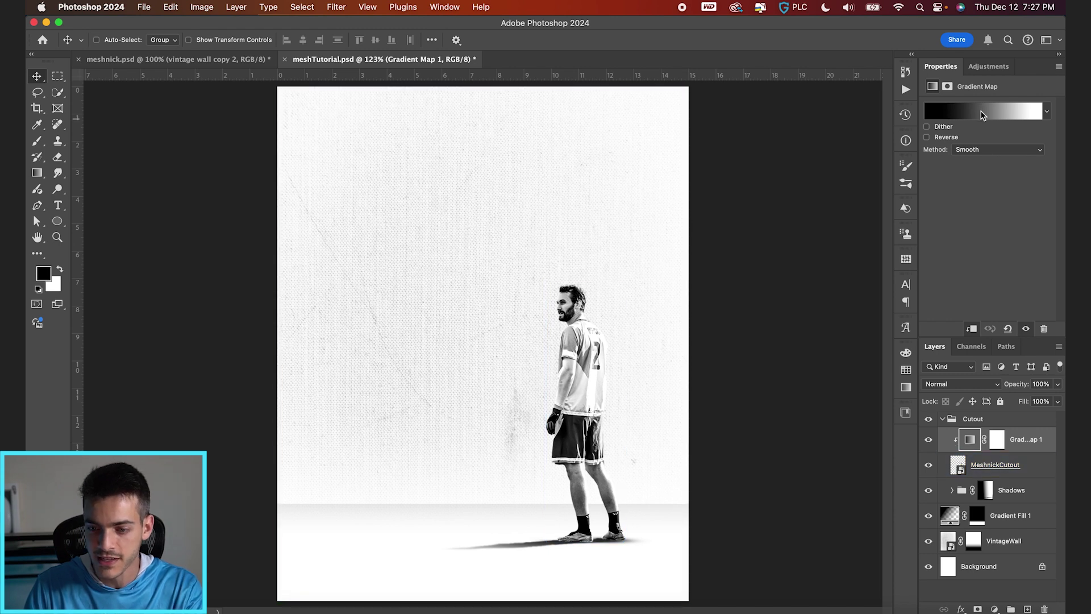
pyautogui.moveTo(1014, 385); pyautogui.dragTo(982, 387)
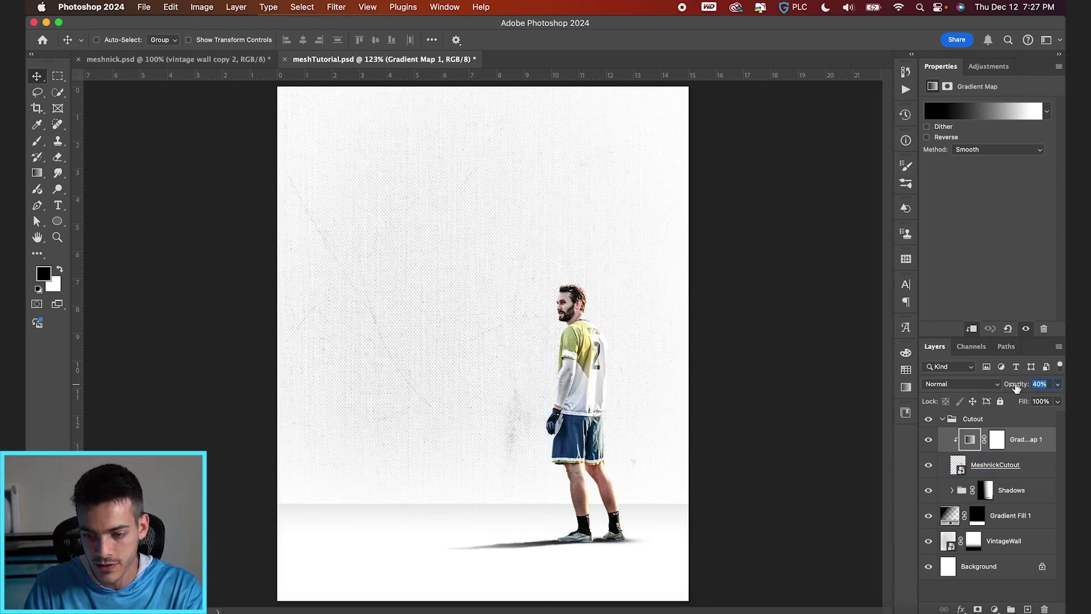
pyautogui.keyDown('super'); pyautogui.click(634, 481); pyautogui.keyUp('super')
pyautogui.click(825, 430)
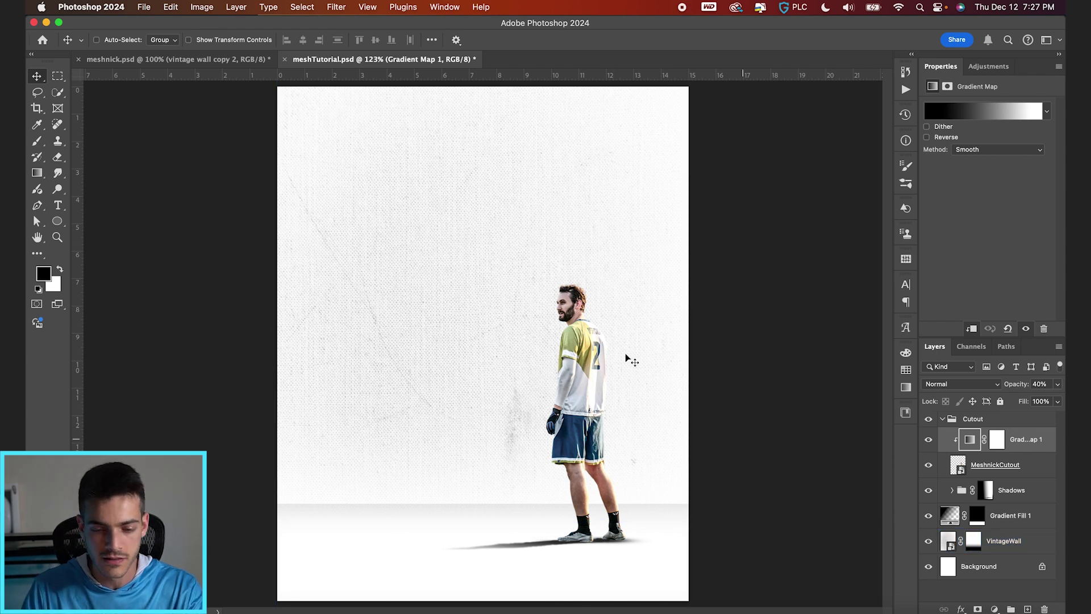
# Step: Add a brightening Curves 1 adjustment above the player layer and invert its mask to black
pyautogui.keyDown('super'); pyautogui.click(692, 427); pyautogui.keyUp('super')
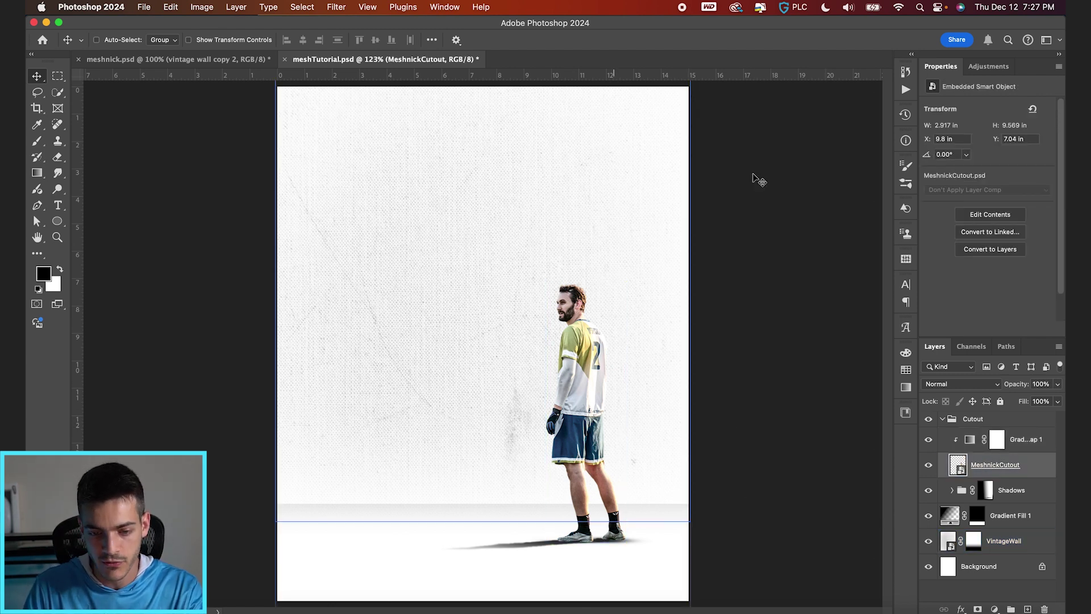
pyautogui.click(994, 609)
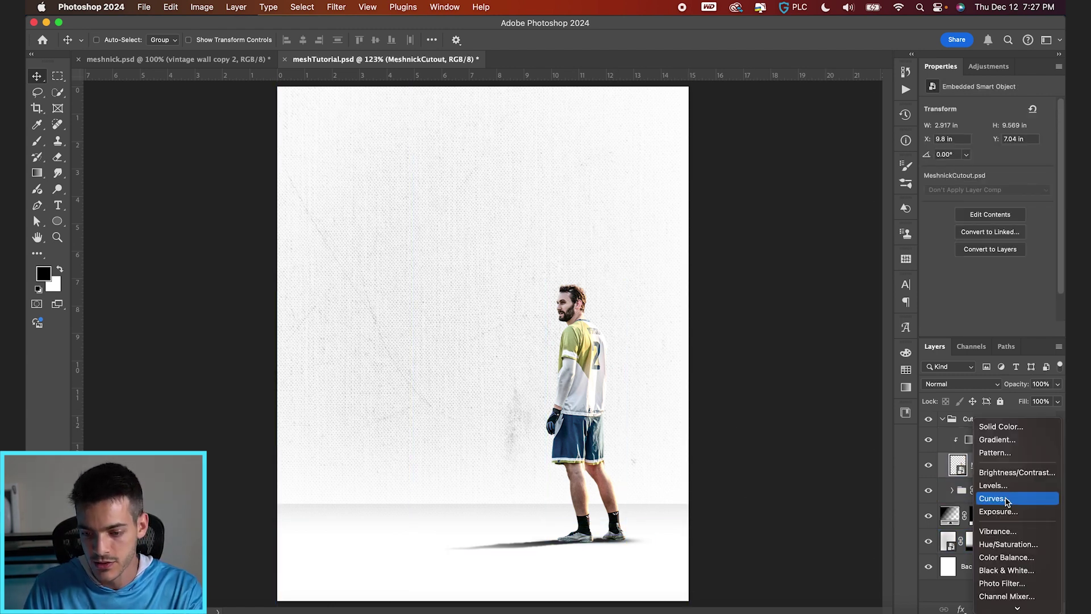
pyautogui.click(1005, 498)
pyautogui.moveTo(1004, 178); pyautogui.dragTo(1005, 162)
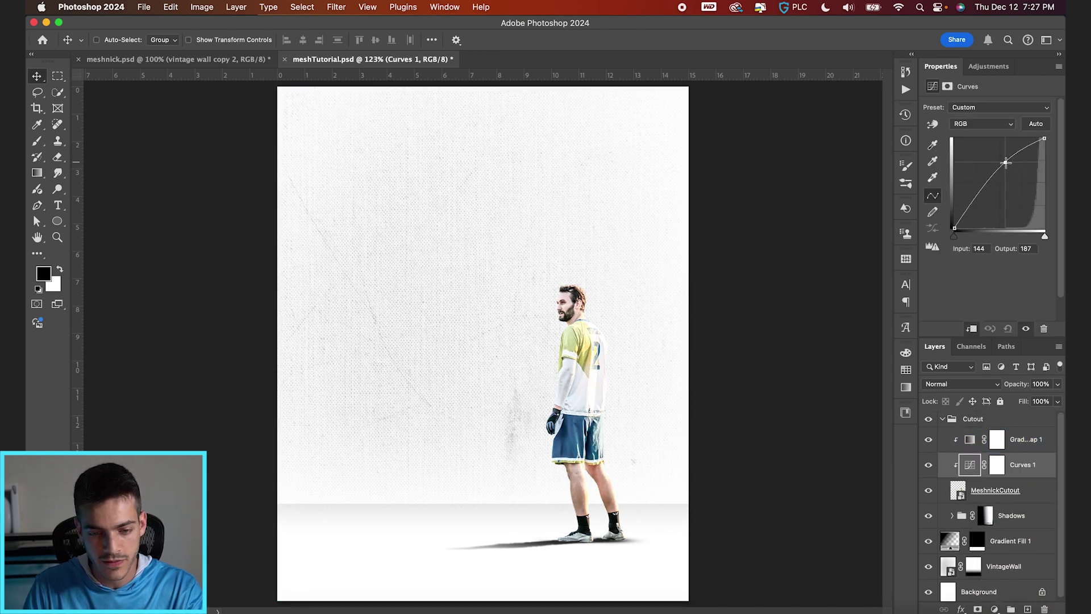
pyautogui.click(997, 466)
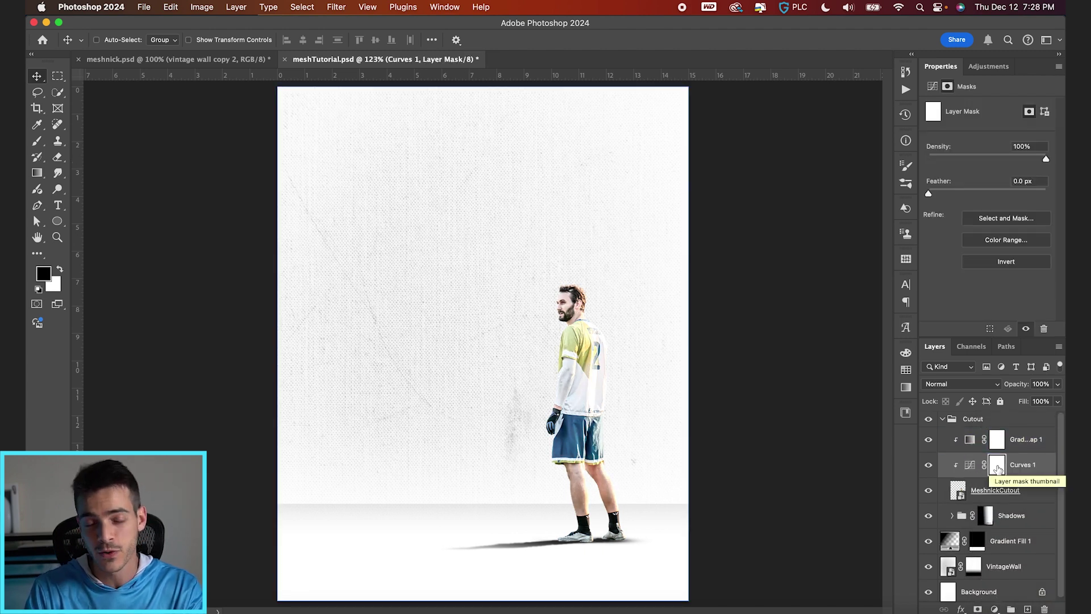
pyautogui.hotkey('ctrl', 'i')
# Step: Paint white at full flow on the Curves 1 mask to bring the brightening back onto the player
pyautogui.press('b')
pyautogui.click(115, 43)
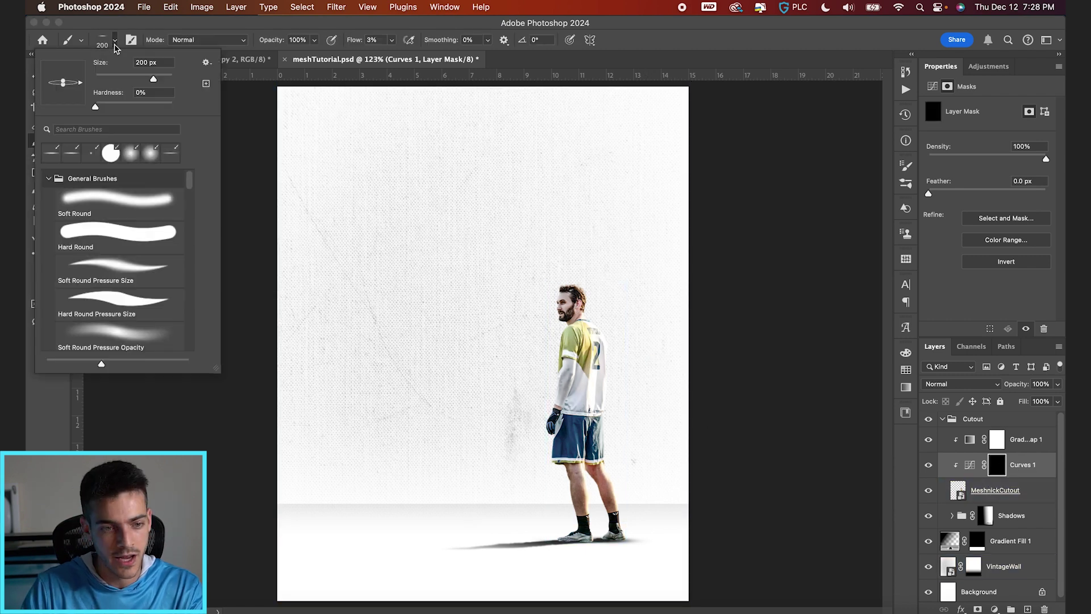
pyautogui.click(377, 40)
pyautogui.moveTo(354, 41); pyautogui.dragTo(389, 41)
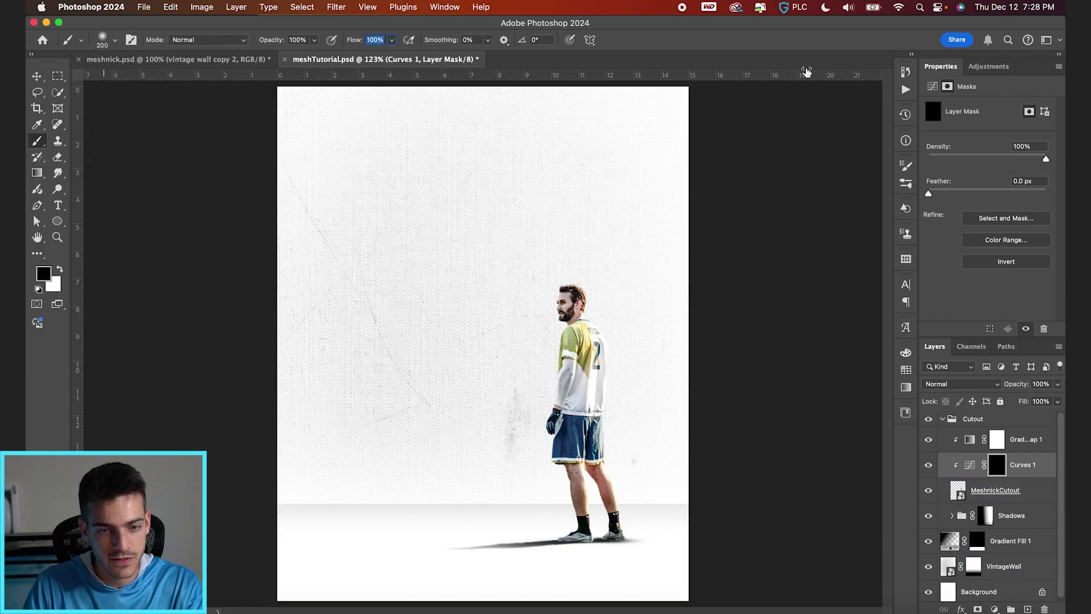
pyautogui.press(']')
pyautogui.press(']')
pyautogui.press(']')
pyautogui.press('x')
pyautogui.press('[')
pyautogui.press('[')
pyautogui.press('[')
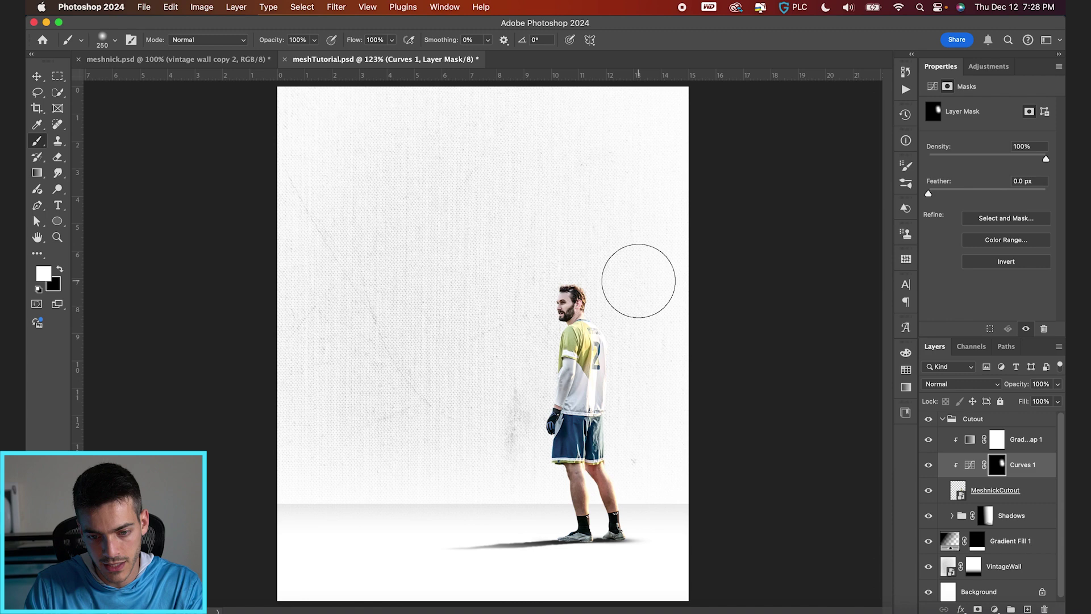
pyautogui.moveTo(638, 283); pyautogui.dragTo(627, 454)
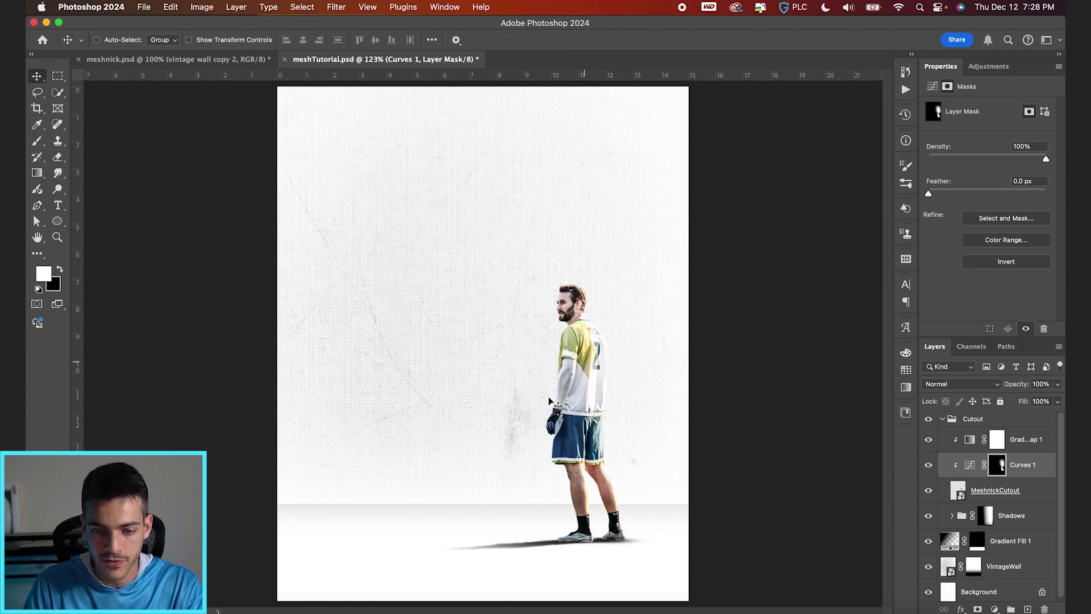
pyautogui.scroll(5, 550, 401)
pyautogui.press('[')
pyautogui.press('[')
pyautogui.press('[')
pyautogui.press('[')
pyautogui.press('[')
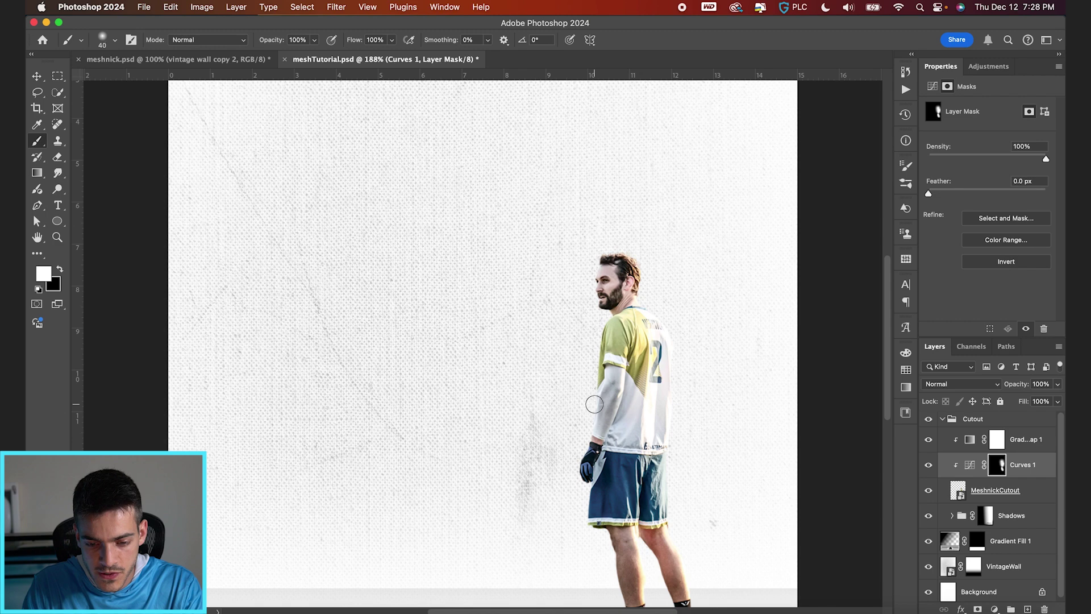
pyautogui.press('[')
pyautogui.press('[')
pyautogui.press('[')
pyautogui.press('[')
pyautogui.press('[')
pyautogui.press('[')
pyautogui.press('[')
pyautogui.press('[')
pyautogui.press('[')
pyautogui.scroll(5, 592, 402)
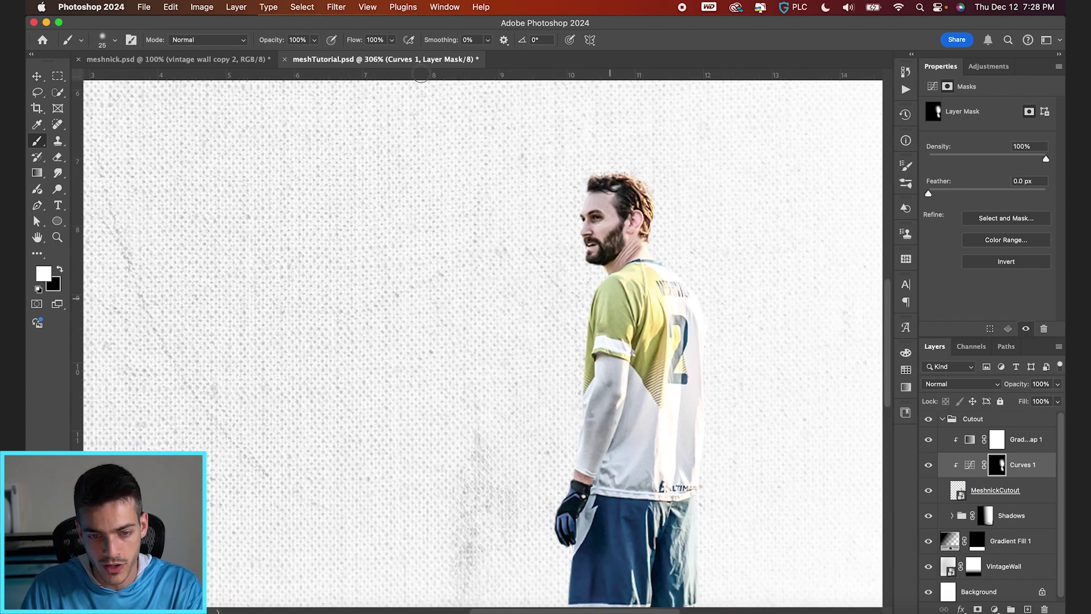
# Step: Lower the brush flow to about 7% and refine the mask over the shirt and shorts
pyautogui.moveTo(358, 42); pyautogui.dragTo(286, 44)
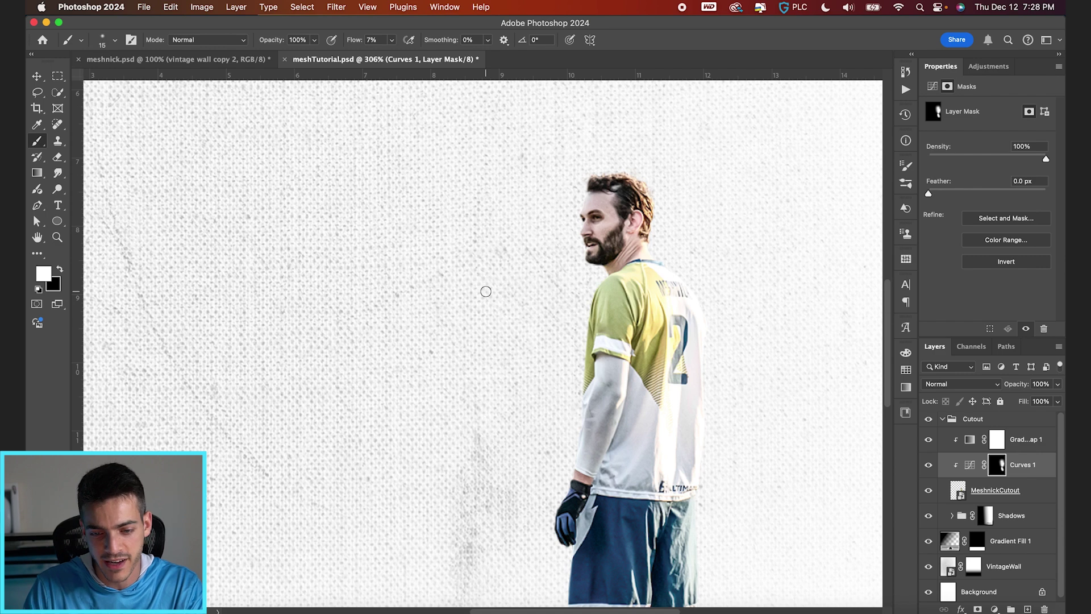
pyautogui.scroll(5, 486, 292)
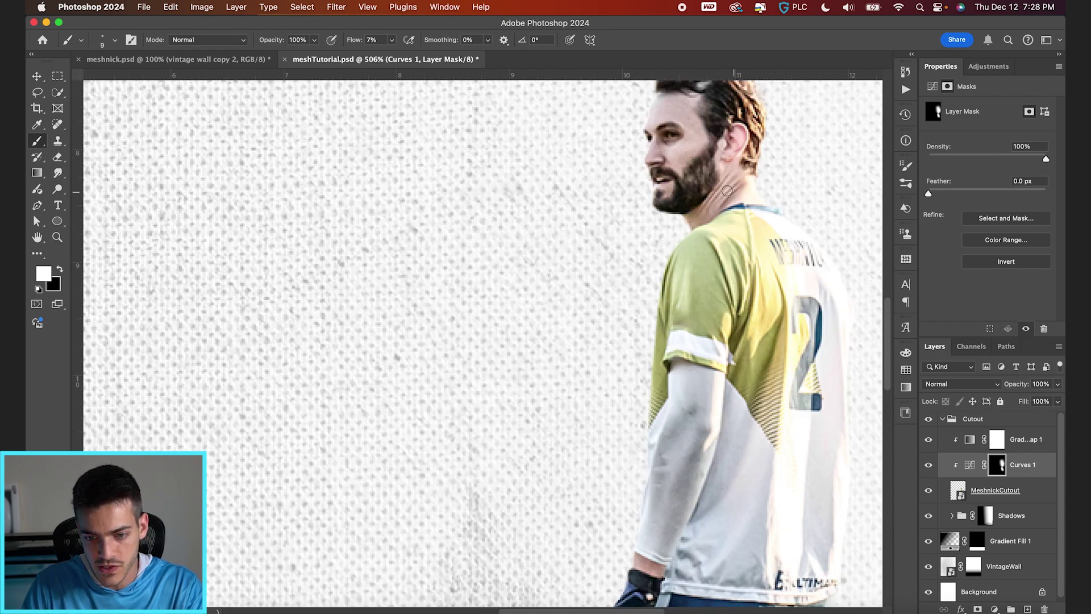
pyautogui.scroll(2, 680, 179)
pyautogui.press(']')
pyautogui.press(']')
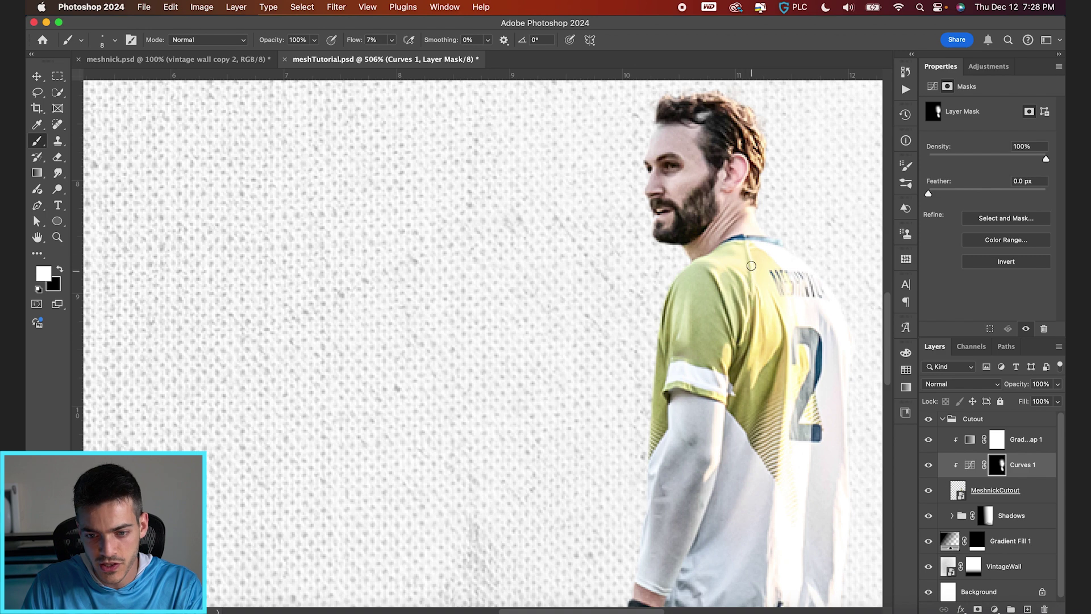
pyautogui.scroll(-2, 733, 298)
pyautogui.press(']')
pyautogui.press(']')
pyautogui.scroll(-3, 739, 341)
pyautogui.press(']')
pyautogui.press(']')
pyautogui.press(']')
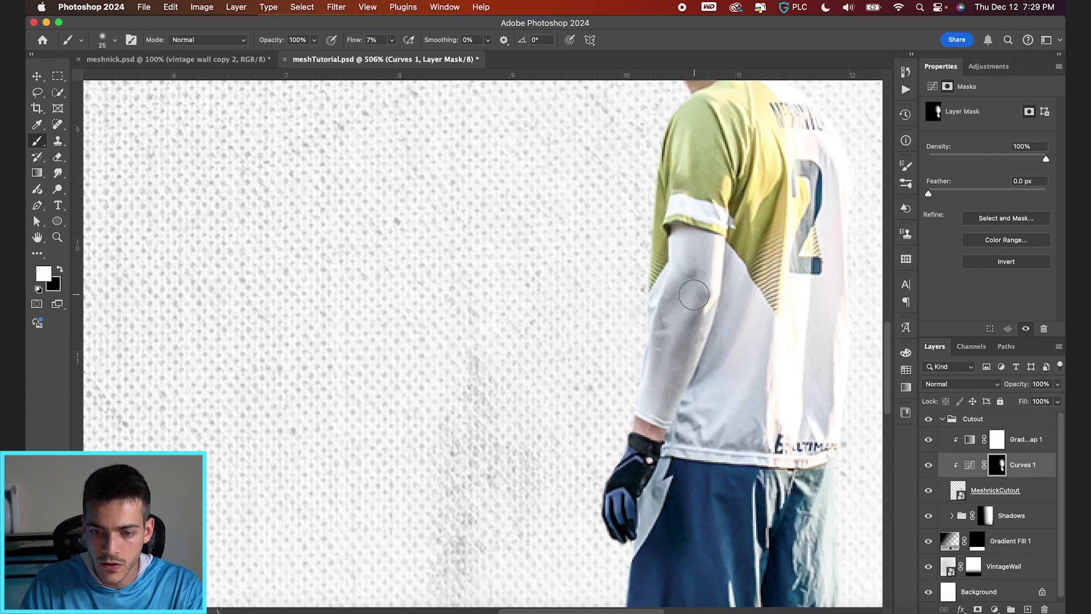
pyautogui.scroll(-4, 660, 280)
pyautogui.press(']')
pyautogui.press(']')
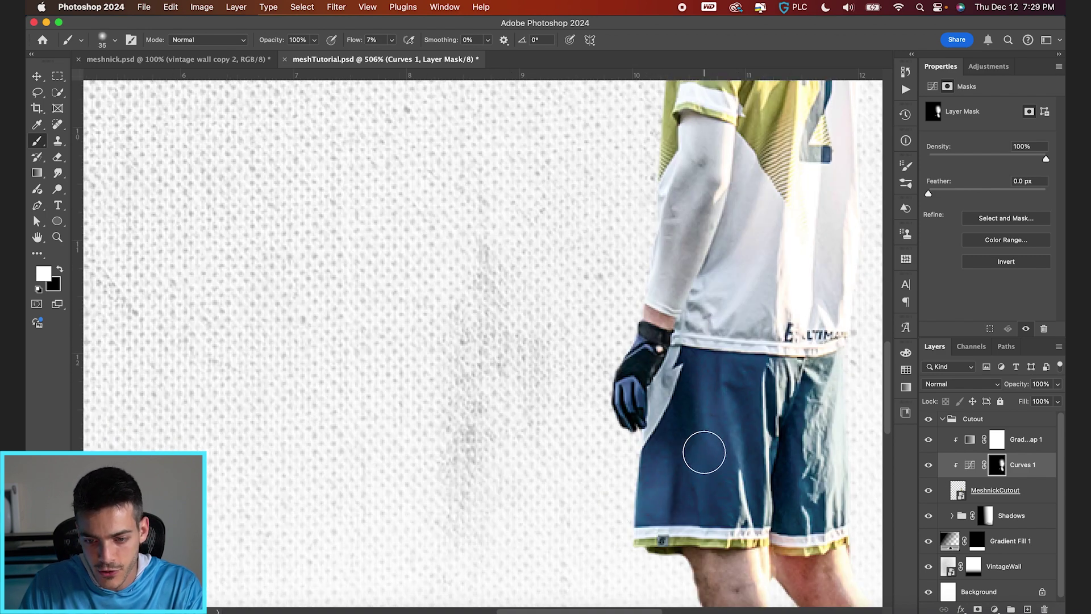
pyautogui.press('[')
pyautogui.press('[')
pyautogui.press('[')
pyautogui.press('[')
pyautogui.scroll(-10, 744, 520)
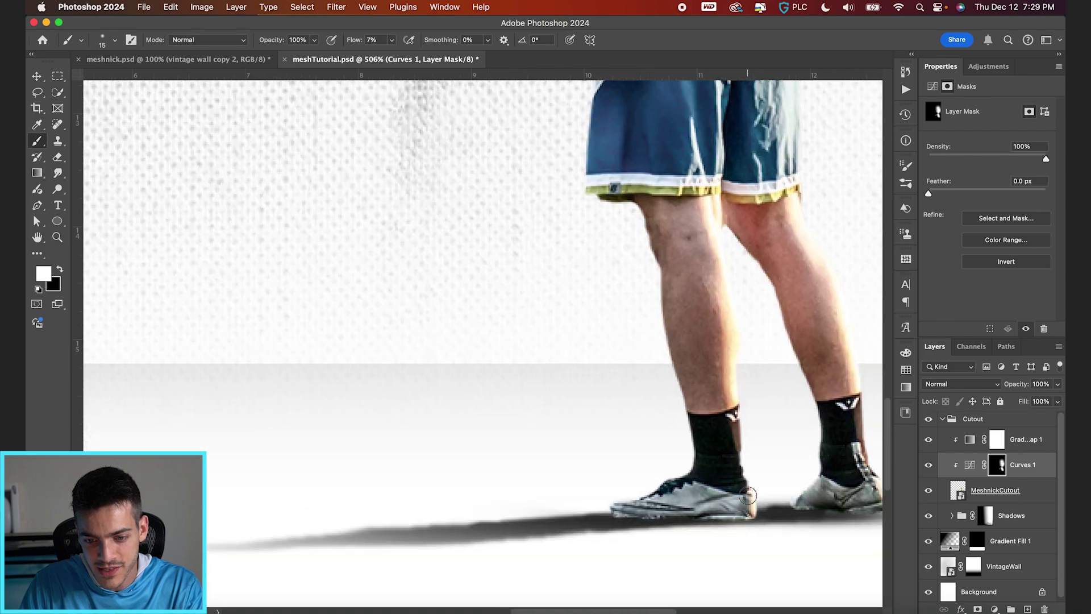
pyautogui.scroll(5, 710, 426)
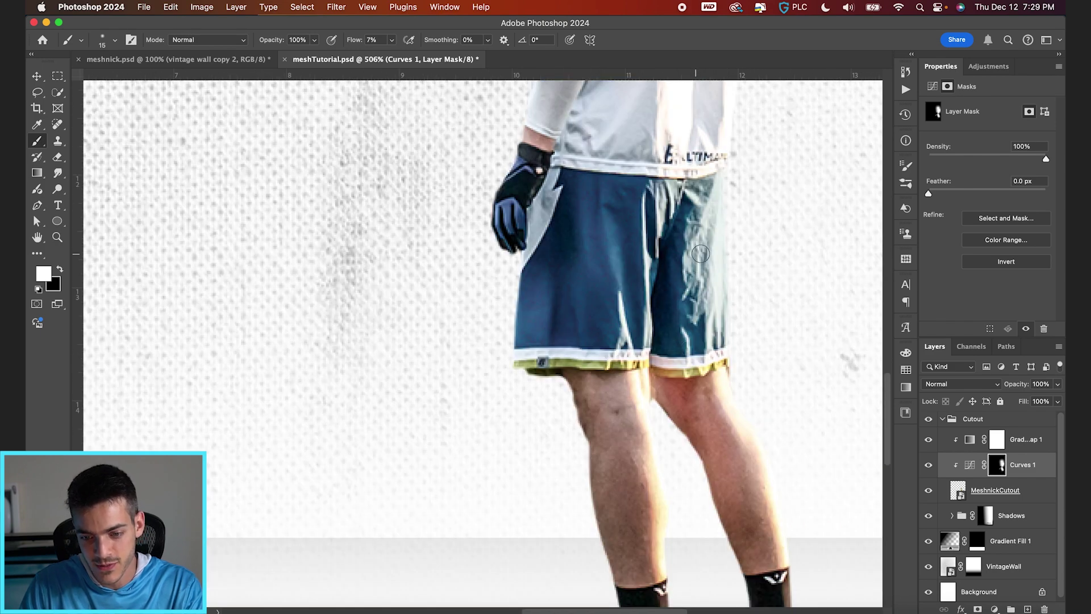
pyautogui.scroll(6, 668, 388)
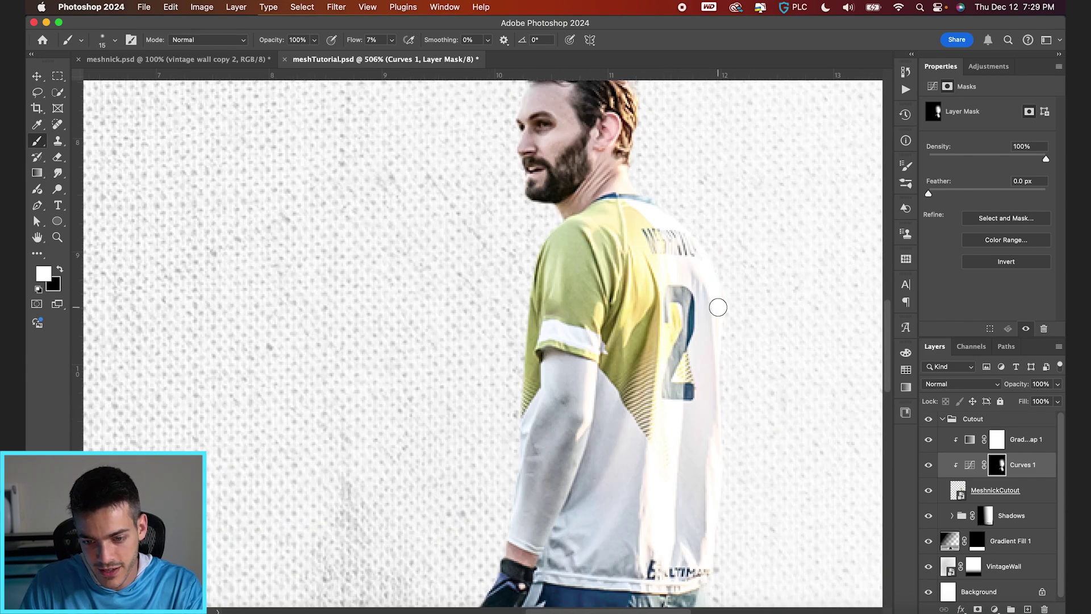
# Step: Toggle Curves 1 off and back on to compare the player with and without it
pyautogui.press('v')
pyautogui.scroll(-5, 717, 307)
pyautogui.click(928, 465)
pyautogui.click(928, 465)
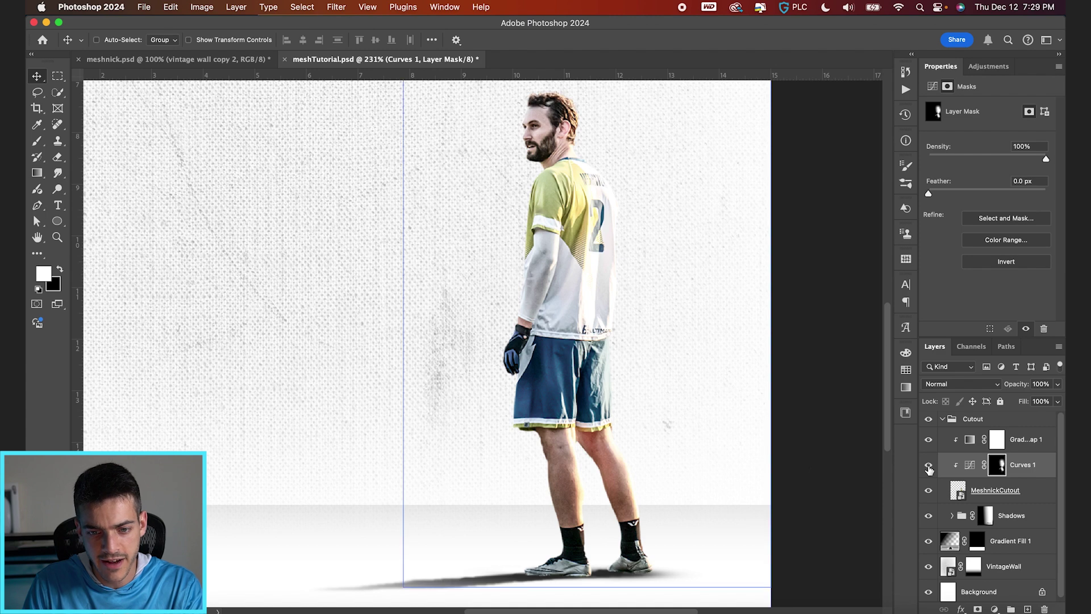
# Step: Select MeshnickCutout and add a Curves 2 adjustment with its midpoint lowered and mask inverted
pyautogui.keyDown('super'); pyautogui.click(602, 150); pyautogui.keyUp('super')
pyautogui.scroll(-4, 649, 259)
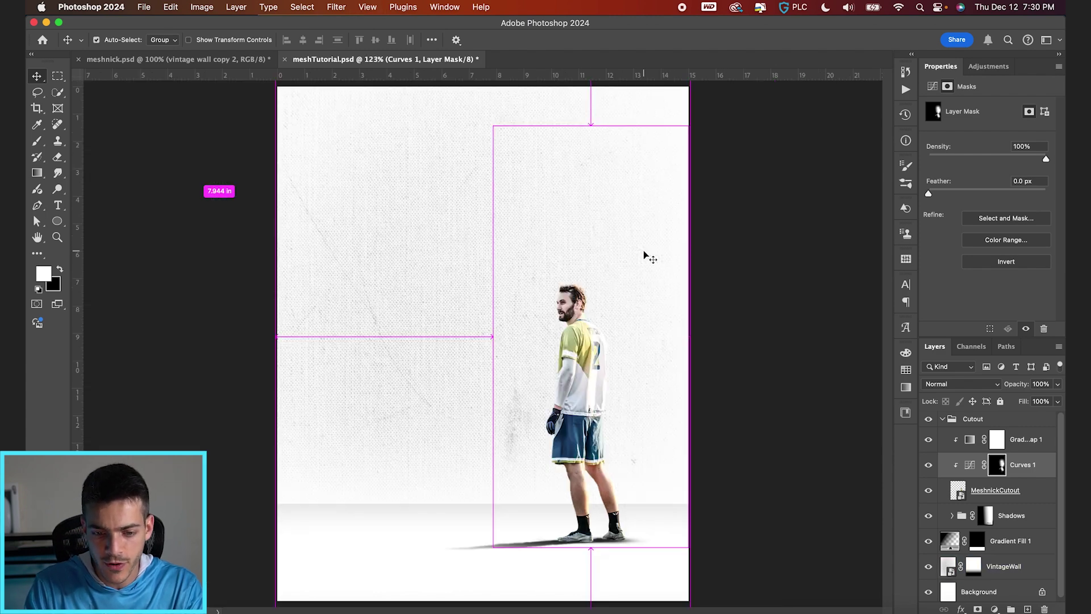
pyautogui.keyDown('super'); pyautogui.click(512, 341); pyautogui.keyUp('super')
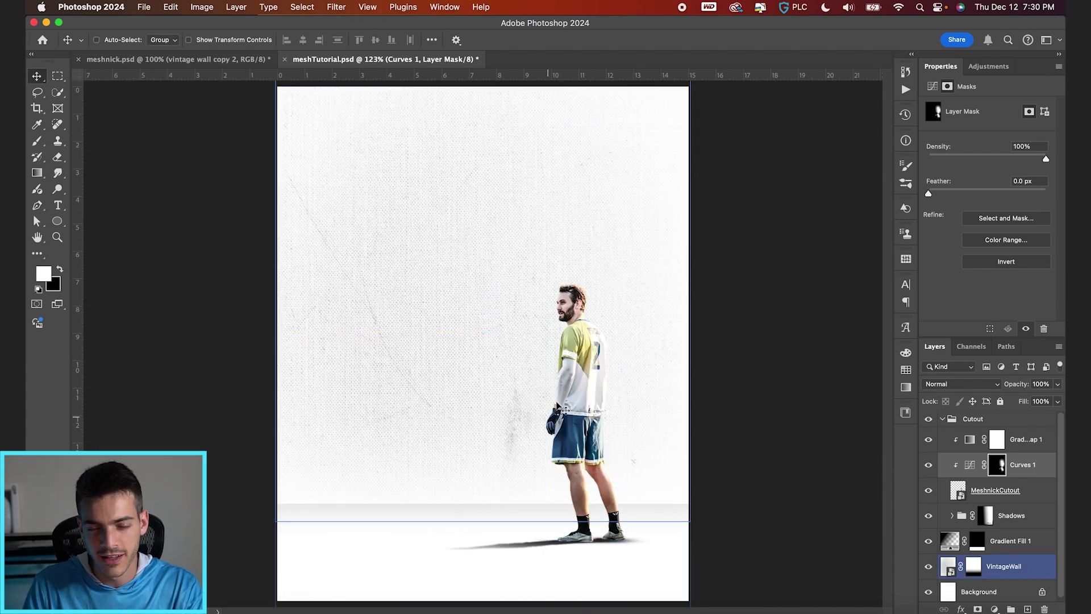
pyautogui.keyDown('super'); pyautogui.click(540, 543); pyautogui.keyUp('super')
pyautogui.keyDown('super'); pyautogui.click(571, 432); pyautogui.keyUp('super')
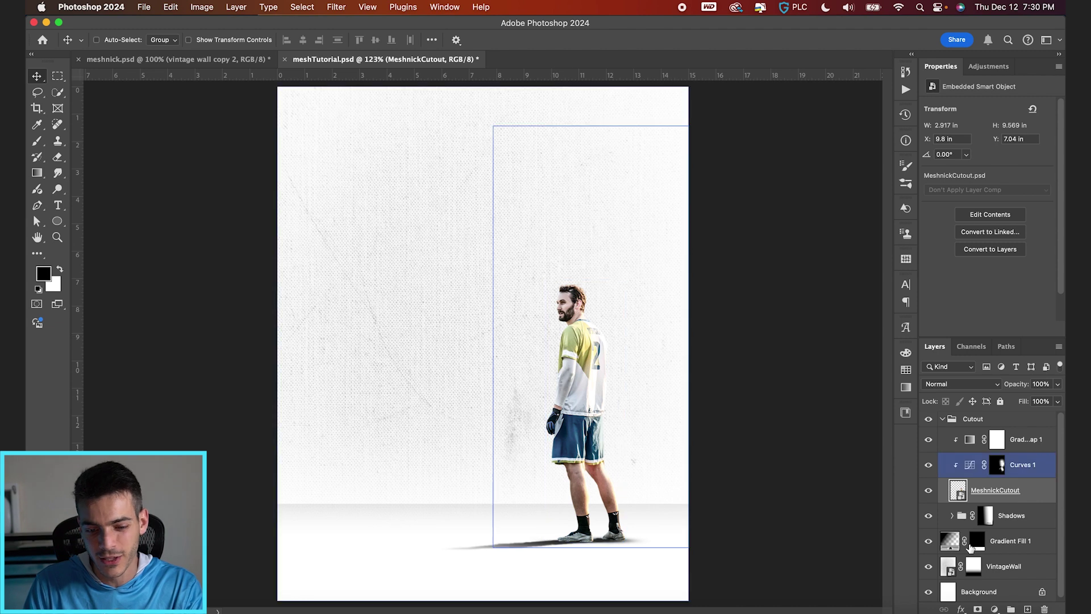
pyautogui.click(994, 609)
pyautogui.click(986, 503)
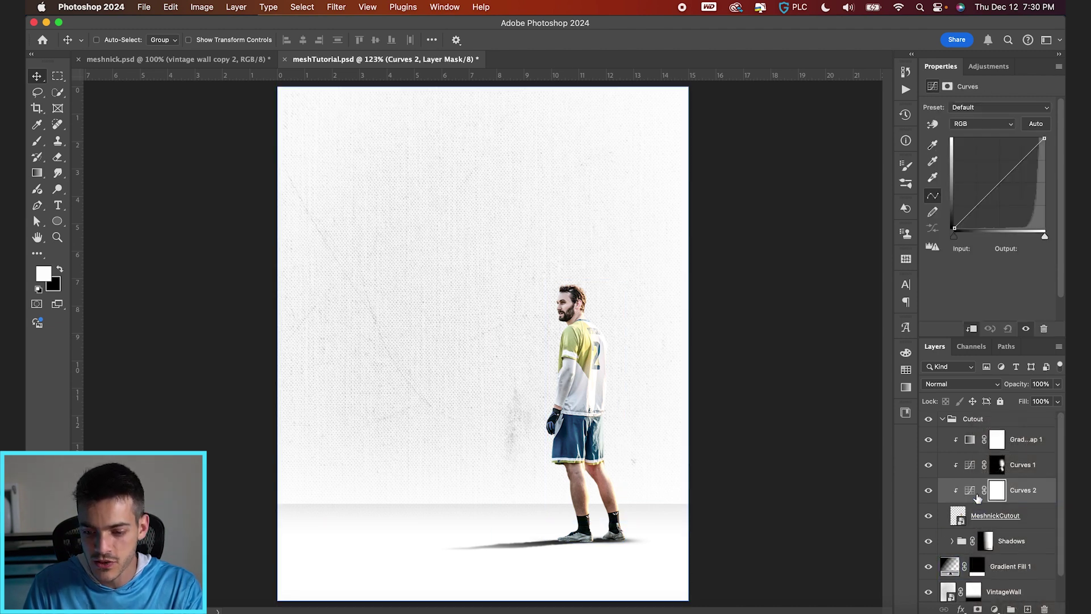
pyautogui.moveTo(998, 187); pyautogui.dragTo(1001, 196)
pyautogui.click(997, 490)
pyautogui.press('x')
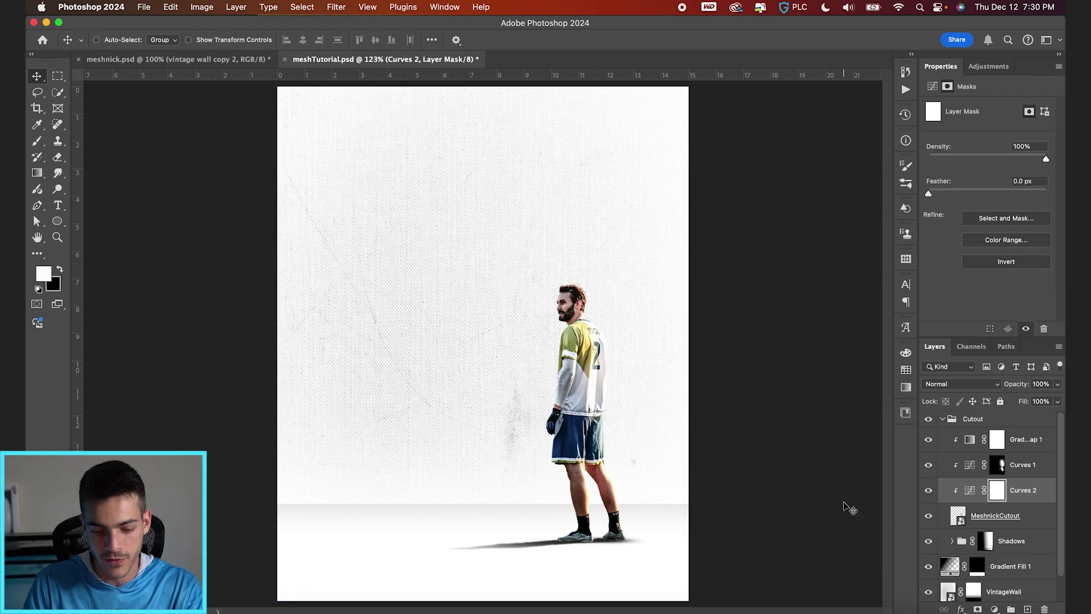
pyautogui.press('super+i')
# Step: Paint white at 100% flow along the player's left hand and shorts to reveal the darkening
pyautogui.press('b')
pyautogui.press(']')
pyautogui.press(']')
pyautogui.press(']')
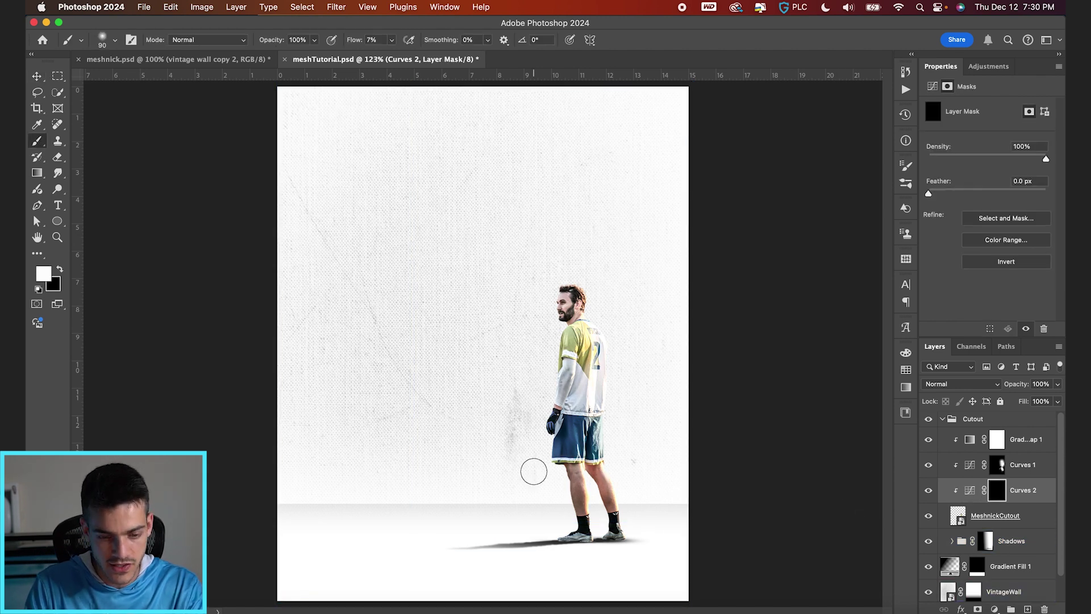
pyautogui.press(']')
pyautogui.press(']')
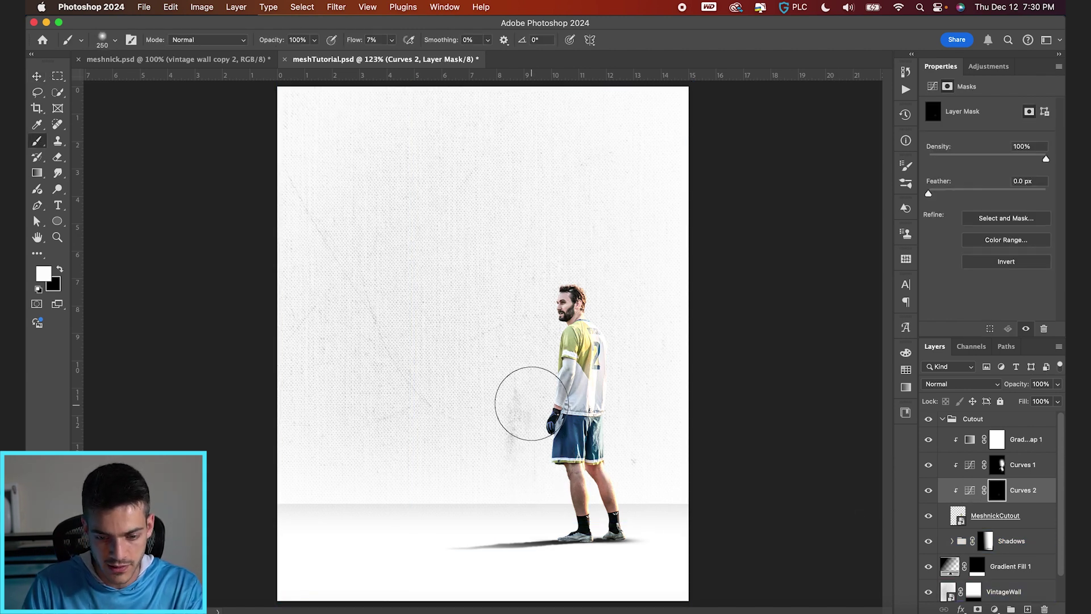
pyautogui.moveTo(354, 41); pyautogui.dragTo(397, 41)
pyautogui.moveTo(560, 463)
pyautogui.mouseDown()
pyautogui.moveTo(548, 461)
pyautogui.moveTo(530, 398)
pyautogui.mouseUp()
pyautogui.press('[')
pyautogui.press('[')
pyautogui.press('[')
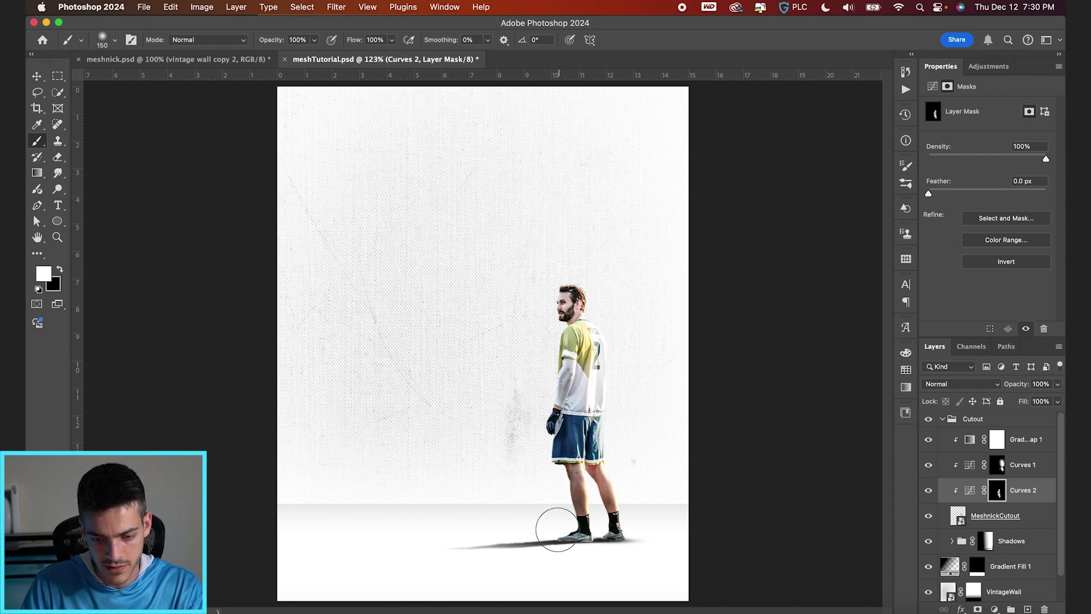
pyautogui.press('[')
pyautogui.press('[')
pyautogui.press('[')
pyautogui.press('[')
pyautogui.press('[')
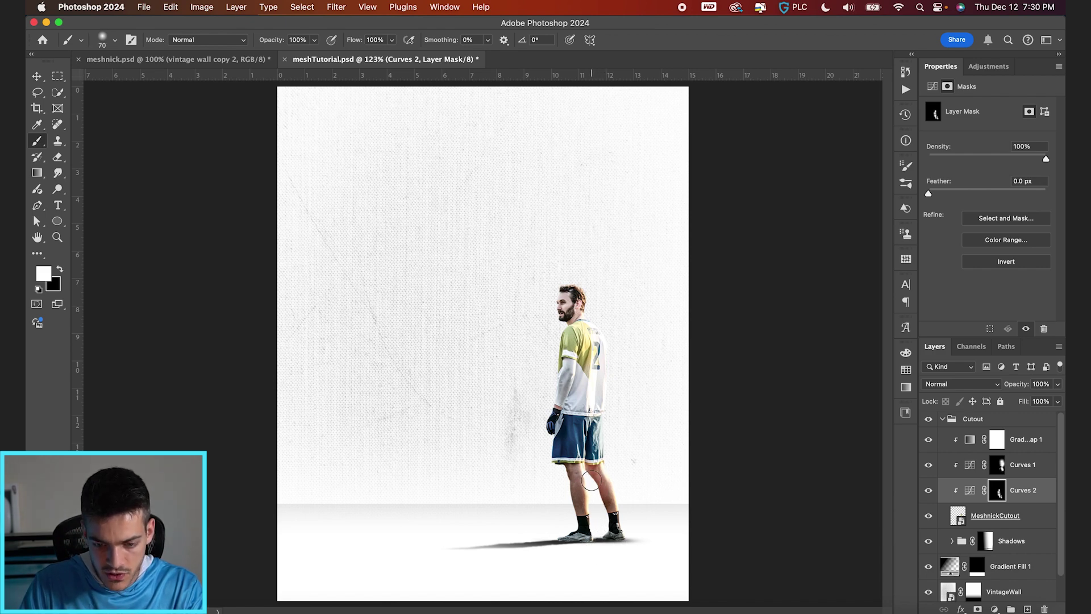
pyautogui.press('v')
pyautogui.press('super+1')
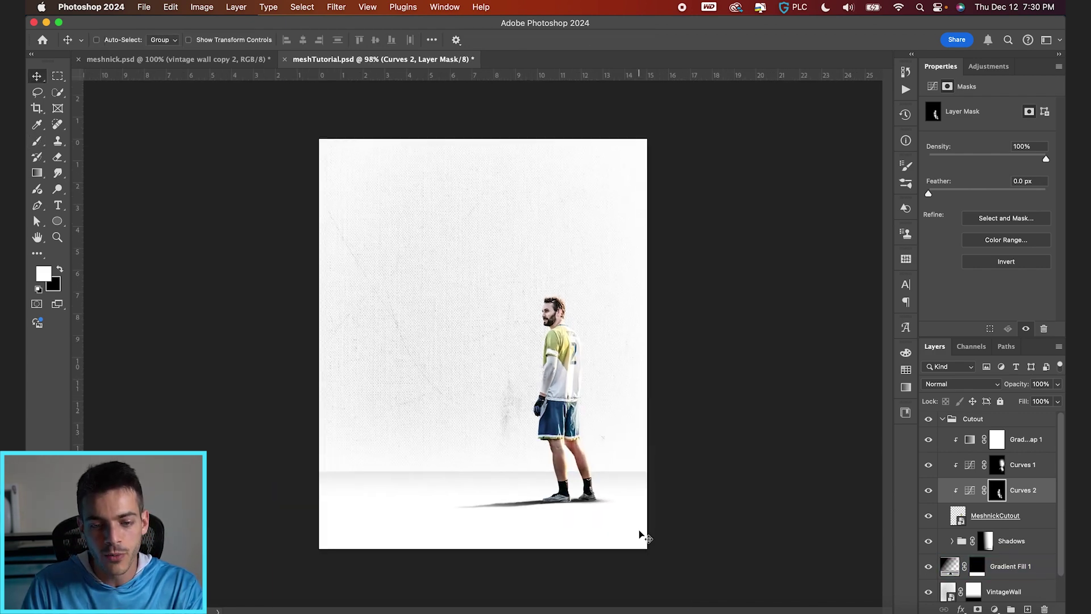
# Step: Collapse the Cutout group and select the VintageWall layer
pyautogui.keyDown('super'); pyautogui.click(327, 470); pyautogui.keyUp('super')
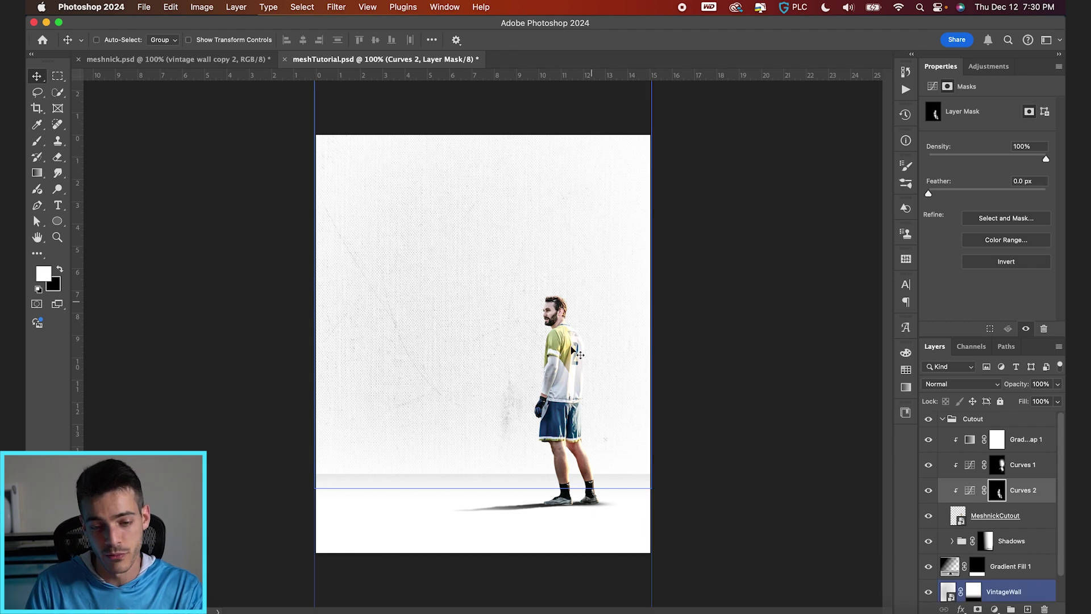
pyautogui.keyDown('super'); pyautogui.click(554, 389); pyautogui.keyUp('super')
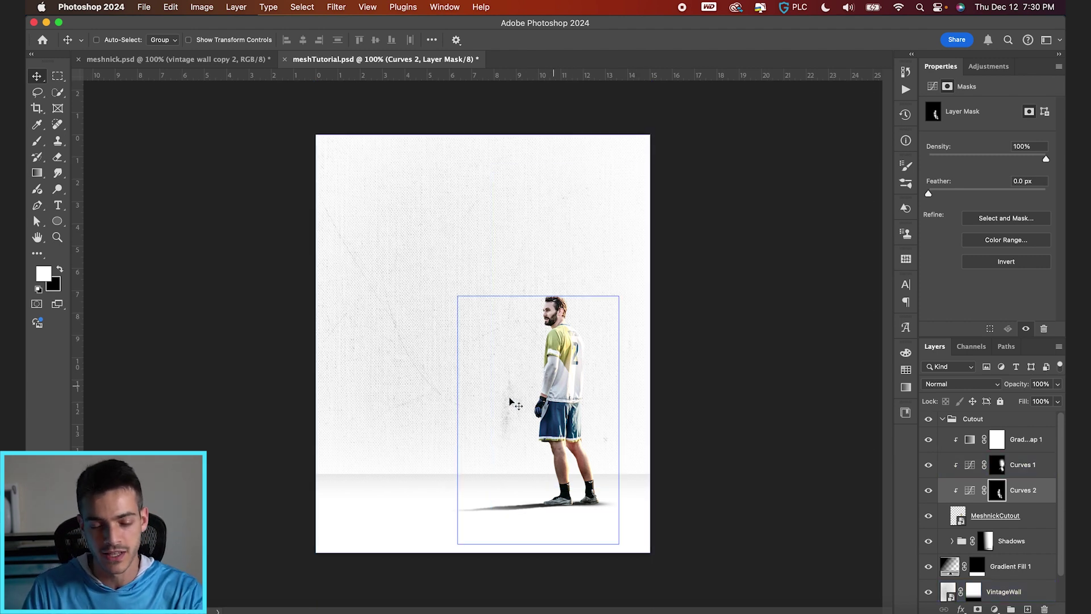
pyautogui.keyDown('super'); pyautogui.click(519, 197); pyautogui.keyUp('super')
pyautogui.scroll(2, 565, 287)
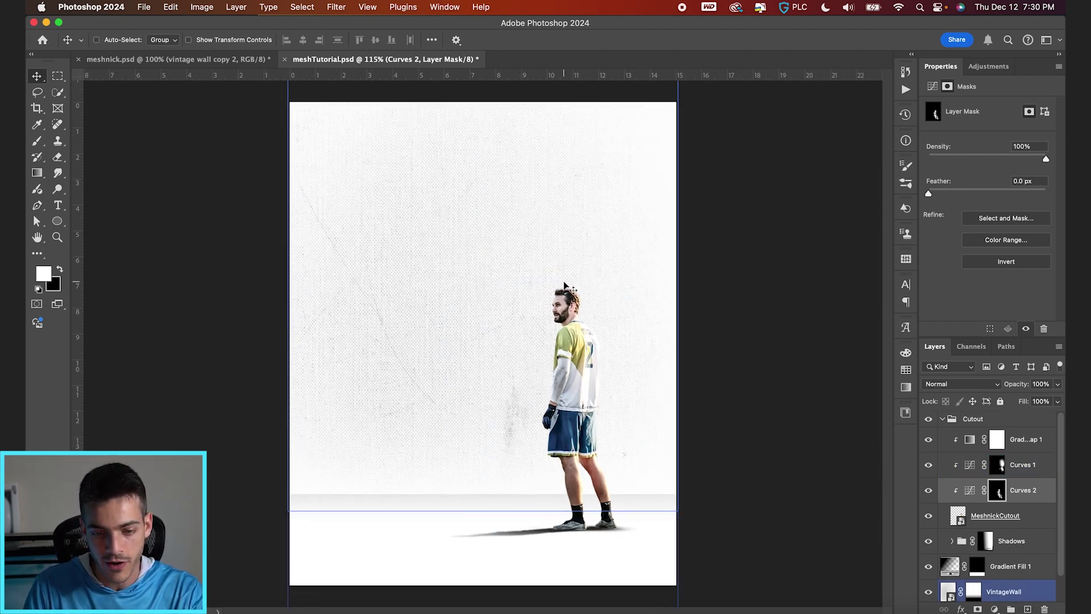
pyautogui.keyDown('super'); pyautogui.click(565, 288); pyautogui.keyUp('super')
pyautogui.click(942, 419)
pyautogui.click(1010, 439)
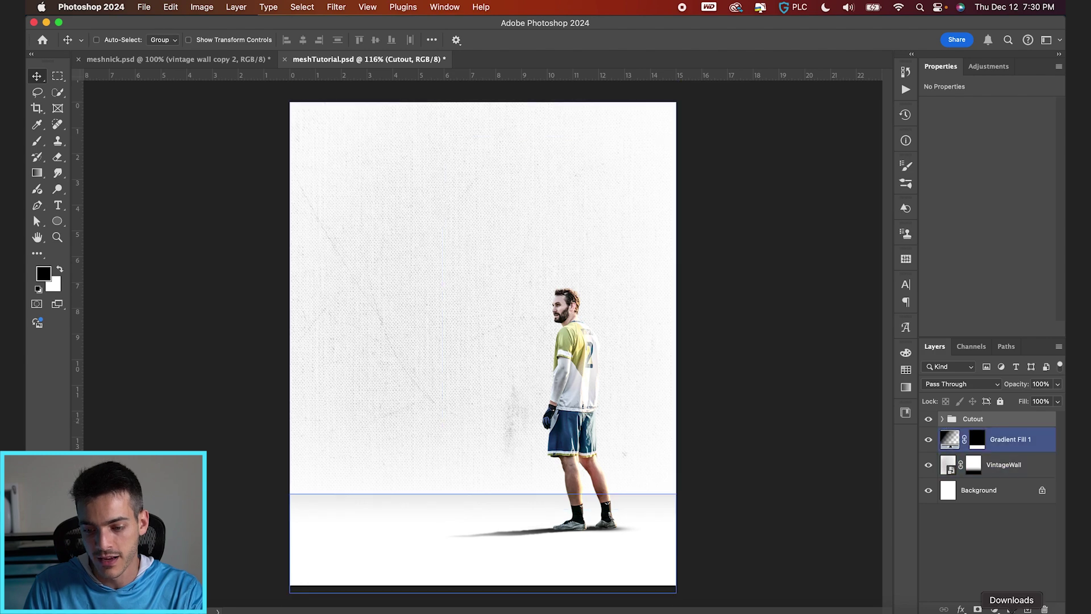
pyautogui.click(1002, 464)
# Step: Add a Curves 3 adjustment above the wall, pull its midtones and highlights down, and invert the mask
pyautogui.click(995, 609)
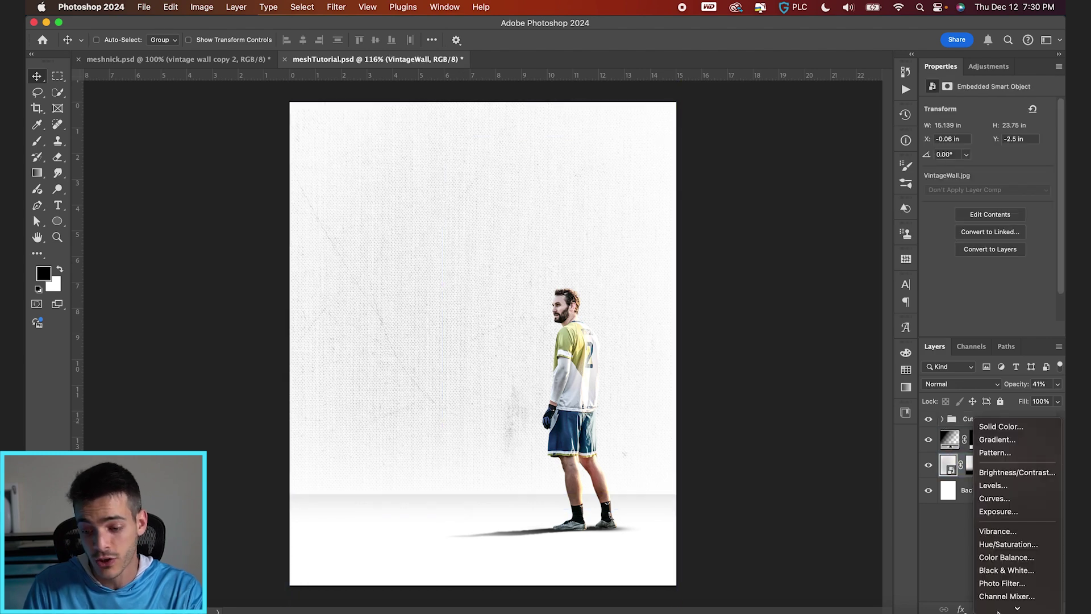
pyautogui.click(994, 498)
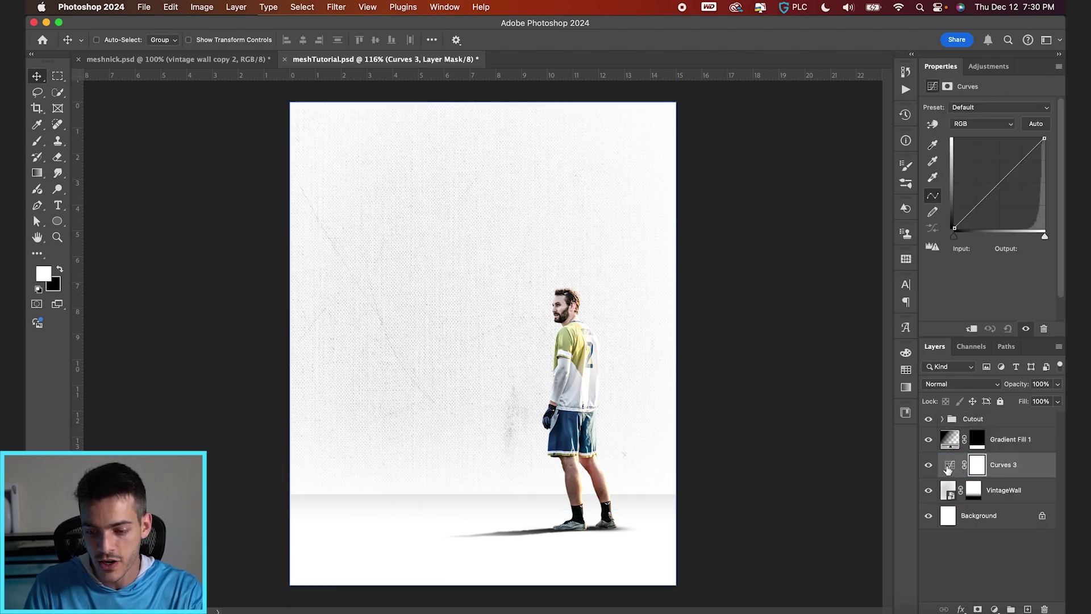
pyautogui.click(948, 465)
pyautogui.moveTo(999, 182); pyautogui.dragTo(1012, 196)
pyautogui.moveTo(1045, 138); pyautogui.dragTo(1048, 150)
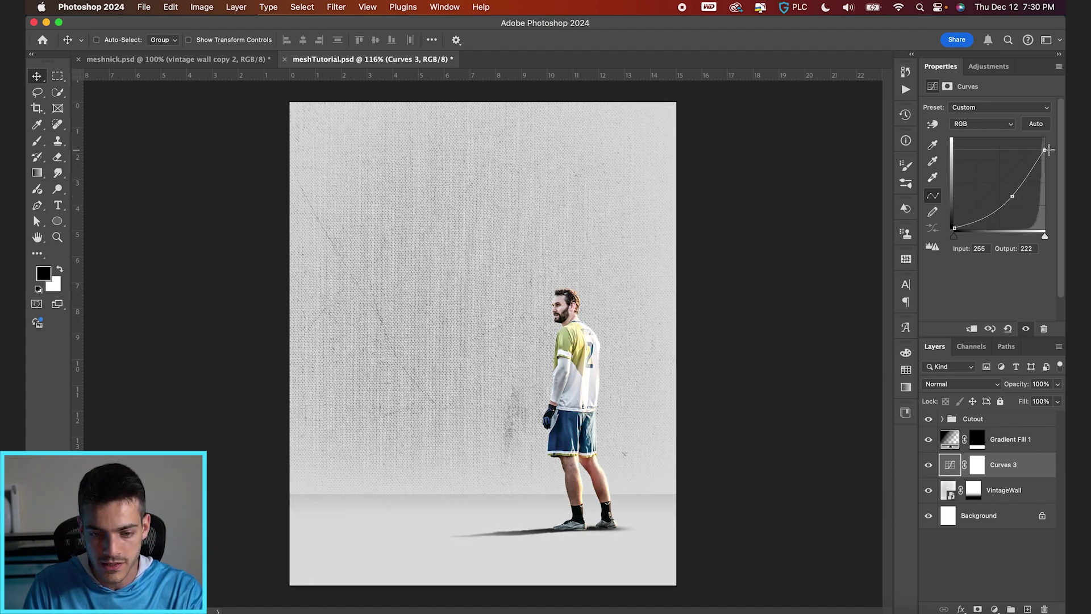
pyautogui.moveTo(1012, 202); pyautogui.dragTo(1012, 196)
pyautogui.click(976, 465)
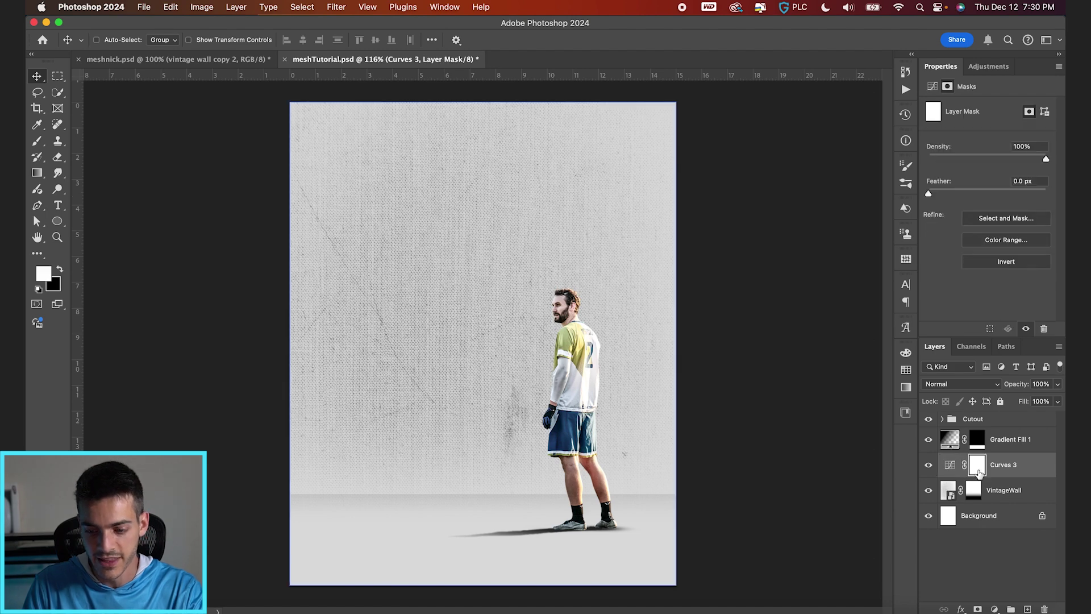
pyautogui.press('super+i')
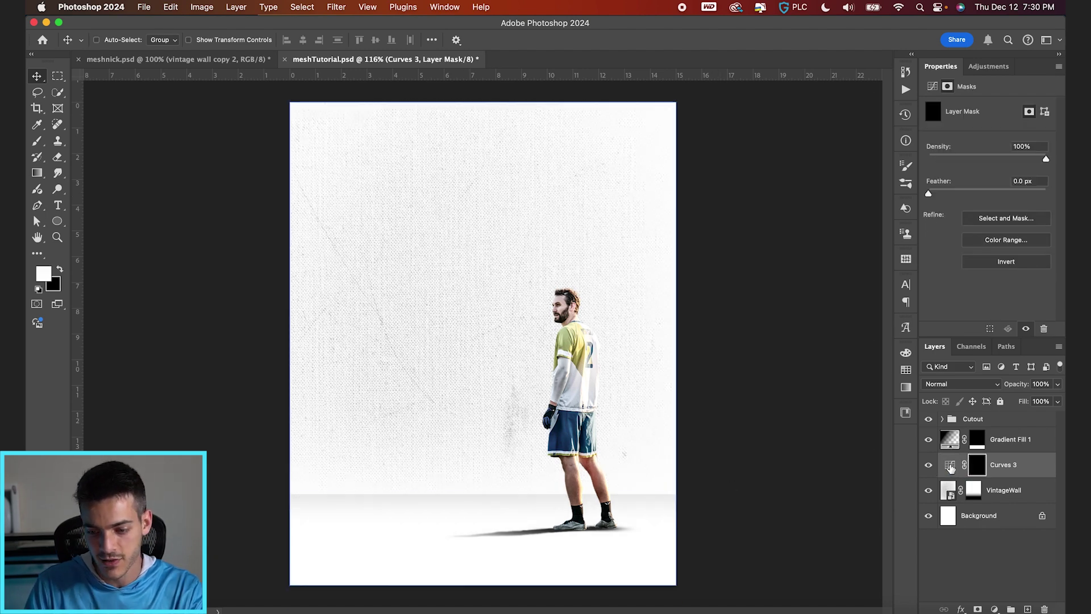
pyautogui.click(950, 464)
# Step: Paint white with a very large brush on the lower-left and upper-left of the wall
pyautogui.press('b')
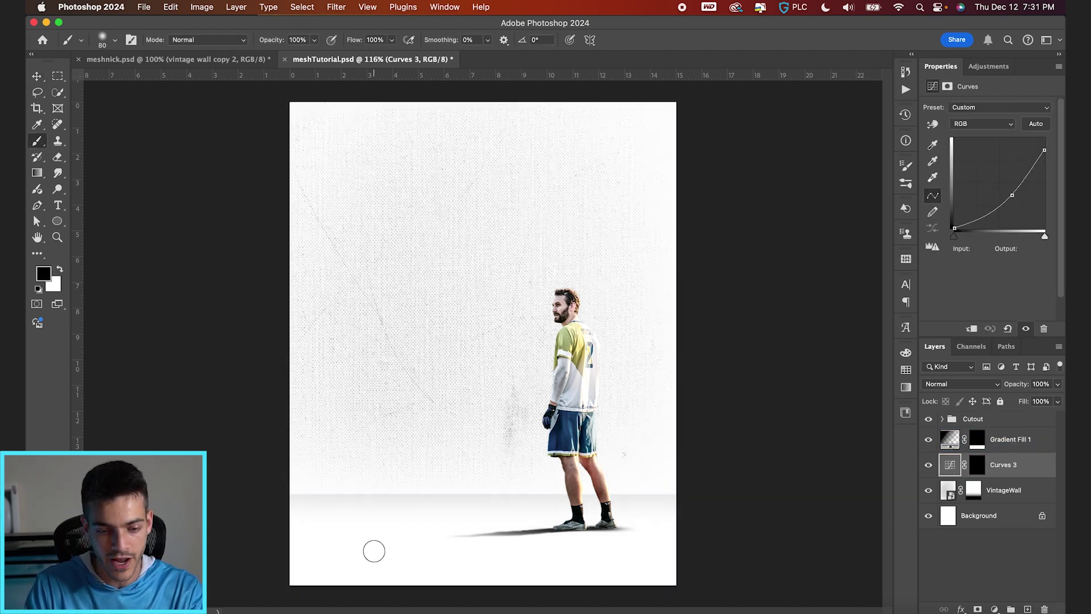
pyautogui.press(']')
pyautogui.press(']')
pyautogui.press(']')
pyautogui.press(']')
pyautogui.press(']')
pyautogui.press(']')
pyautogui.press(']')
pyautogui.press(']')
pyautogui.press(']')
pyautogui.press(']')
pyautogui.press(']')
pyautogui.press(']')
pyautogui.press('x')
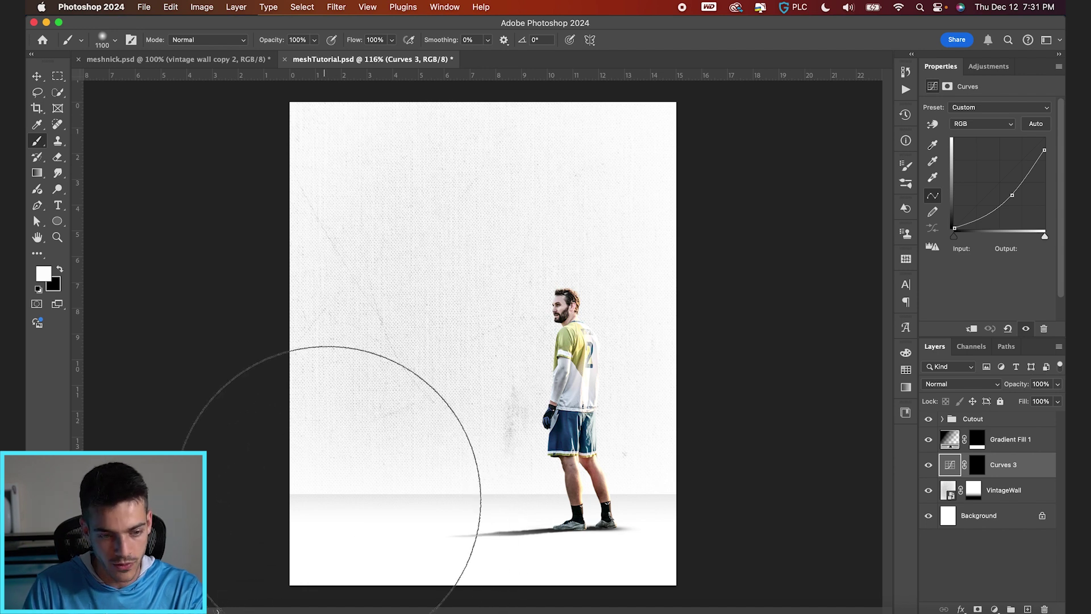
pyautogui.click(977, 464)
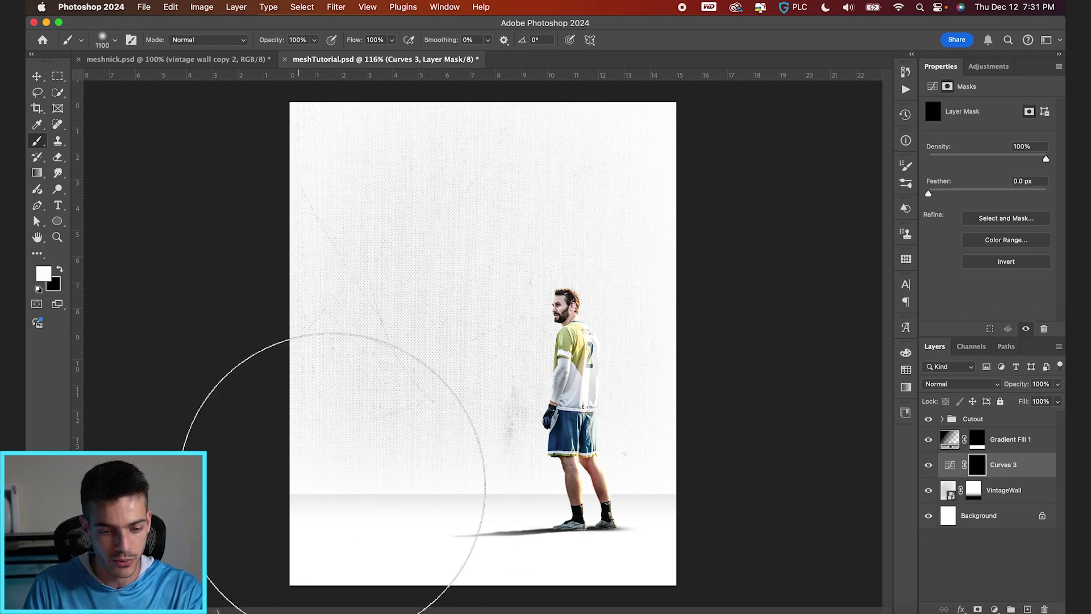
pyautogui.press(']')
pyautogui.press(']')
pyautogui.press(']')
pyautogui.click(338, 493)
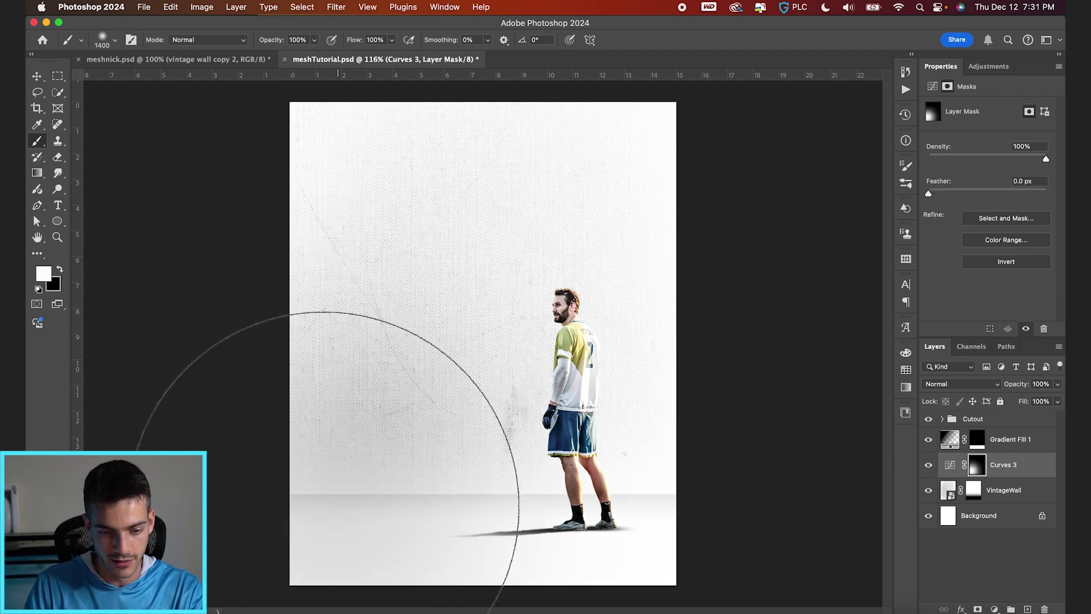
pyautogui.click(174, 267)
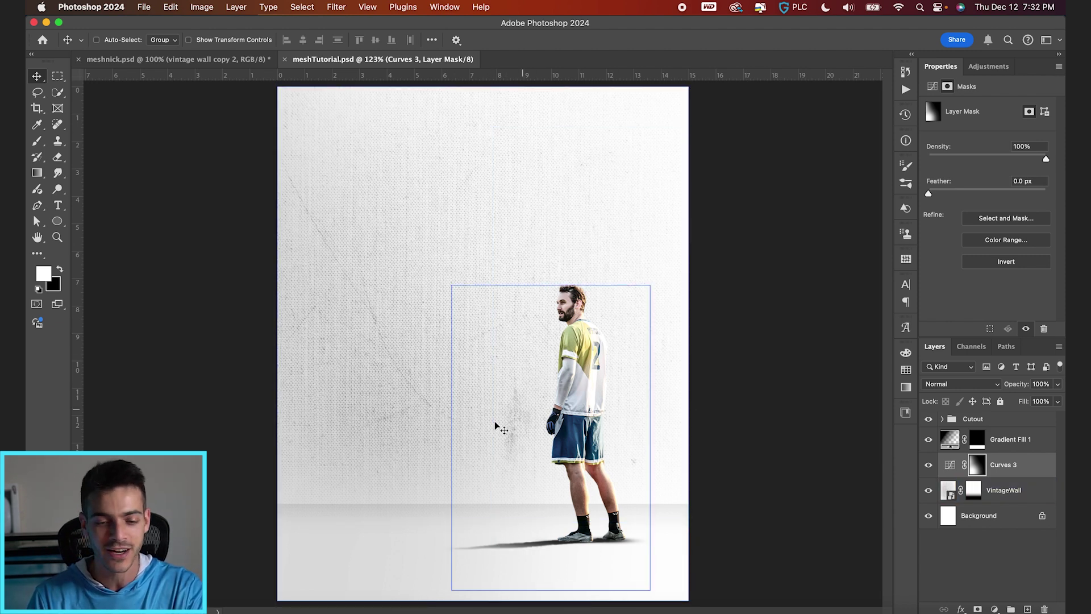
# Step: Select Gradient Fill 1 and create a new empty Layer 4 above it
pyautogui.press('super+2')
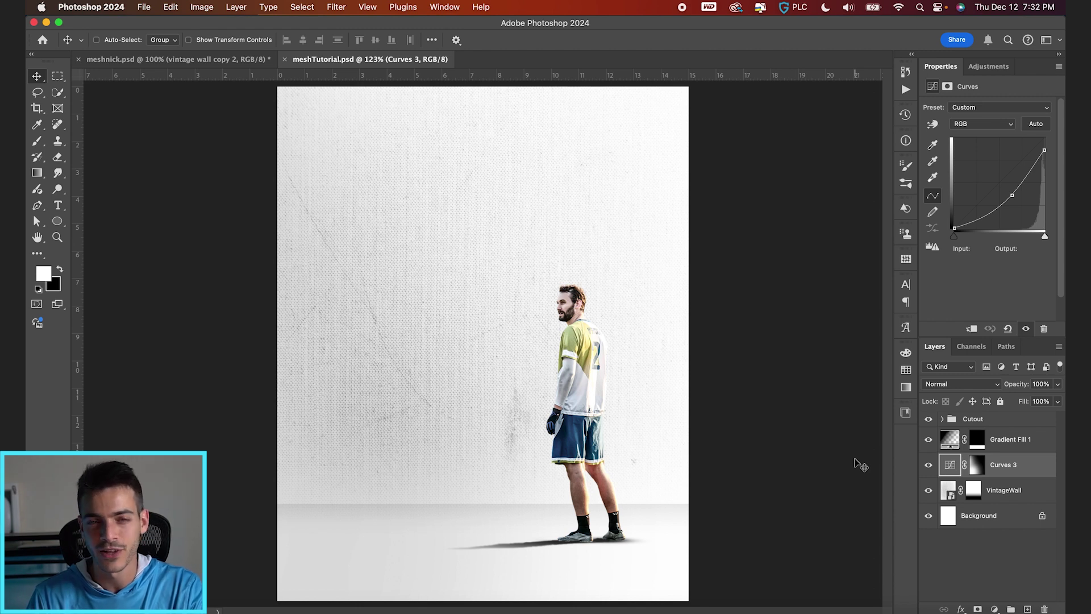
pyautogui.click(947, 446)
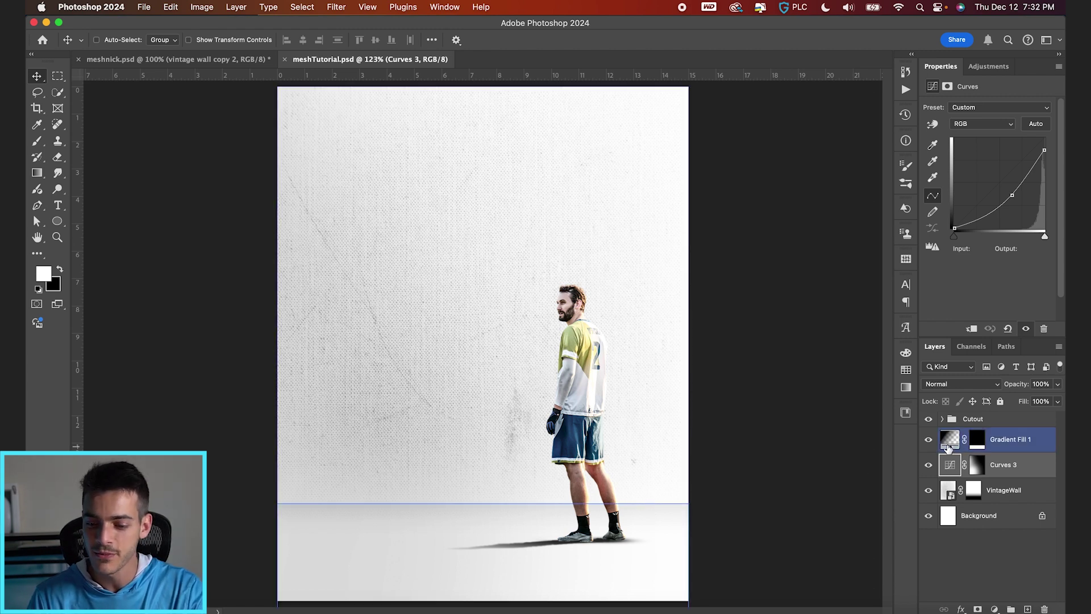
pyautogui.press('super+shift+alt+n')
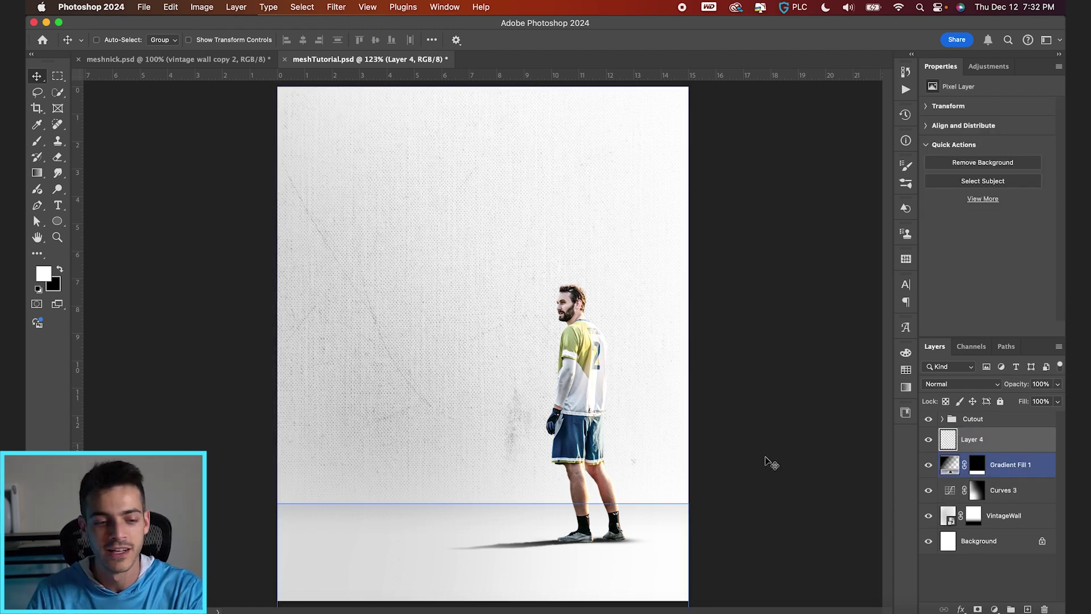
# Step: Type a black two-line 'MESH' / 'NICK' title on the wall and scale it up about six times
pyautogui.press('t')
pyautogui.press('x')
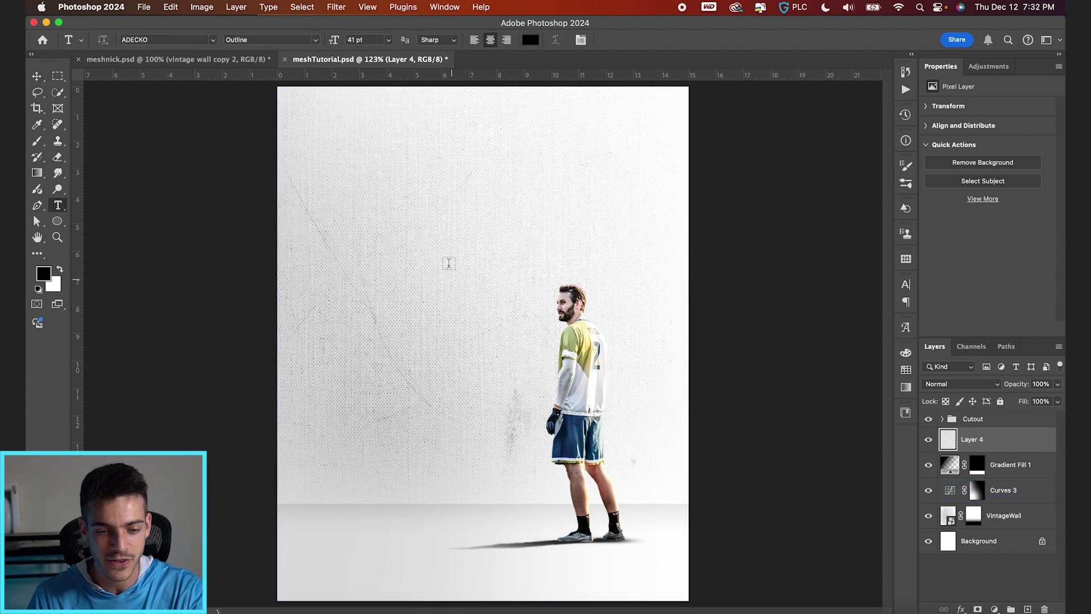
pyautogui.click(419, 225)
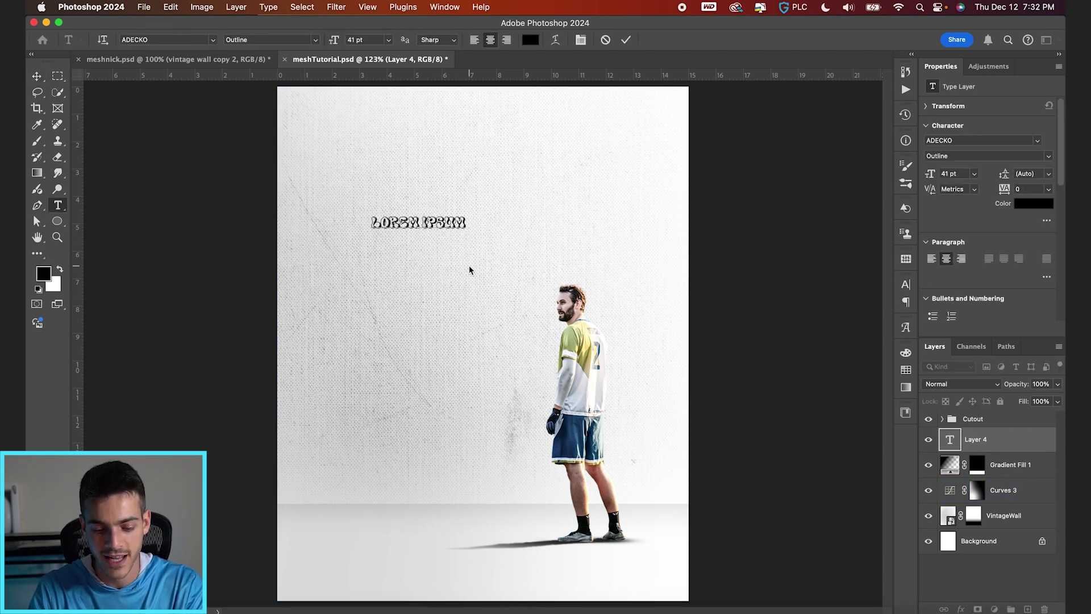
pyautogui.write('MESH')
pyautogui.press('Return')
pyautogui.write('NICK')
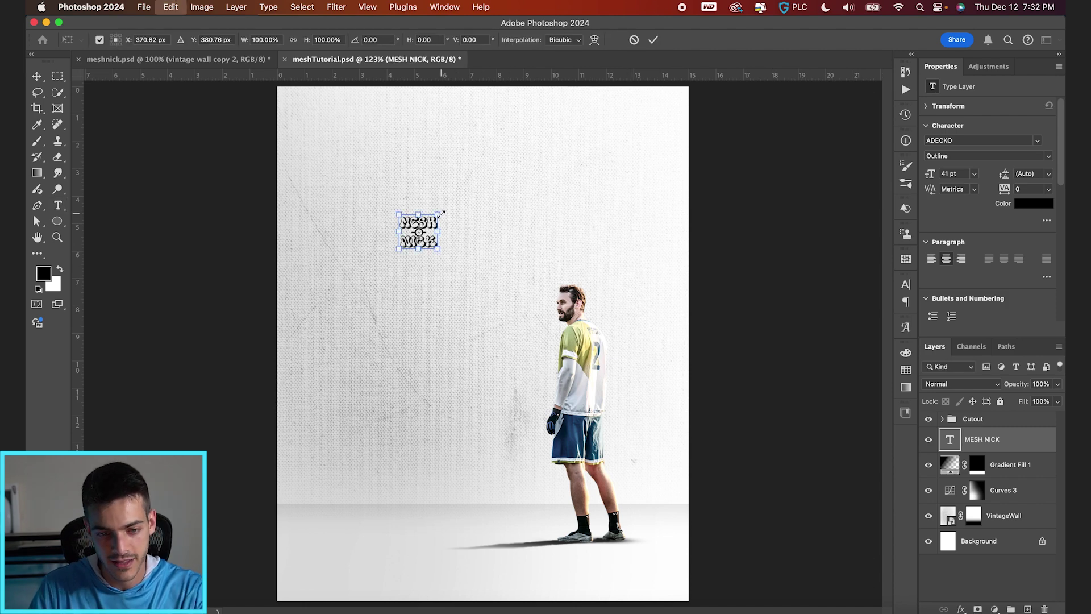
pyautogui.click(625, 40)
pyautogui.press('super+t')
pyautogui.moveTo(438, 216); pyautogui.dragTo(551, 138)
pyautogui.press('Return')
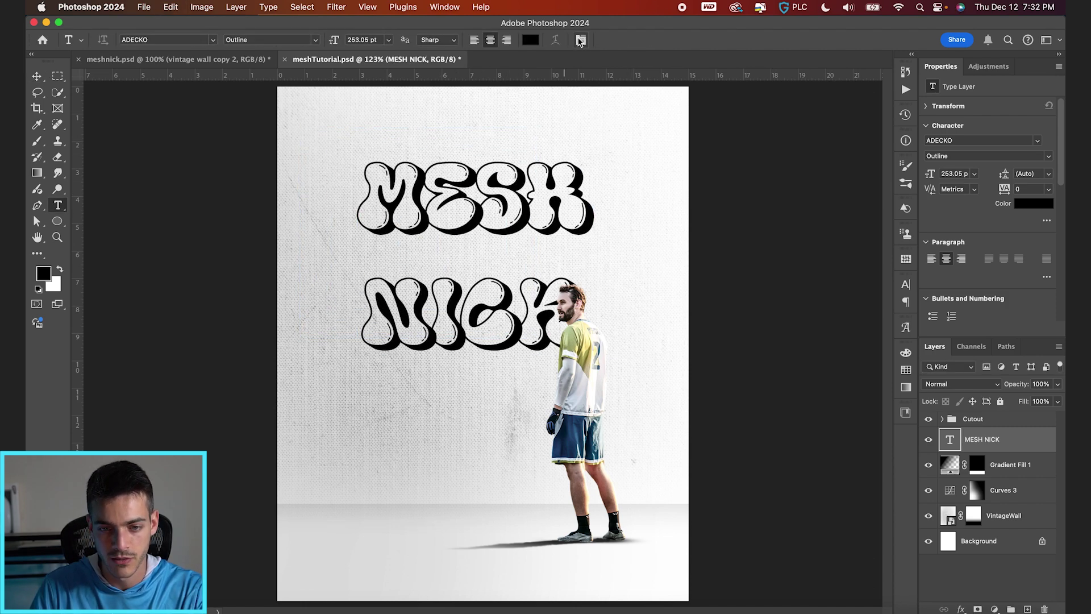
# Step: Tighten the title's leading to 178 pt and keep the ADECKO Outline font style
pyautogui.click(580, 41)
pyautogui.click(859, 318)
pyautogui.write('270')
pyautogui.press('Return')
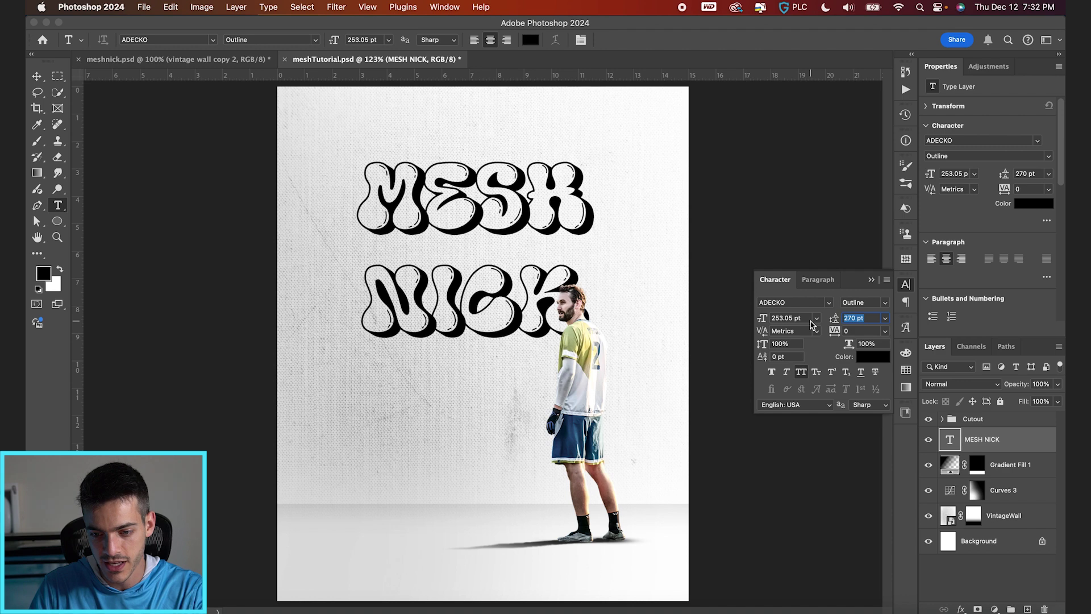
pyautogui.moveTo(811, 324); pyautogui.dragTo(755, 324)
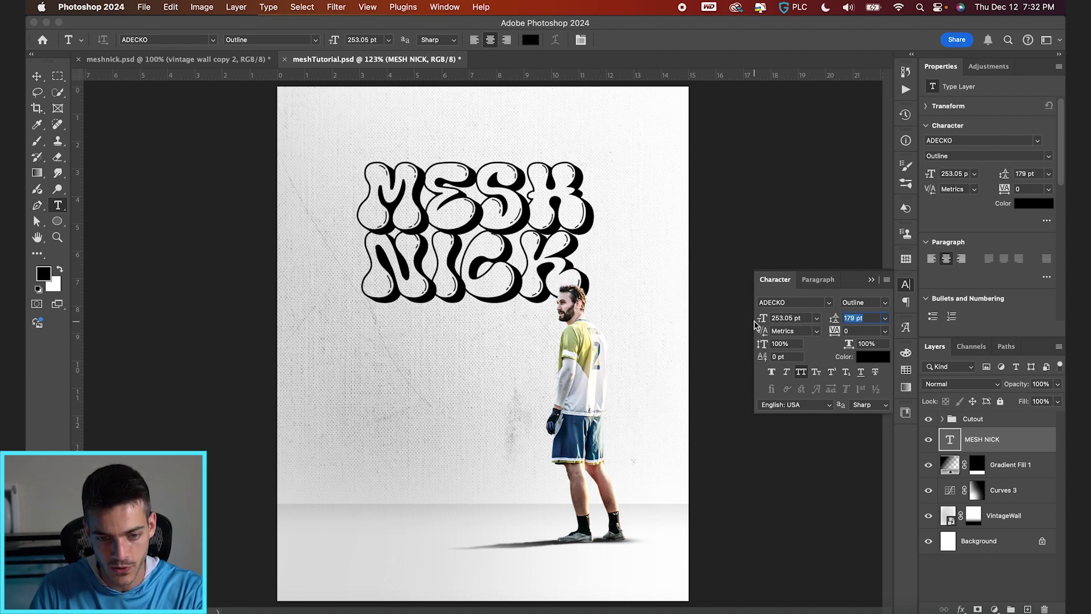
pyautogui.moveTo(753, 325); pyautogui.dragTo(751, 325)
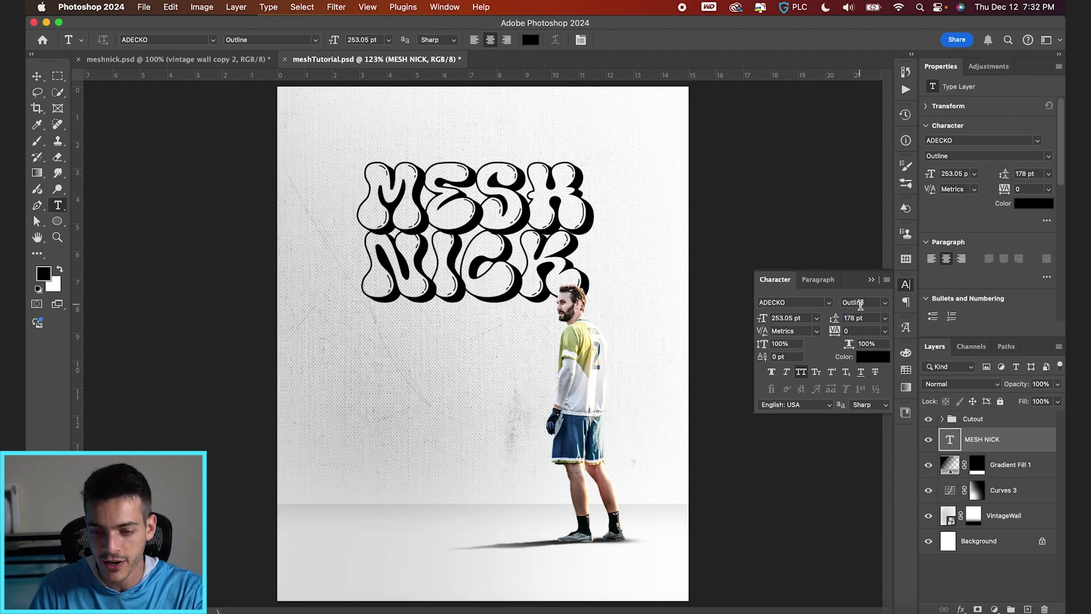
pyautogui.click(885, 304)
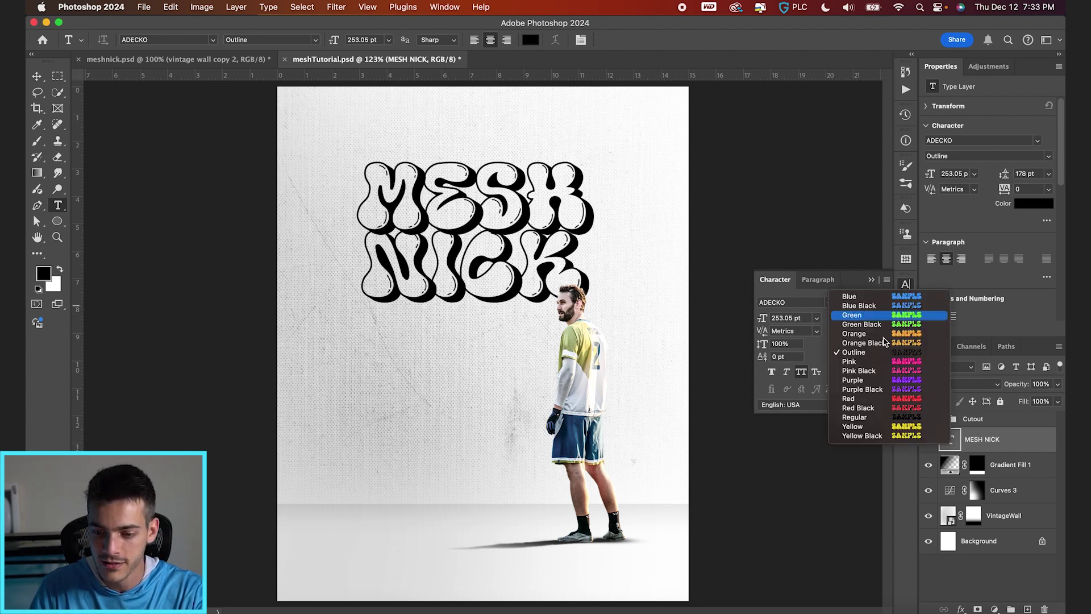
pyautogui.click(888, 355)
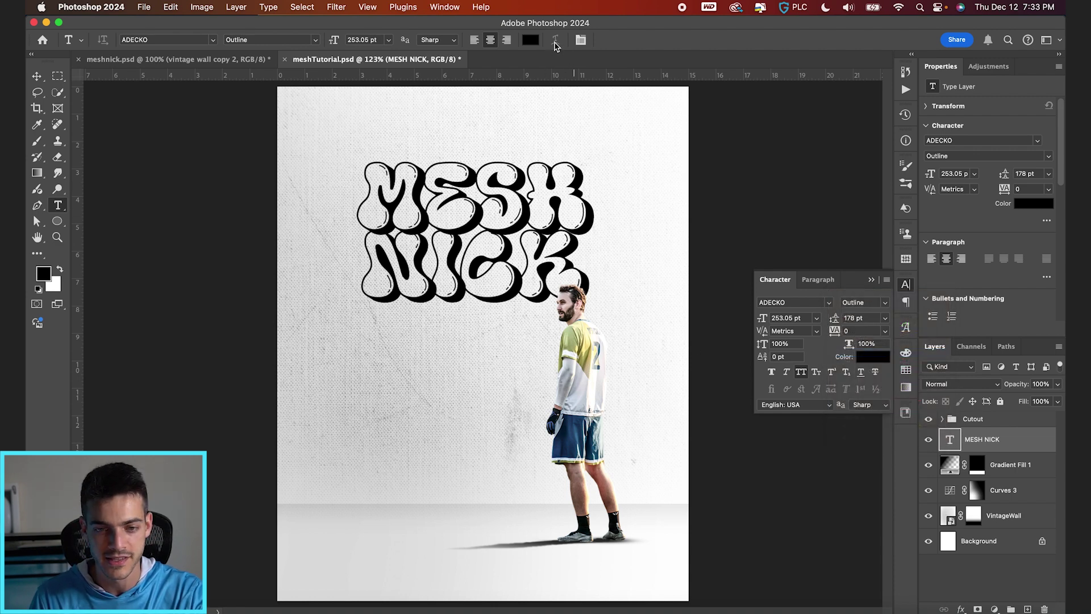
pyautogui.click(171, 7)
# Step: Warp the MESH NICK title with an Arc Upper style and a reduced bend
pyautogui.moveTo(237, 305)
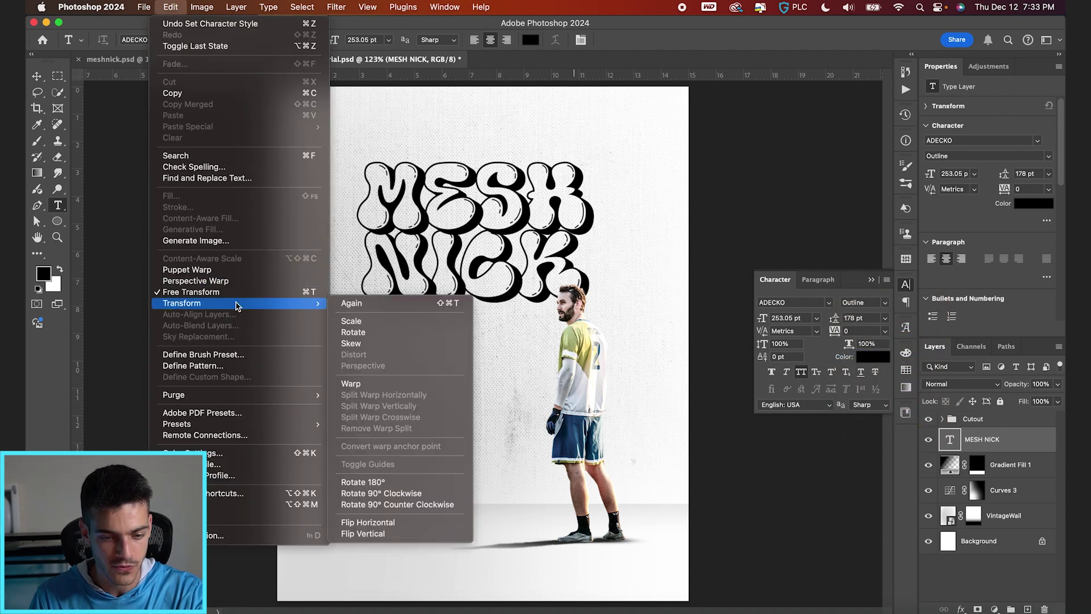
pyautogui.click(377, 384)
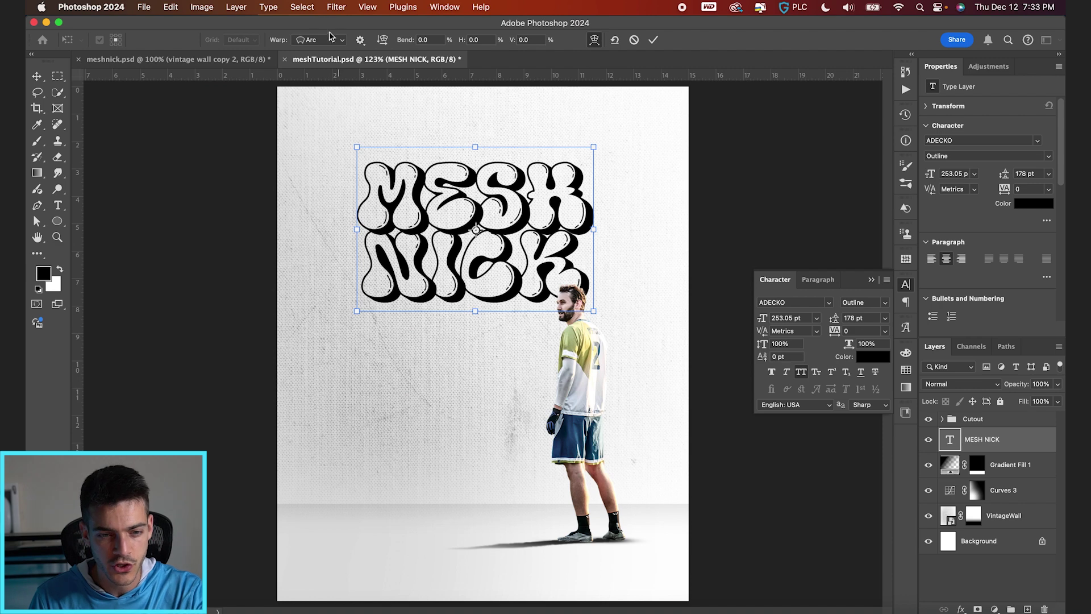
pyautogui.click(328, 41)
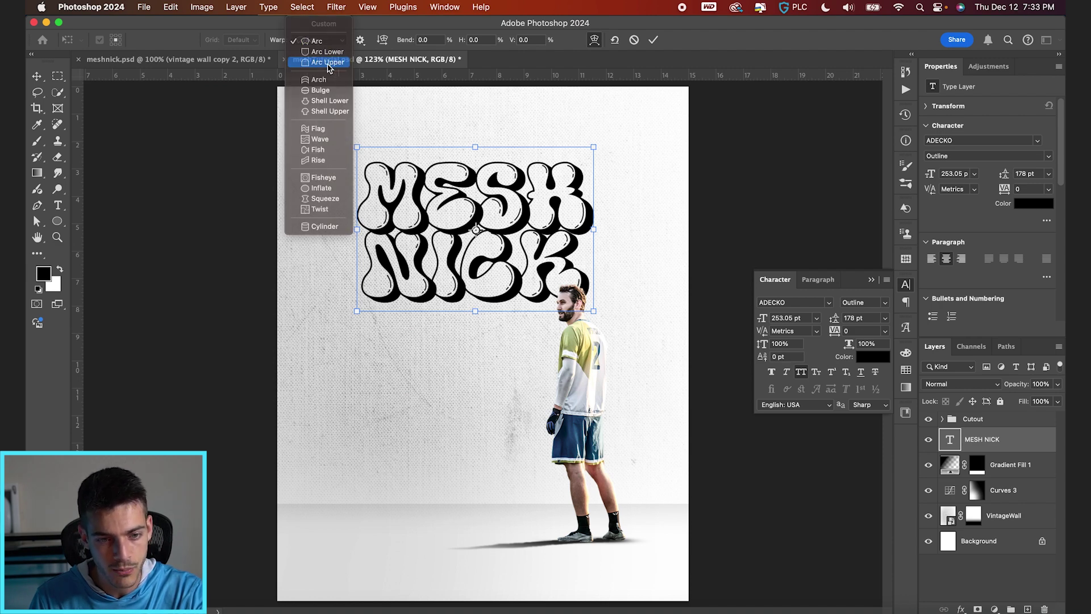
pyautogui.click(329, 64)
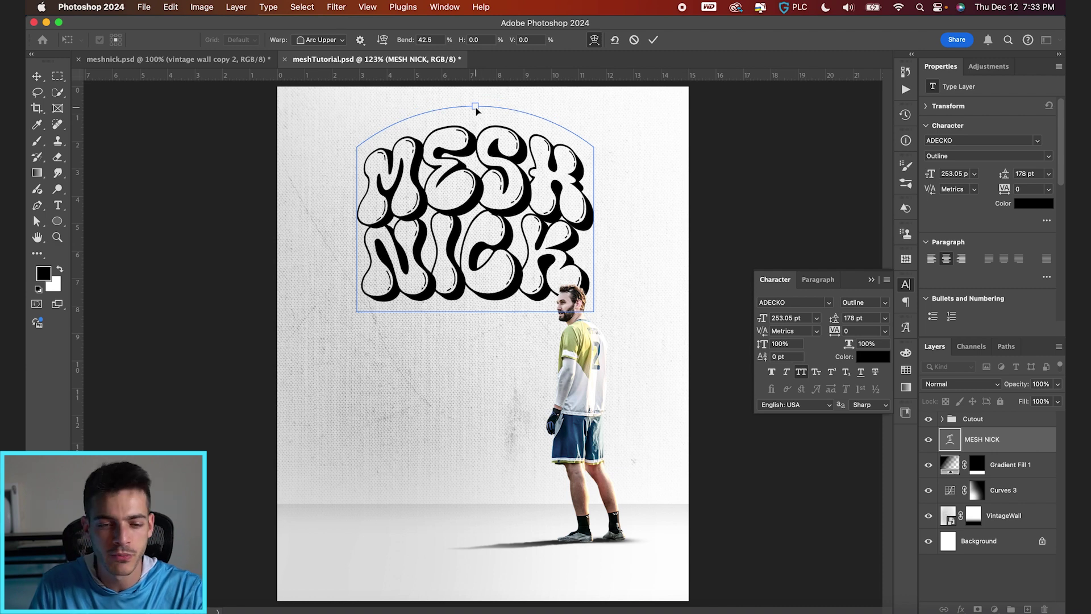
pyautogui.moveTo(475, 100); pyautogui.dragTo(477, 106)
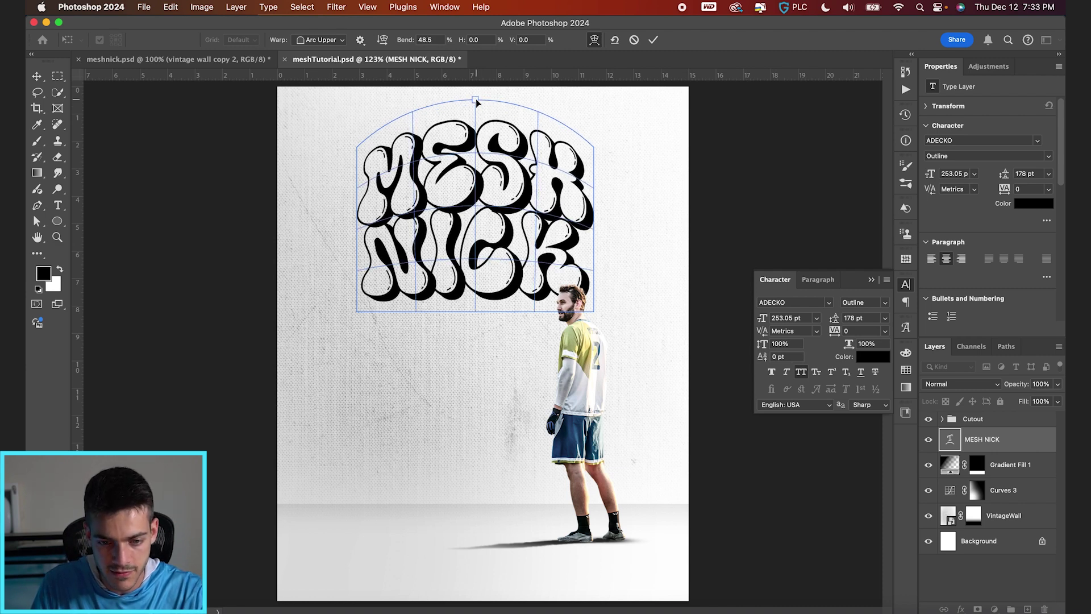
# Step: Enlarge the title, move it lower, and centre it vertically on the canvas
pyautogui.press('super+t')
pyautogui.moveTo(596, 102); pyautogui.dragTo(622, 54)
pyautogui.press('Return')
pyautogui.keyDown('super'); pyautogui.click(554, 243); pyautogui.keyUp('super')
pyautogui.moveTo(554, 243); pyautogui.dragTo(561, 314)
pyautogui.press('super+a')
pyautogui.click(375, 40)
pyautogui.press('super+d')
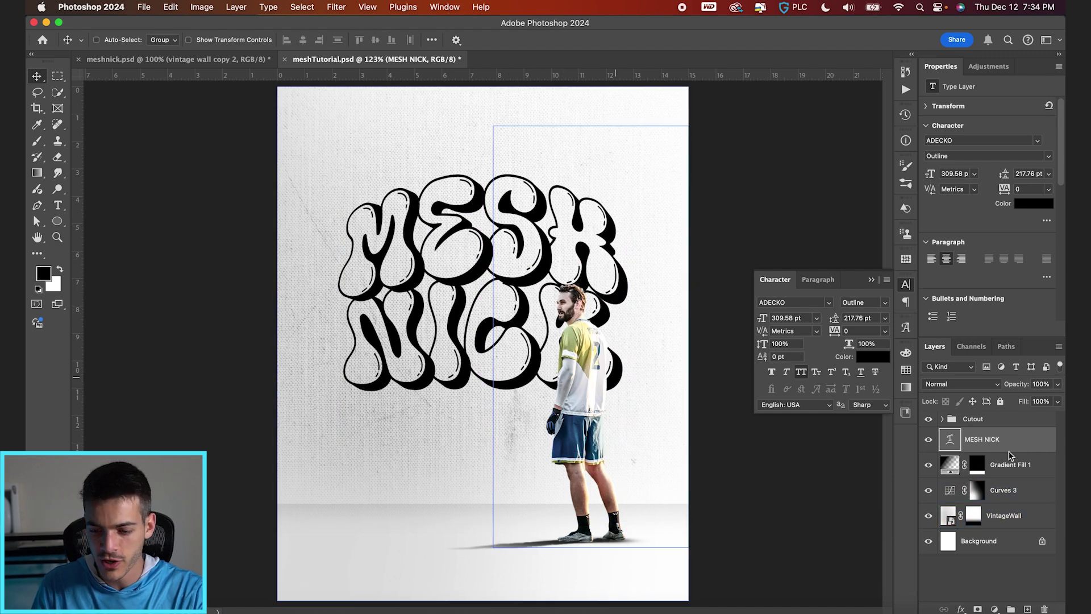
# Step: Scale the player Cutout group down to about 84%
pyautogui.click(972, 418)
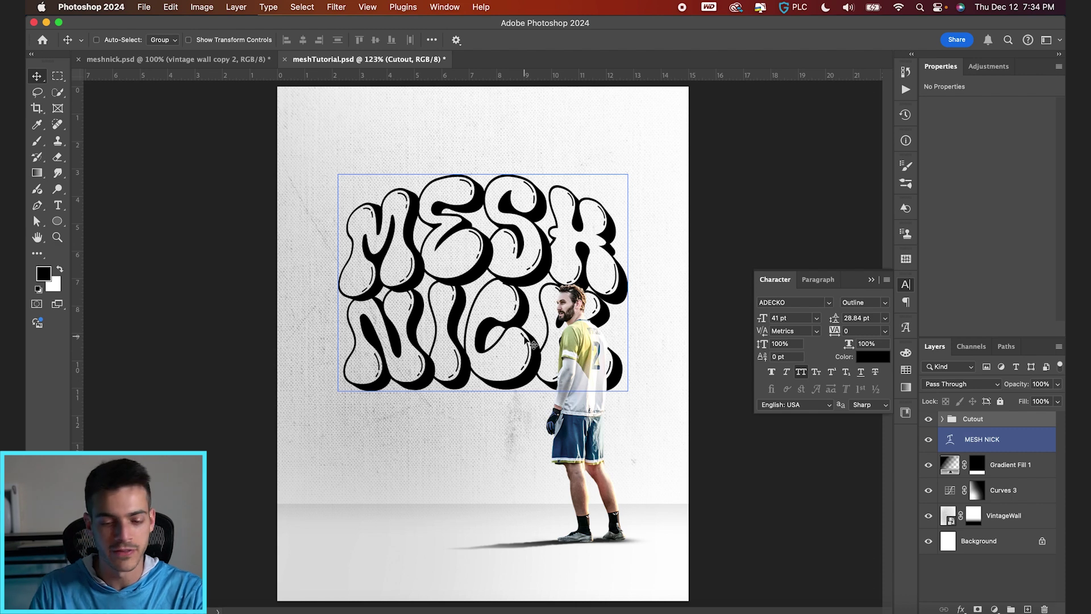
pyautogui.press('super+t')
pyautogui.scroll(-2, 511, 222)
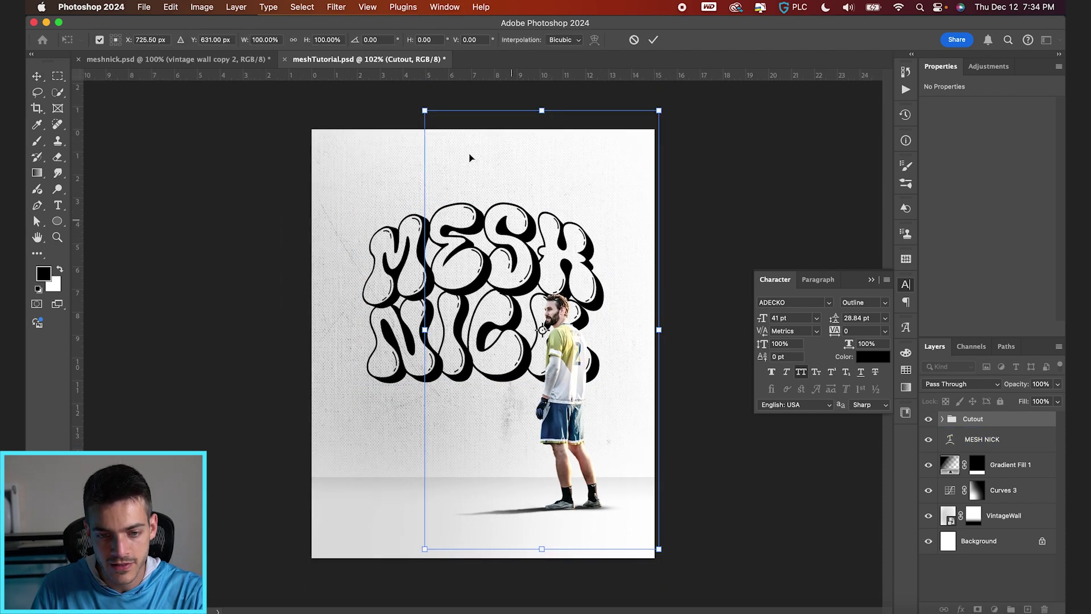
pyautogui.moveTo(425, 110); pyautogui.dragTo(467, 182)
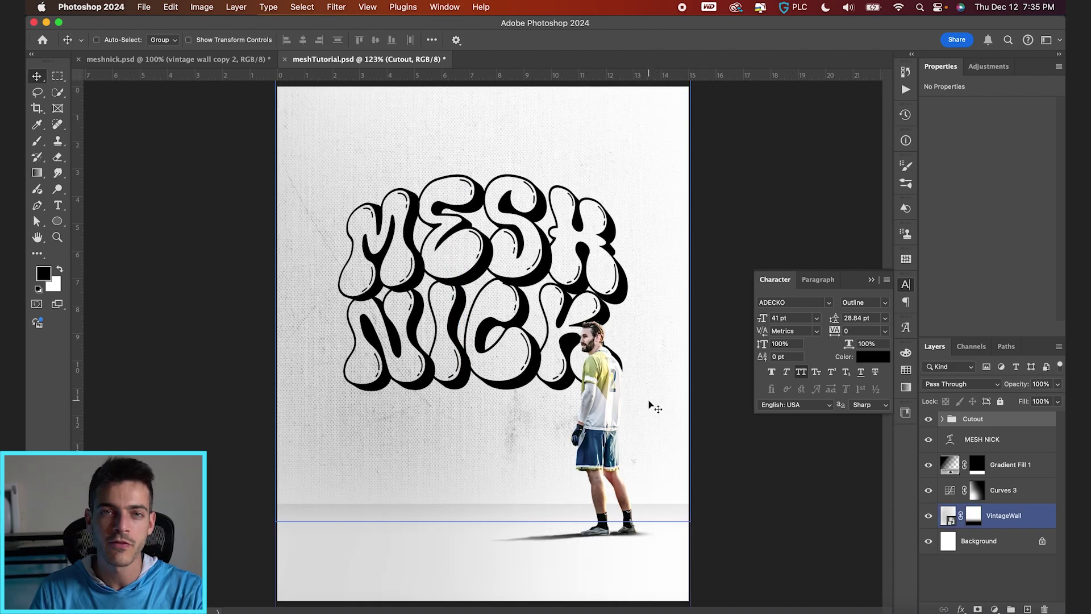
# Step: Duplicate the MESH NICK title layer and convert the copy to a smart object
pyautogui.click(957, 448)
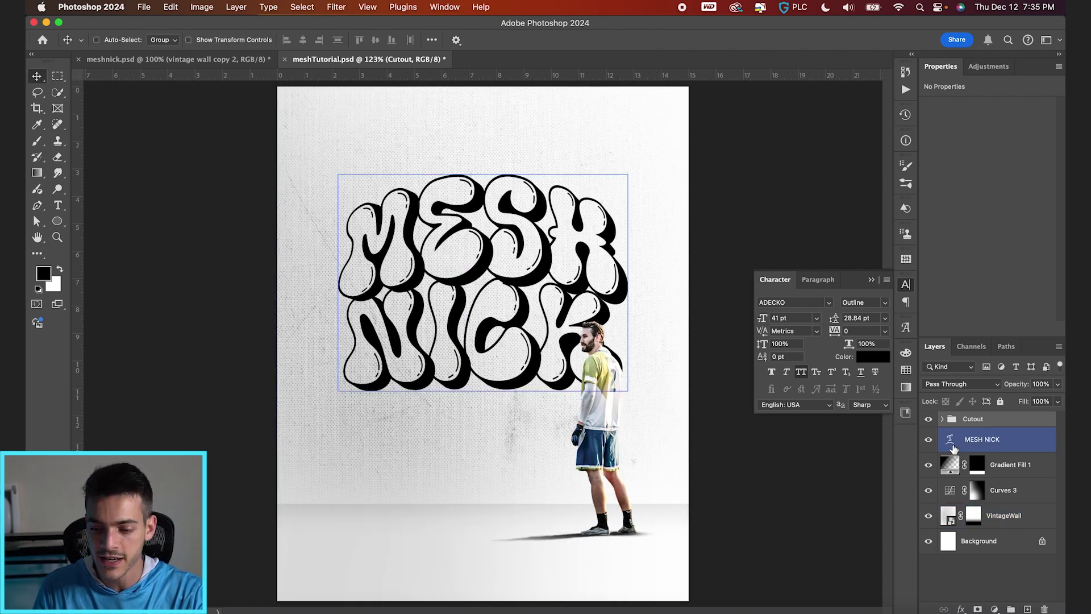
pyautogui.press('super+j')
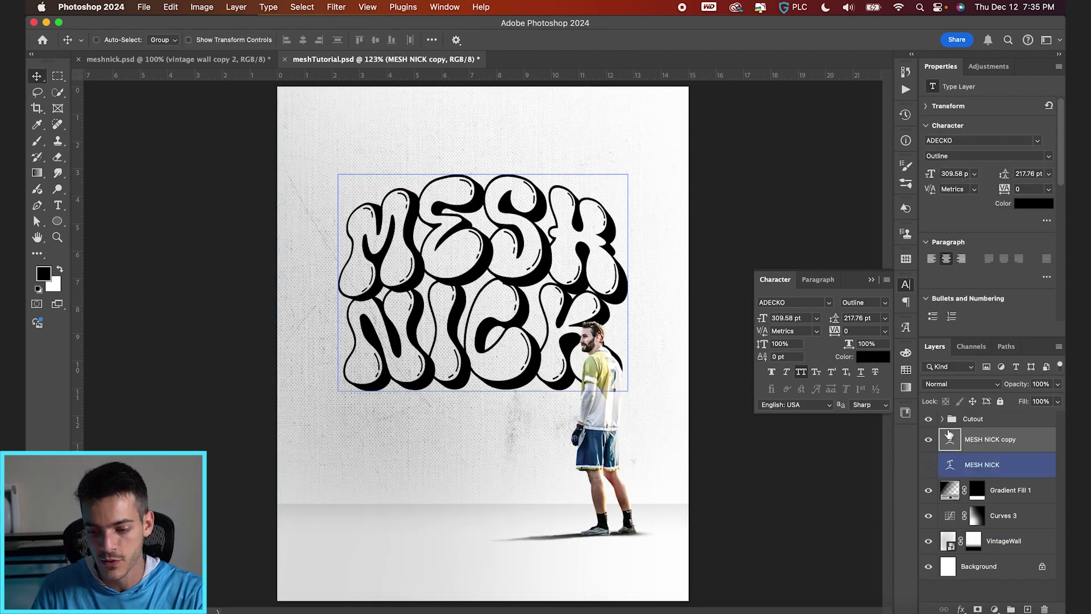
pyautogui.click(948, 436)
pyautogui.click(337, 7)
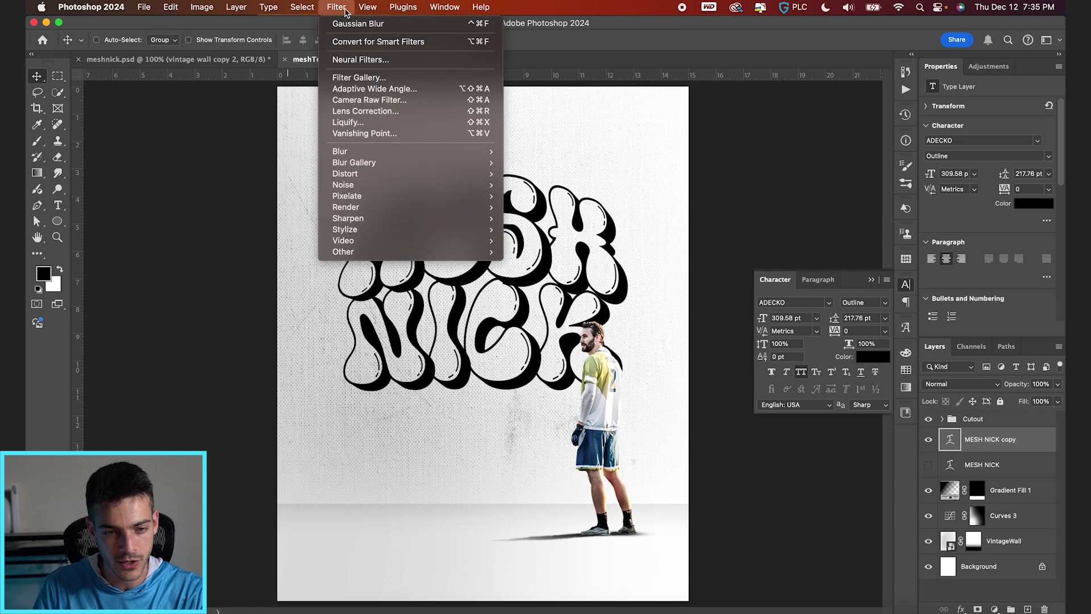
pyautogui.click(351, 43)
# Step: Apply a Field Blur to the title copy, with pins left of M (9 px), right of MESH, and the head (5 px)
pyautogui.click(337, 7)
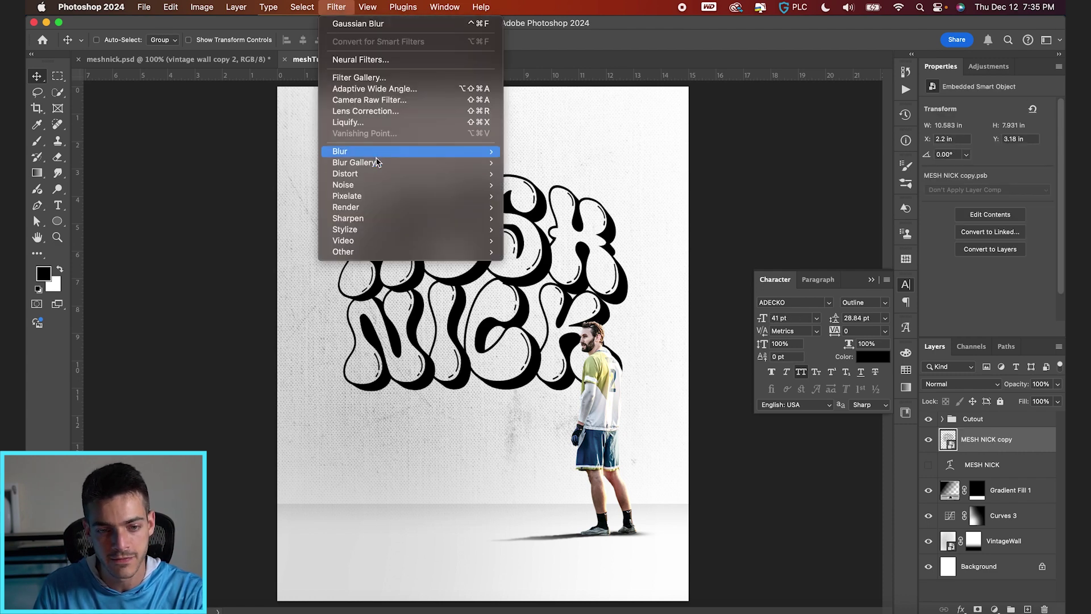
pyautogui.moveTo(376, 164)
pyautogui.click(538, 163)
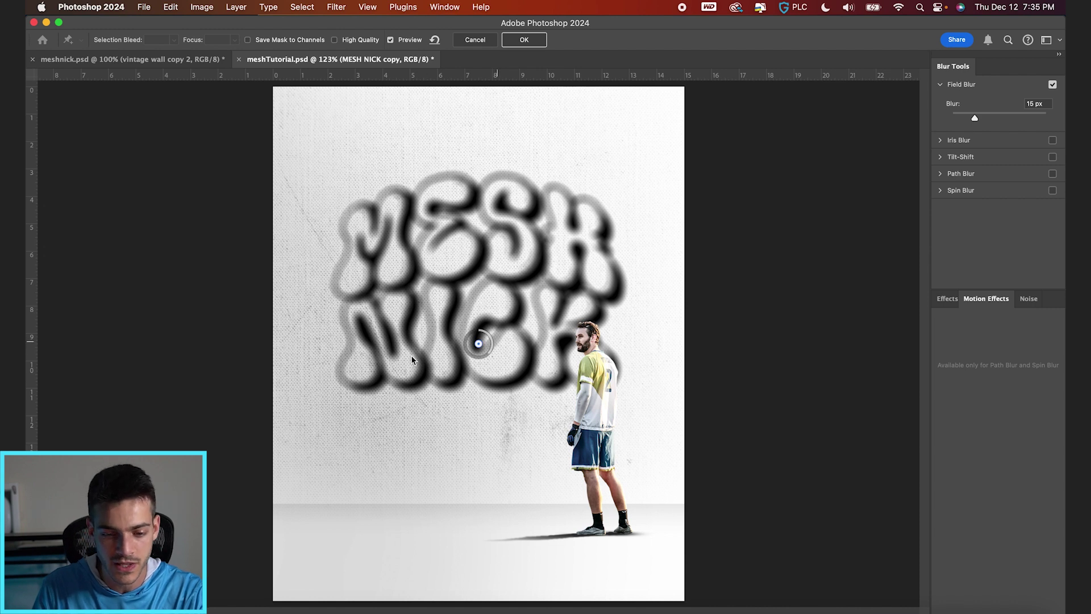
pyautogui.click(348, 243)
pyautogui.moveTo(369, 253)
pyautogui.mouseDown()
pyautogui.moveTo(359, 260)
pyautogui.moveTo(365, 239)
pyautogui.mouseUp()
pyautogui.click(586, 243)
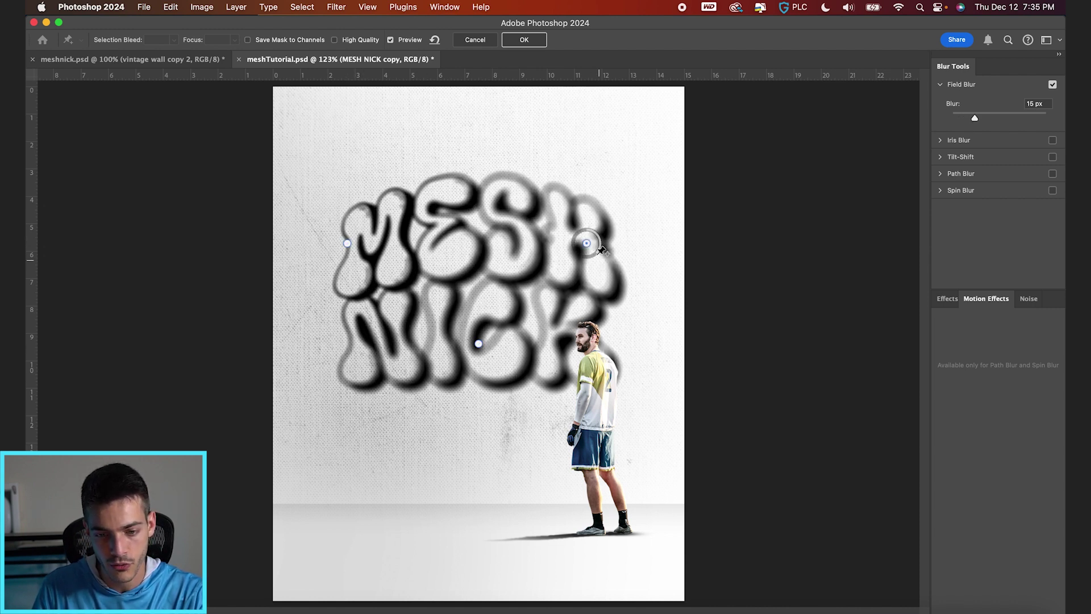
pyautogui.click(597, 340)
pyautogui.moveTo(612, 347); pyautogui.dragTo(618, 329)
# Step: Add blur pins at NICK's lower left (4 px), above MESH (8 px), below NICK, and on NICK (7 px), then apply
pyautogui.click(350, 372)
pyautogui.moveTo(357, 361); pyautogui.dragTo(367, 363)
pyautogui.click(483, 186)
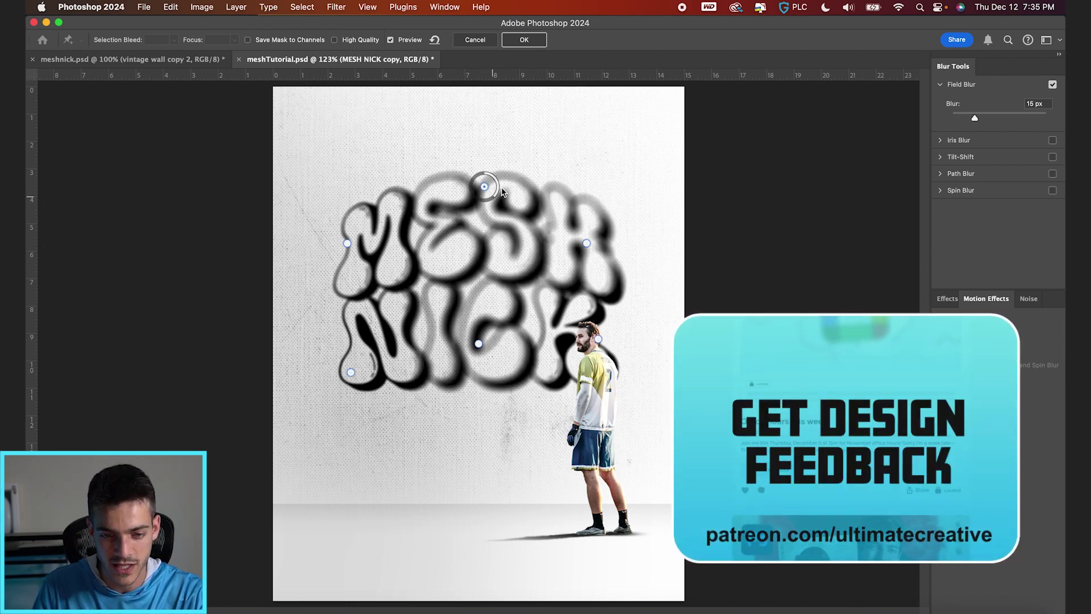
pyautogui.moveTo(493, 181); pyautogui.dragTo(504, 185)
pyautogui.click(469, 390)
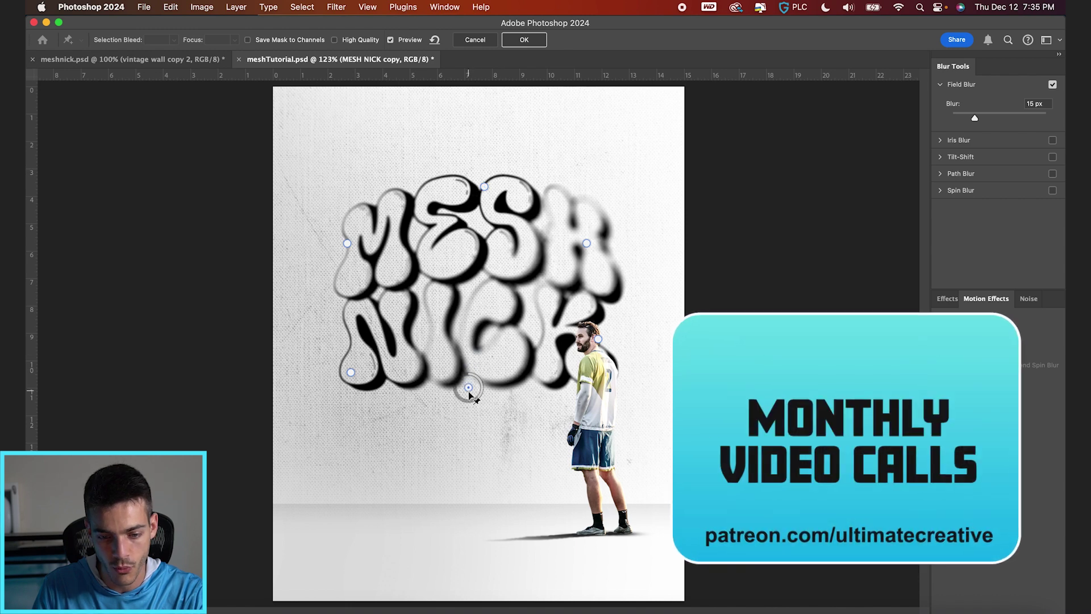
pyautogui.click(520, 322)
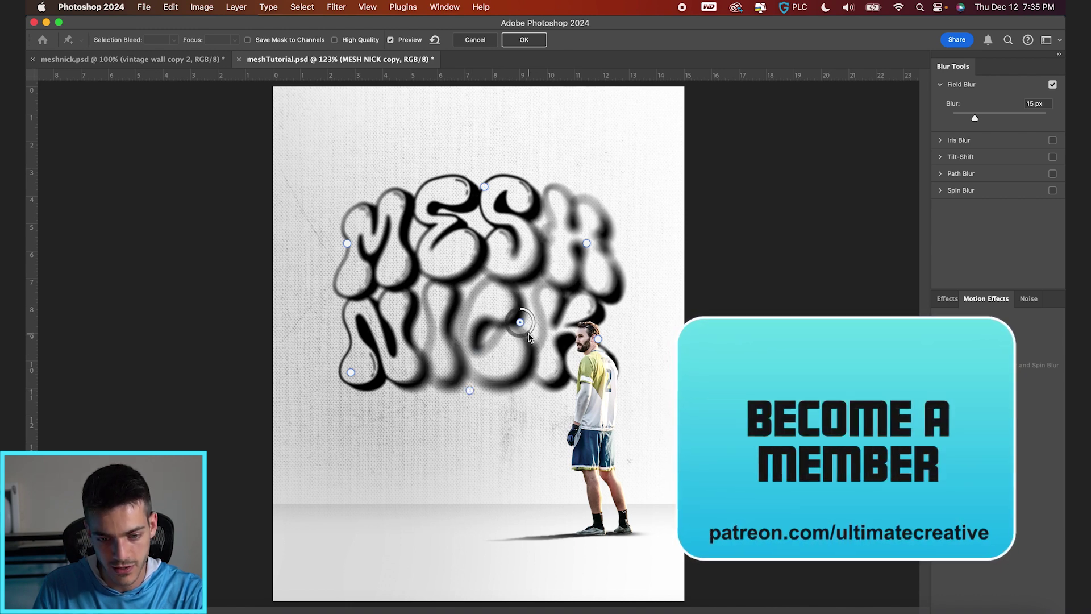
pyautogui.moveTo(531, 314); pyautogui.dragTo(537, 312)
pyautogui.click(529, 39)
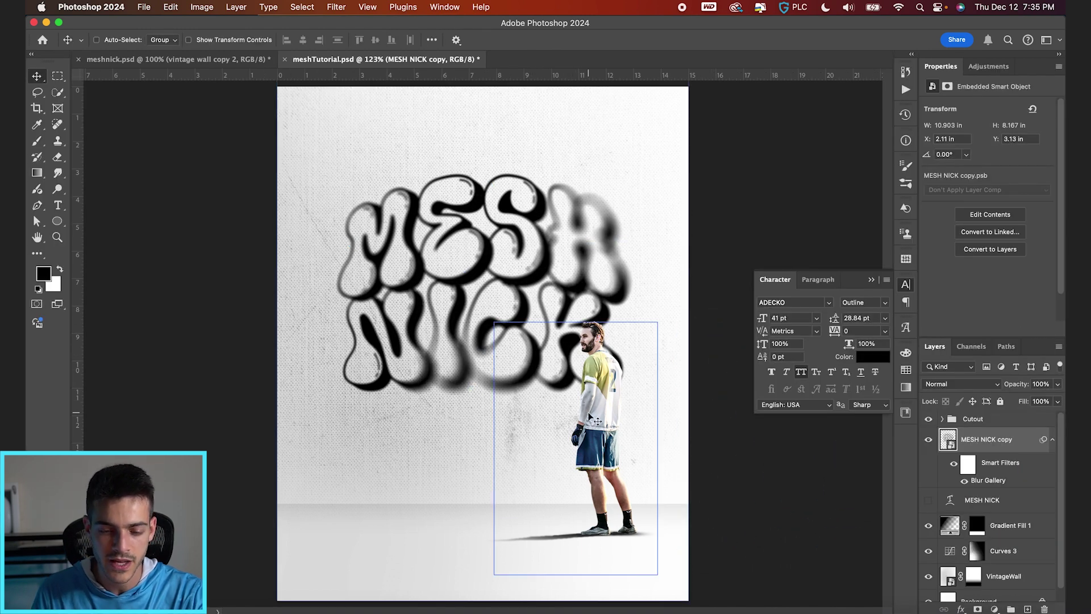
# Step: Check the VintageWall and Curves 3 layers, then reselect the blurred MESH NICK copy
pyautogui.keyDown('super'); pyautogui.click(630, 200); pyautogui.keyUp('super')
pyautogui.scroll(5, 630, 199)
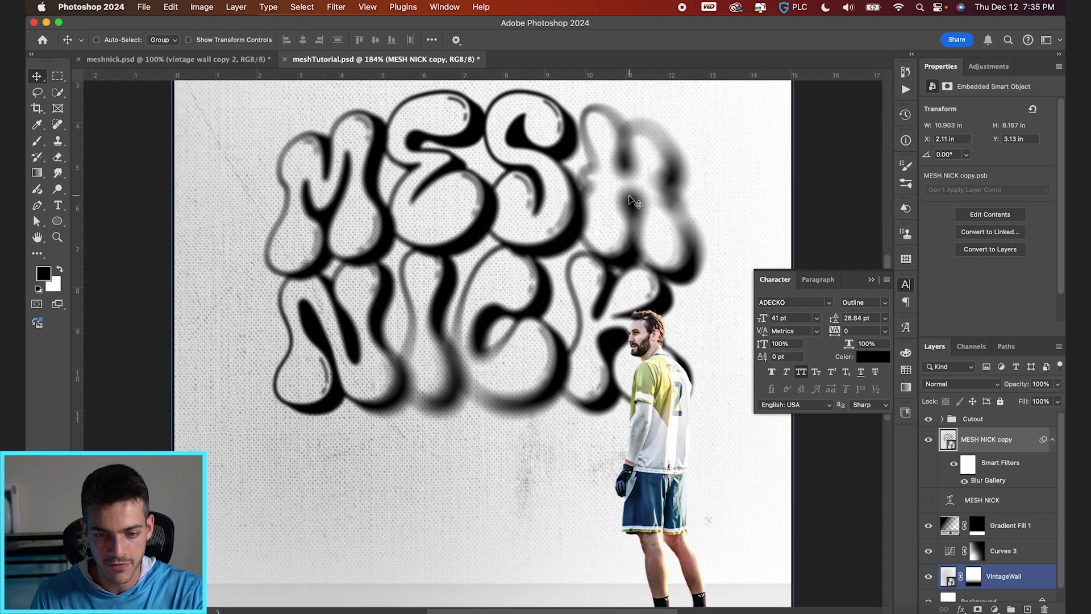
pyautogui.scroll(-3, 511, 255)
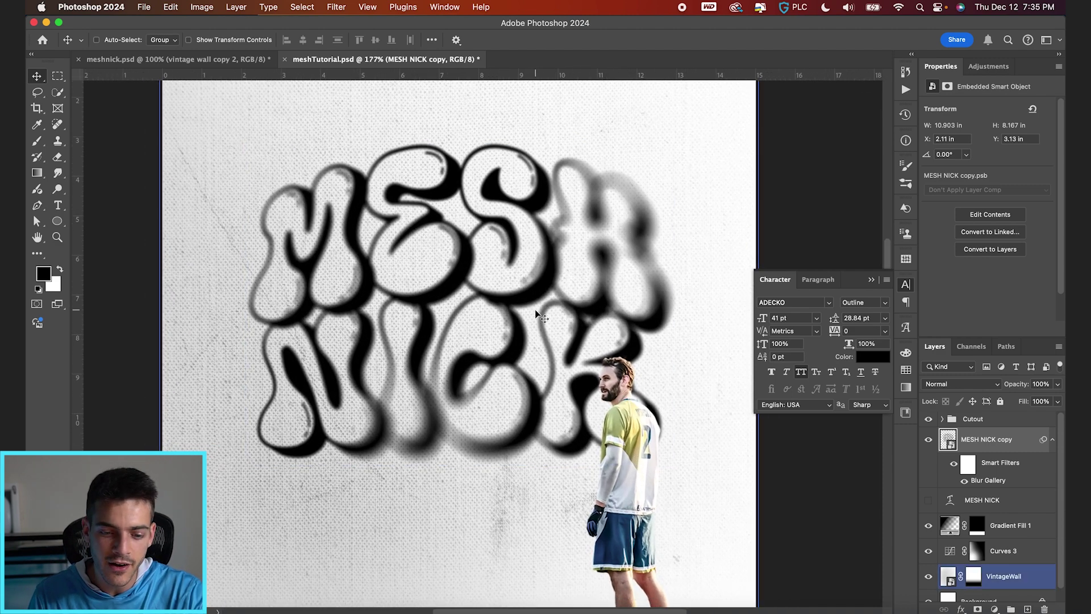
pyautogui.hotkey('alt', ']')
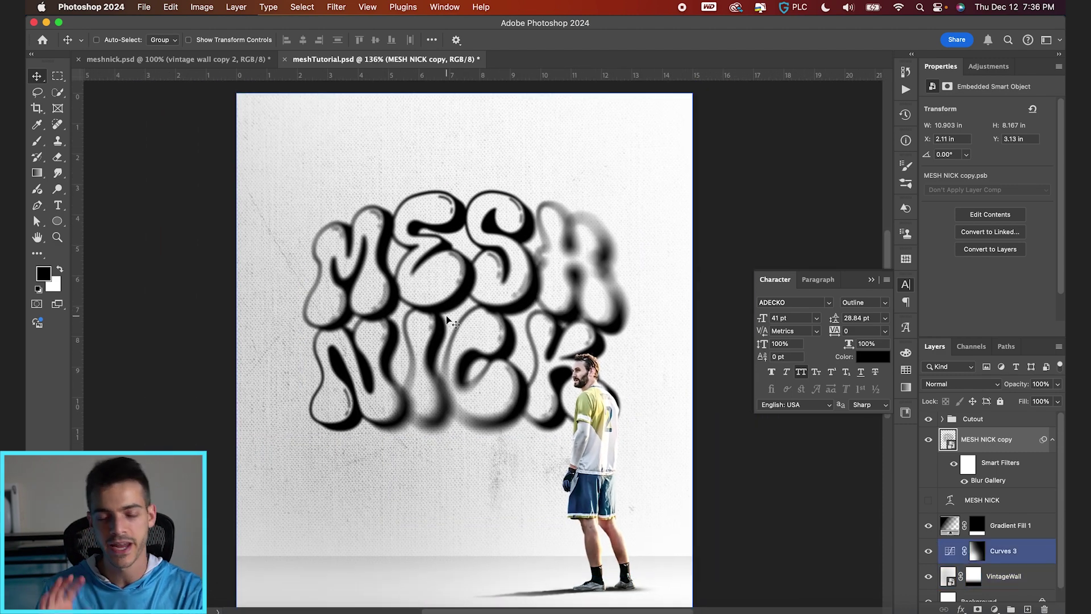
pyautogui.keyDown('super'); pyautogui.click(482, 414); pyautogui.keyUp('super')
pyautogui.hotkey('alt', ']')
pyautogui.scroll(2, 461, 427)
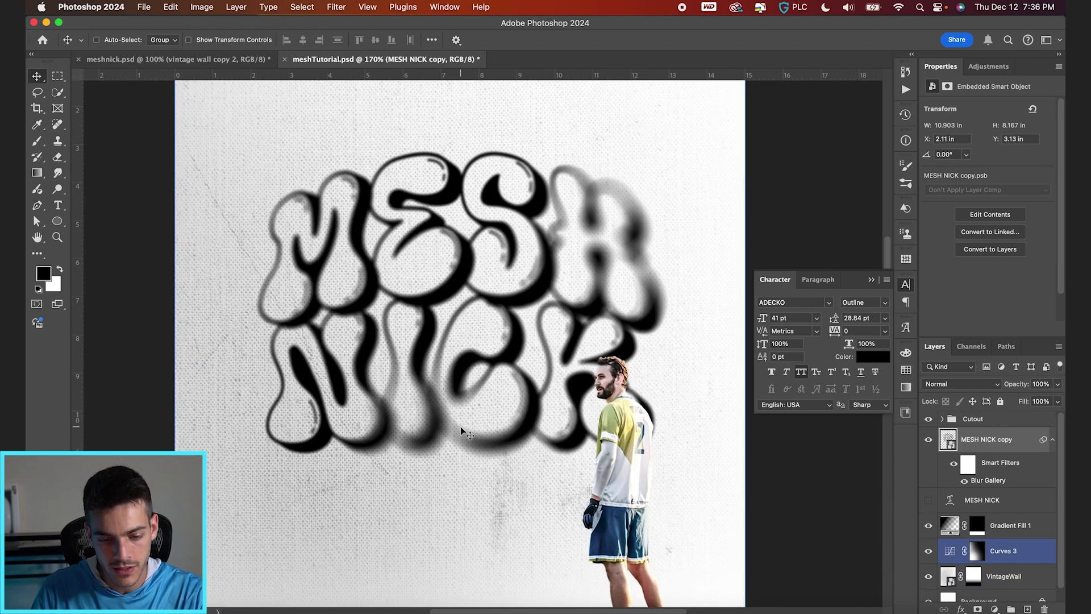
pyautogui.keyDown('super'); pyautogui.click(439, 377); pyautogui.keyUp('super')
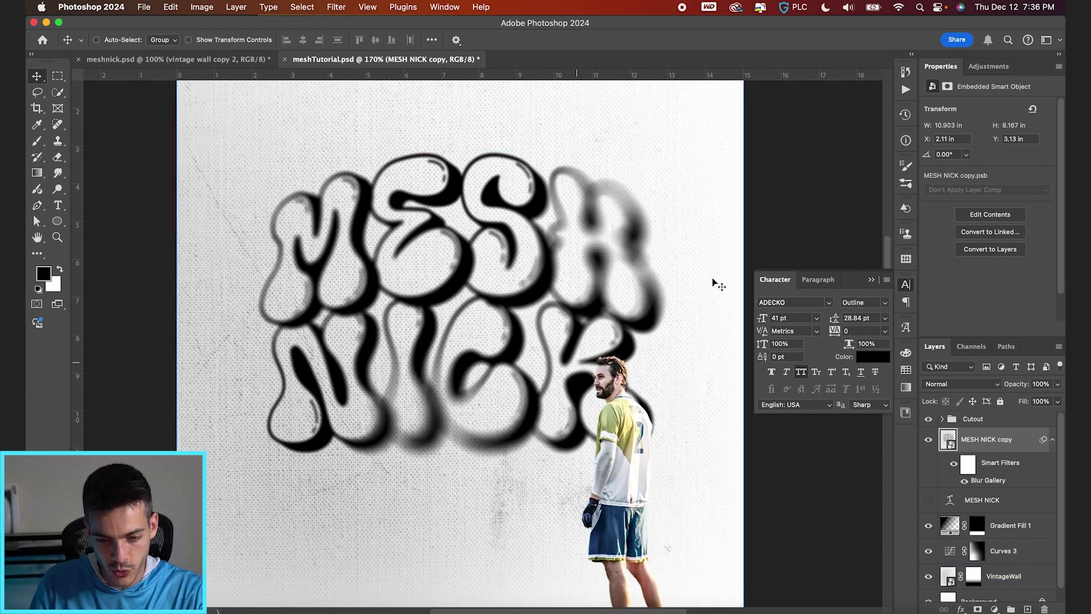
pyautogui.scroll(-2, 492, 450)
pyautogui.press('super+z')
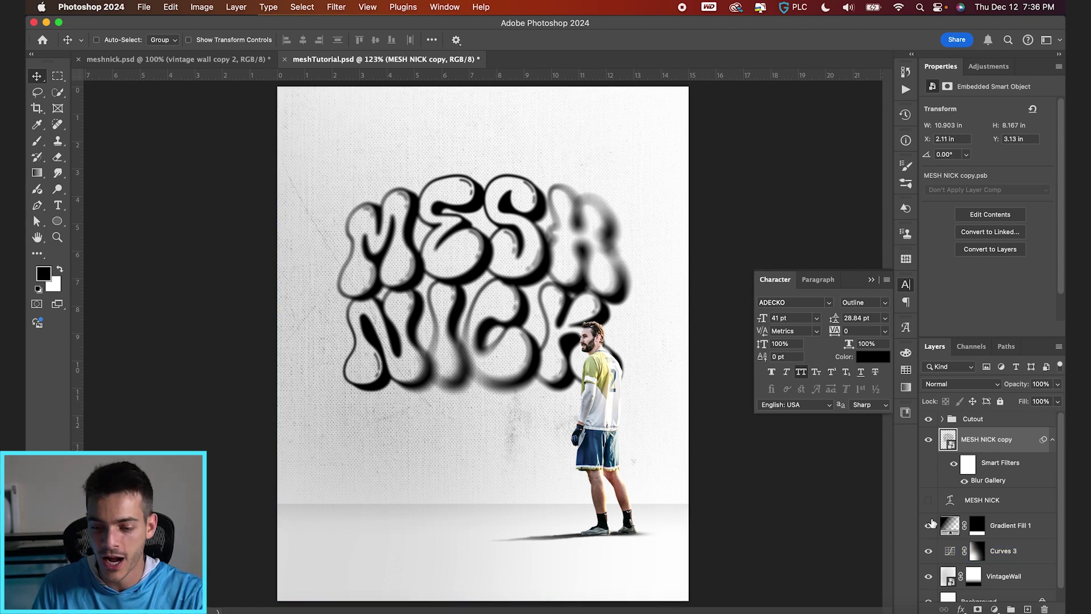
pyautogui.click(956, 434)
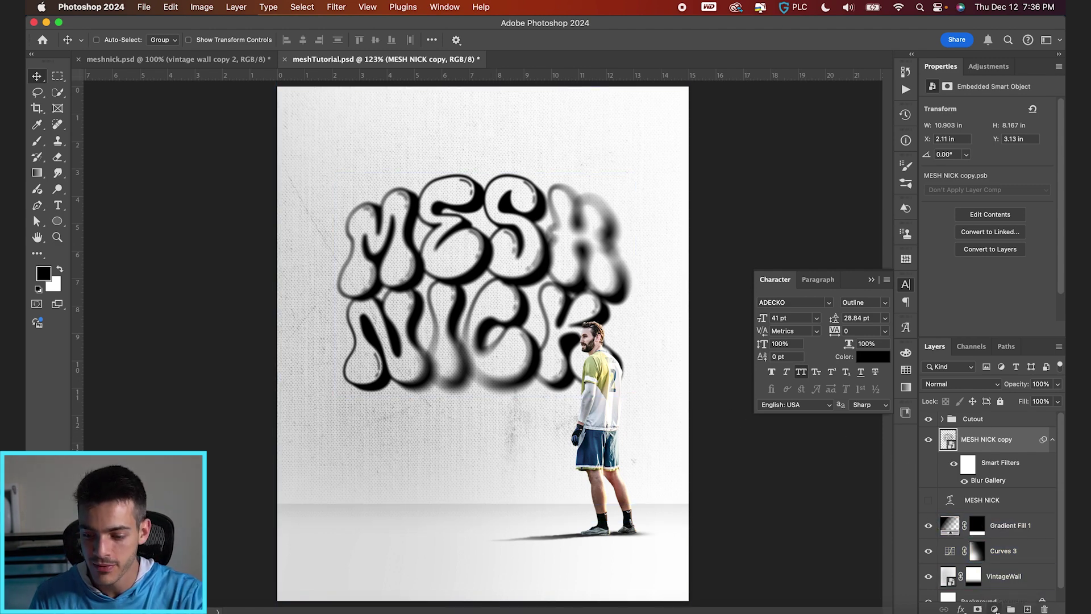
pyautogui.click(993, 608)
# Step: Add a Gradient Map over the title: navy sampled from the shorts at 29, white near 70
pyautogui.click(1005, 592)
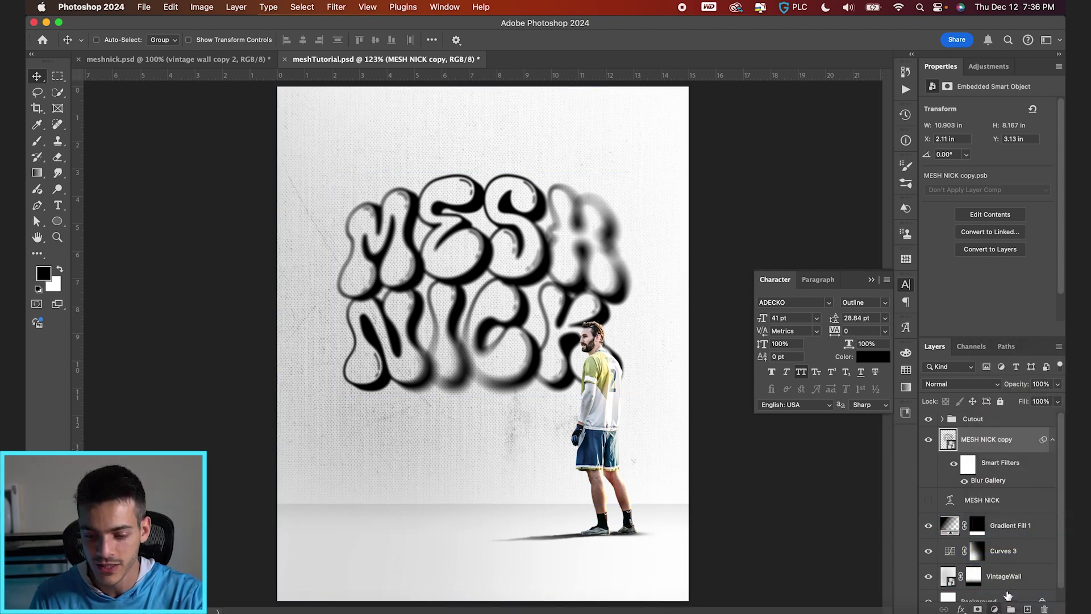
pyautogui.click(979, 112)
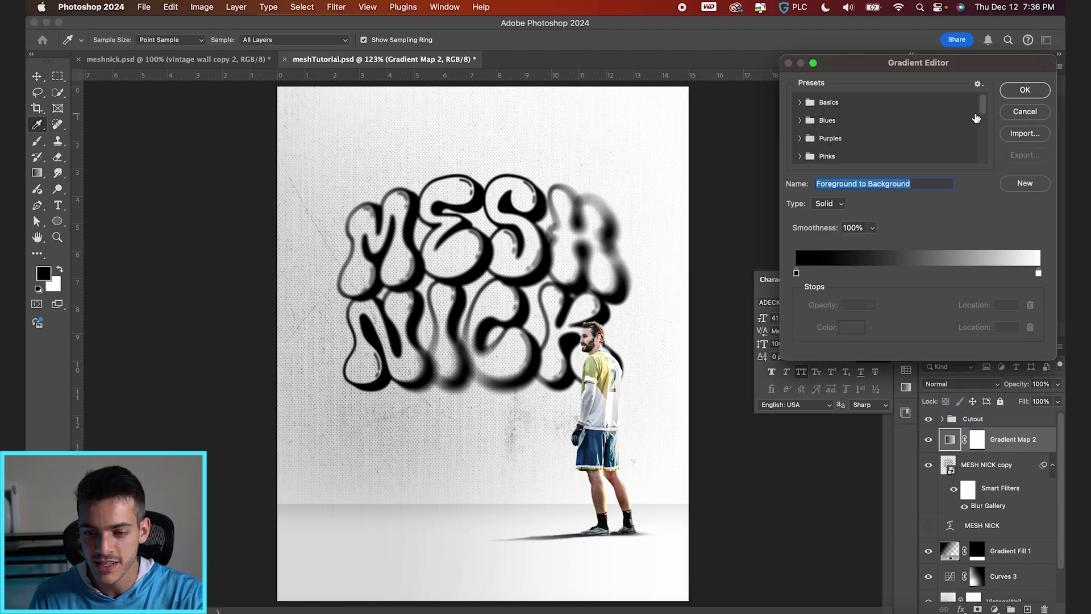
pyautogui.moveTo(796, 273); pyautogui.dragTo(885, 273)
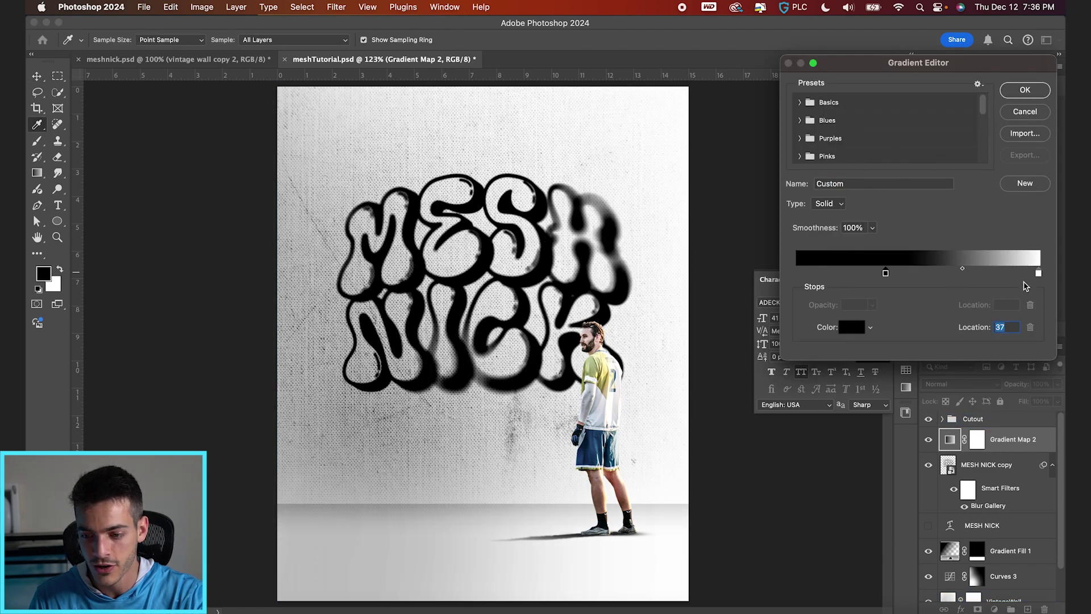
pyautogui.moveTo(1039, 275); pyautogui.dragTo(966, 274)
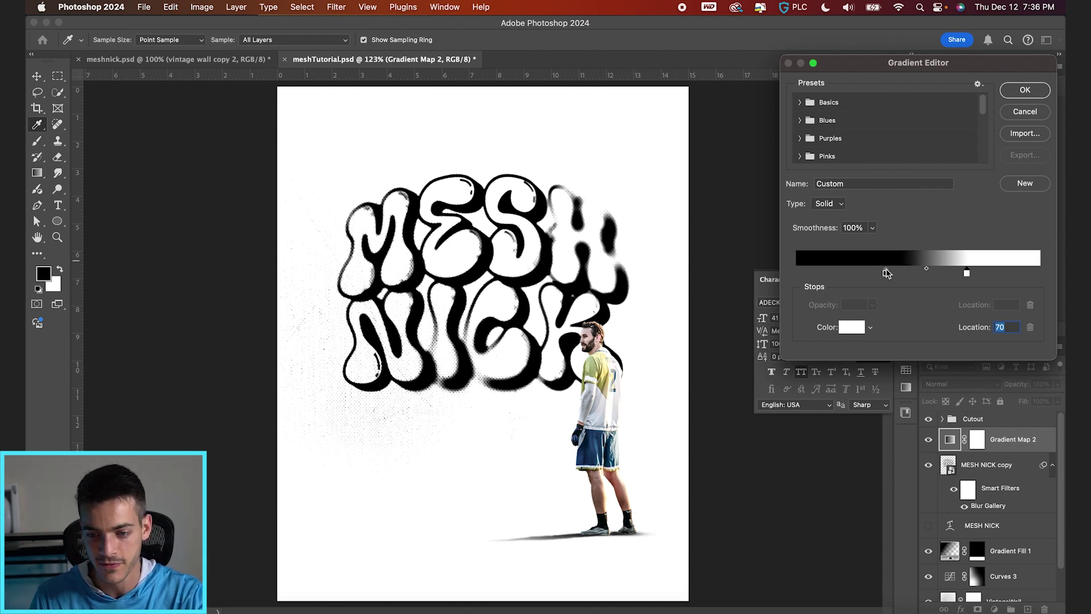
pyautogui.moveTo(886, 273); pyautogui.dragTo(843, 273)
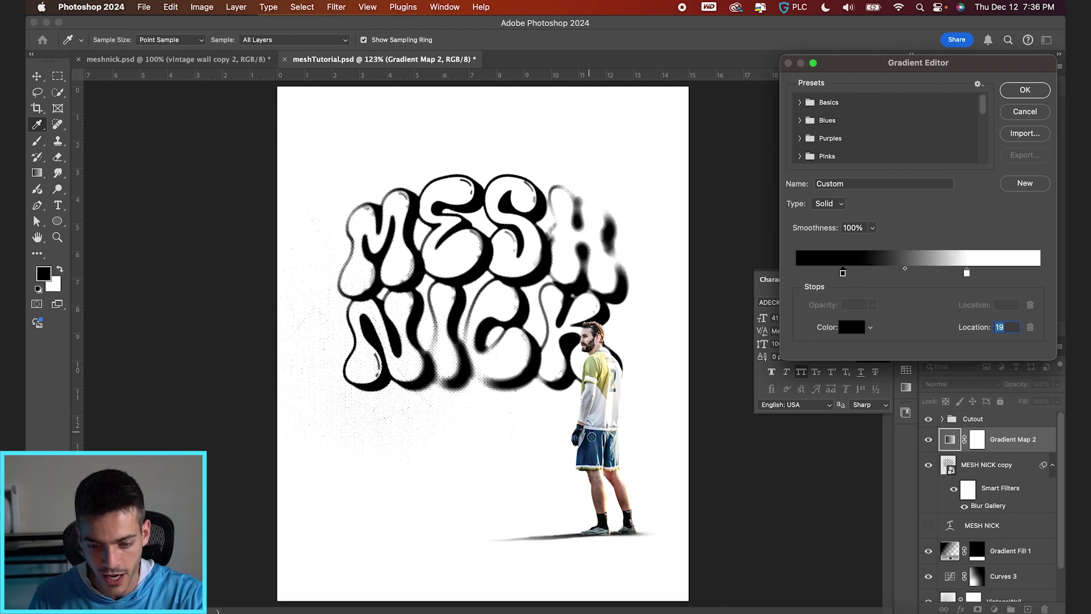
pyautogui.click(590, 447)
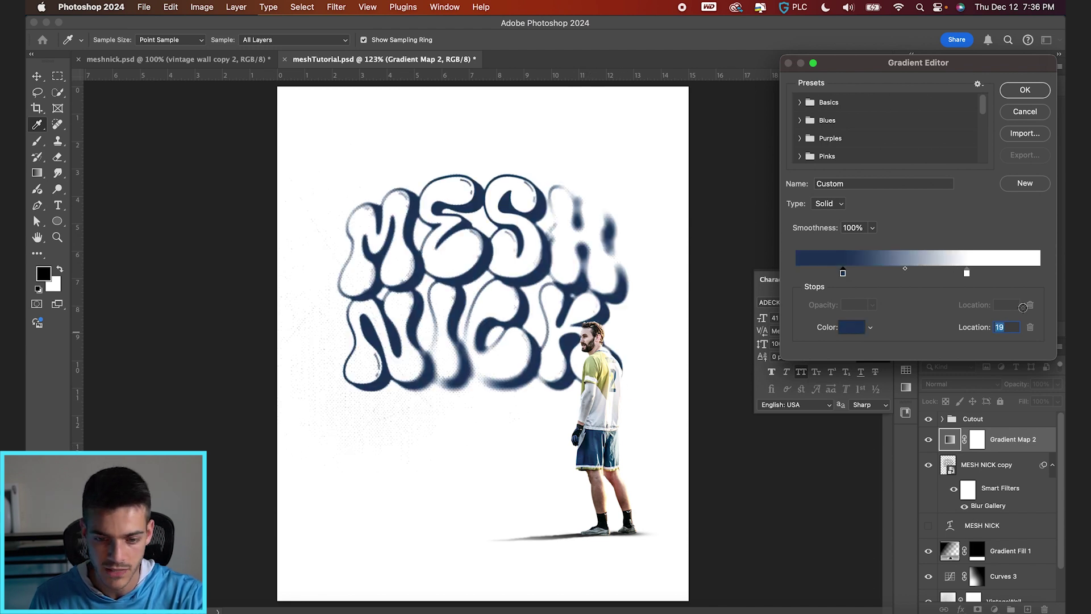
pyautogui.moveTo(966, 273); pyautogui.dragTo(961, 273)
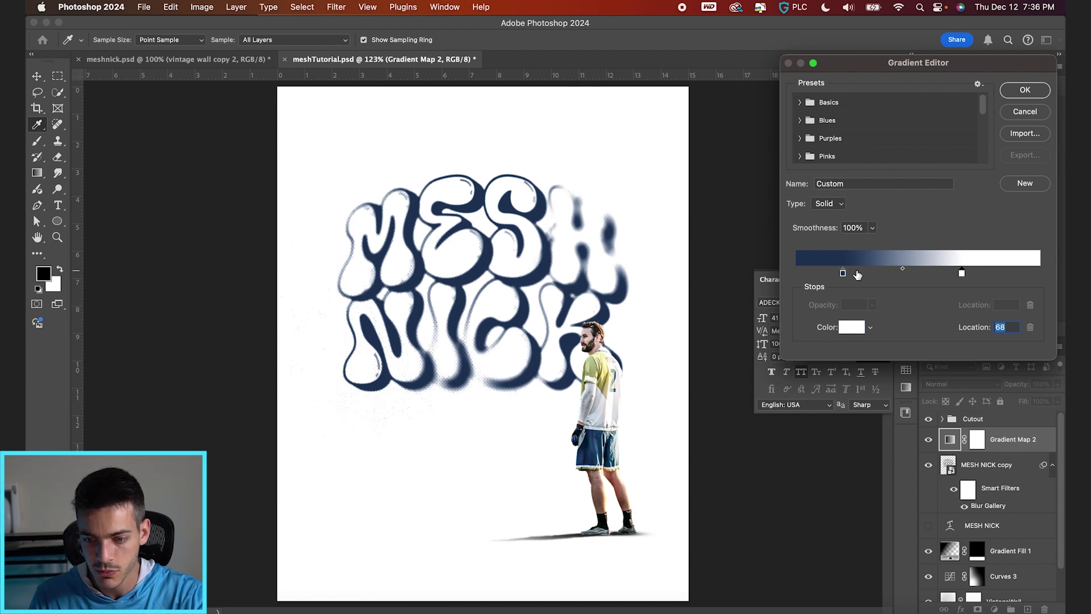
pyautogui.click(843, 274)
pyautogui.moveTo(843, 273); pyautogui.dragTo(866, 273)
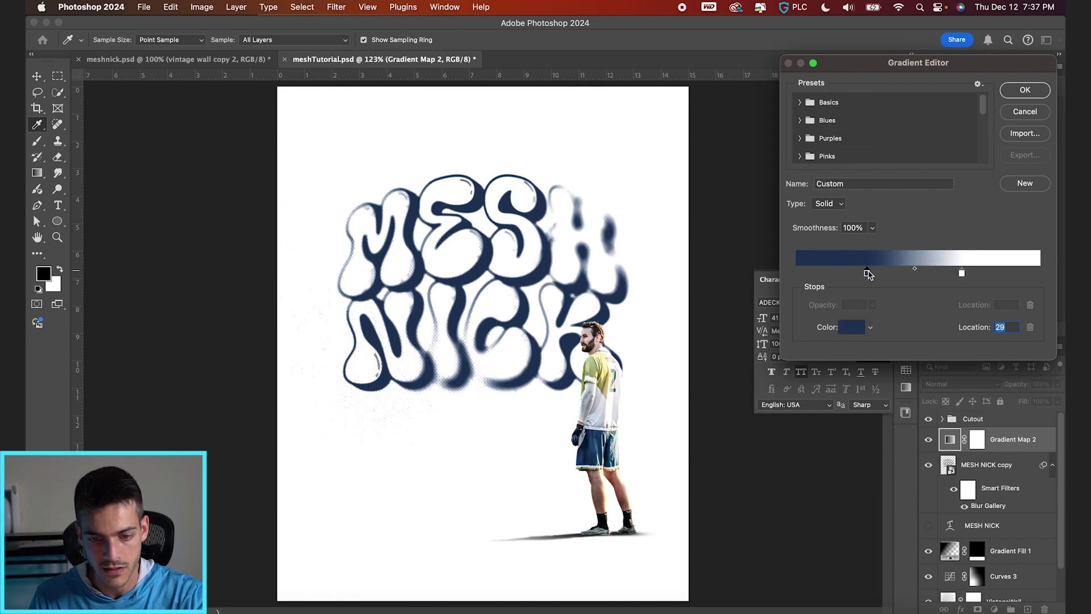
pyautogui.press('Return')
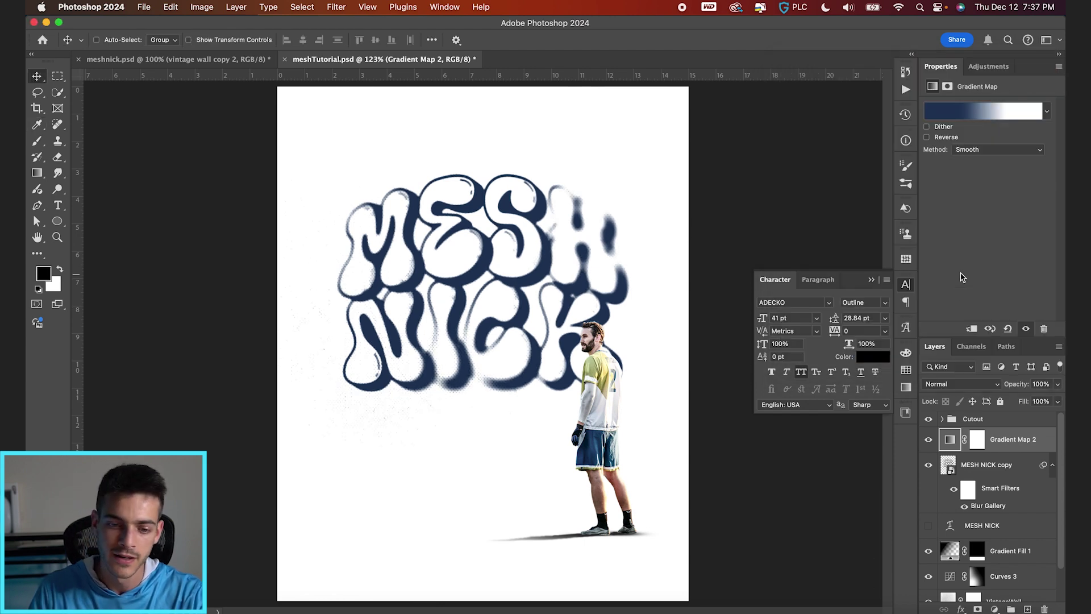
# Step: Raise the title's Field Blur to 12 px and lighten the blur at its lower left
pyautogui.click(987, 500)
pyautogui.doubleClick(988, 502)
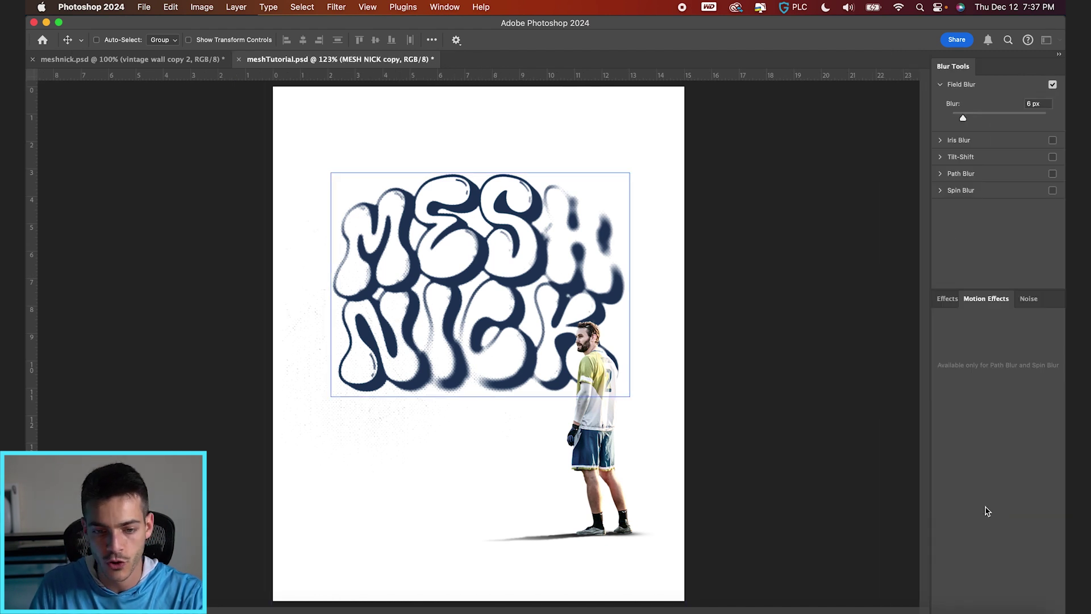
pyautogui.moveTo(475, 272); pyautogui.dragTo(476, 285)
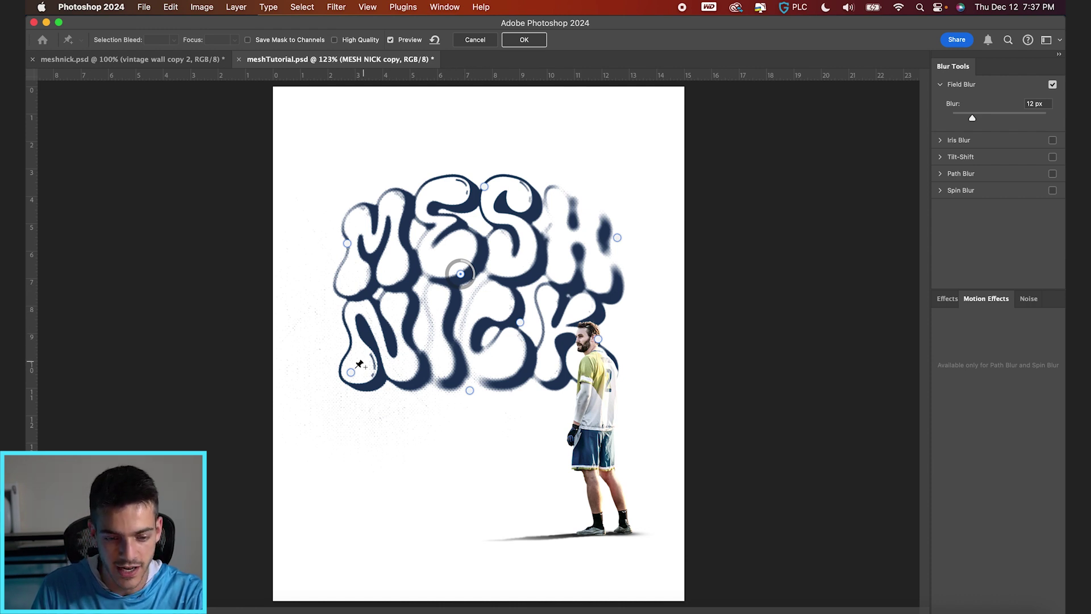
pyautogui.moveTo(350, 372); pyautogui.dragTo(336, 382)
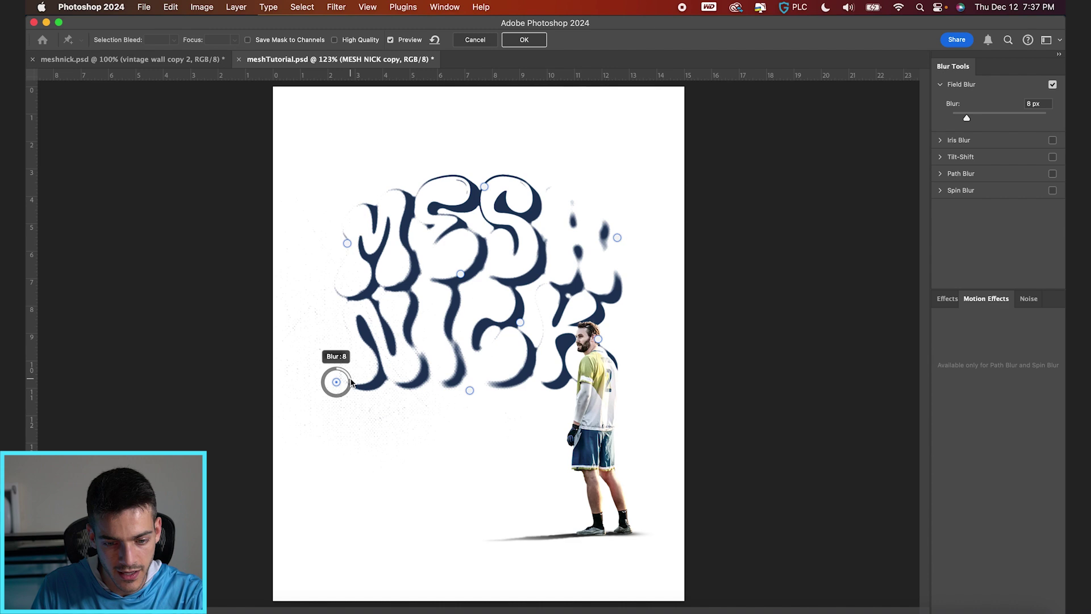
pyautogui.press('Return')
# Step: Move Gradient Fill 1, Curves 3 and VintageWall above the title and Gradient Map 2
pyautogui.click(949, 443)
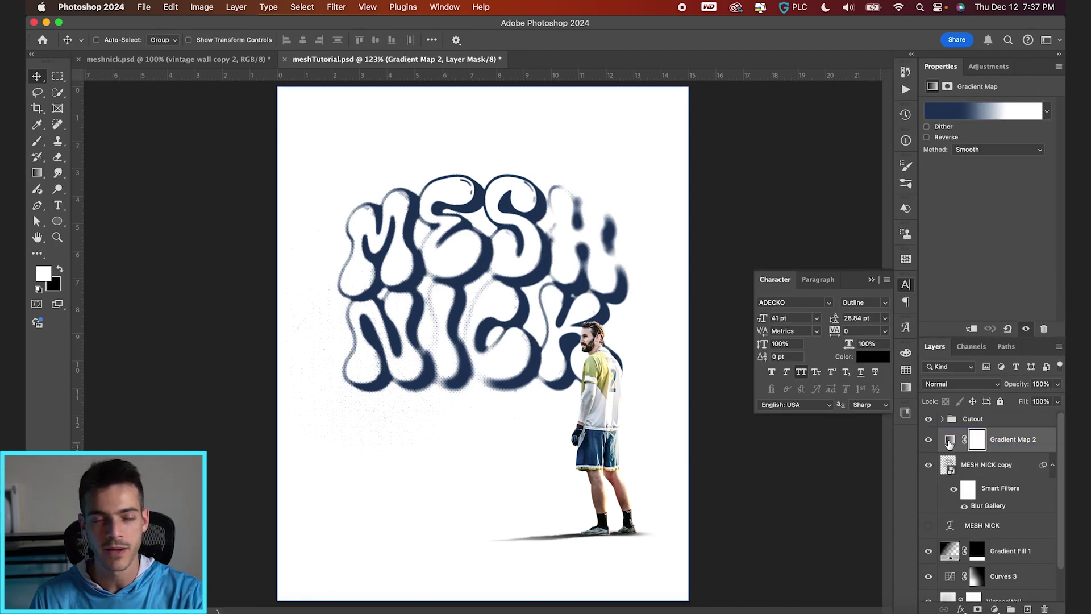
pyautogui.scroll(3, 517, 443)
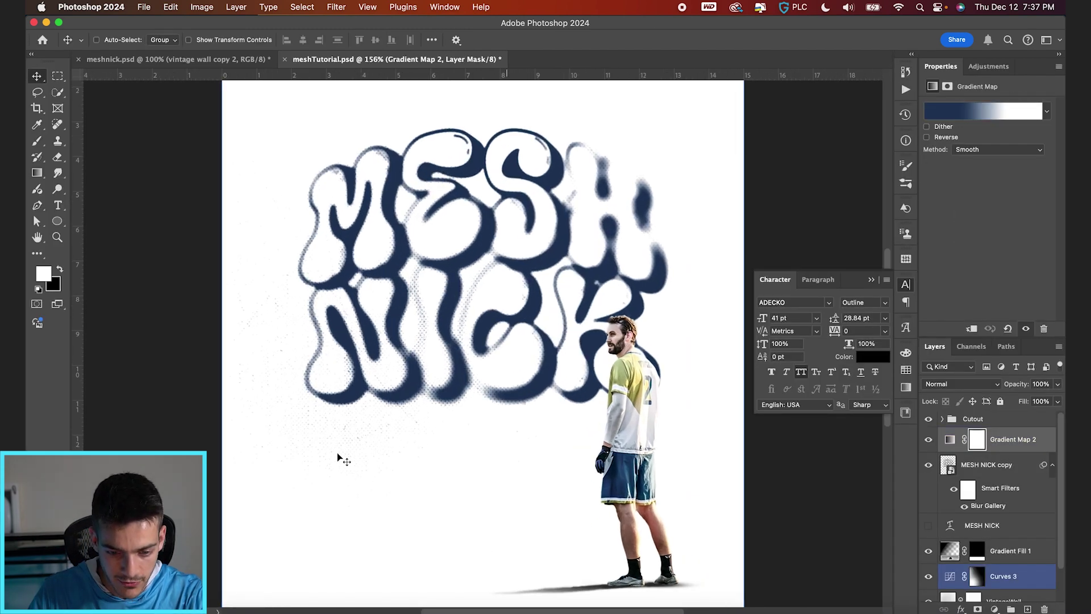
pyautogui.scroll(-3, 434, 470)
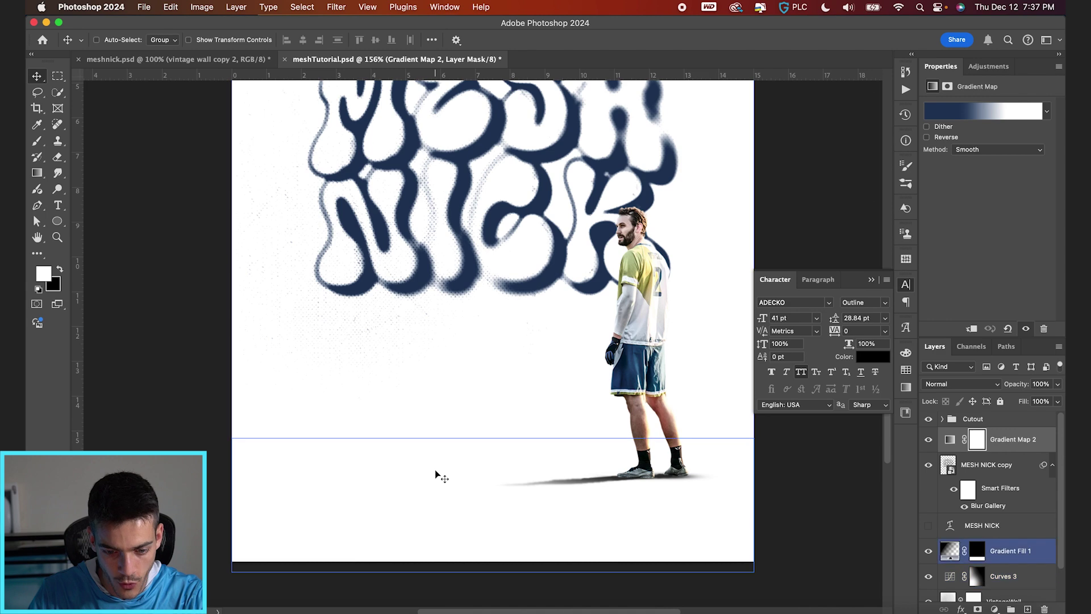
pyautogui.click(1009, 556)
pyautogui.scroll(-2, 1009, 556)
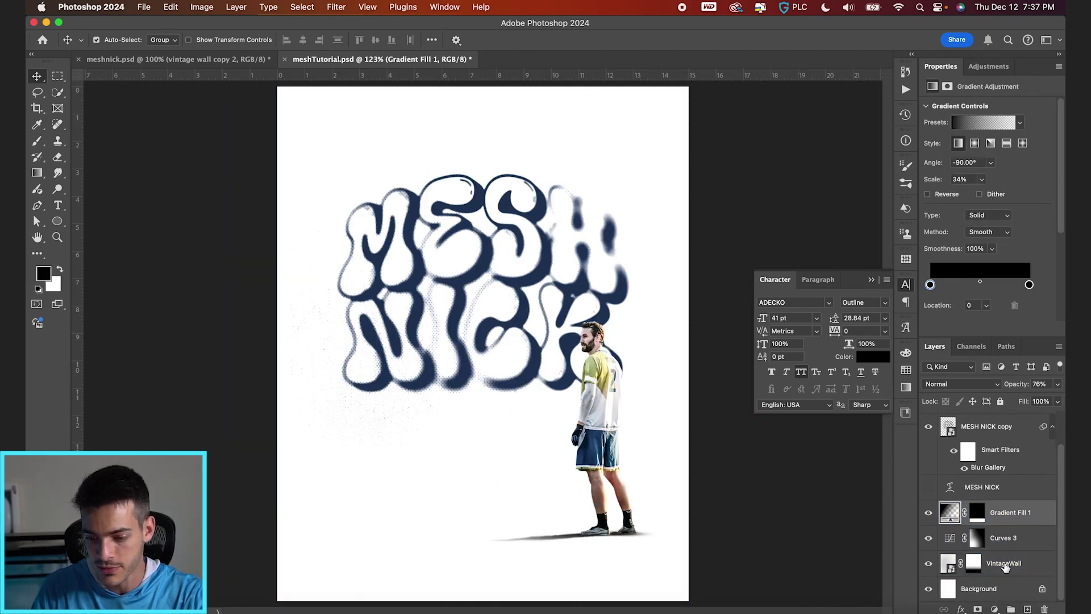
pyautogui.keyDown('shift'); pyautogui.click(961, 563); pyautogui.keyUp('shift')
pyautogui.moveTo(953, 515); pyautogui.dragTo(966, 418)
pyautogui.click(989, 503)
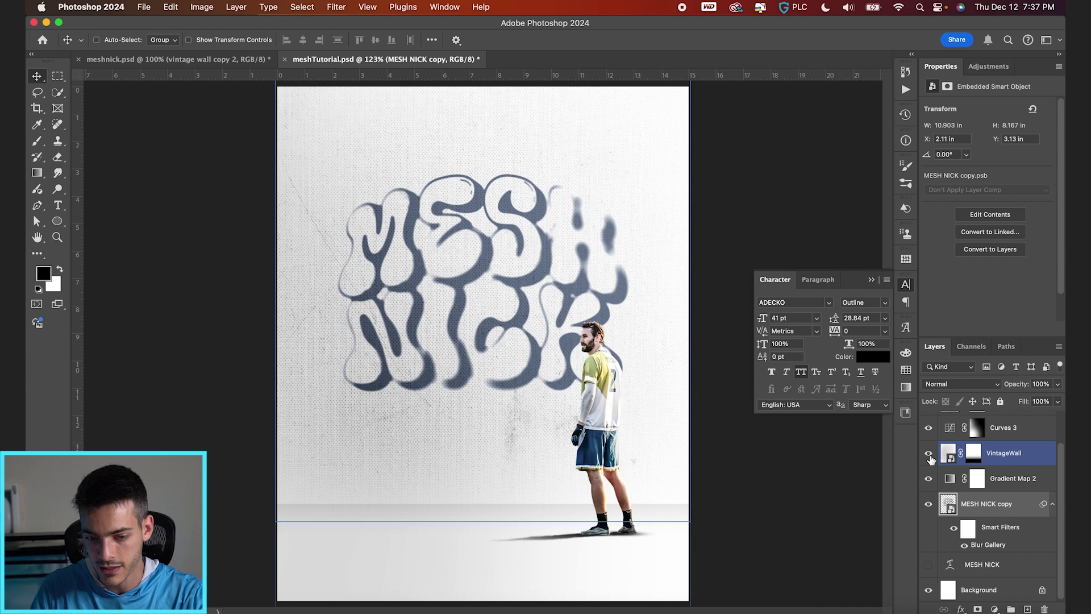
pyautogui.click(928, 453)
pyautogui.click(928, 453)
# Step: Set VintageWall to Multiply at 41% opacity and nudge it down slightly
pyautogui.click(1004, 452)
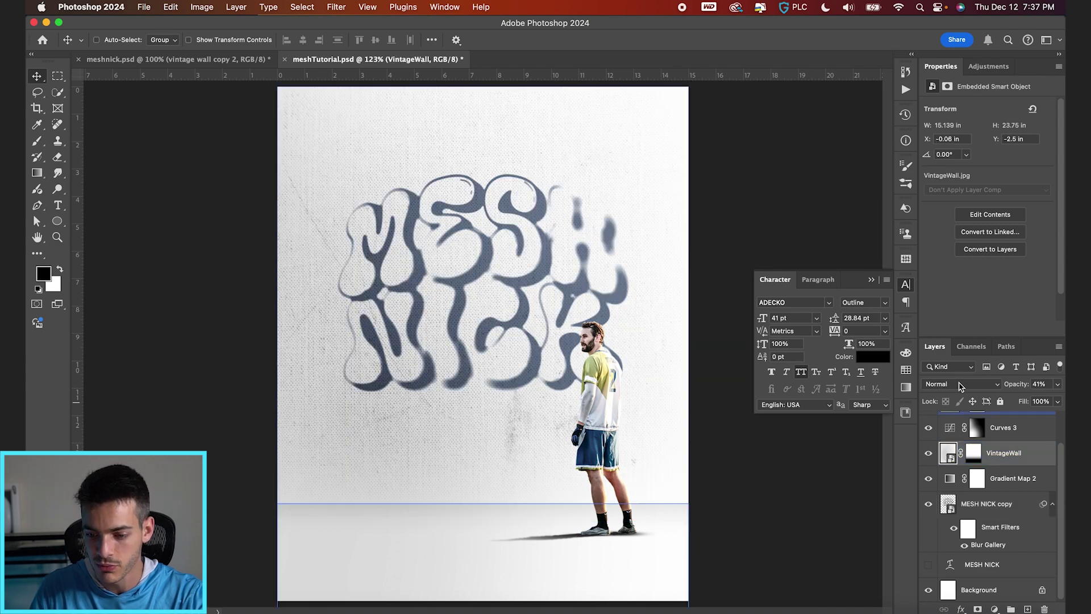
pyautogui.click(960, 384)
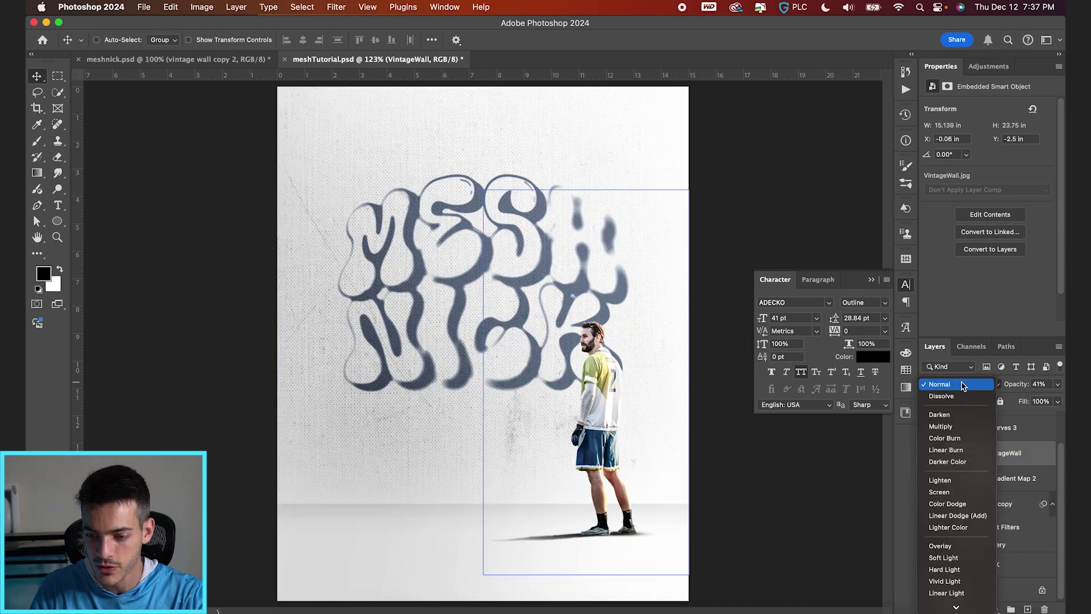
pyautogui.click(956, 427)
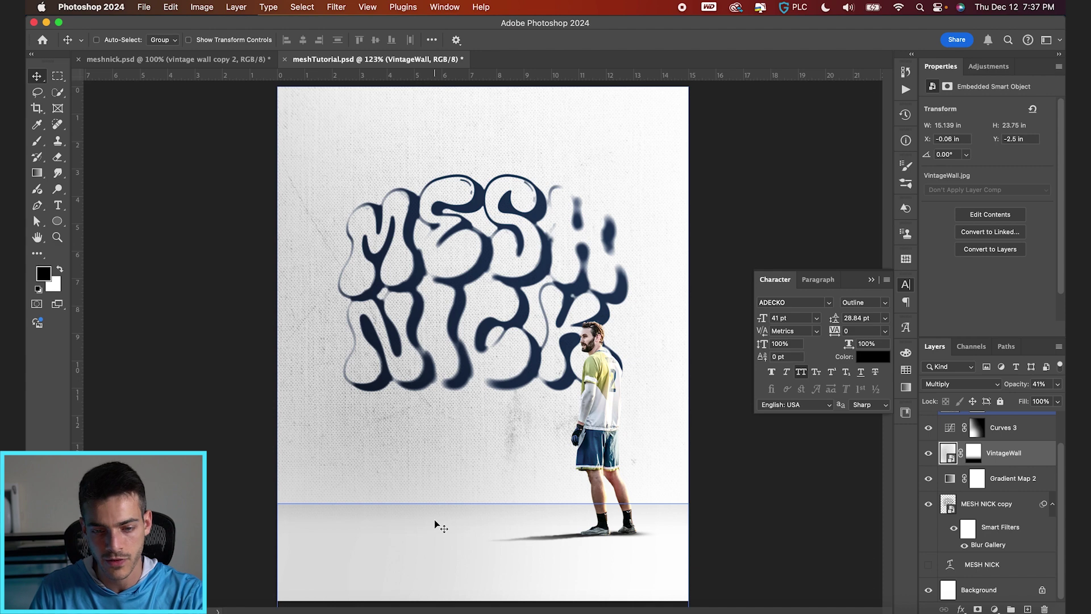
pyautogui.hotkey('shift', 'Down')
pyautogui.hotkey('shift', 'Down')
pyautogui.hotkey('shift', 'Down')
pyautogui.scroll(3, 548, 236)
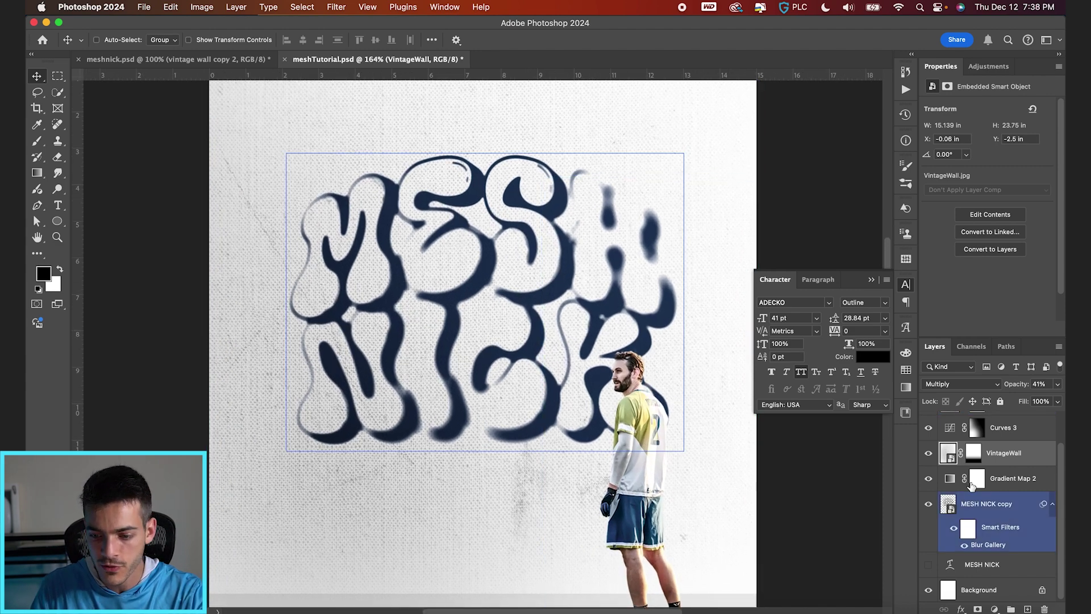
pyautogui.click(1012, 477)
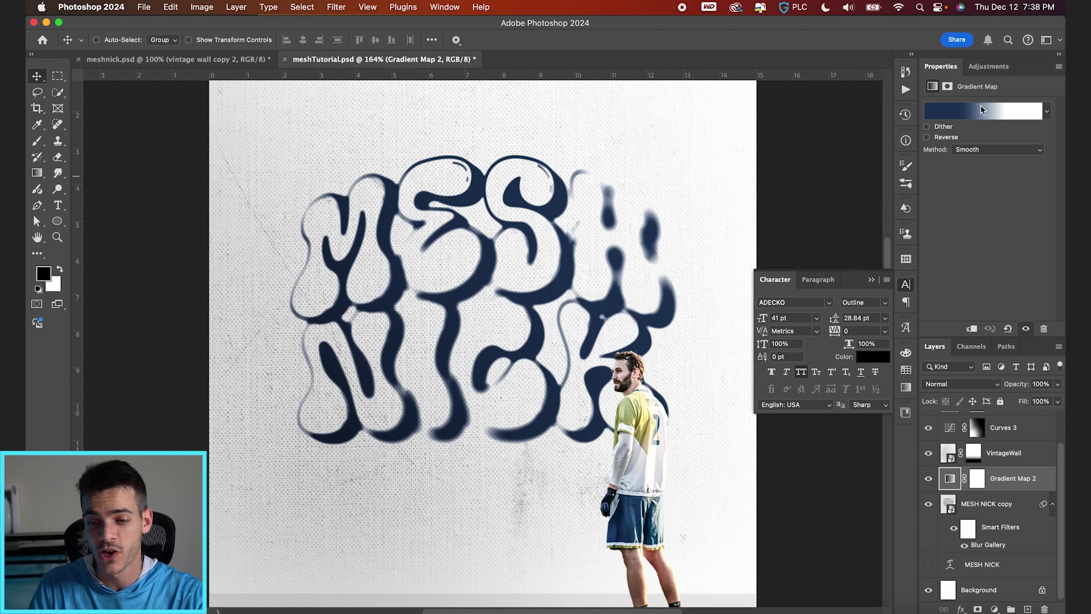
# Step: Add a light steel-blue stop at location 48 between navy and white in Gradient Map 2
pyautogui.click(985, 109)
pyautogui.click(867, 274)
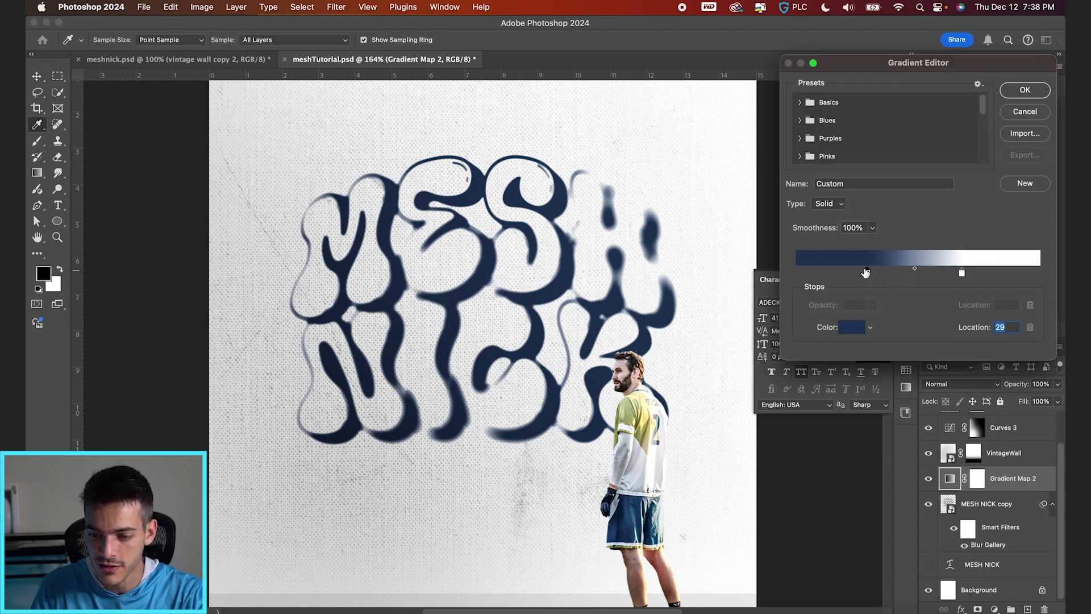
pyautogui.click(906, 276)
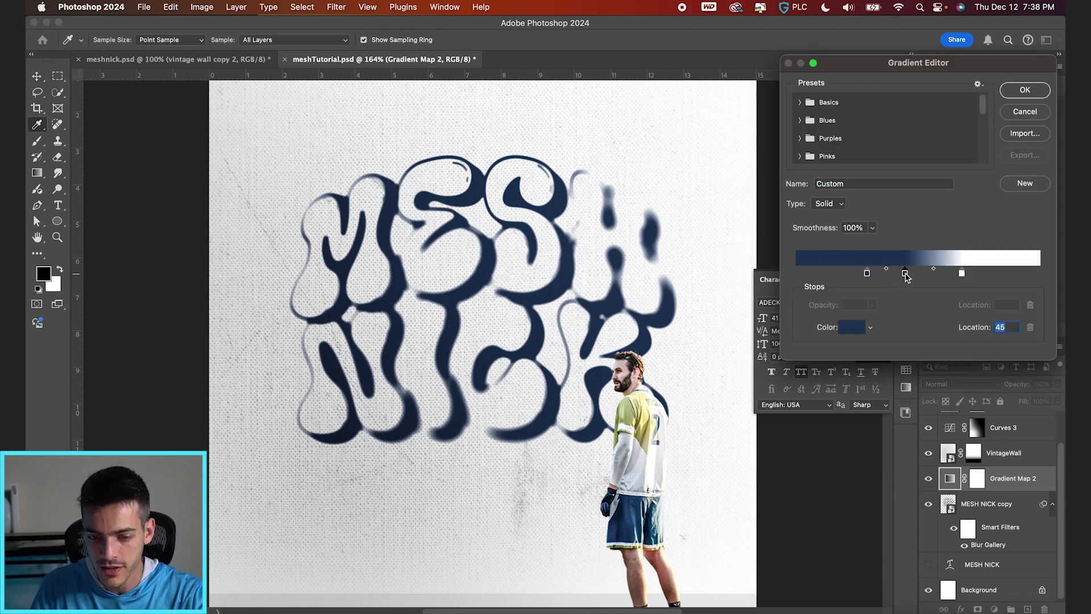
pyautogui.click(645, 417)
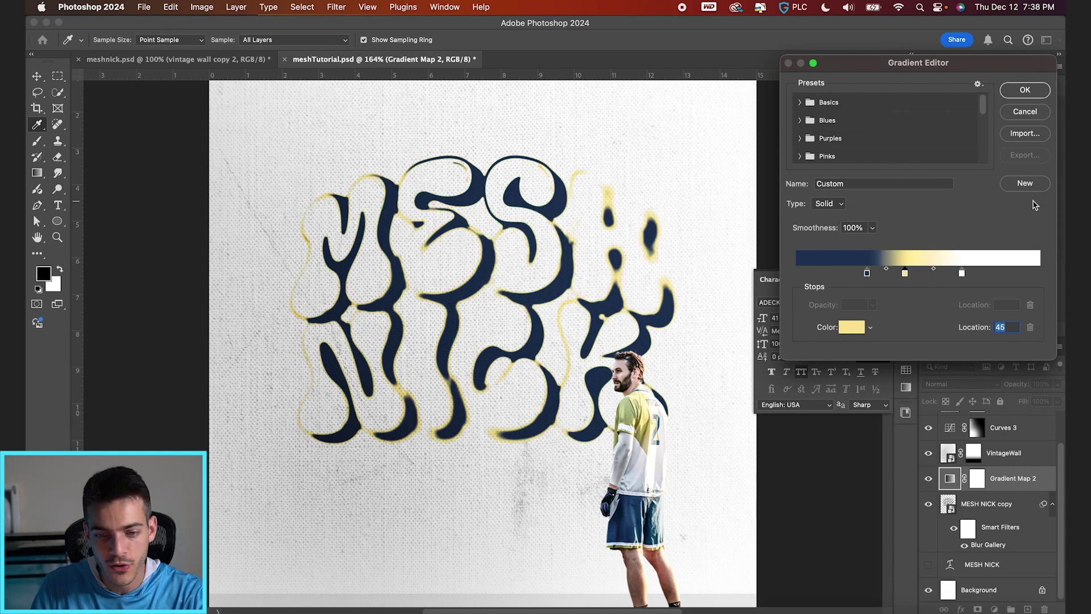
pyautogui.moveTo(867, 276); pyautogui.dragTo(919, 276)
pyautogui.click(576, 357)
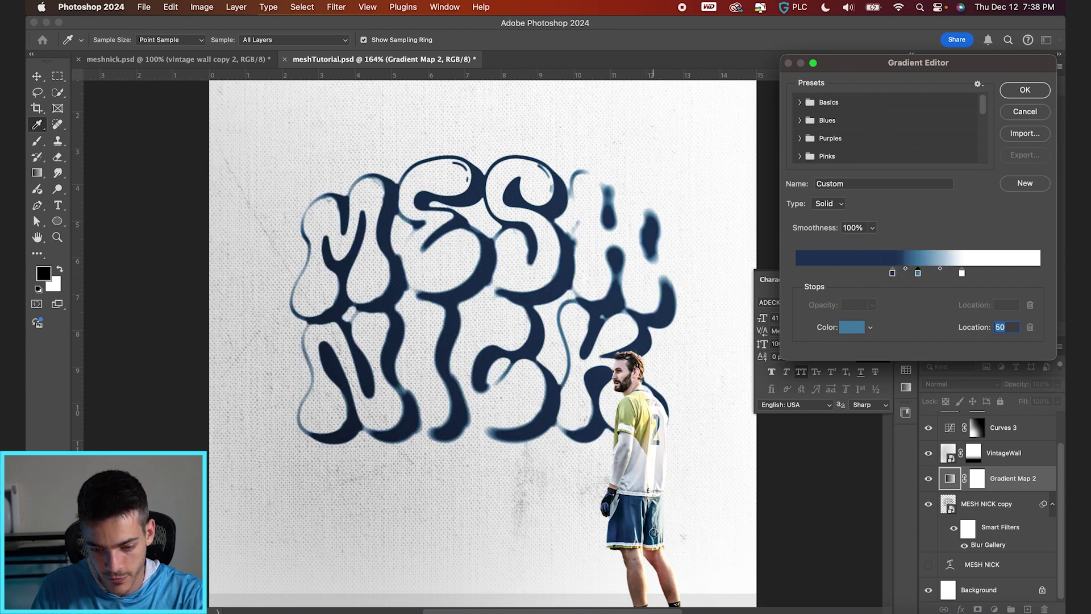
pyautogui.click(652, 532)
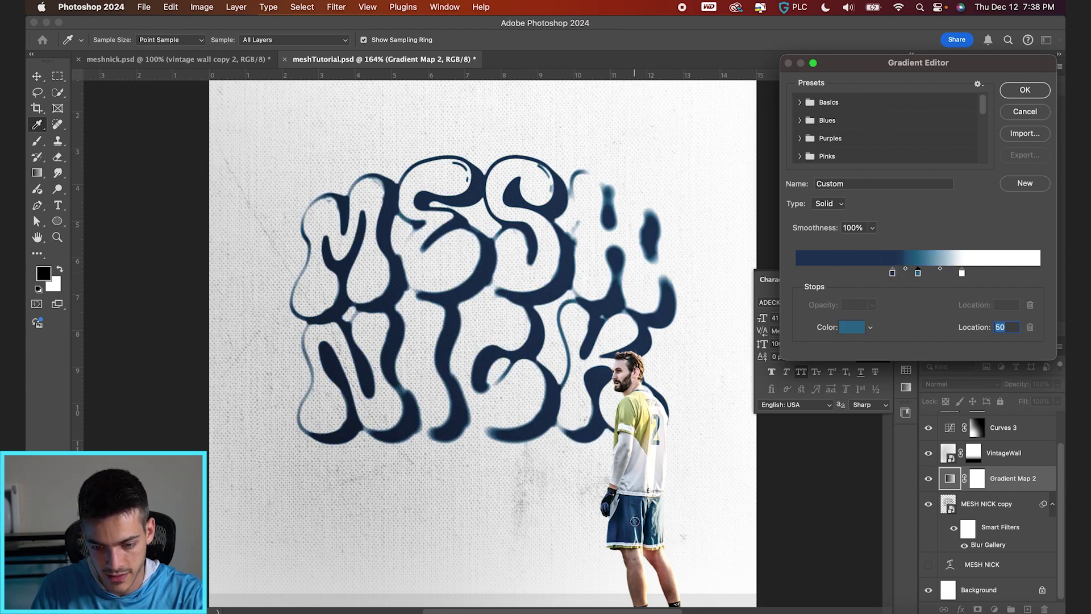
pyautogui.click(635, 521)
pyautogui.moveTo(890, 275); pyautogui.dragTo(912, 276)
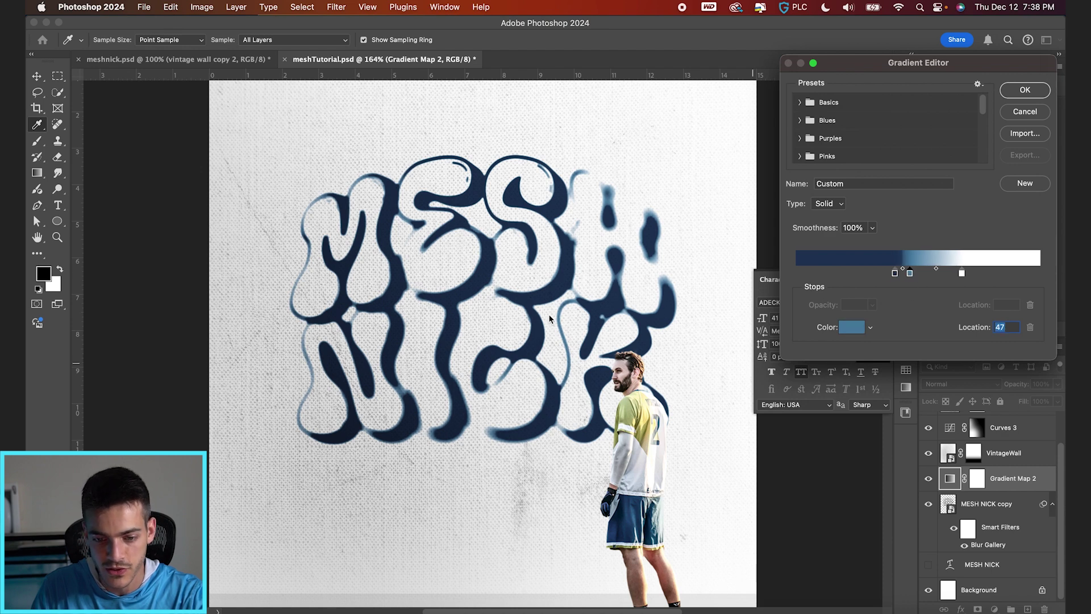
pyautogui.press('Return')
pyautogui.hotkey('alt', ']')
pyautogui.hotkey('alt', ']')
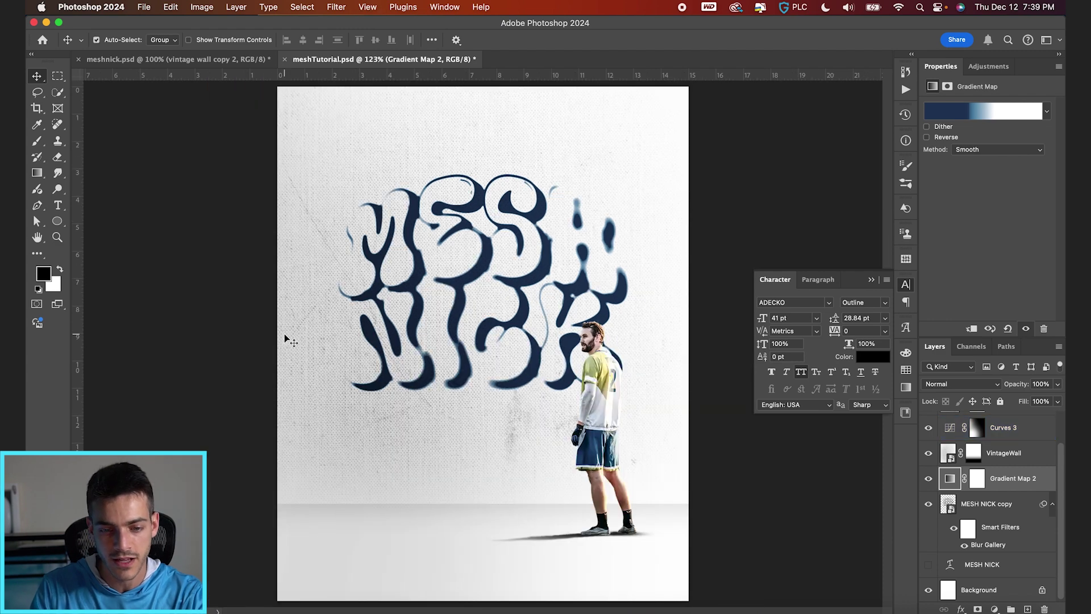
pyautogui.hotkey('ctrl', '0')
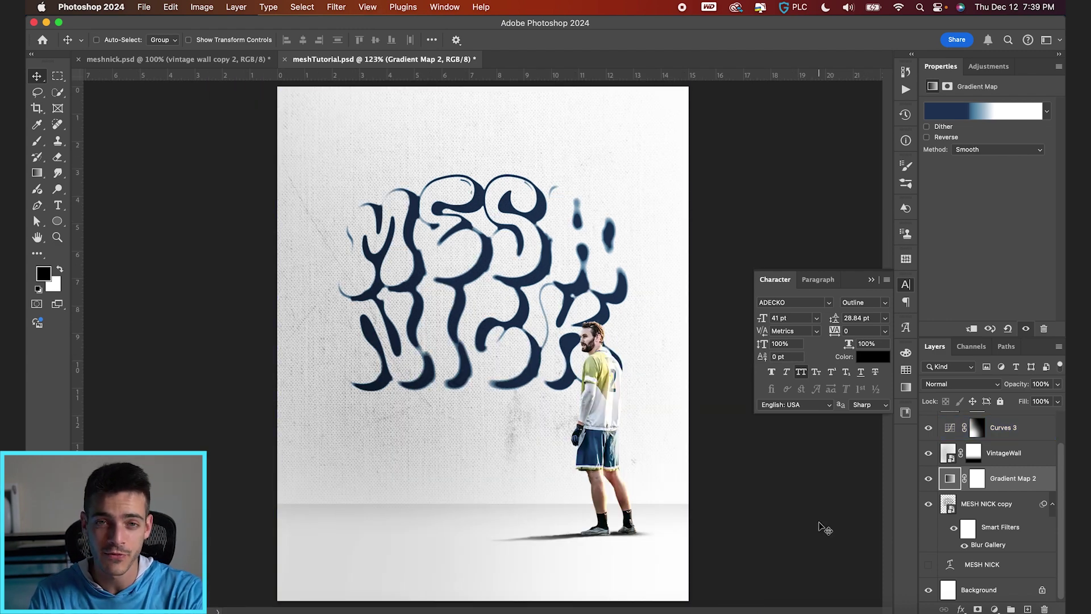
# Step: Duplicate the MESH NICK copy lettering layer as MESH NICK copy 2
pyautogui.click(949, 505)
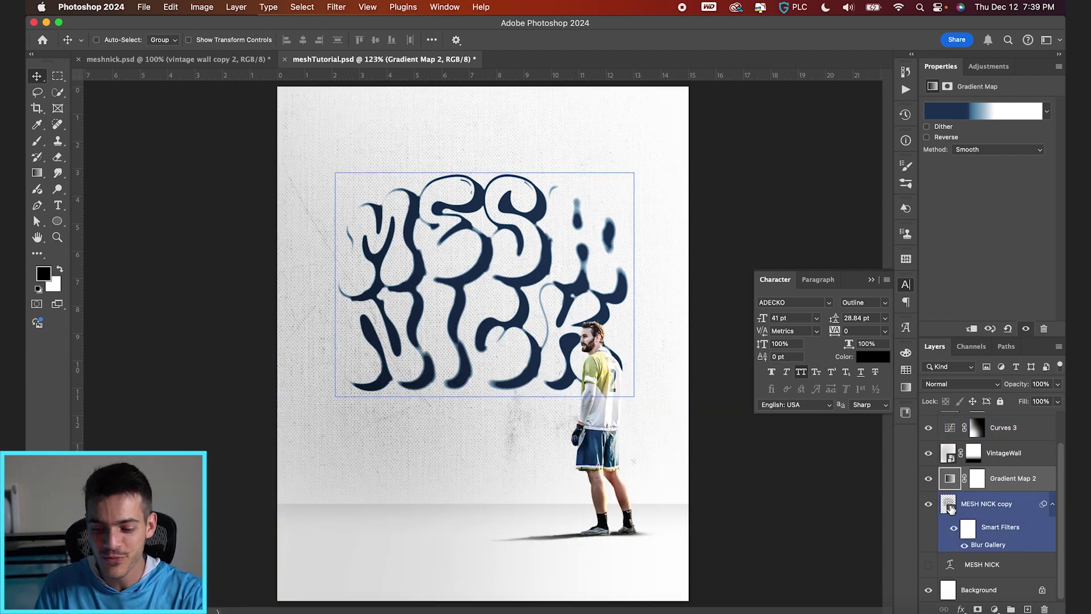
pyautogui.click(928, 504)
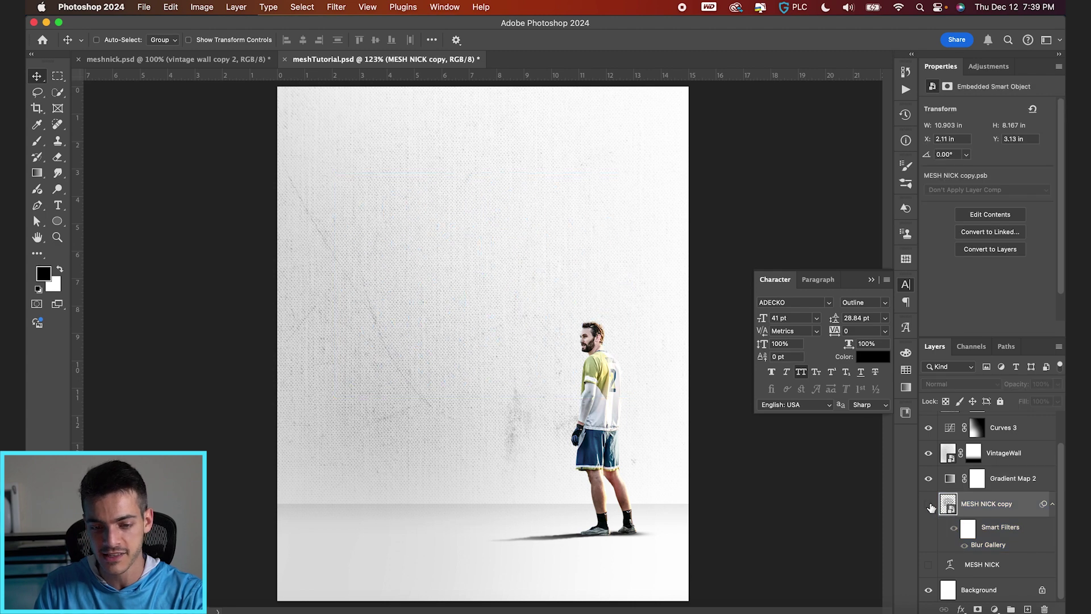
pyautogui.click(928, 504)
pyautogui.moveTo(949, 508); pyautogui.dragTo(953, 557)
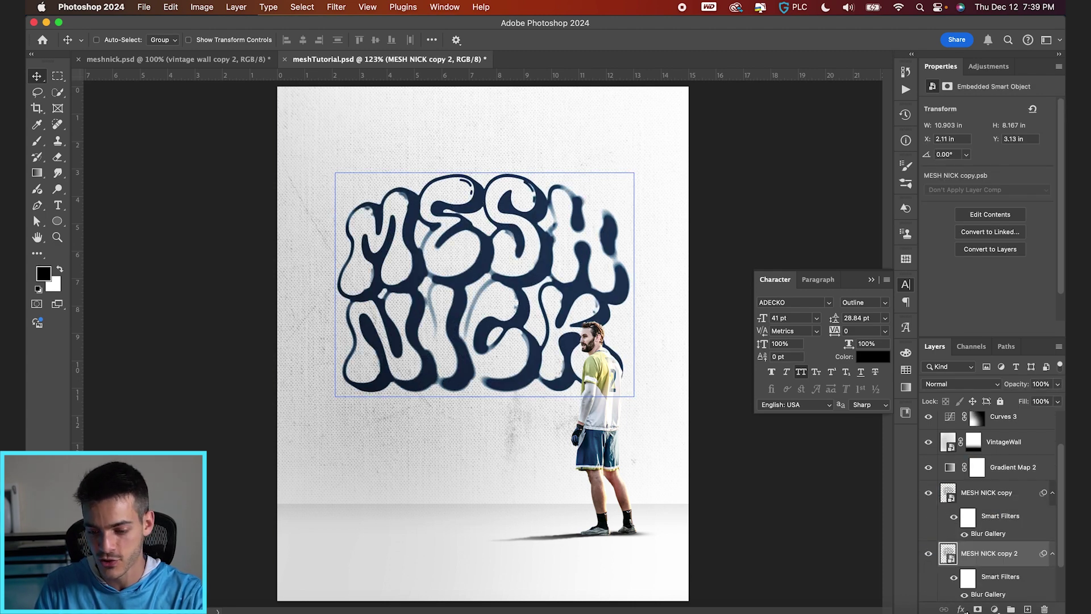
# Step: Give MESH NICK copy 2 a 3 px inside Stroke in red-pink ff5d5d
pyautogui.click(960, 609)
pyautogui.click(952, 556)
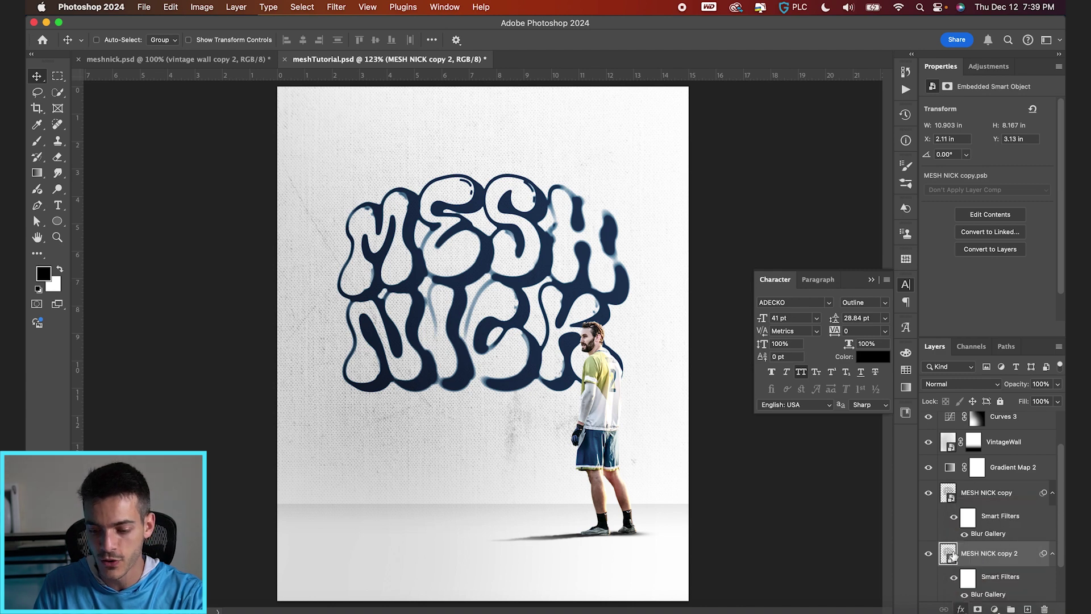
pyautogui.click(548, 176)
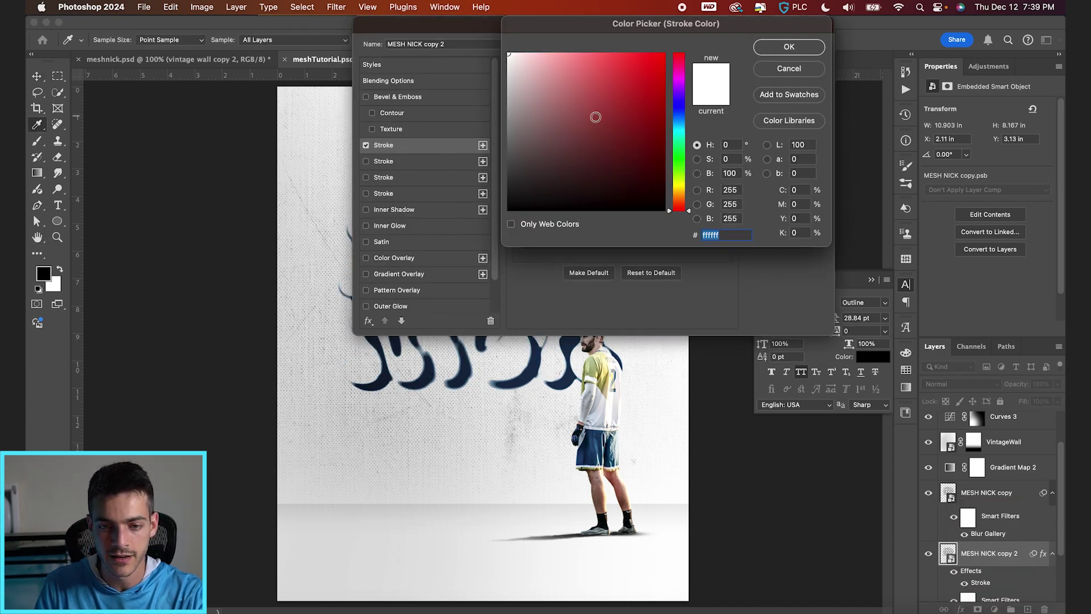
pyautogui.moveTo(592, 59); pyautogui.dragTo(607, 39)
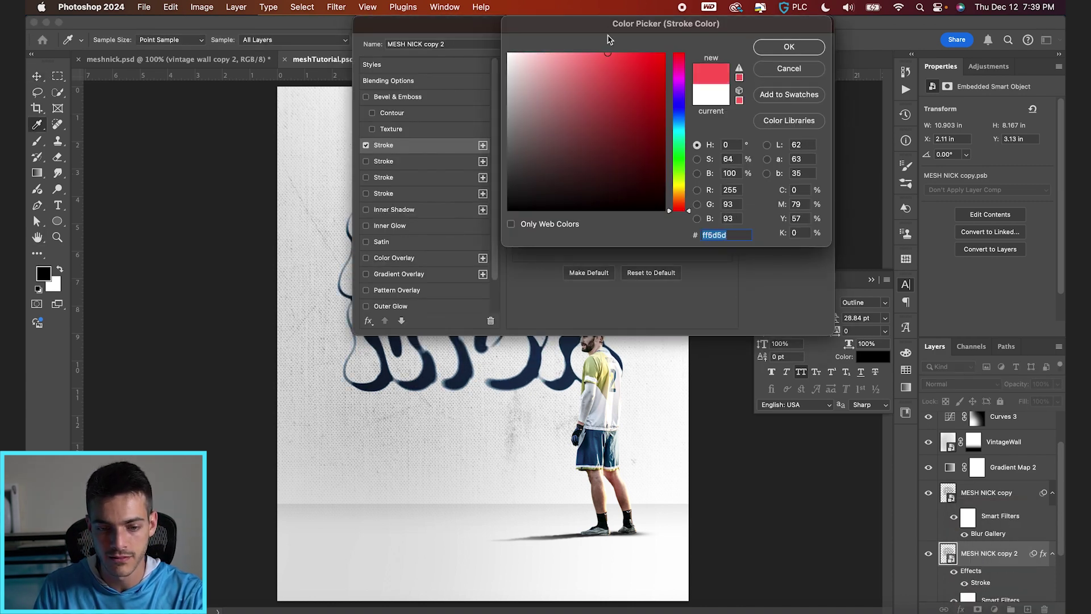
pyautogui.press('Return')
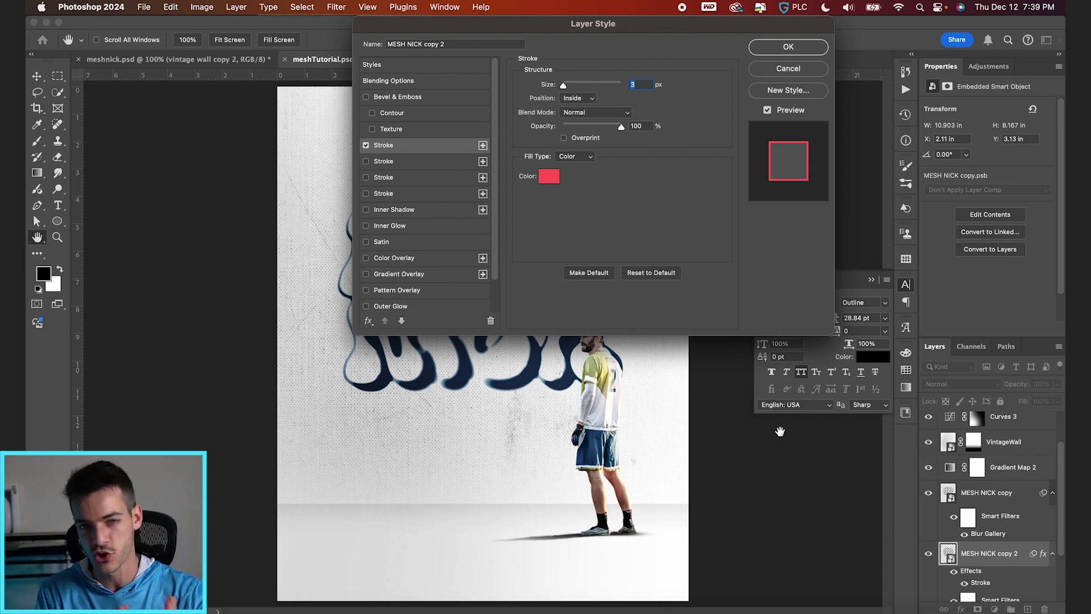
pyautogui.click(806, 50)
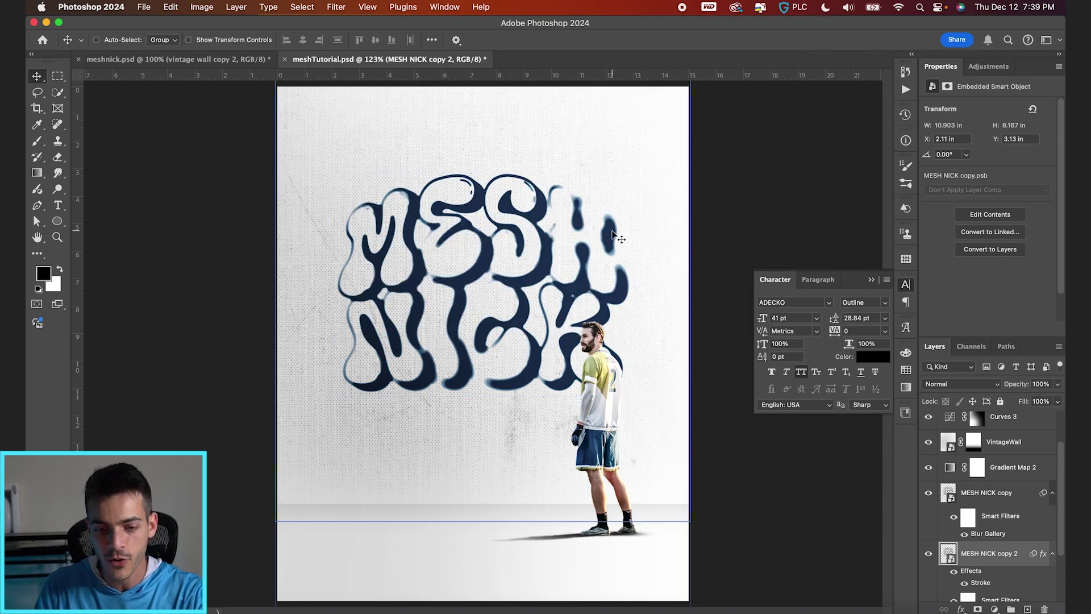
# Step: Set the duplicate lettering's fill to 0% and scale it up to about 169%
pyautogui.scroll(-3, 614, 235)
pyautogui.hotkey('shift', '9')
pyautogui.hotkey('shift', '6')
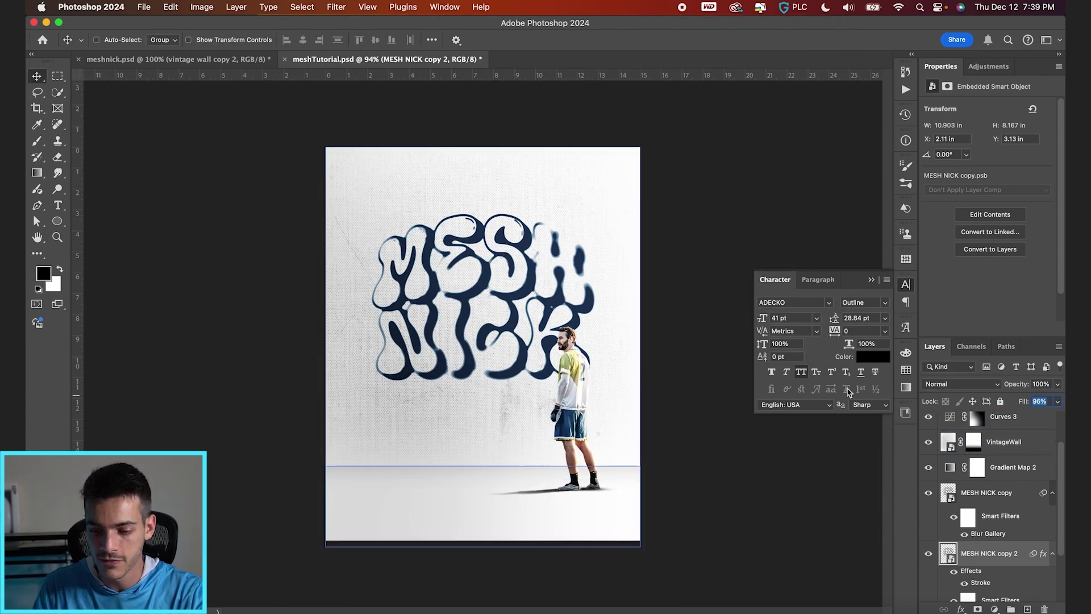
pyautogui.write('0')
pyautogui.press('Return')
pyautogui.hotkey('ctrl', 't')
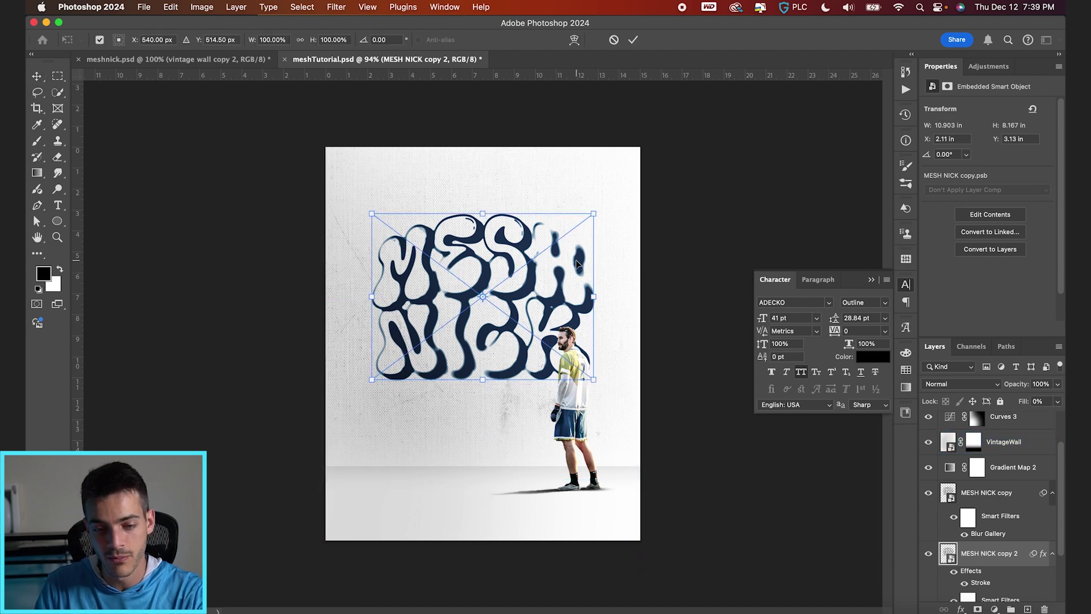
pyautogui.moveTo(595, 213); pyautogui.dragTo(674, 158)
pyautogui.press('Return')
pyautogui.press('super+equal')
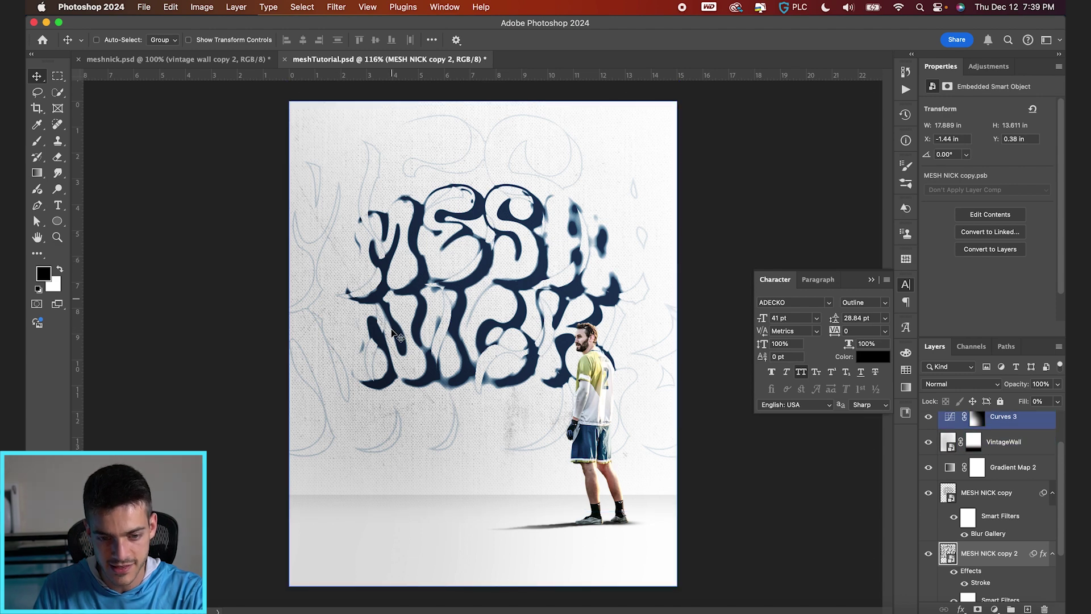
# Step: Change the duplicate's stroke colour to a muted pink, eba4a4
pyautogui.click(950, 496)
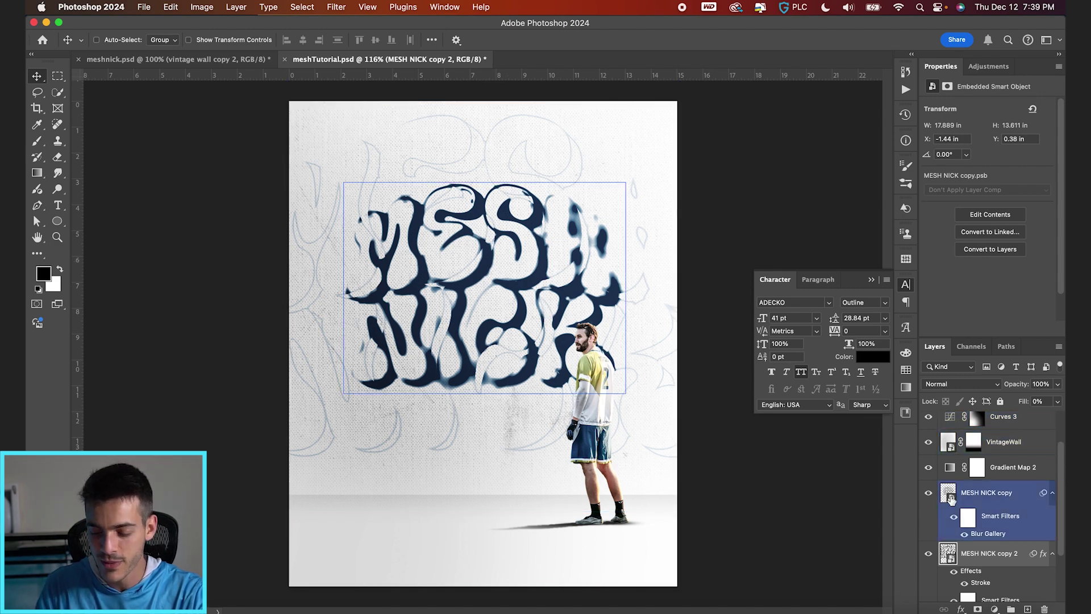
pyautogui.doubleClick(979, 583)
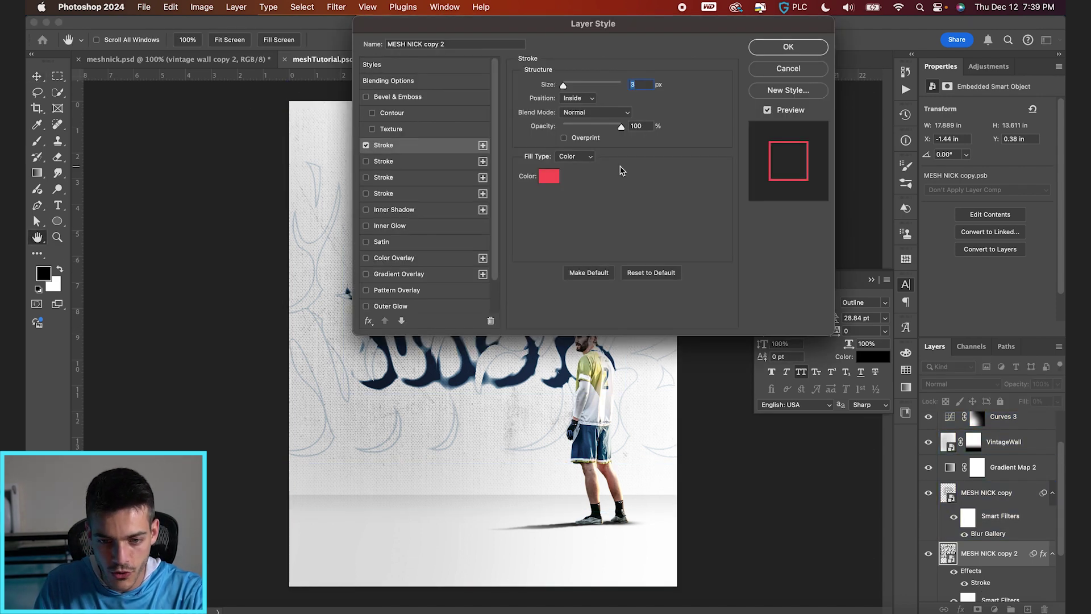
pyautogui.click(549, 177)
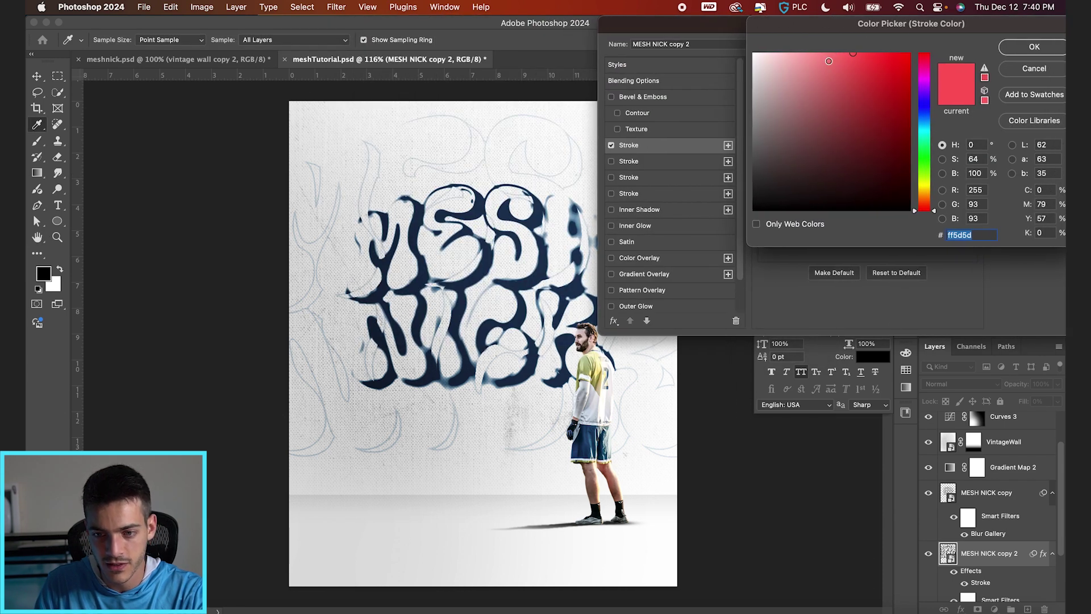
pyautogui.moveTo(829, 61)
pyautogui.mouseDown()
pyautogui.moveTo(806, 43)
pyautogui.moveTo(810, 57)
pyautogui.moveTo(818, 48)
pyautogui.moveTo(809, 70)
pyautogui.moveTo(799, 77)
pyautogui.moveTo(815, 53)
pyautogui.moveTo(796, 65)
pyautogui.mouseUp()
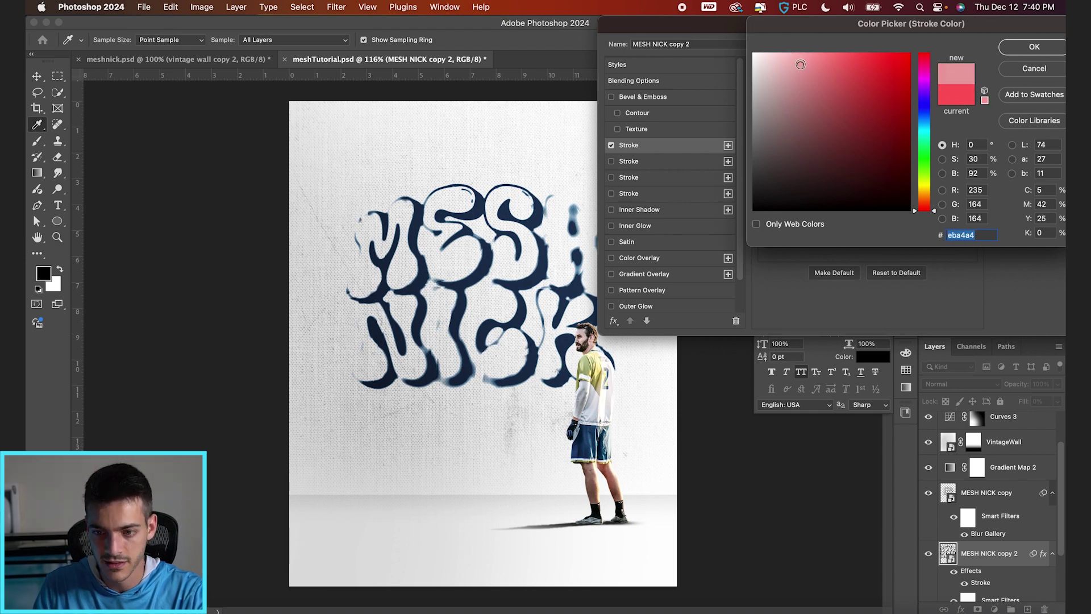
pyautogui.press('Return')
pyautogui.press('Return')
pyautogui.press('v')
pyautogui.moveTo(625, 273)
pyautogui.mouseDown()
pyautogui.moveTo(503, 271)
pyautogui.moveTo(673, 267)
pyautogui.moveTo(566, 264)
pyautogui.moveTo(636, 262)
pyautogui.moveTo(611, 250)
pyautogui.moveTo(611, 262)
pyautogui.mouseUp()
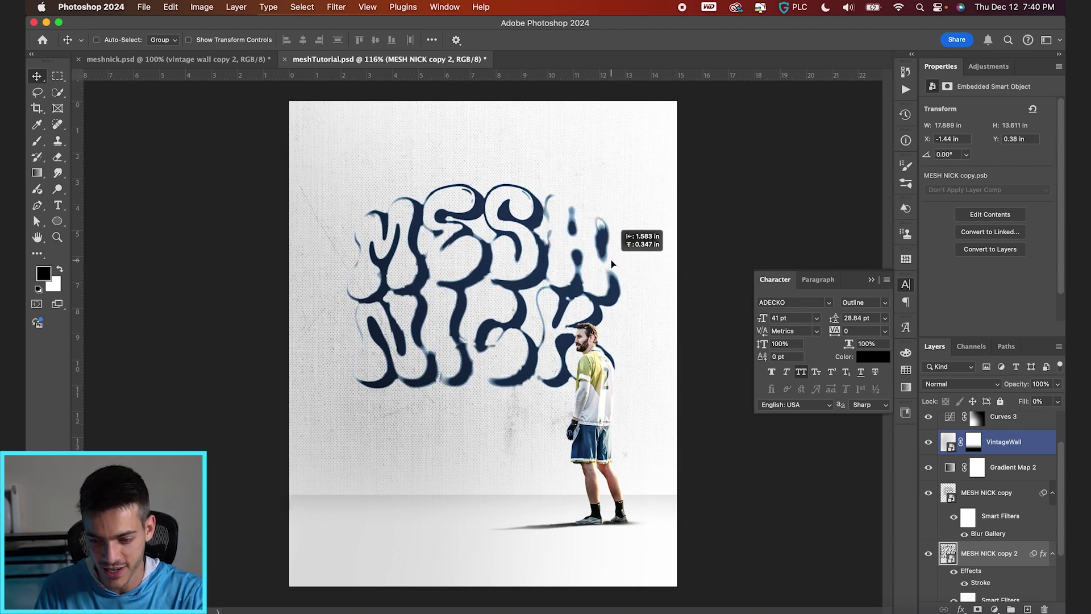
# Step: Drag the pink-outlined MESH NICK copy 2 up-left to X 1.55, Y 0.65 in over the title
pyautogui.click(989, 553)
pyautogui.moveTo(500, 278); pyautogui.dragTo(591, 259)
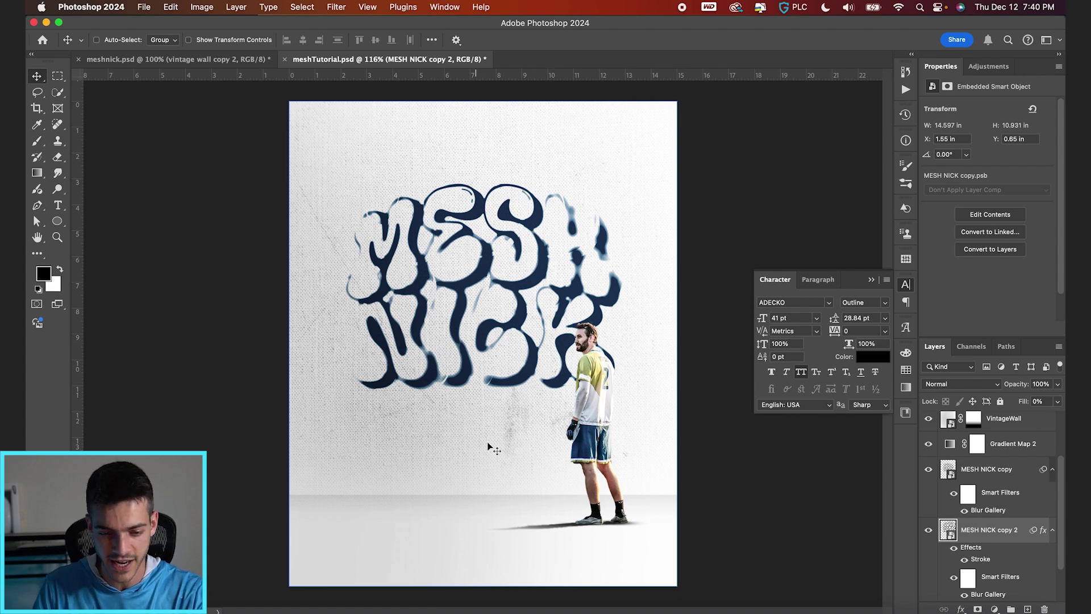
pyautogui.press('super+equal')
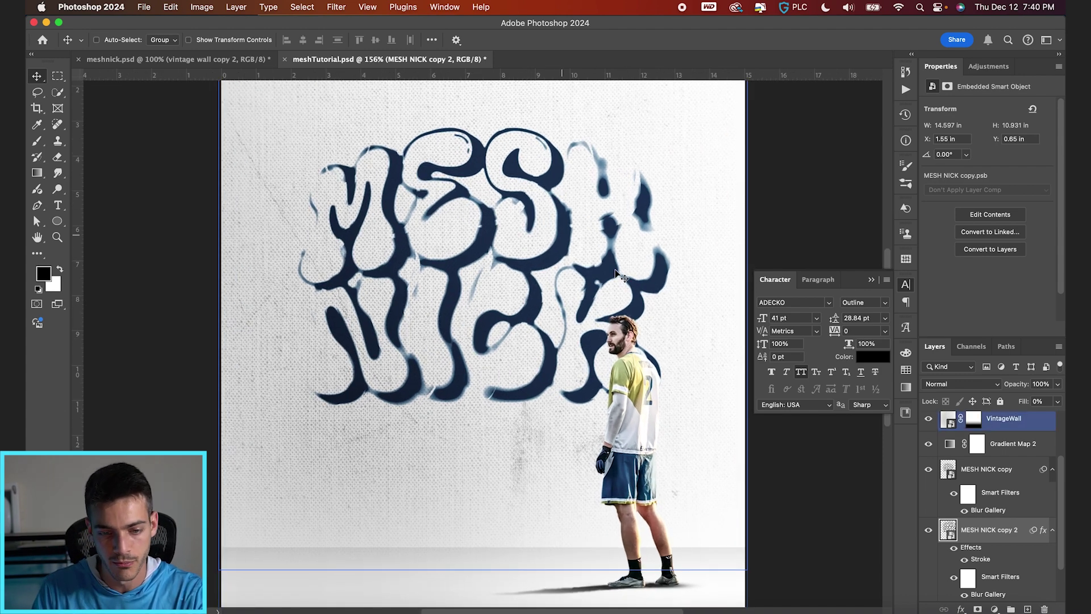
pyautogui.press('super+minus')
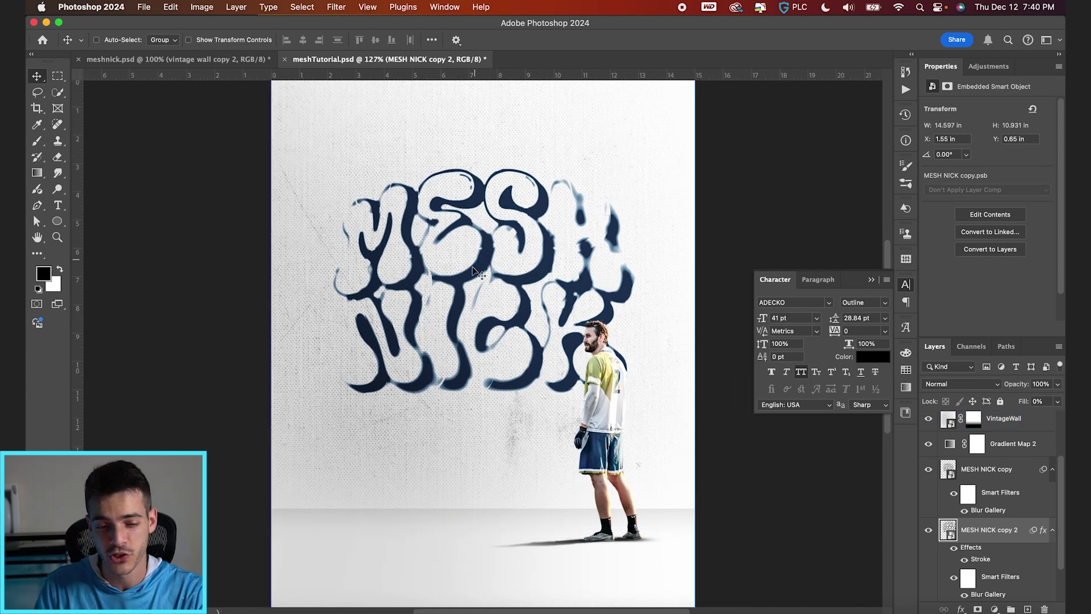
pyautogui.scroll(3, 989, 500)
pyautogui.click(950, 492)
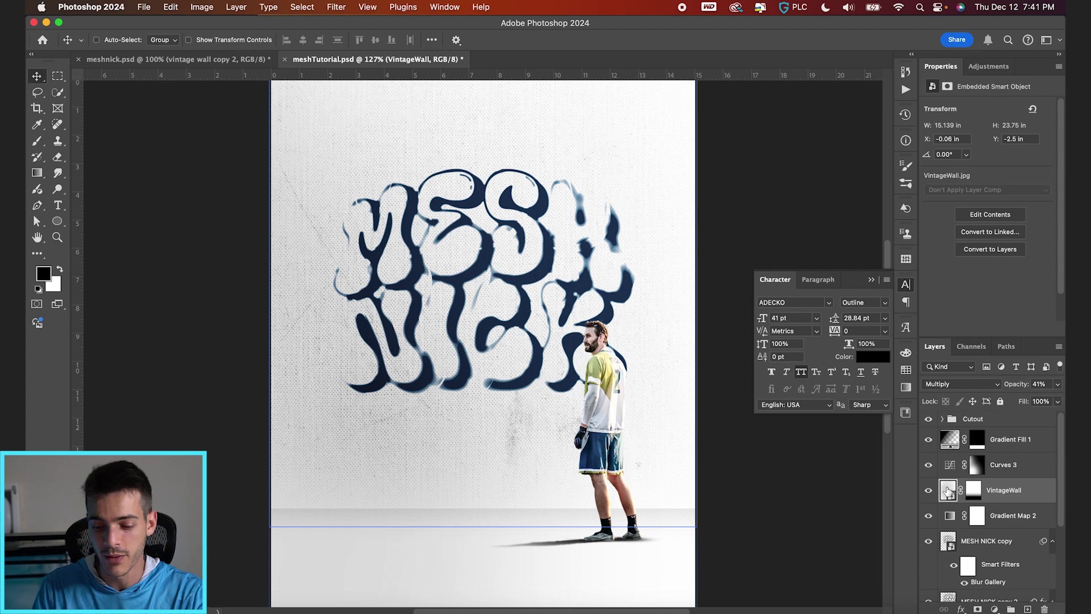
# Step: Duplicate VintageWall, remove its mask, invert it, and set it to Screen at 100% opacity
pyautogui.press('super+j')
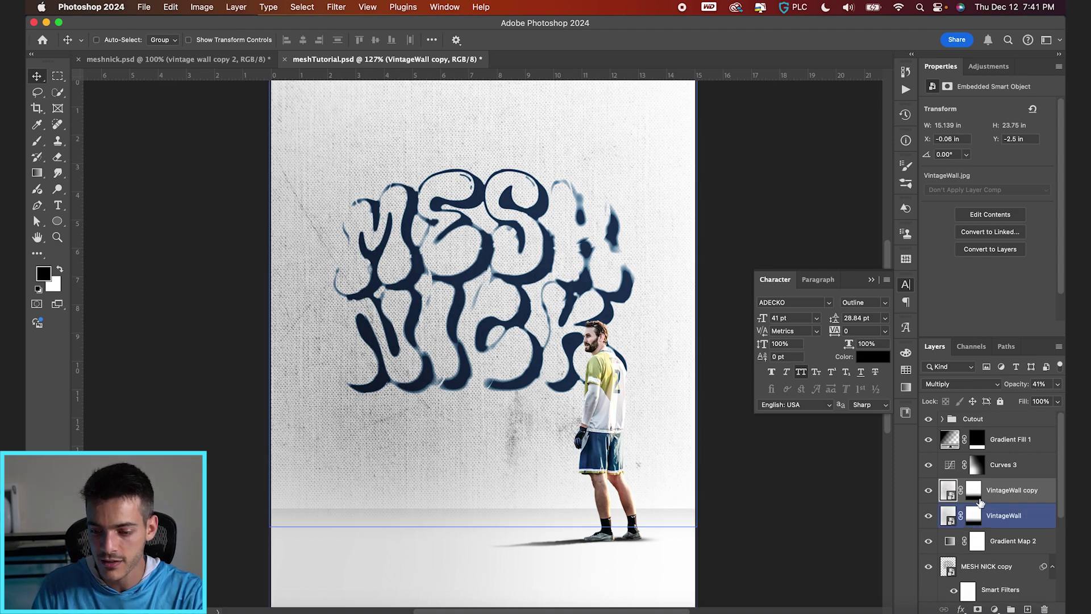
pyautogui.rightClick(973, 497)
pyautogui.click(909, 506)
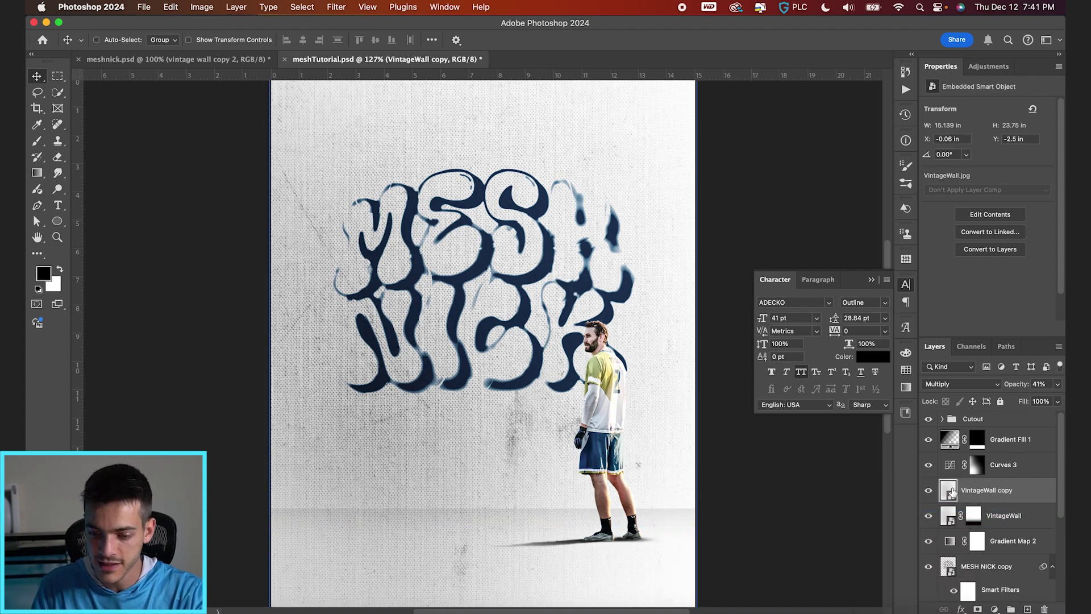
pyautogui.press('super')
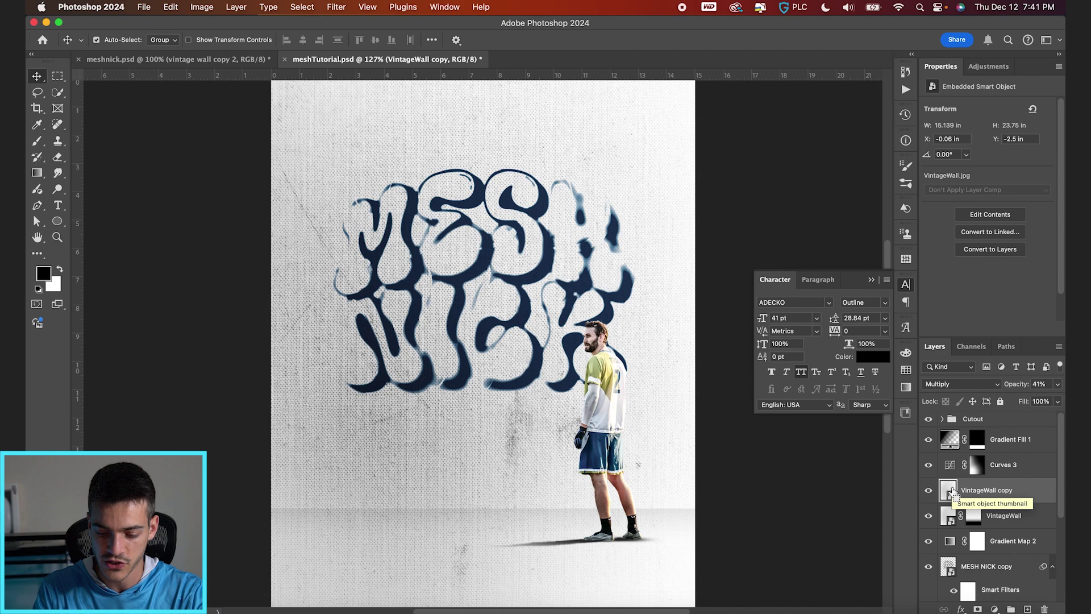
pyautogui.press('super+i')
pyautogui.moveTo(1057, 384); pyautogui.dragTo(1063, 397)
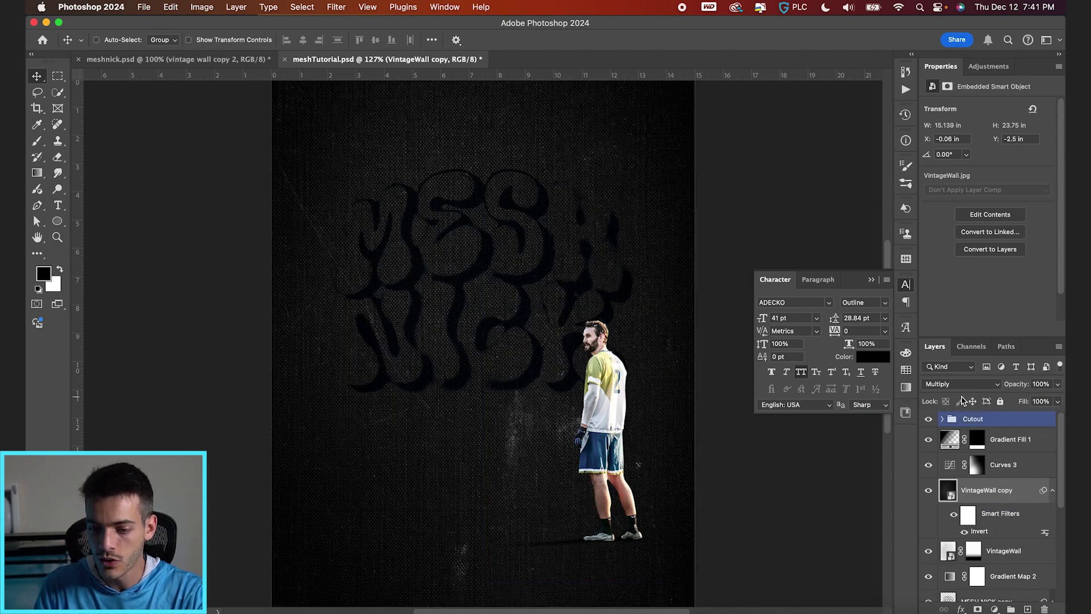
pyautogui.click(959, 388)
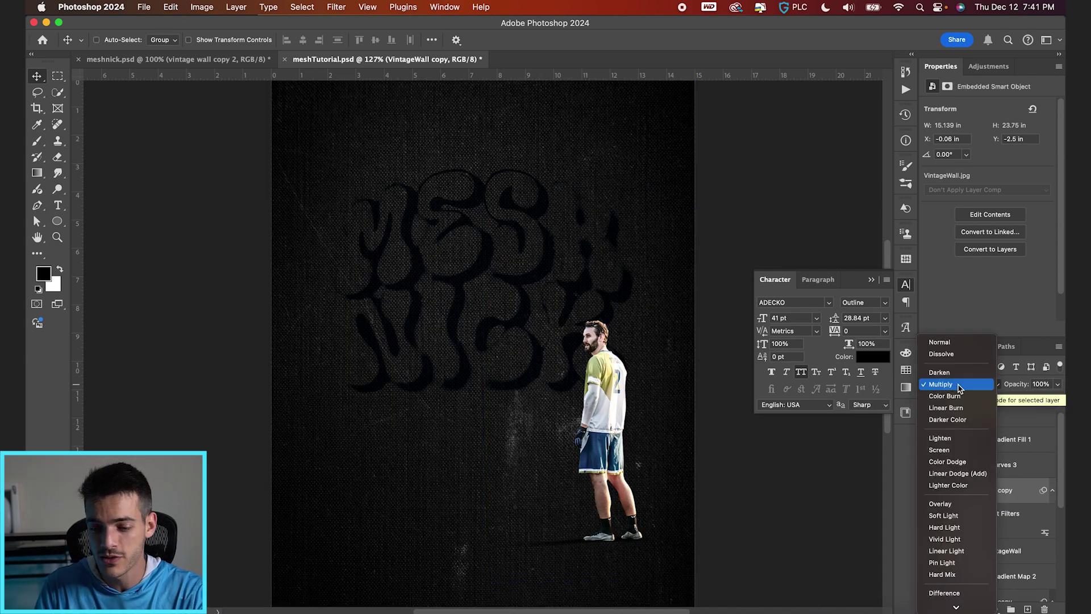
pyautogui.click(954, 451)
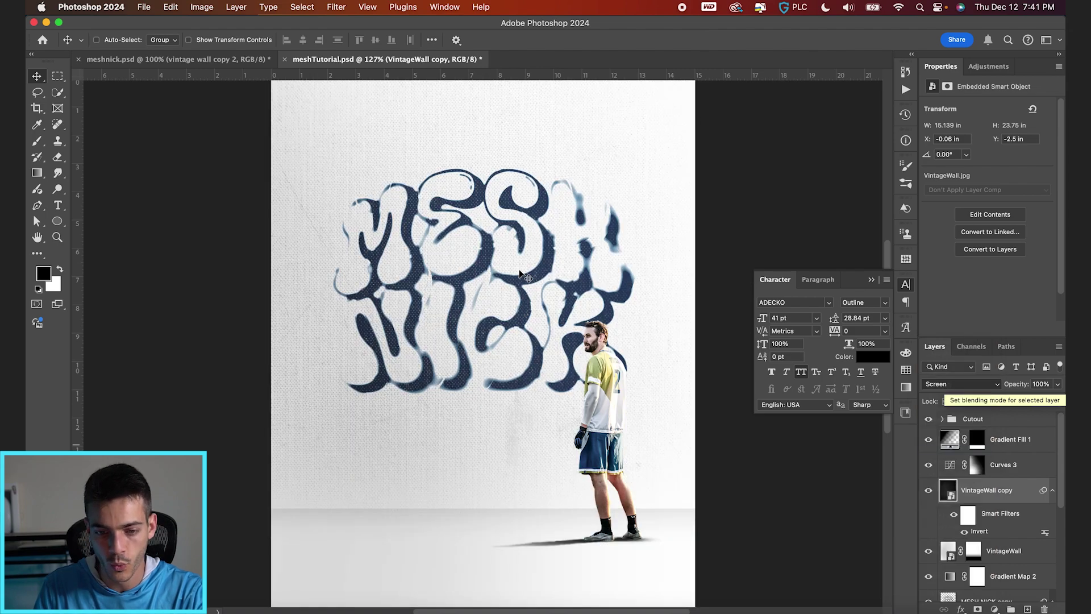
pyautogui.click(927, 490)
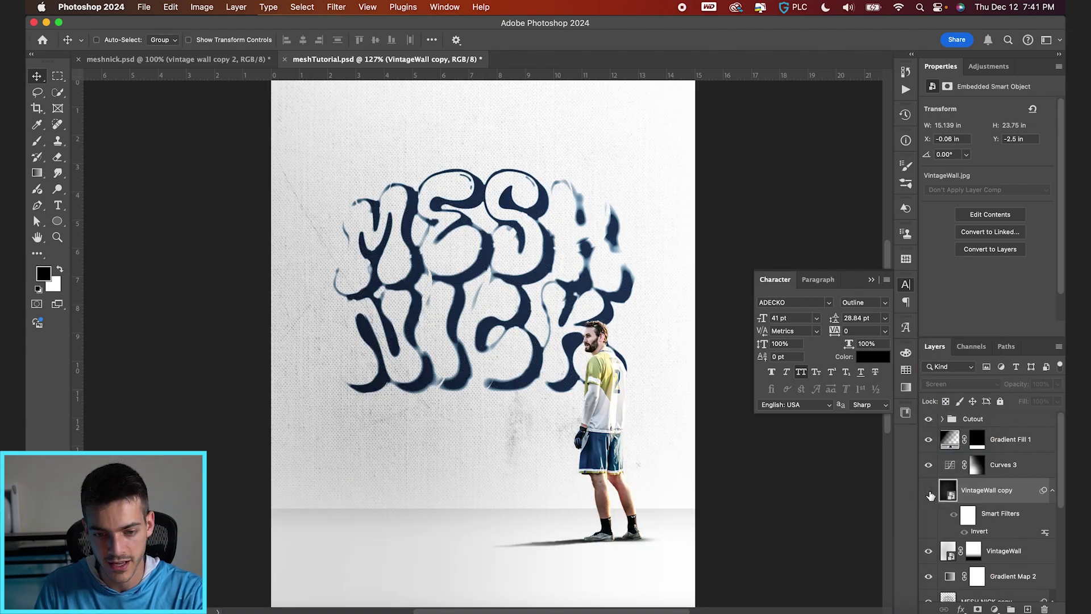
pyautogui.click(927, 490)
# Step: Place the inverted VintageWall copy below Gradient Map 2, comparing with undo and redo
pyautogui.scroll(5, 449, 340)
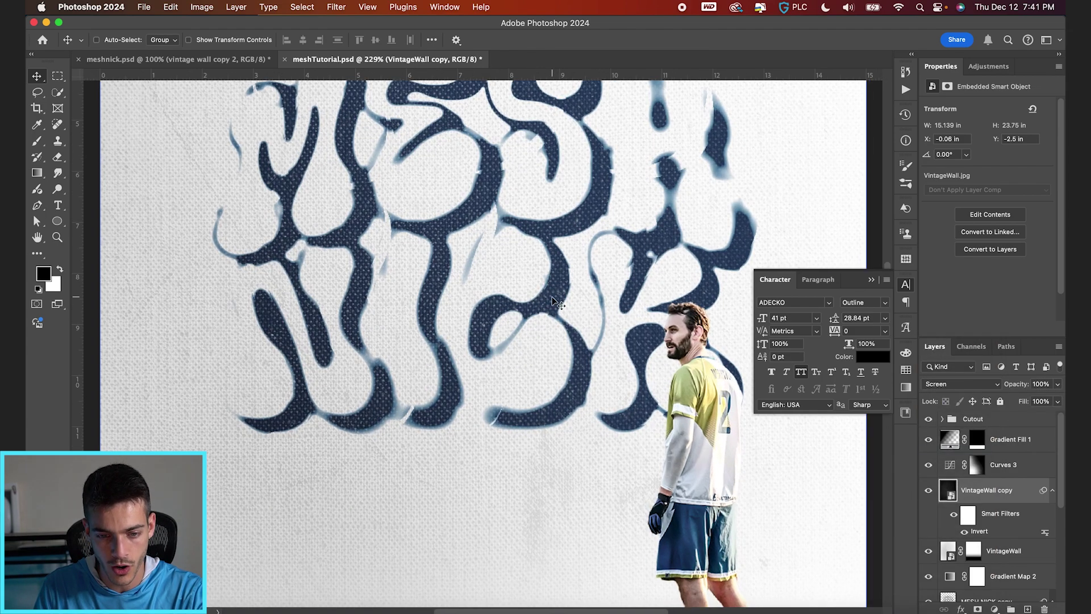
pyautogui.scroll(4, 574, 318)
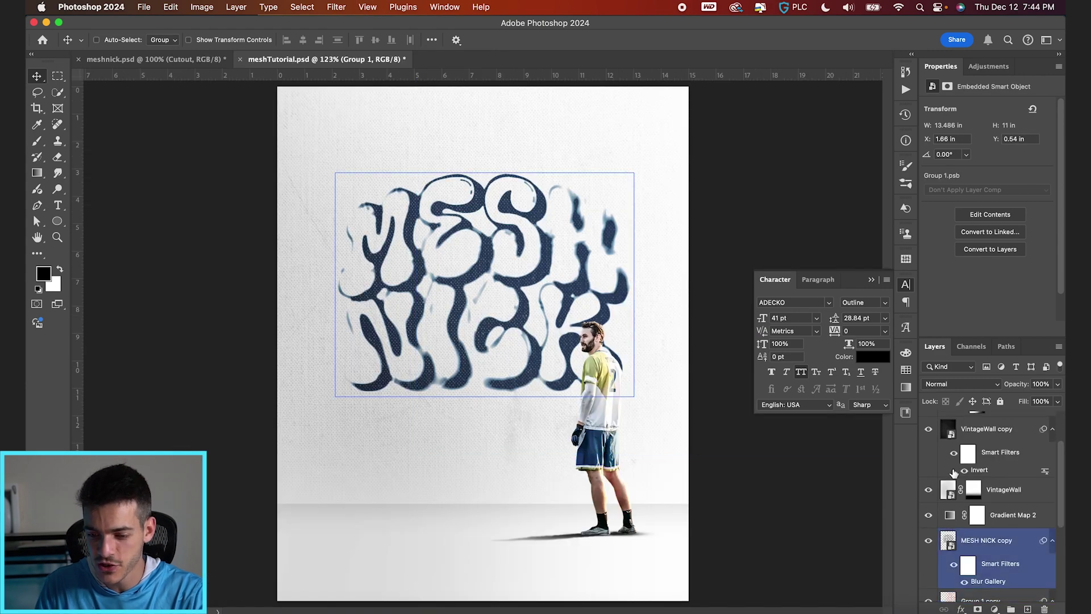
pyautogui.moveTo(966, 431); pyautogui.dragTo(968, 523)
pyautogui.scroll(5, 442, 290)
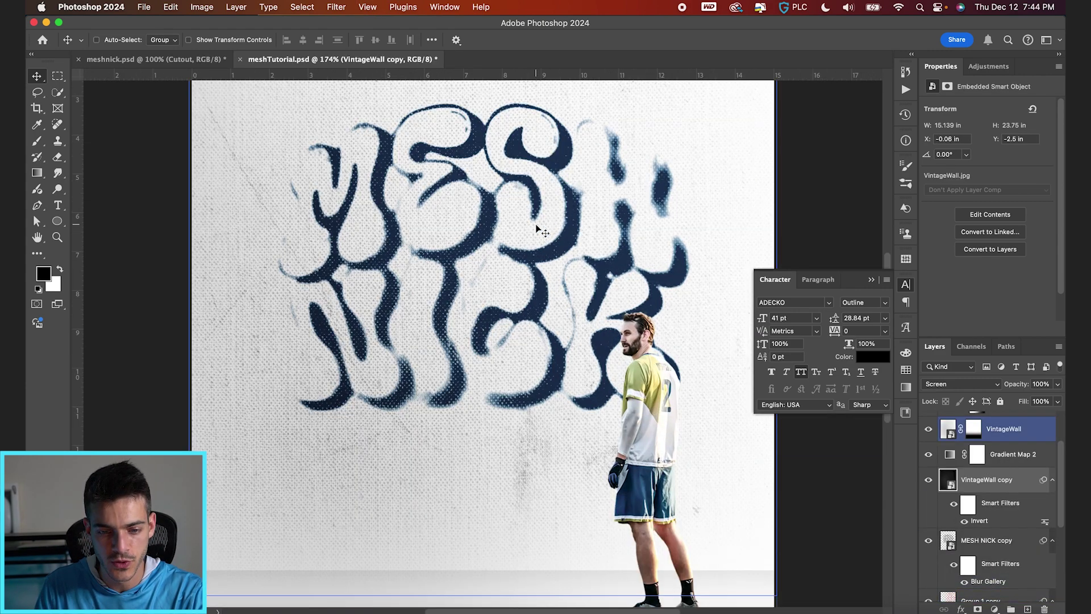
pyautogui.scroll(2, 472, 264)
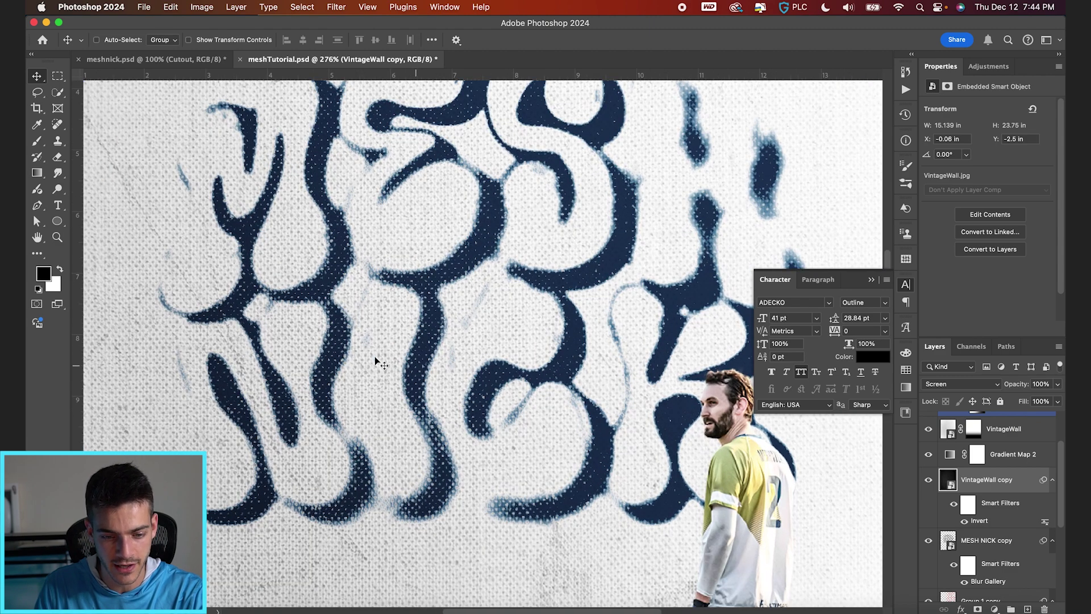
pyautogui.press('super+z')
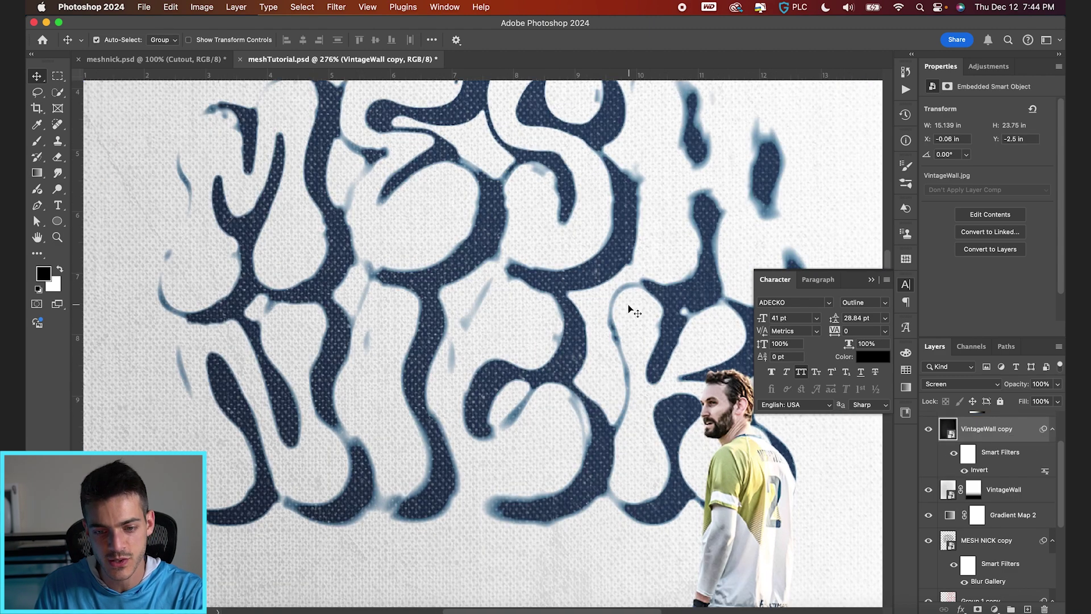
pyautogui.press('super+shift+z')
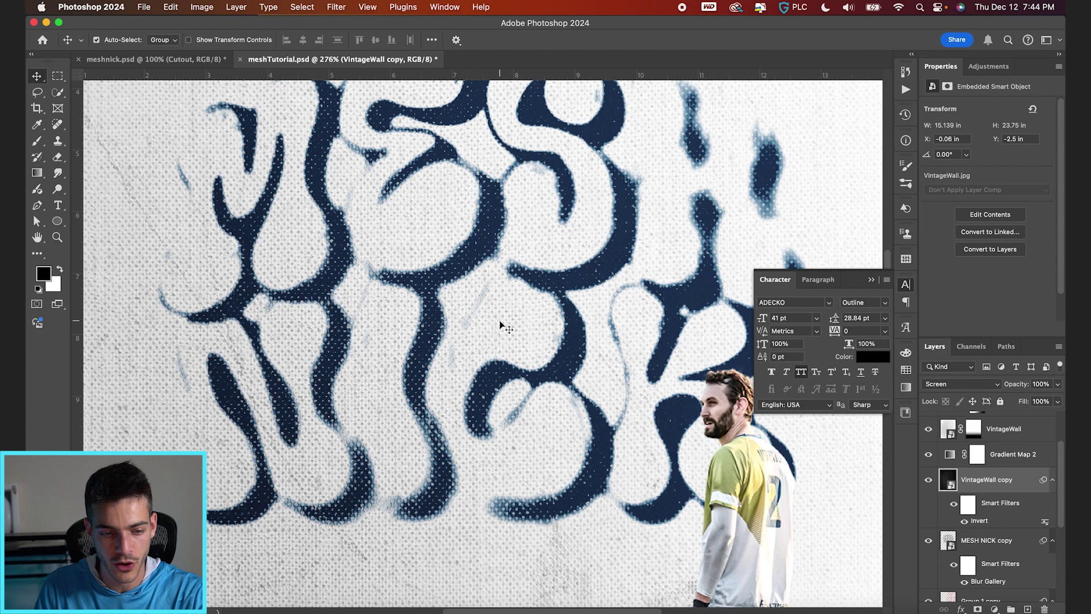
pyautogui.press('super+0')
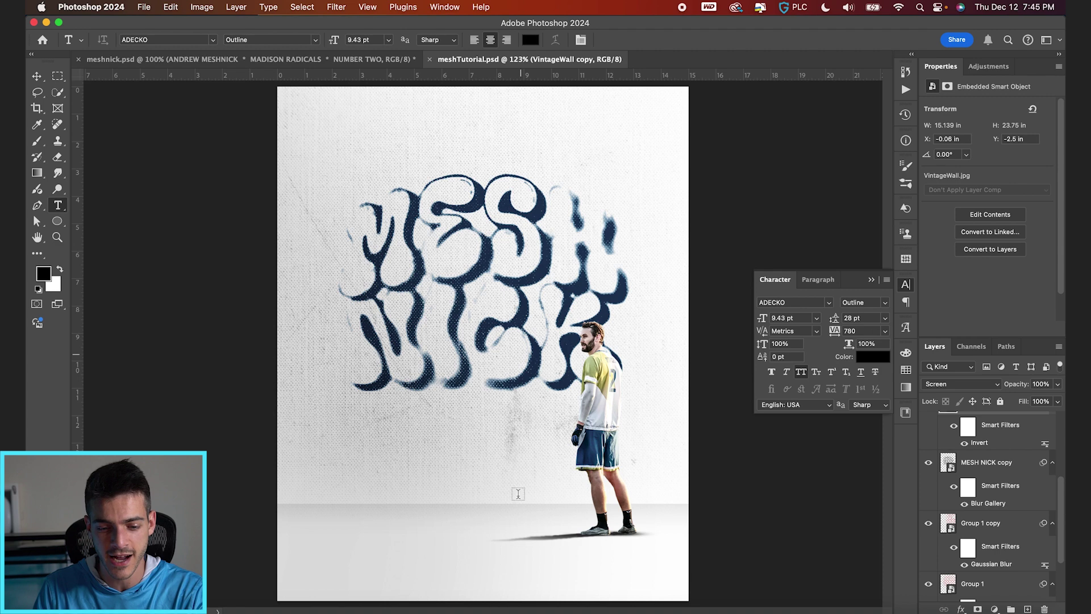
pyautogui.scroll(3, 980, 554)
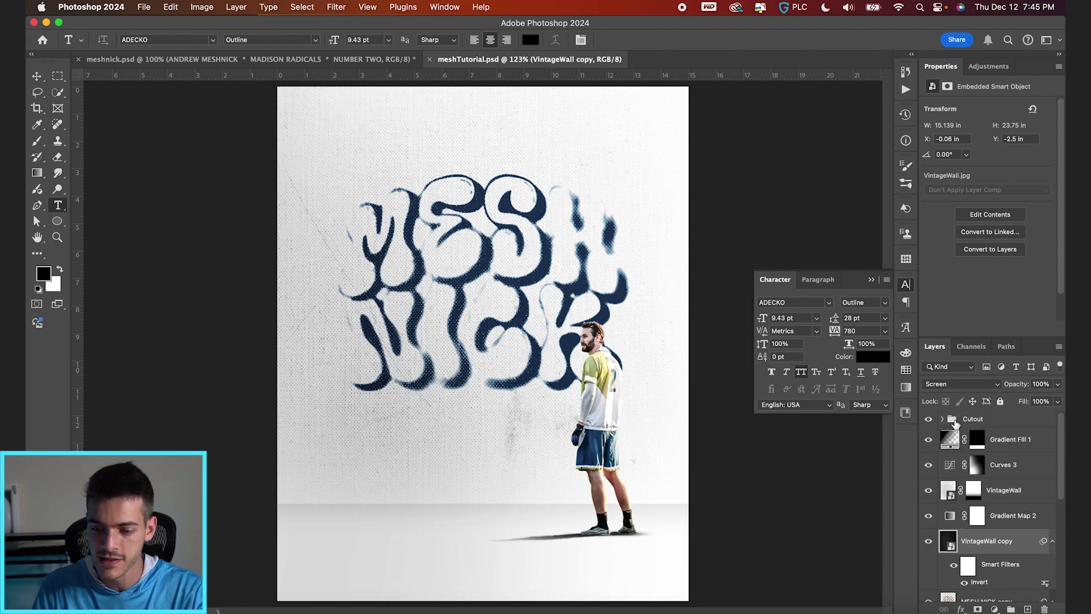
pyautogui.click(954, 423)
# Step: Add a new layer and type the navy credits line (player's name • MADISON RADICALS • NUMBER TWO) along the bottom
pyautogui.press('v')
pyautogui.press('super+shift+alt+n')
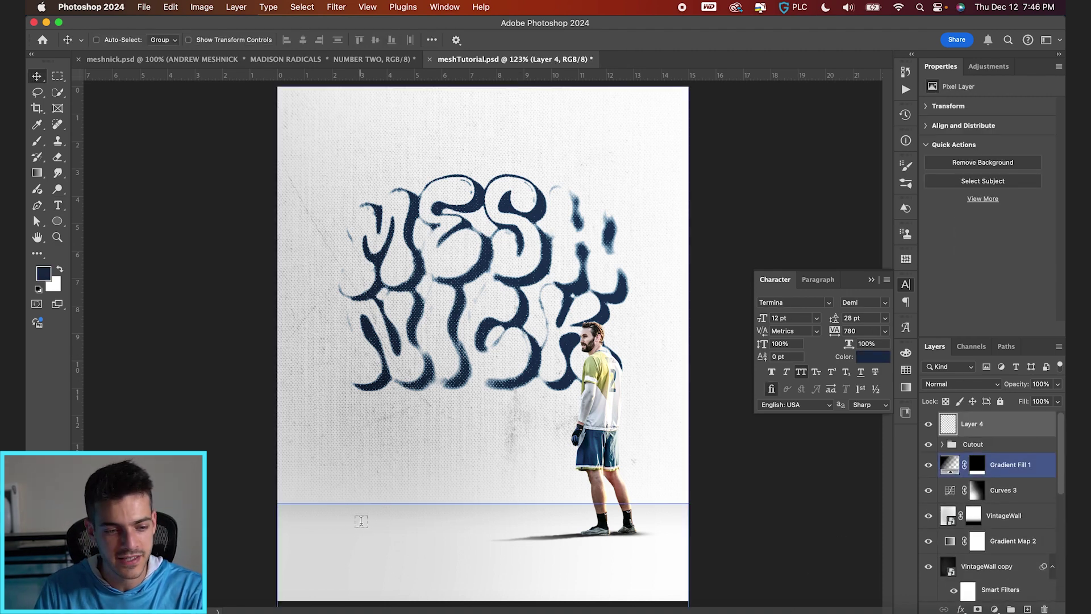
pyautogui.press('t')
pyautogui.scroll(3, 341, 566)
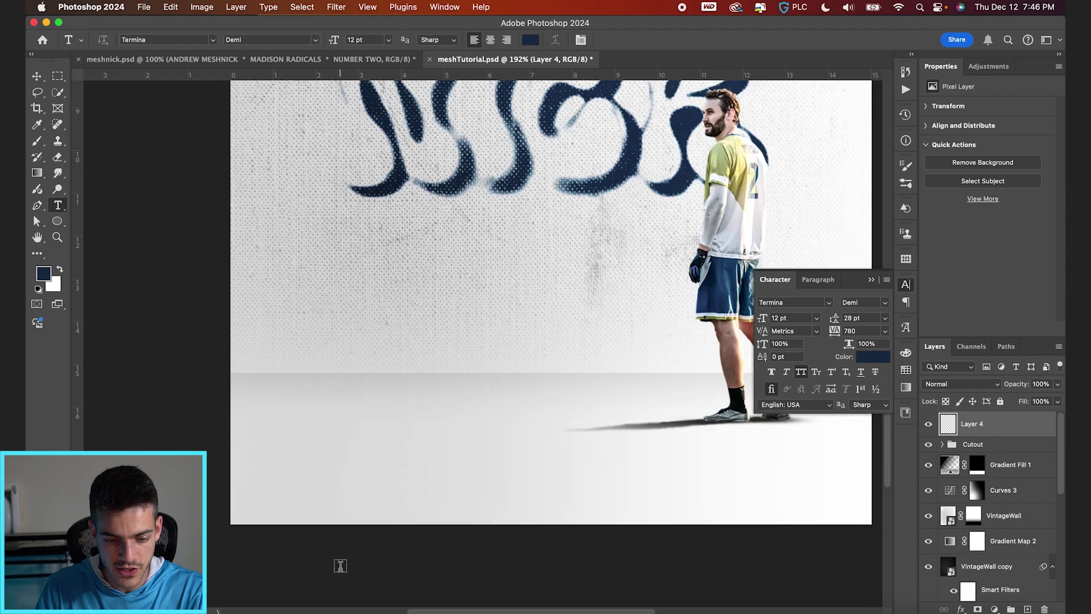
pyautogui.scroll(-3, 341, 512)
pyautogui.click(345, 448)
pyautogui.write('ANDREW')
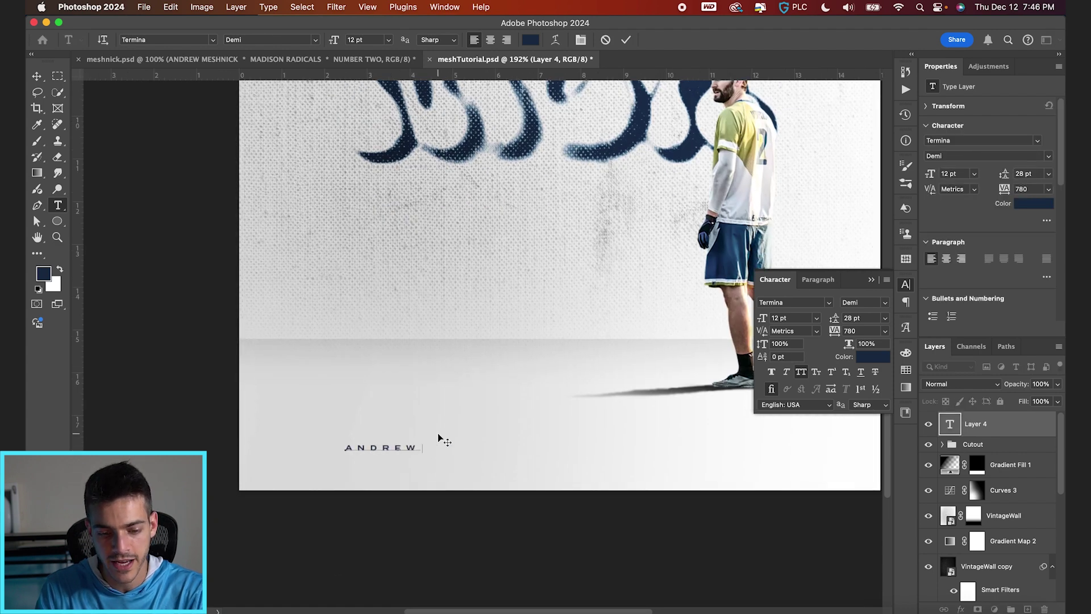
pyautogui.write(' MESHNICK • MADI')
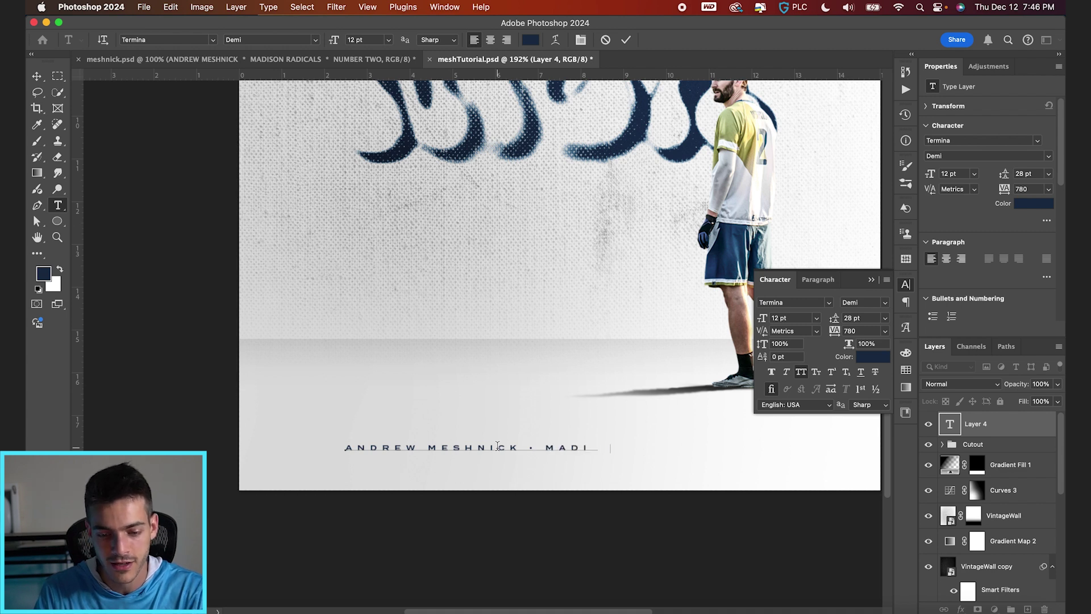
pyautogui.write('SON RAC')
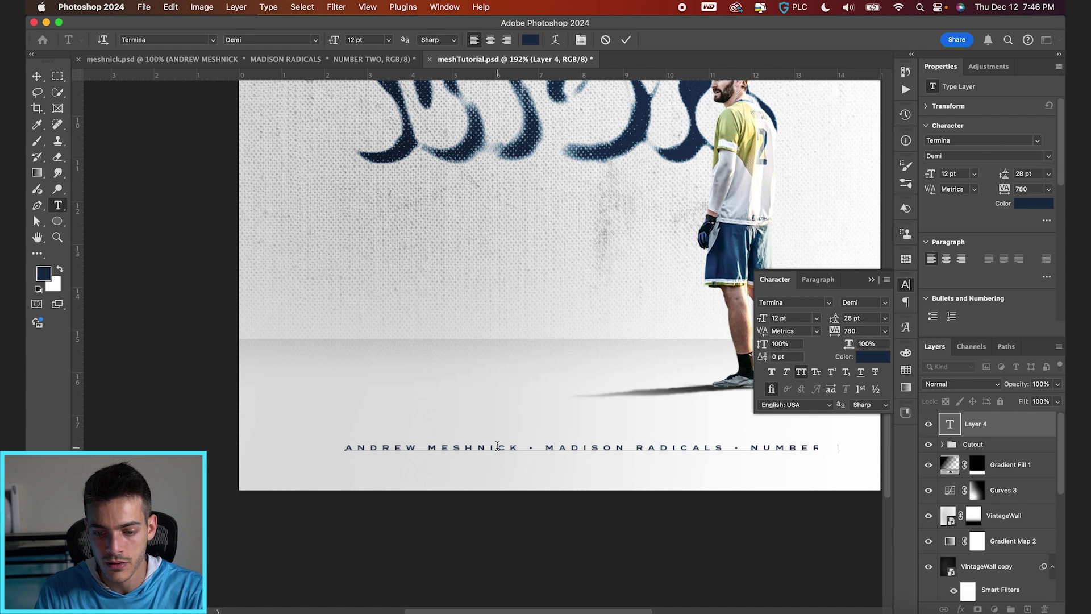
pyautogui.click(625, 39)
pyautogui.press('v')
pyautogui.press('super+0')
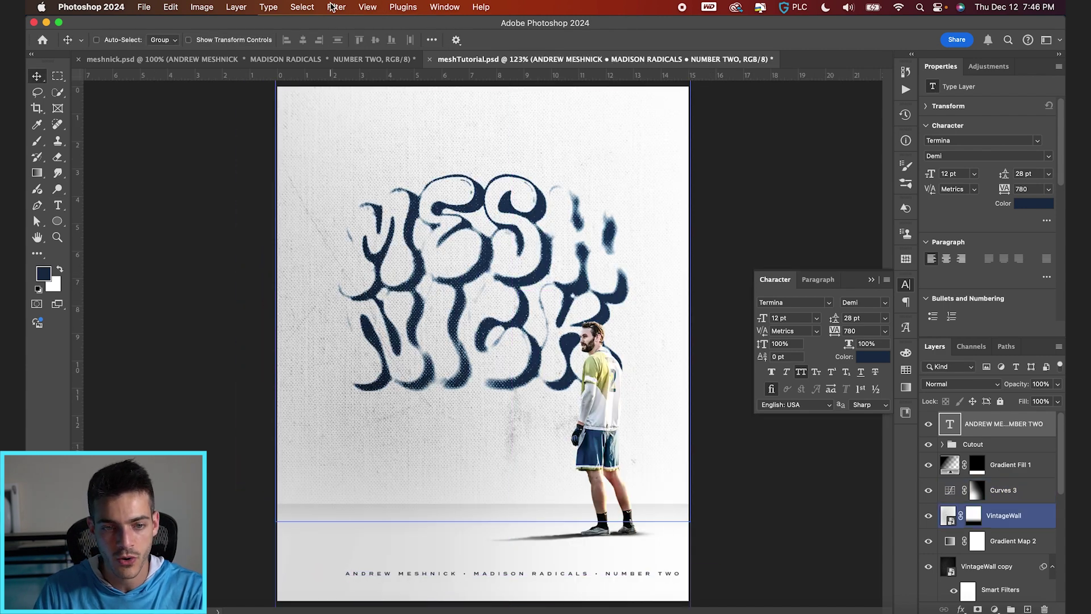
# Step: Centre the credits line horizontally on the page and check it against the grid
pyautogui.press('super+a')
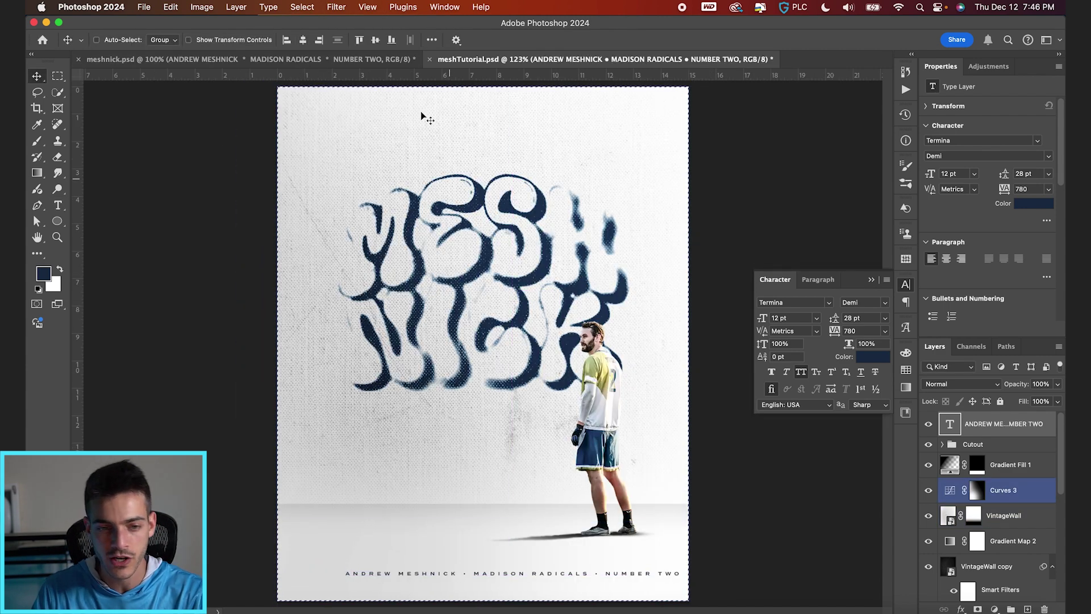
pyautogui.click(303, 40)
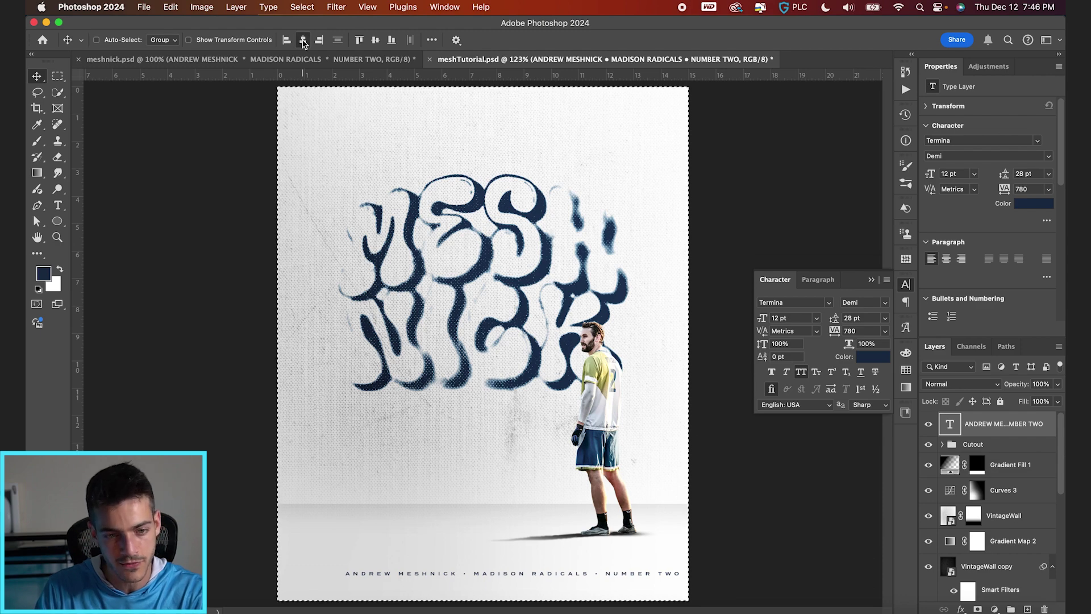
pyautogui.keyDown('super'); pyautogui.click(321, 468); pyautogui.keyUp('super')
pyautogui.press('super+apostrophe')
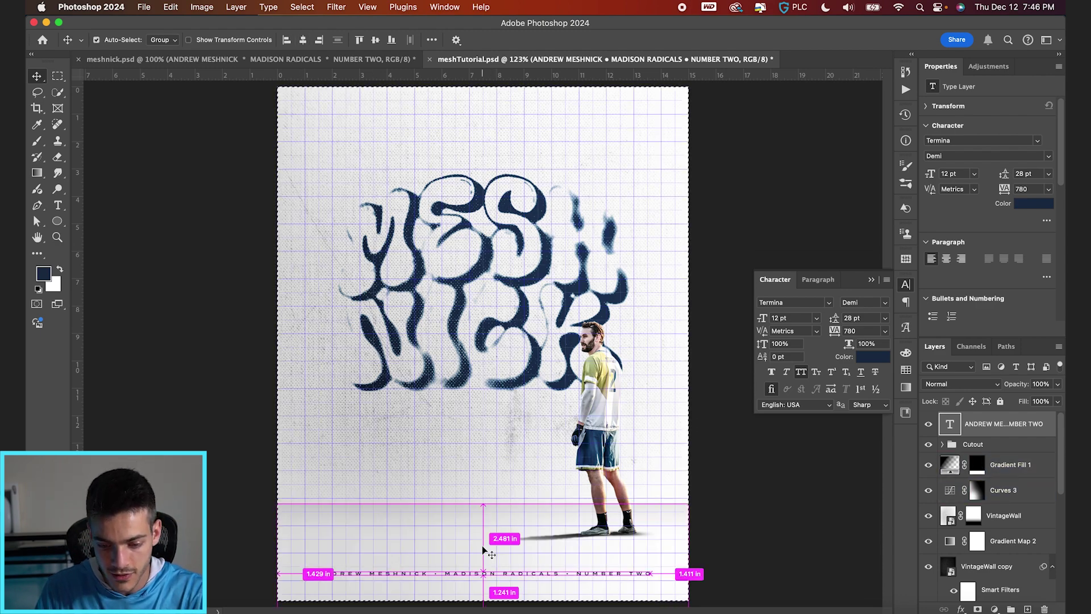
pyautogui.scroll(3, 482, 545)
pyautogui.scroll(-5, 481, 545)
pyautogui.keyDown('super'); pyautogui.click(307, 466); pyautogui.keyUp('super')
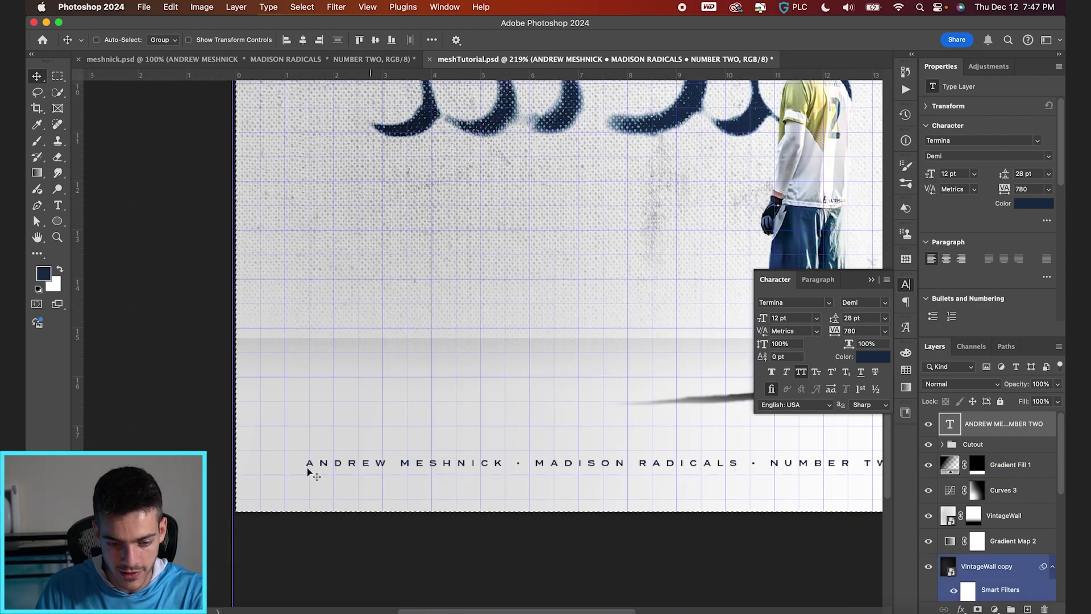
pyautogui.keyDown('super'); pyautogui.click(356, 487); pyautogui.keyUp('super')
# Step: Nudge the credits line up and spread its letters to 880 tracking
pyautogui.press('Up')
pyautogui.press('Up')
pyautogui.press('Up')
pyautogui.press('Up')
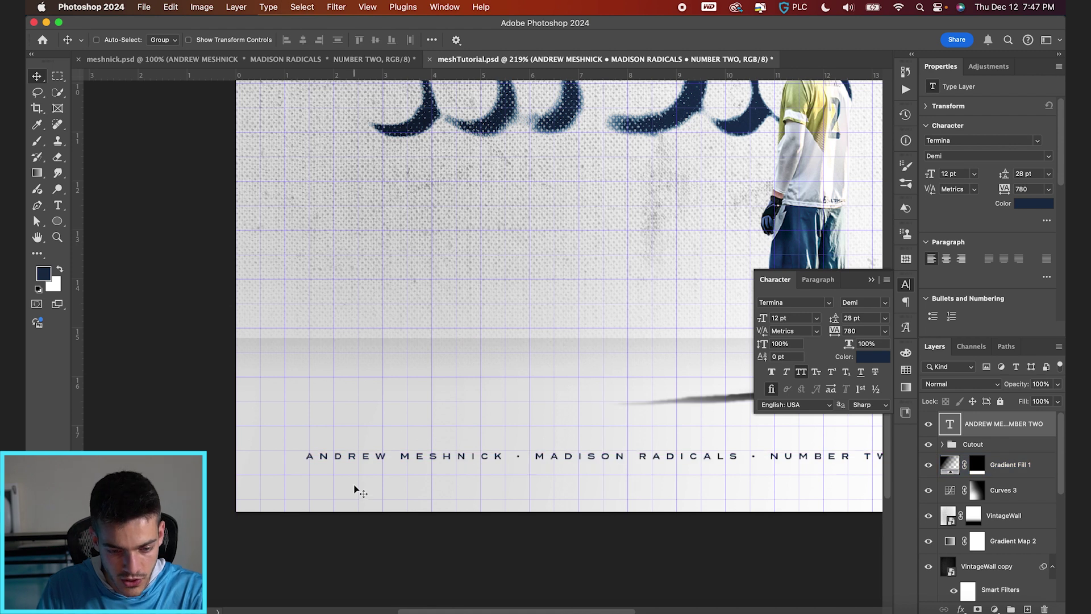
pyautogui.keyDown('super'); pyautogui.click(326, 531); pyautogui.keyUp('super')
pyautogui.press('super+z')
pyautogui.press('super+z')
pyautogui.press('super+z')
pyautogui.press('super+z')
pyautogui.press('super+z')
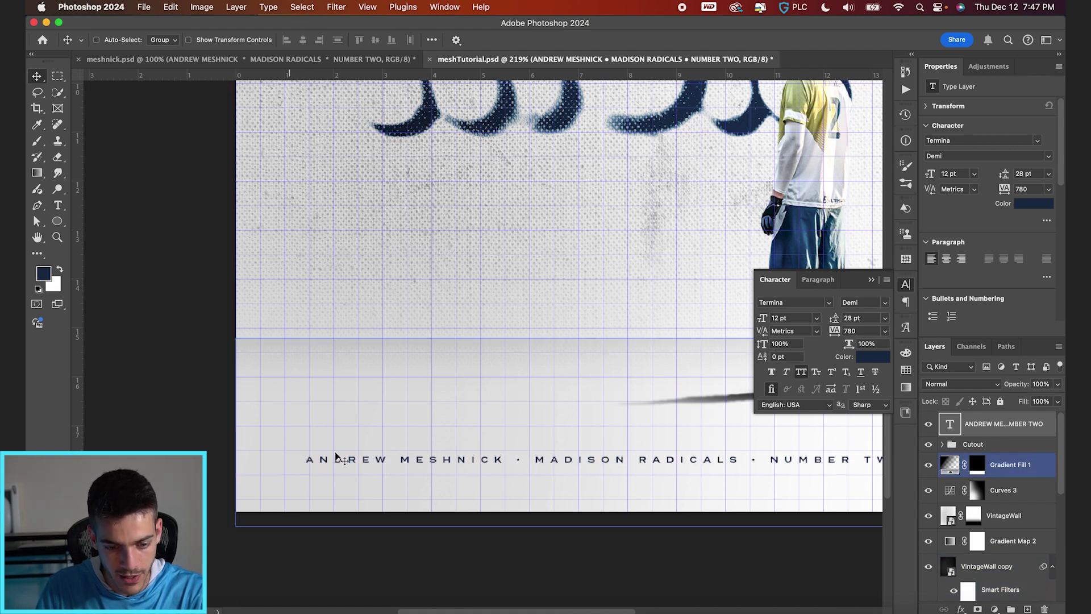
pyautogui.press('super+z')
pyautogui.press('super+z')
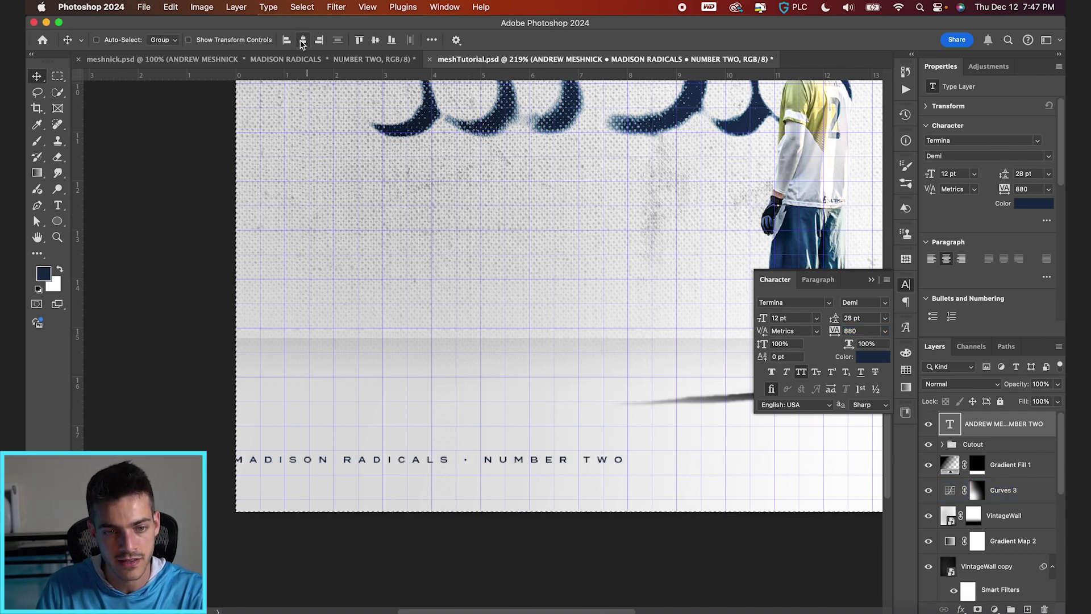
pyautogui.press('super+z')
pyautogui.press('super+z')
pyautogui.press('super+z')
# Step: Move the credits line to the horizontal centre and Alt-drag a copy to the top edge
pyautogui.press('super+0')
pyautogui.moveTo(577, 393); pyautogui.dragTo(503, 319)
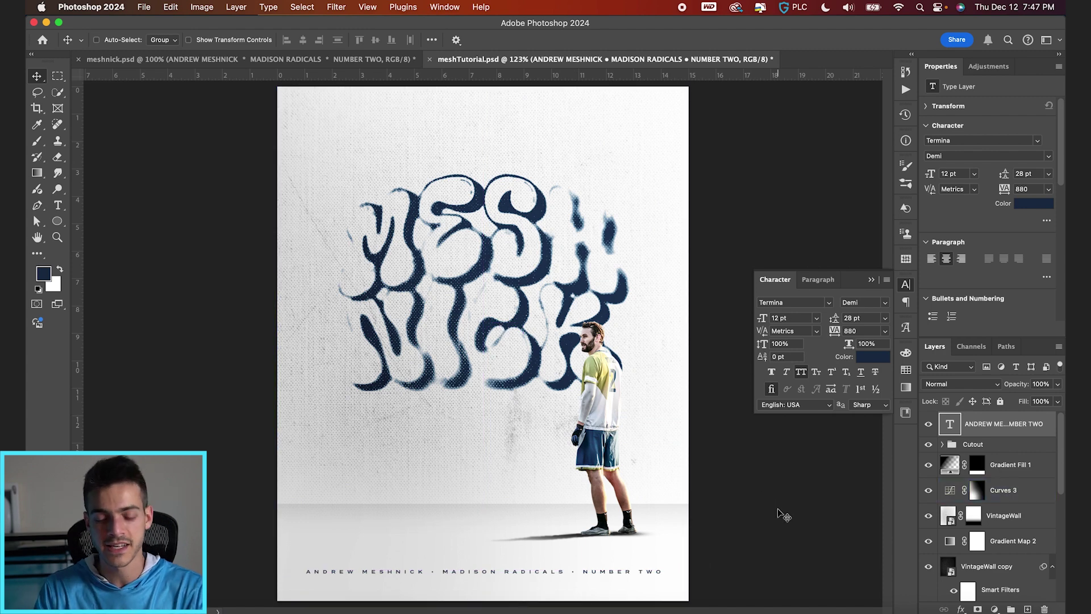
pyautogui.moveTo(783, 514); pyautogui.dragTo(592, 136)
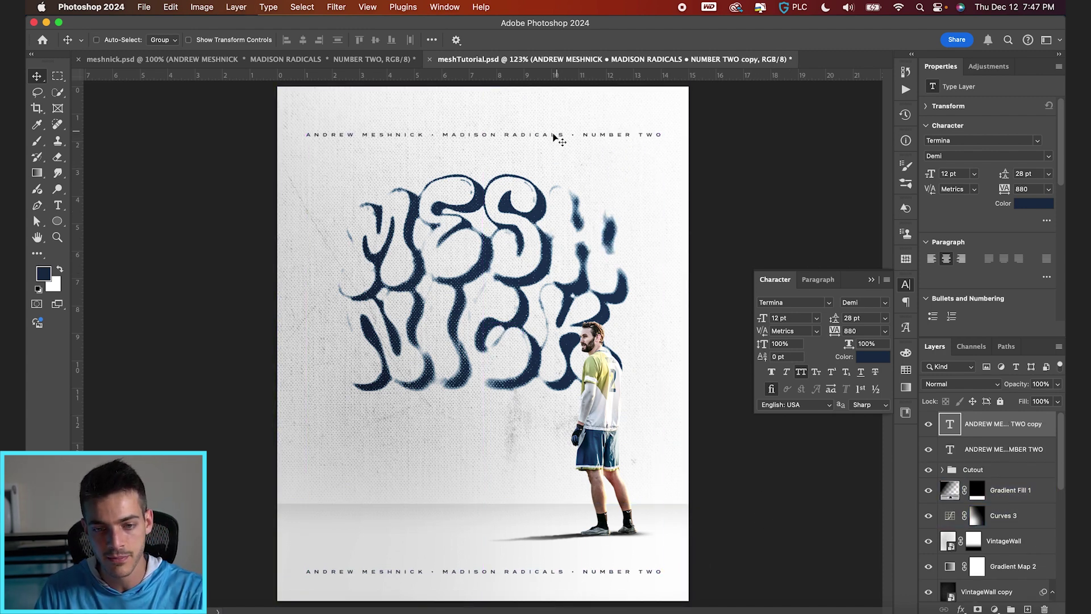
# Step: Replace the copied line's text with the player's surname in quotation marks
pyautogui.doubleClick(552, 138)
pyautogui.press('BackSpace')
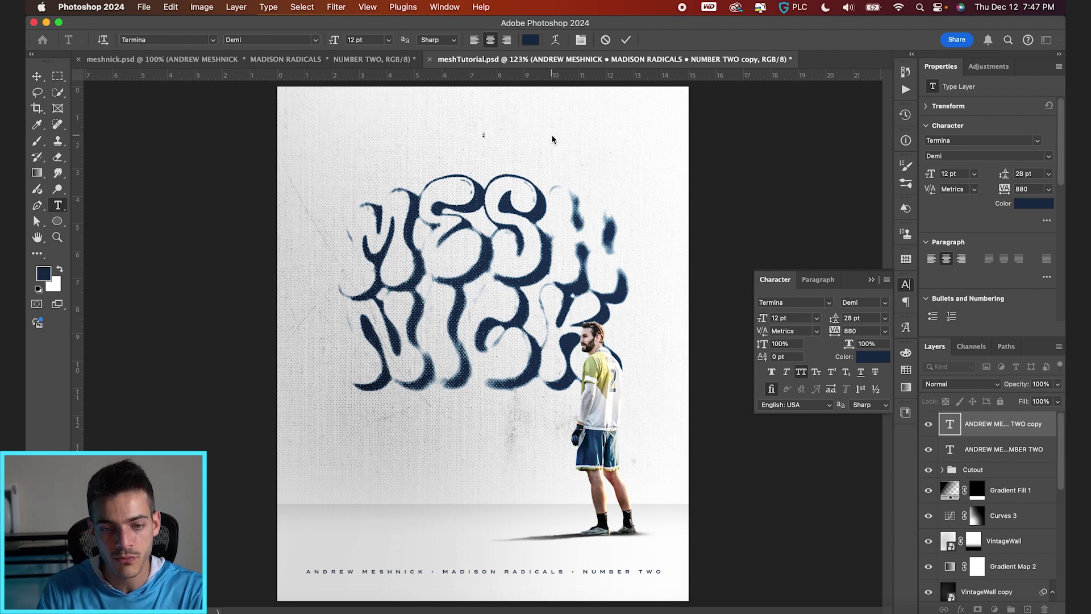
pyautogui.write('MESHNICK')
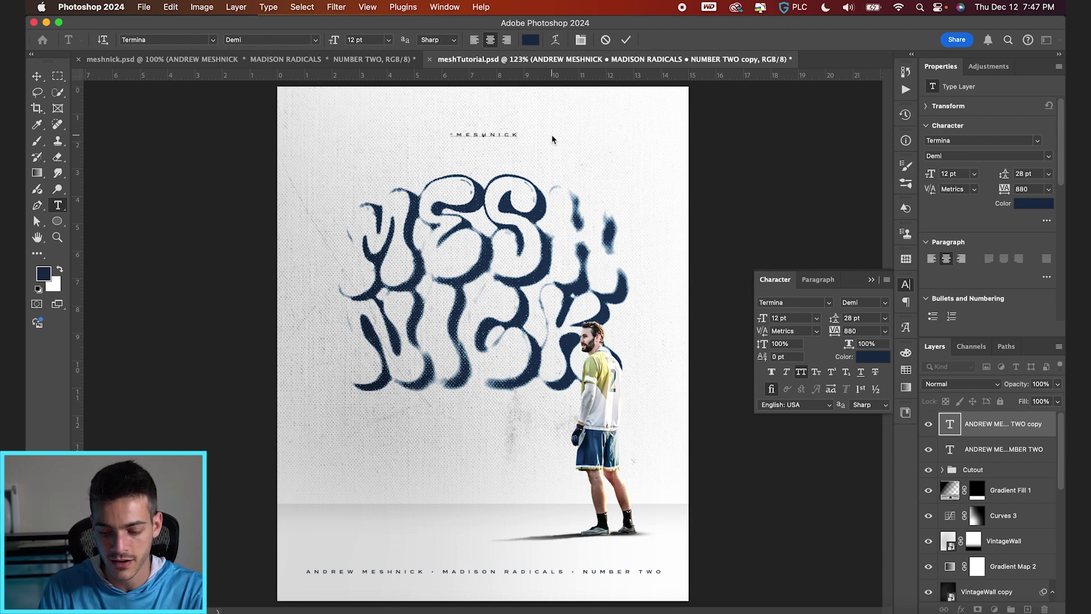
pyautogui.write('"')
pyautogui.click(625, 39)
# Step: Centre the new name line horizontally on the canvas and verify it with the grid
pyautogui.press('v')
pyautogui.press('super+a')
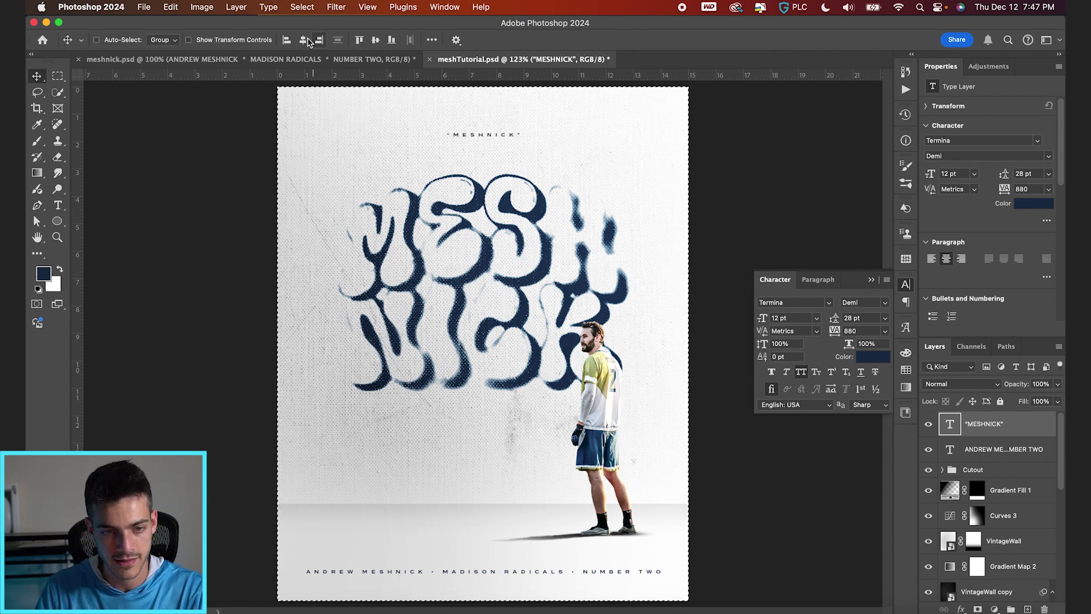
pyautogui.click(308, 41)
pyautogui.press('super+d')
pyautogui.press("super+'")
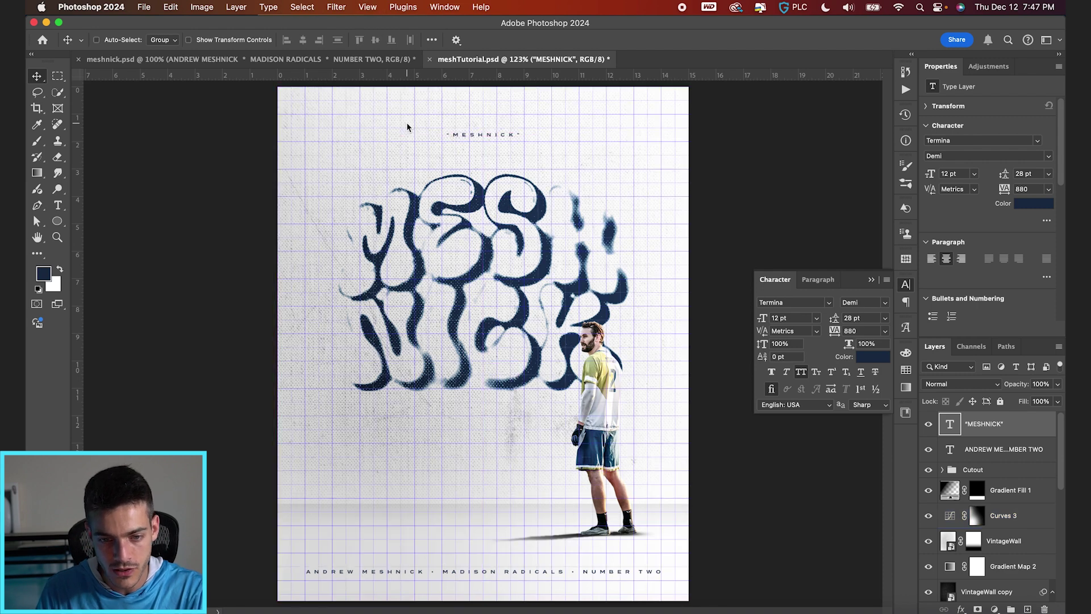
pyautogui.press("super+'")
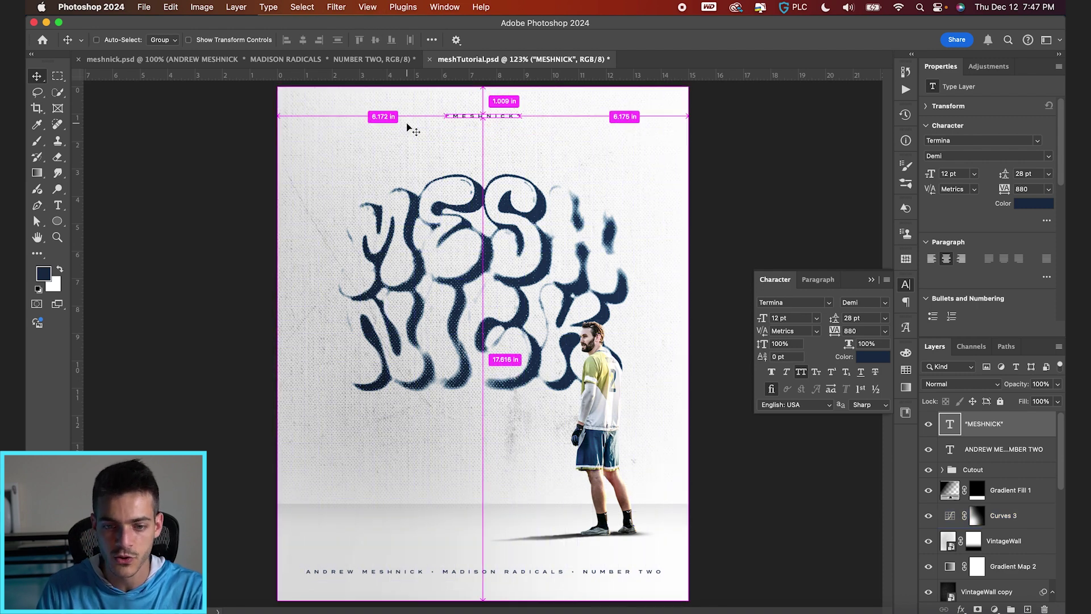
pyautogui.keyDown('super'); pyautogui.click(659, 327); pyautogui.keyUp('super')
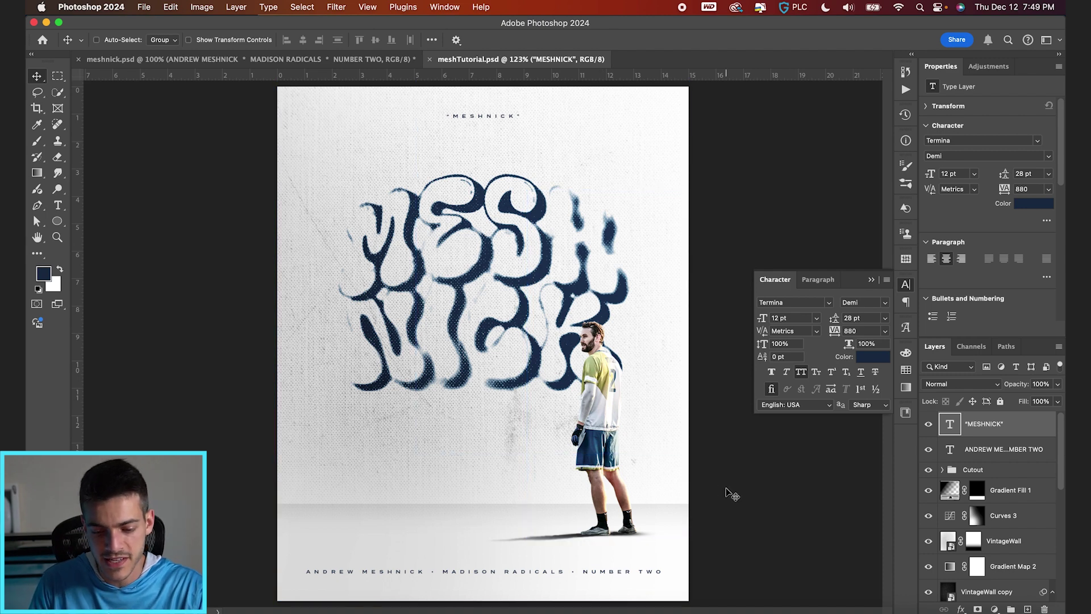
# Step: Move the player cutout group slightly lower on the poster
pyautogui.keyDown('super'); pyautogui.click(662, 461); pyautogui.keyUp('super')
pyautogui.keyDown('super'); pyautogui.click(676, 474); pyautogui.keyUp('super')
pyautogui.keyDown('super'); pyautogui.click(682, 489); pyautogui.keyUp('super')
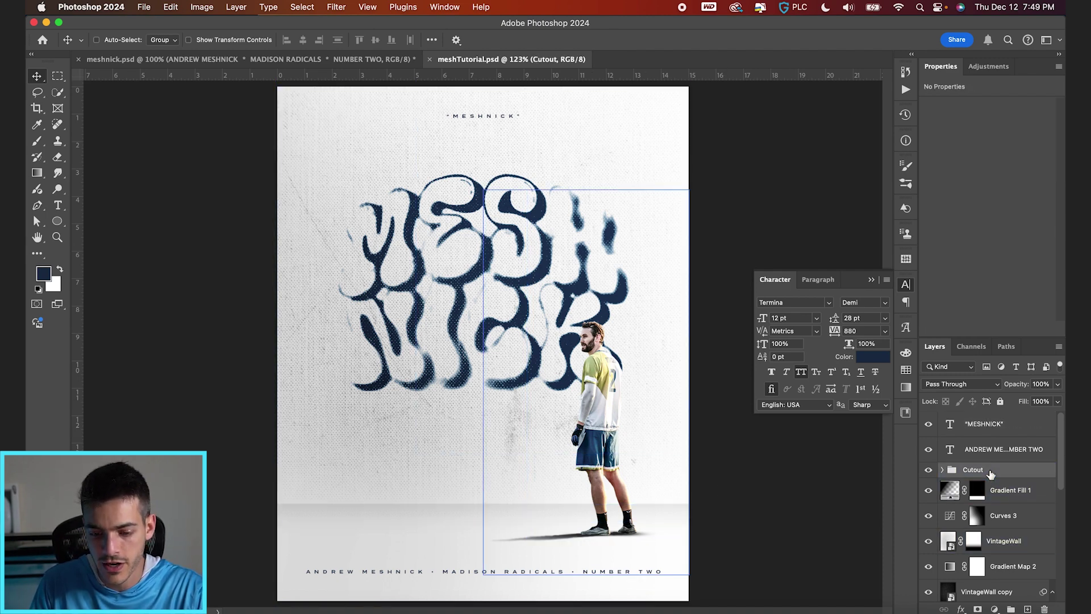
pyautogui.moveTo(728, 500); pyautogui.dragTo(718, 511)
pyautogui.click(1002, 490)
# Step: Replace VintageWall's mask with a gradient mask fading the wall texture toward the floor
pyautogui.click(968, 541)
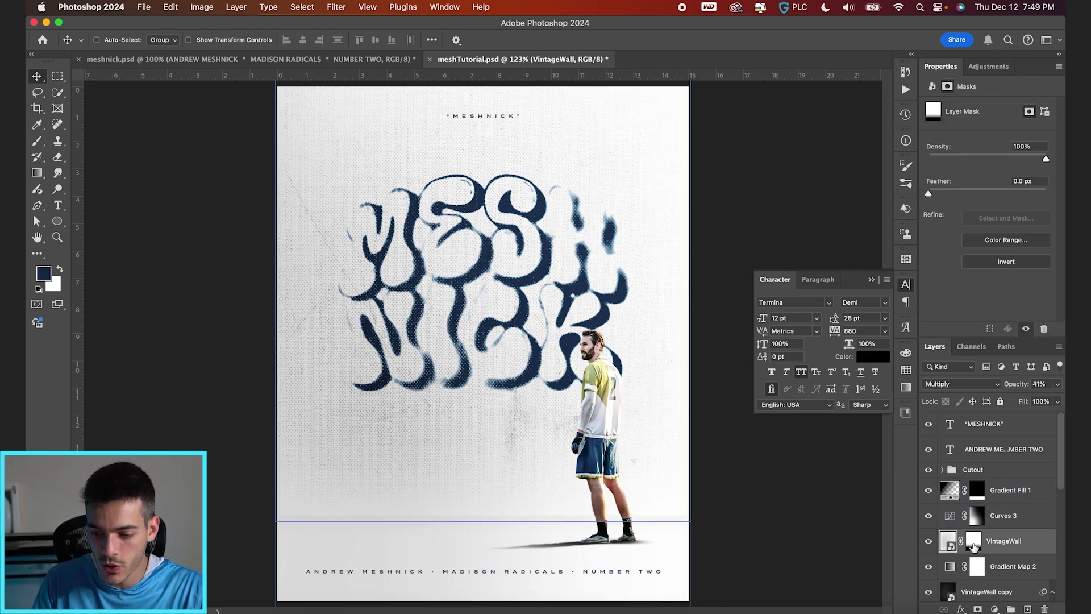
pyautogui.rightClick(973, 546)
pyautogui.click(941, 510)
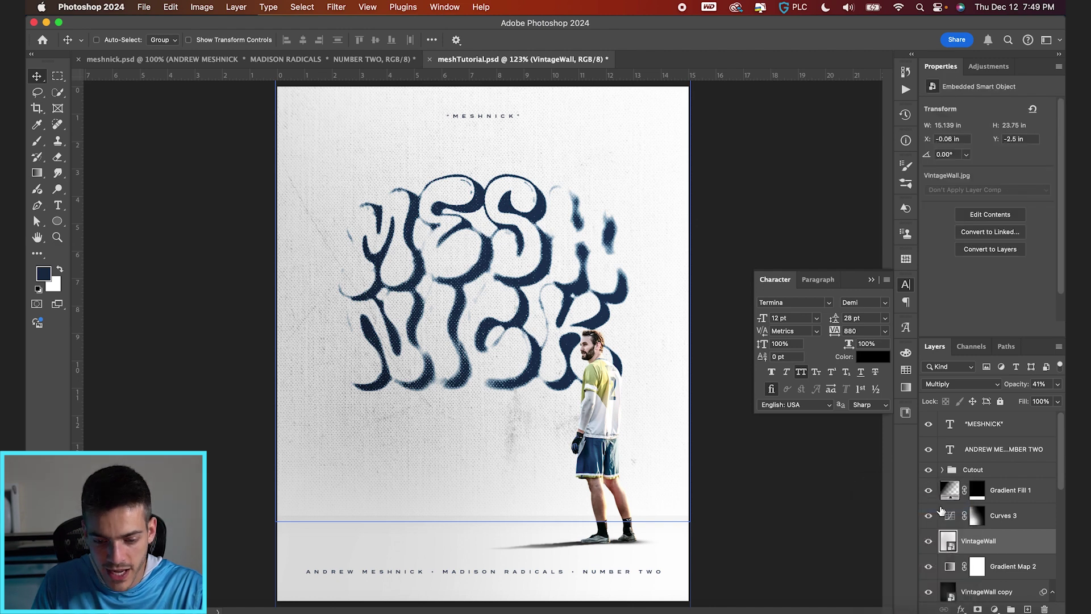
pyautogui.click(977, 608)
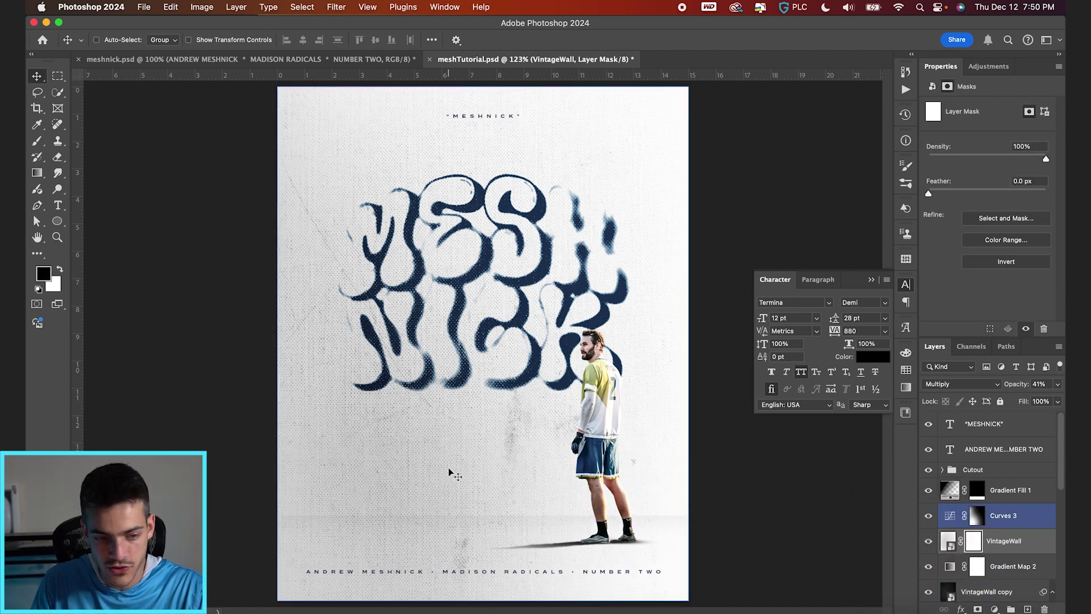
pyautogui.press('g')
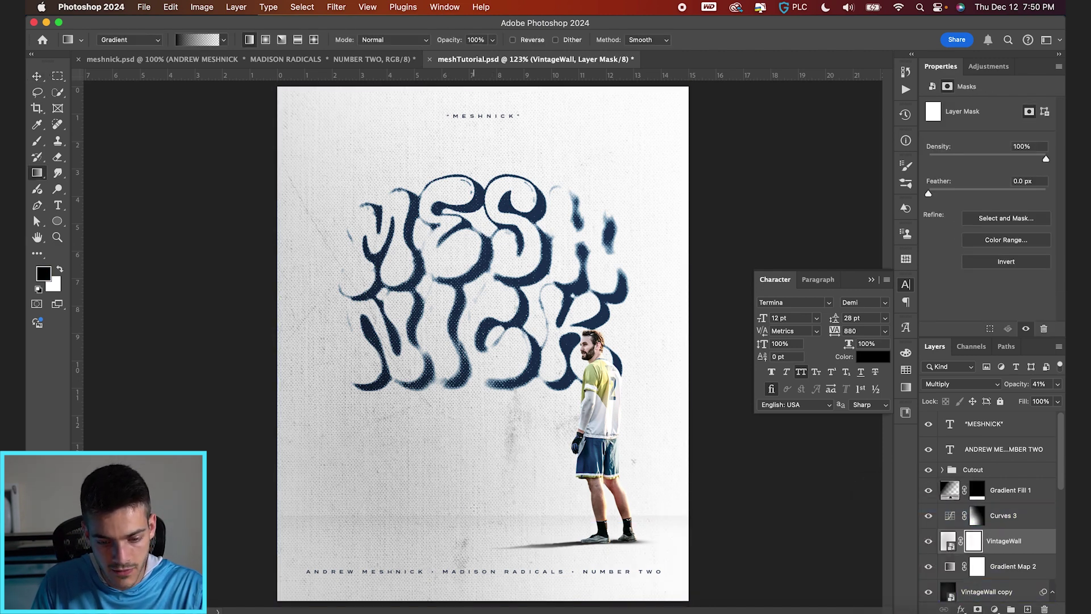
pyautogui.moveTo(474, 498); pyautogui.dragTo(473, 458)
pyautogui.moveTo(473, 498); pyautogui.dragTo(474, 518)
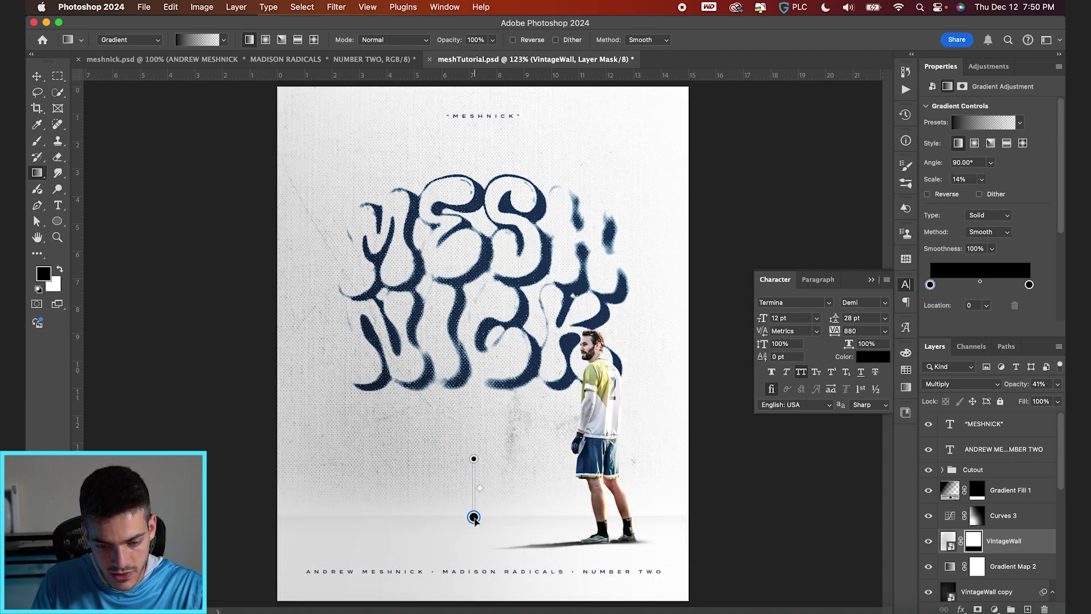
pyautogui.press('v')
# Step: Scale the MESH NICK title to about 105% and gather the layers into Group 2
pyautogui.scroll(-5, 974, 482)
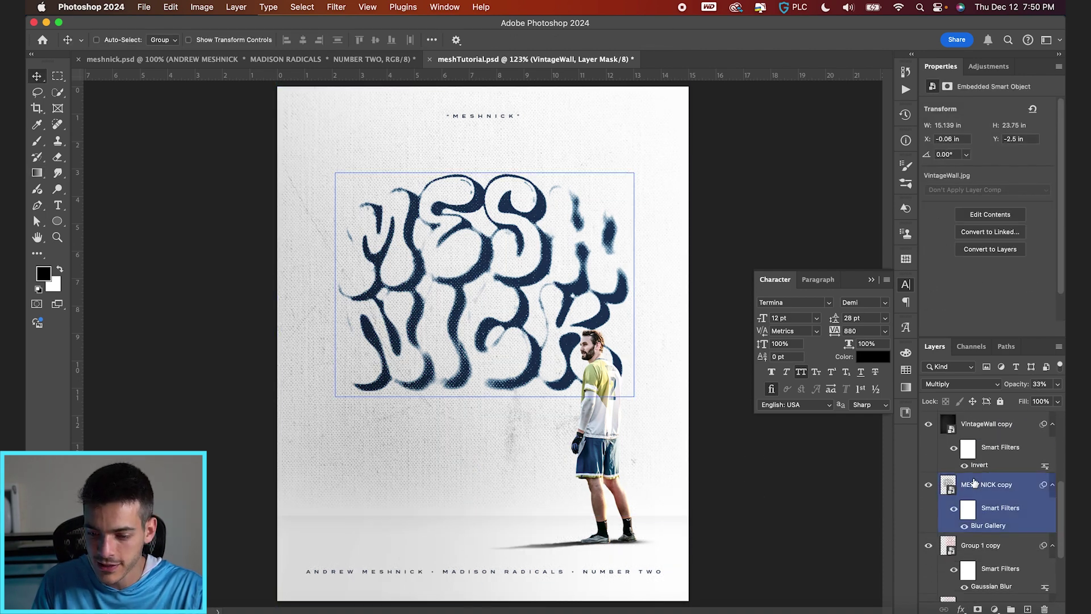
pyautogui.keyDown('super'); pyautogui.click(975, 489); pyautogui.keyUp('super')
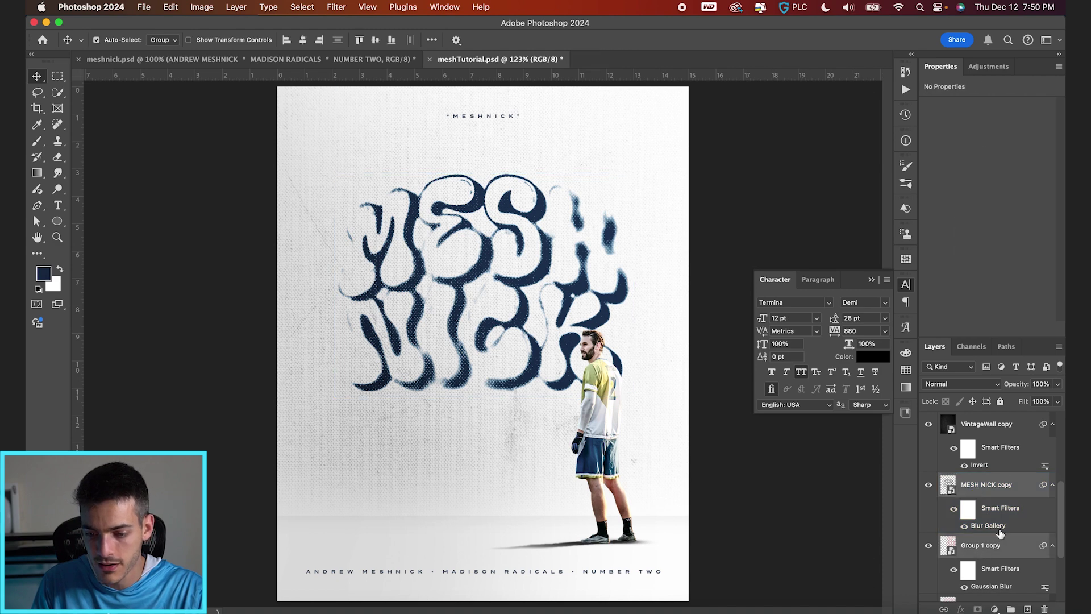
pyautogui.press('super+t')
pyautogui.moveTo(333, 451); pyautogui.dragTo(319, 463)
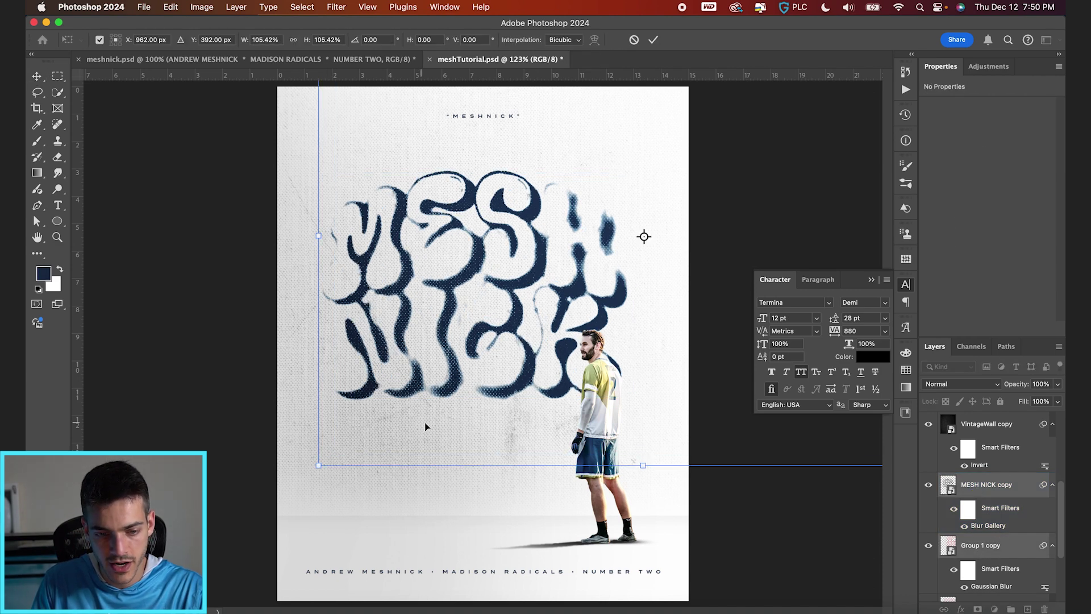
pyautogui.moveTo(425, 421); pyautogui.dragTo(425, 423)
pyautogui.press('Return')
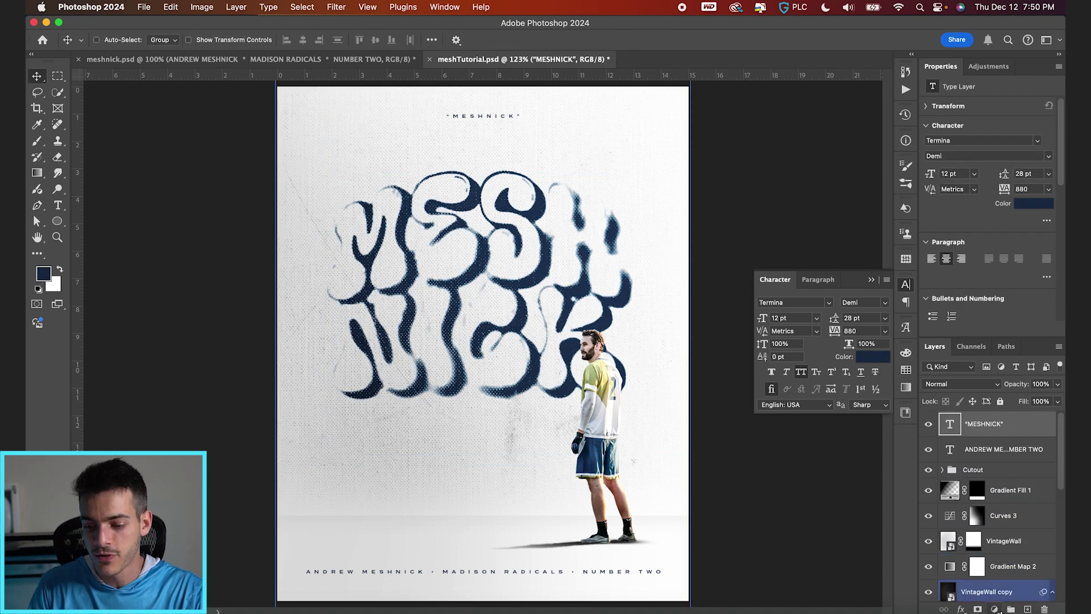
pyautogui.click(970, 420)
# Step: Rename the group to Finishing and add a new empty layer inside it
pyautogui.doubleClick(973, 420)
pyautogui.write('F')
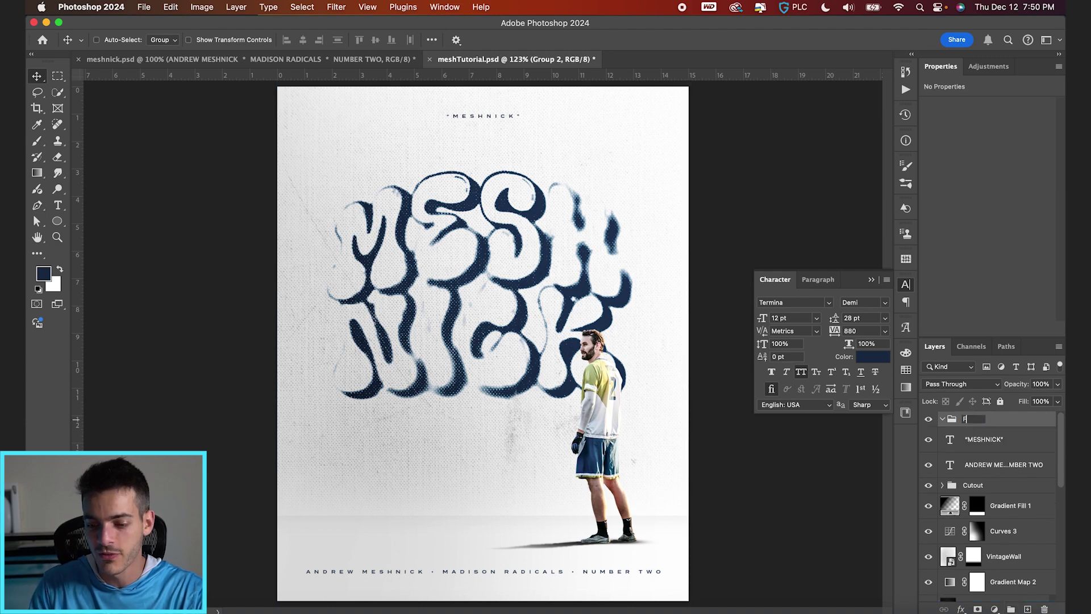
pyautogui.write('inishing')
pyautogui.press('Return')
pyautogui.press('super+shift+alt+n')
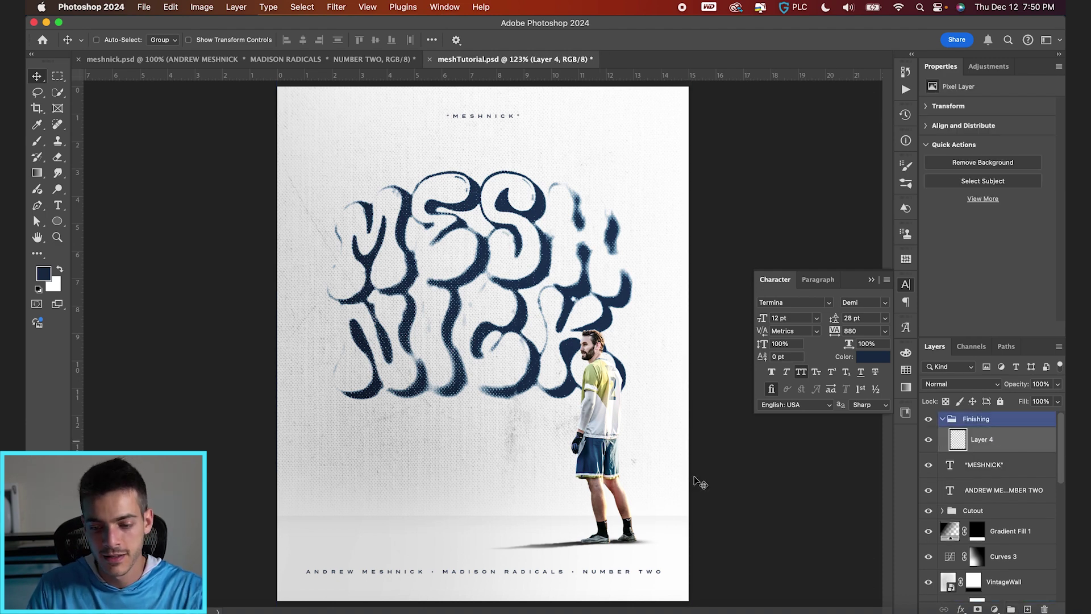
# Step: Fill the new layer with 50% gray
pyautogui.press('super+a')
pyautogui.press('w')
pyautogui.rightClick(628, 458)
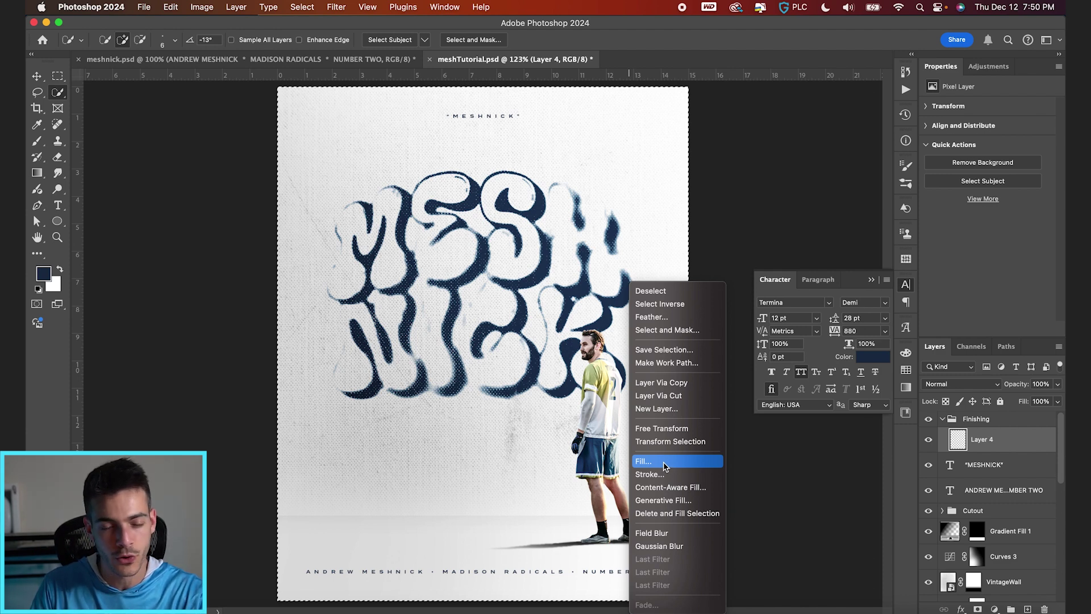
pyautogui.click(664, 463)
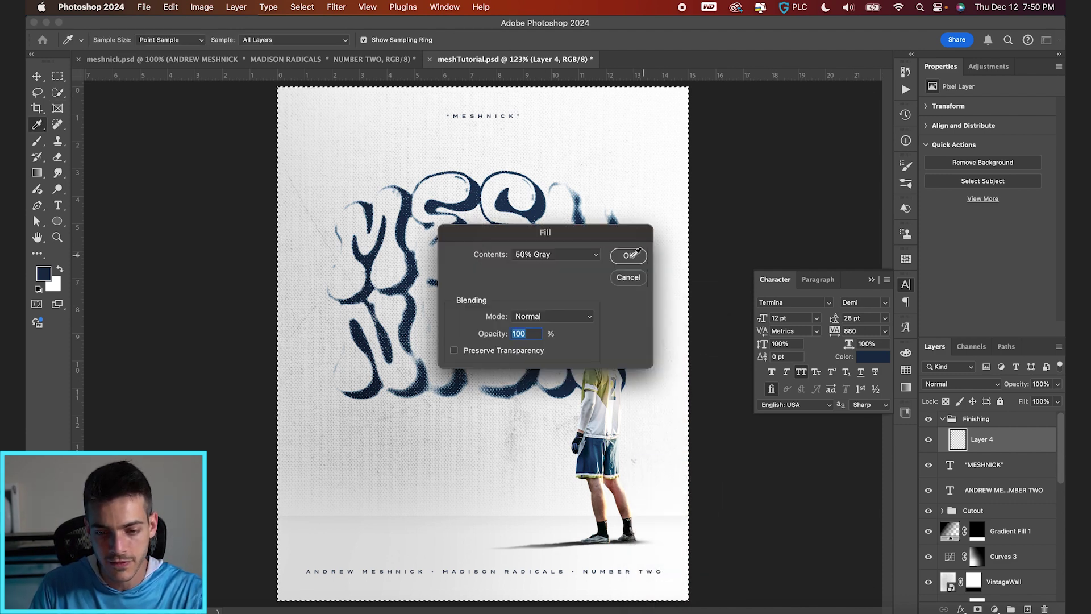
pyautogui.click(628, 255)
# Step: Convert the gray layer to a smart object and apply 6% monochromatic Add Noise
pyautogui.click(336, 7)
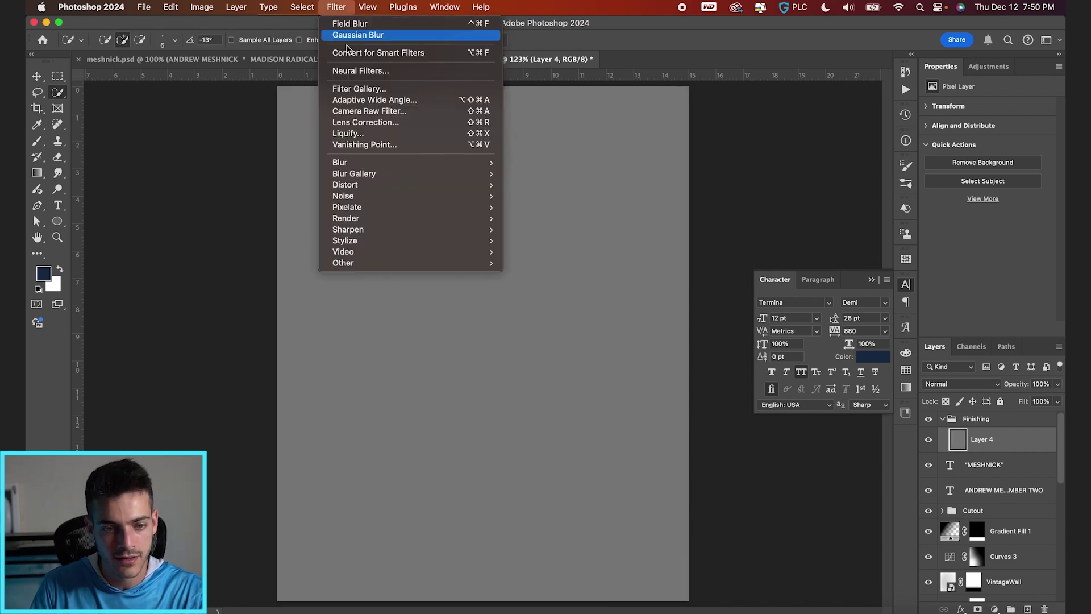
pyautogui.click(347, 52)
pyautogui.click(335, 7)
pyautogui.moveTo(423, 192)
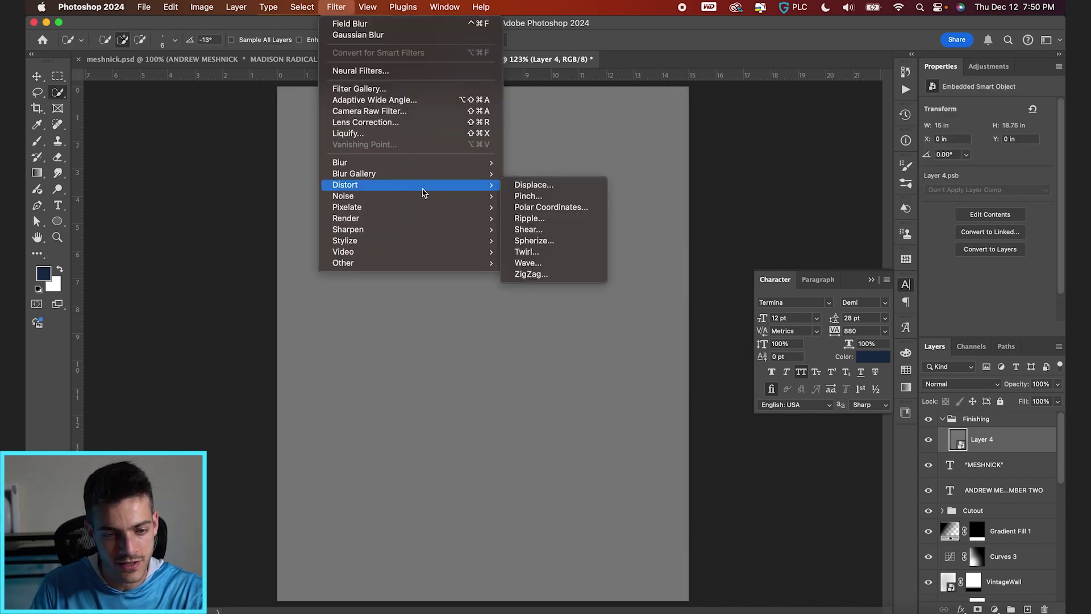
pyautogui.click(534, 196)
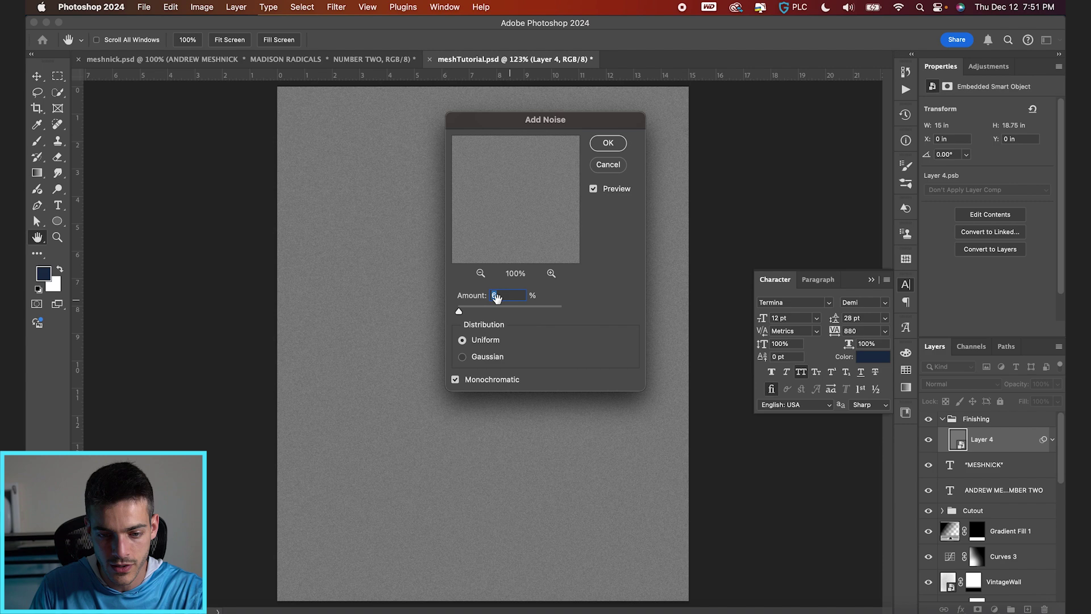
pyautogui.press('Return')
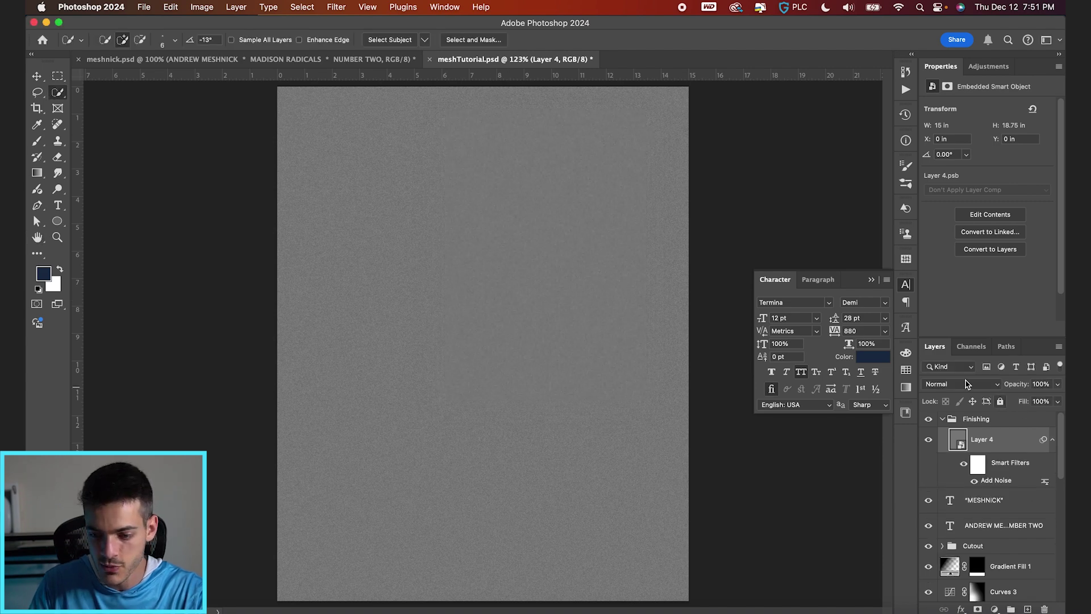
# Step: Blend the grain layer in Hard Light at about 60% opacity and compare it on and off
pyautogui.click(966, 384)
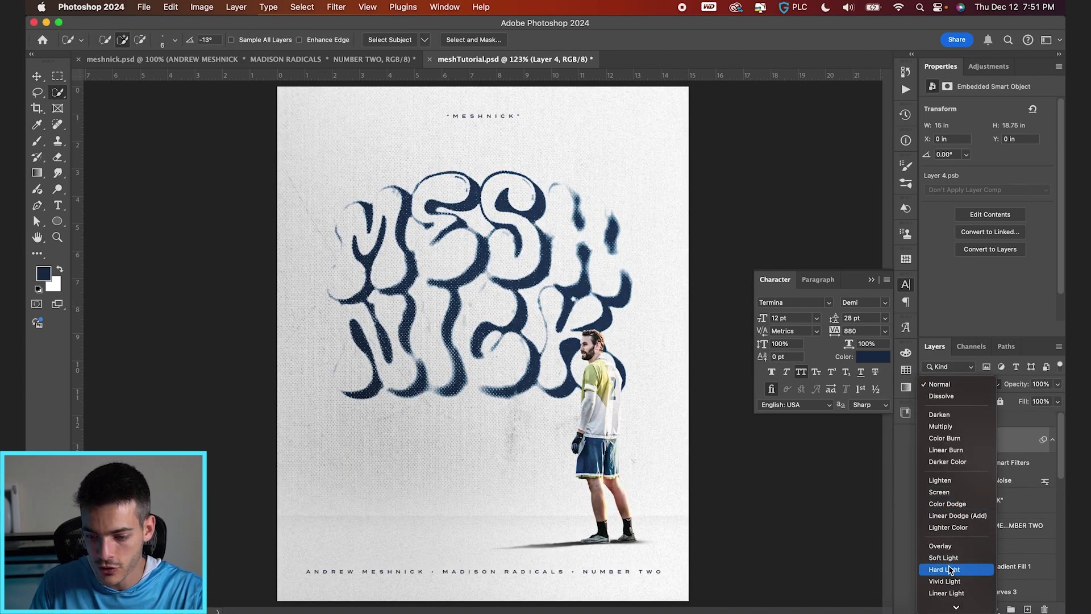
pyautogui.click(948, 569)
pyautogui.moveTo(1015, 386); pyautogui.dragTo(991, 386)
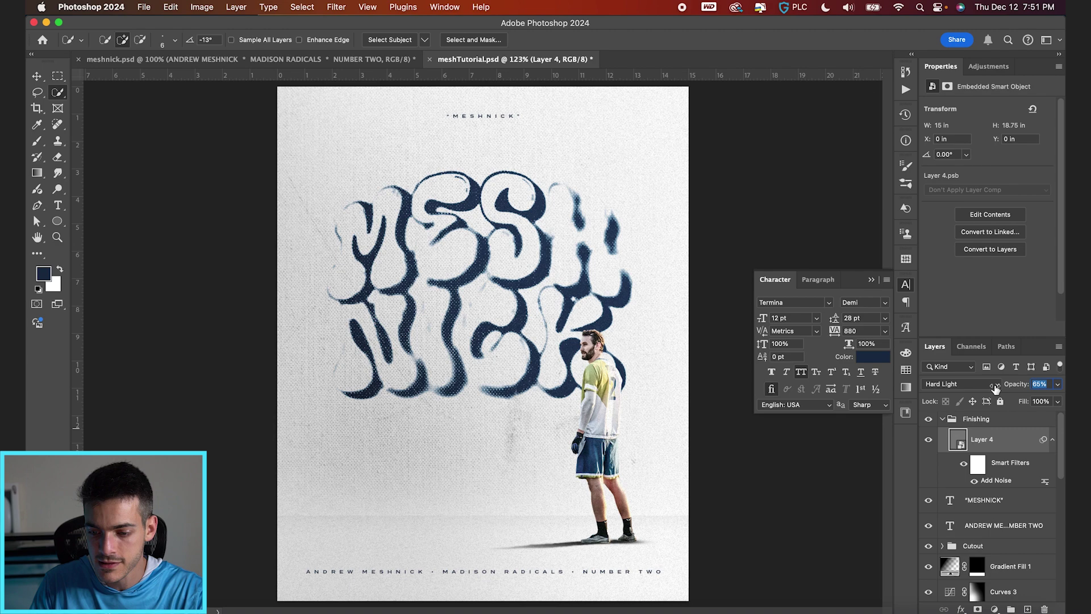
pyautogui.scroll(6, 707, 372)
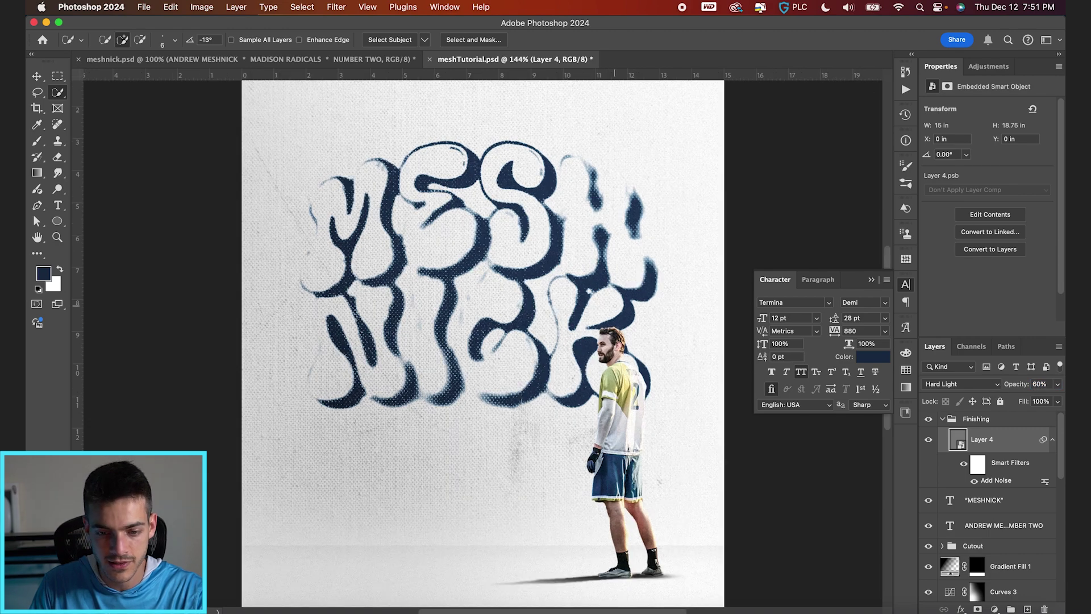
pyautogui.press('v')
pyautogui.scroll(4, 619, 311)
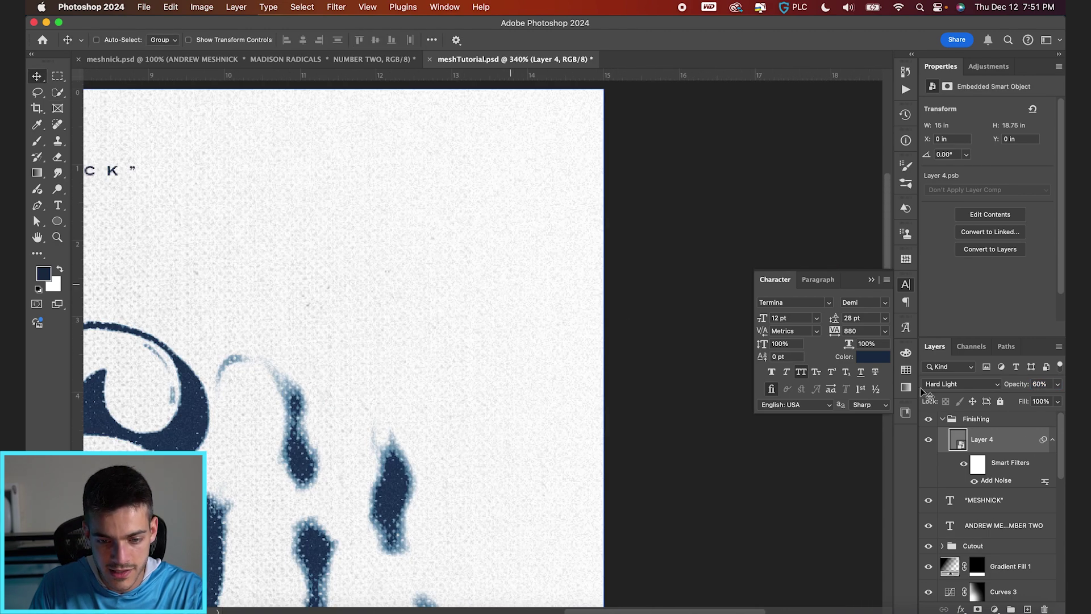
pyautogui.click(928, 440)
pyautogui.click(928, 440)
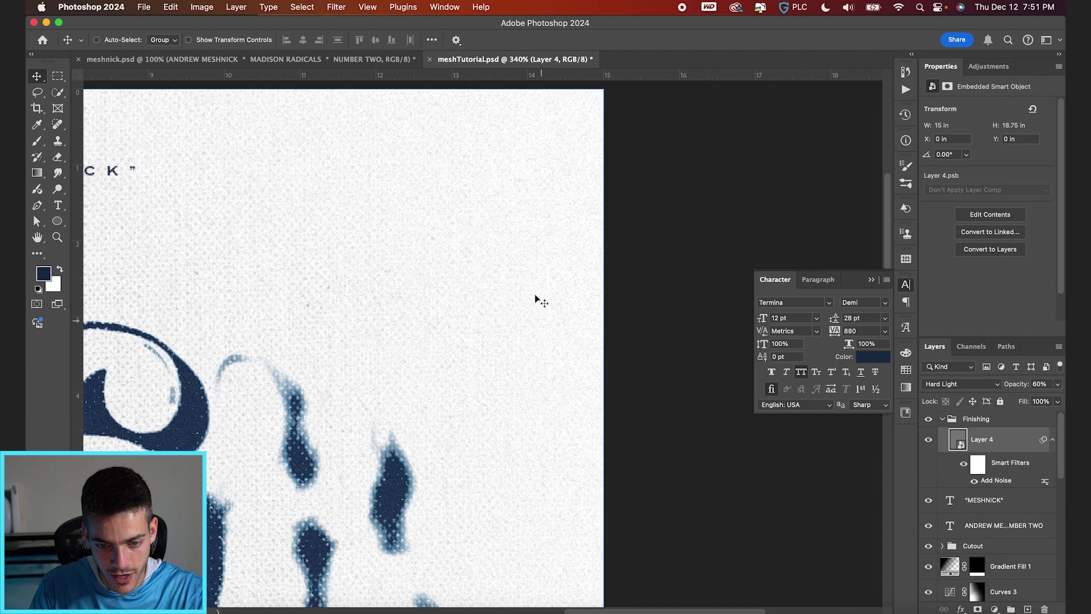
pyautogui.scroll(-10, 582, 249)
pyautogui.hscroll(-3, 583, 250)
pyautogui.scroll(-3, 582, 250)
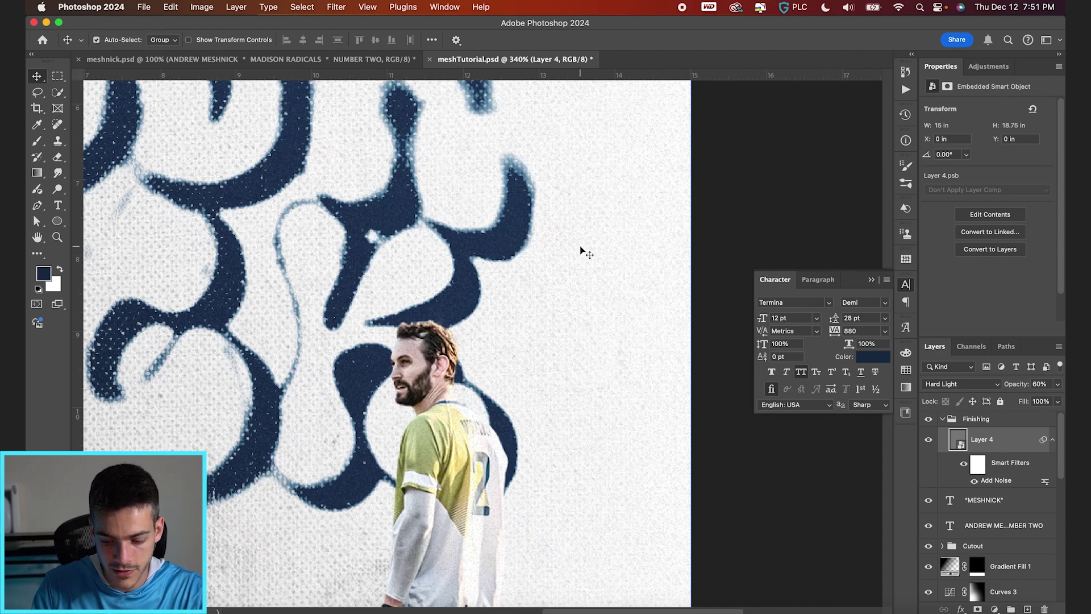
pyautogui.press('super+0')
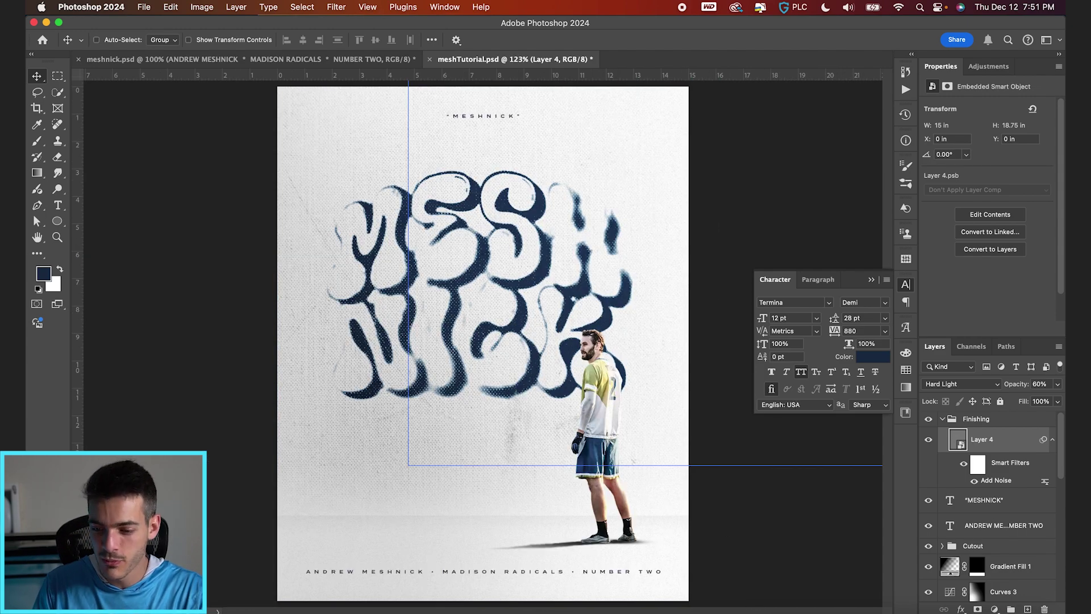
pyautogui.click(994, 608)
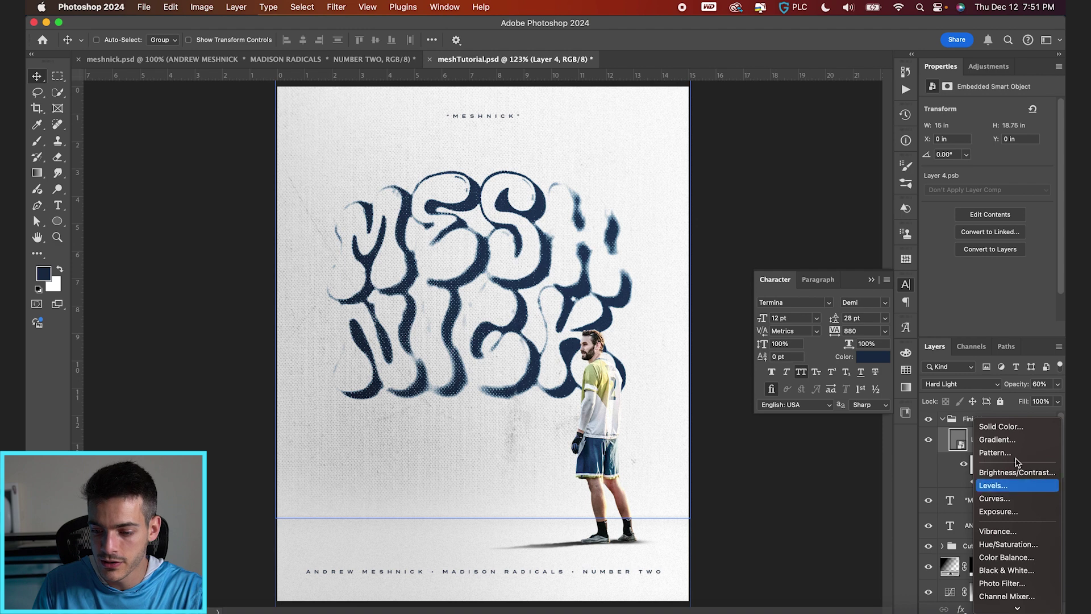
# Step: Add a Black, White gradient fill layer at a 49.5° angle
pyautogui.click(1017, 441)
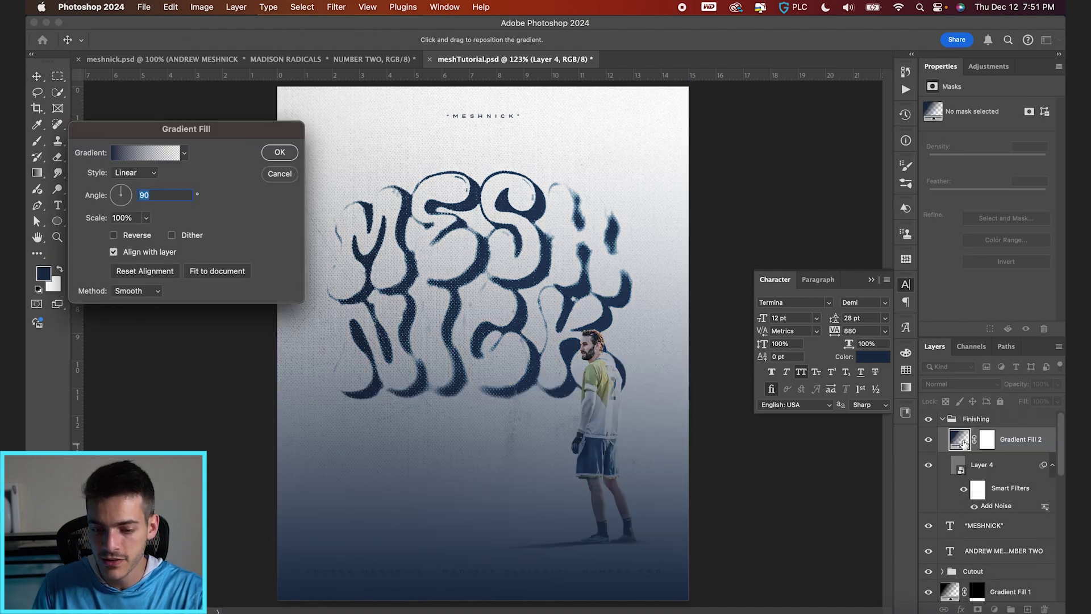
pyautogui.click(144, 154)
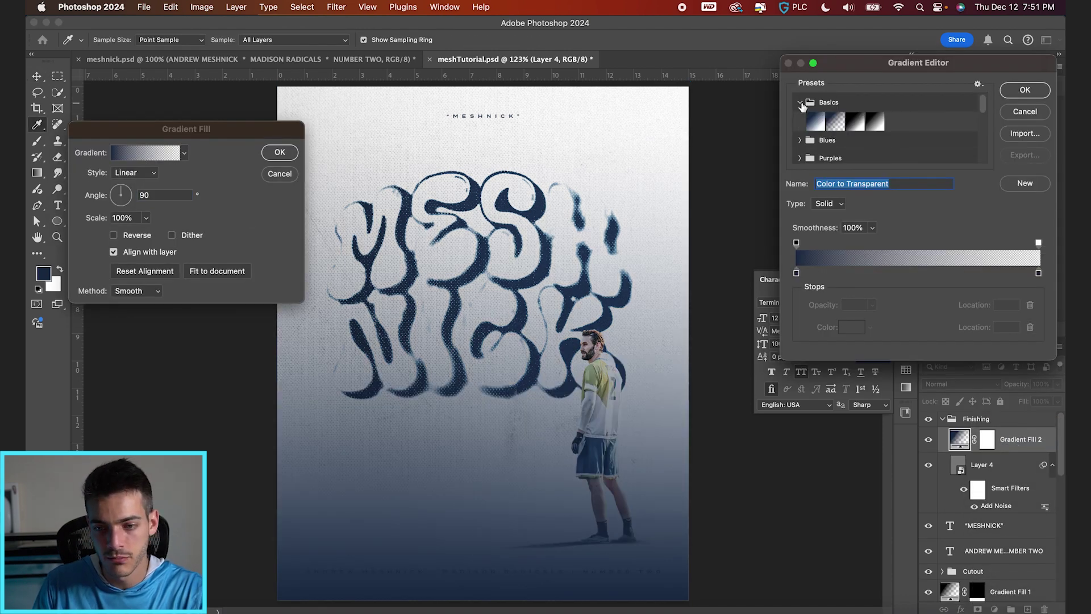
pyautogui.click(855, 122)
pyautogui.click(796, 273)
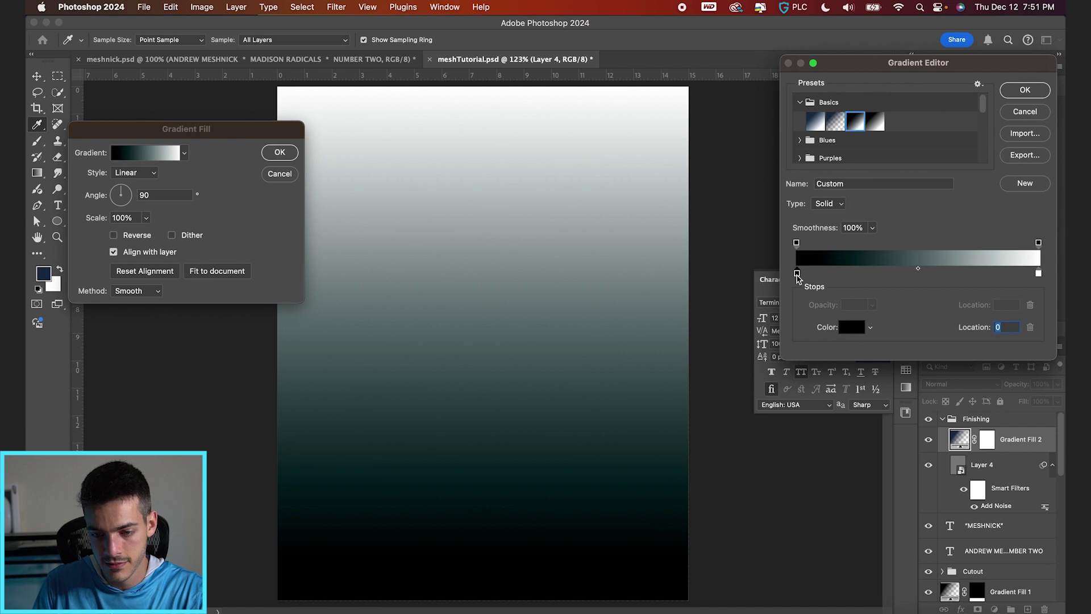
pyautogui.doubleClick(797, 274)
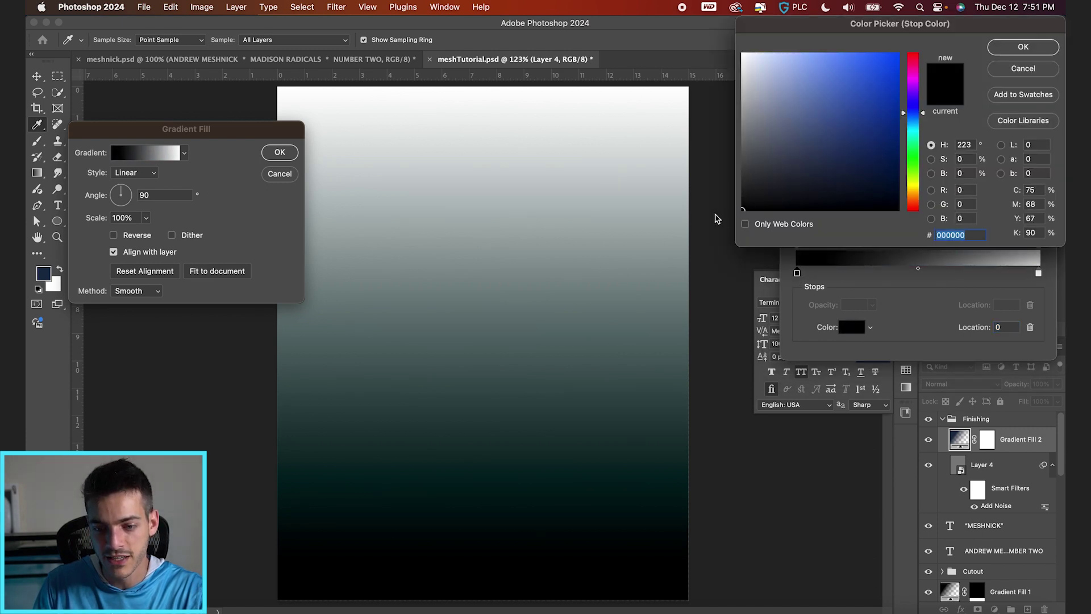
pyautogui.press('Return')
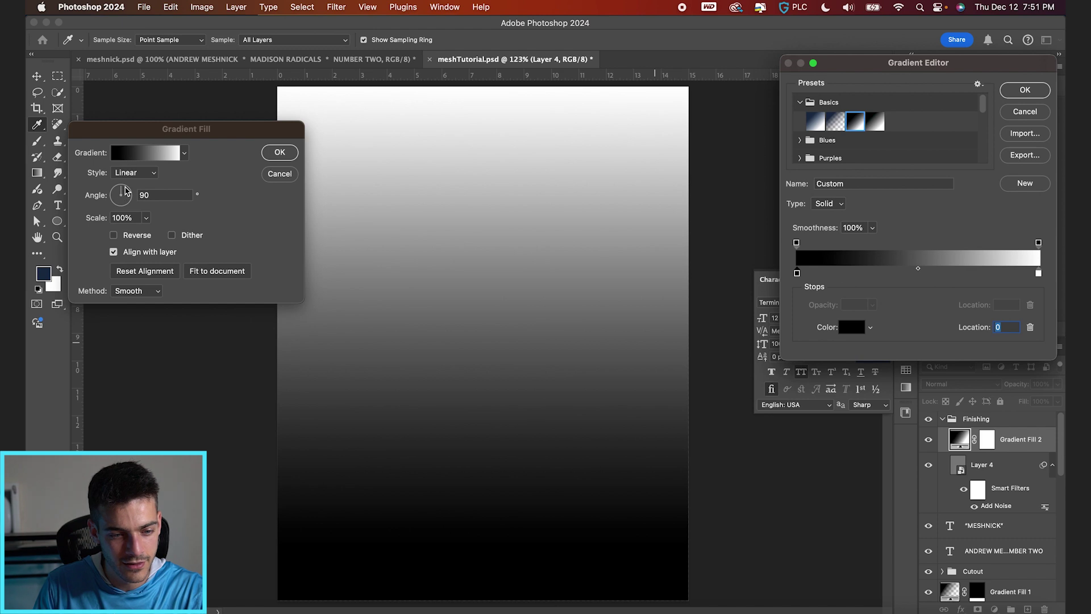
pyautogui.click(126, 190)
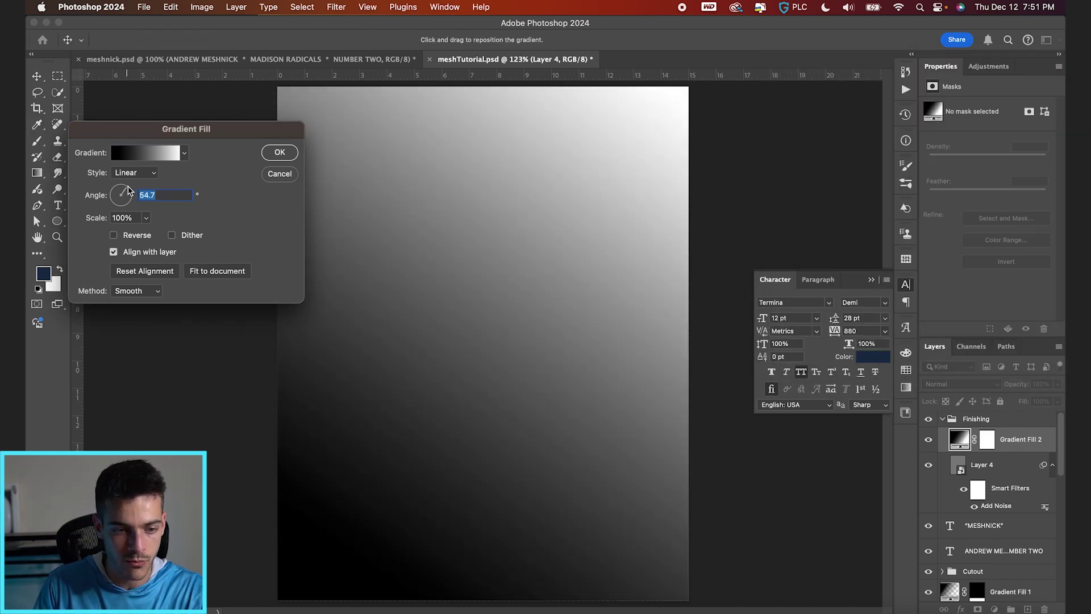
pyautogui.click(280, 153)
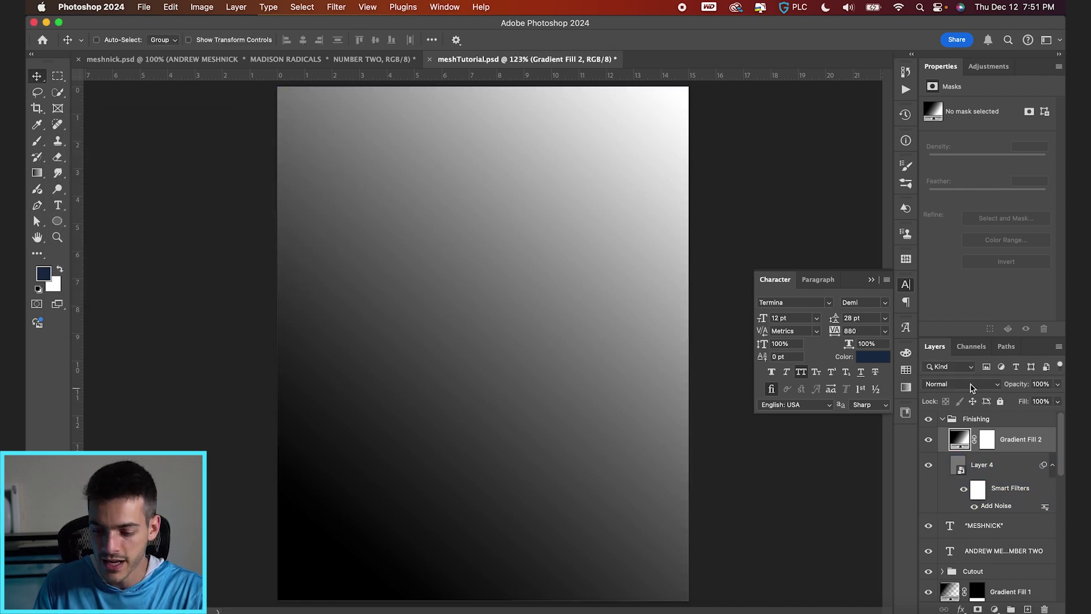
# Step: Set the gradient to Overlay at 81% opacity, place it beneath Layer 4, and save
pyautogui.click(966, 384)
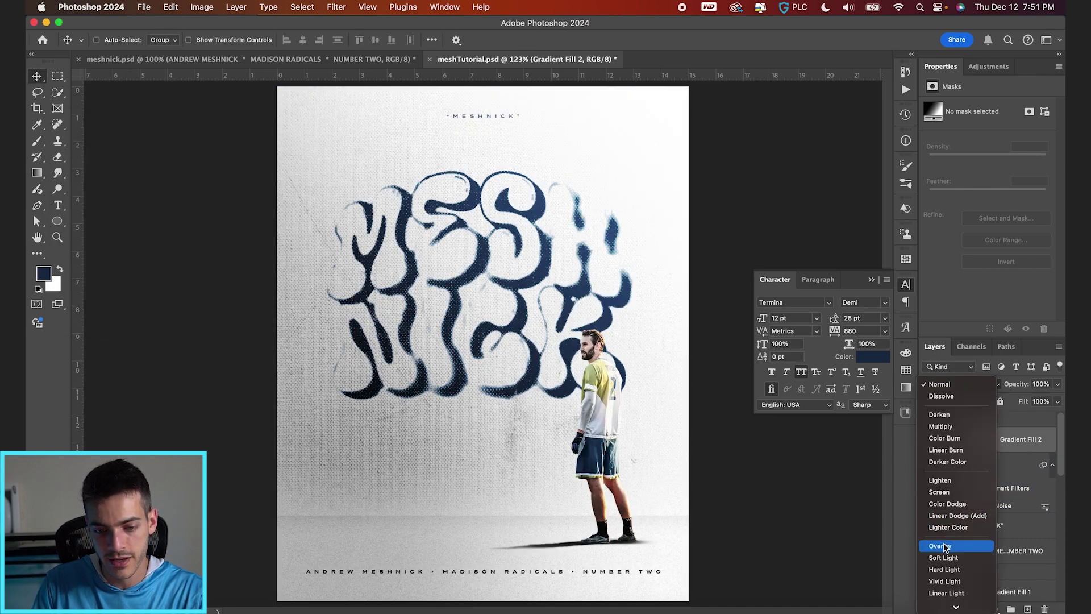
pyautogui.click(943, 546)
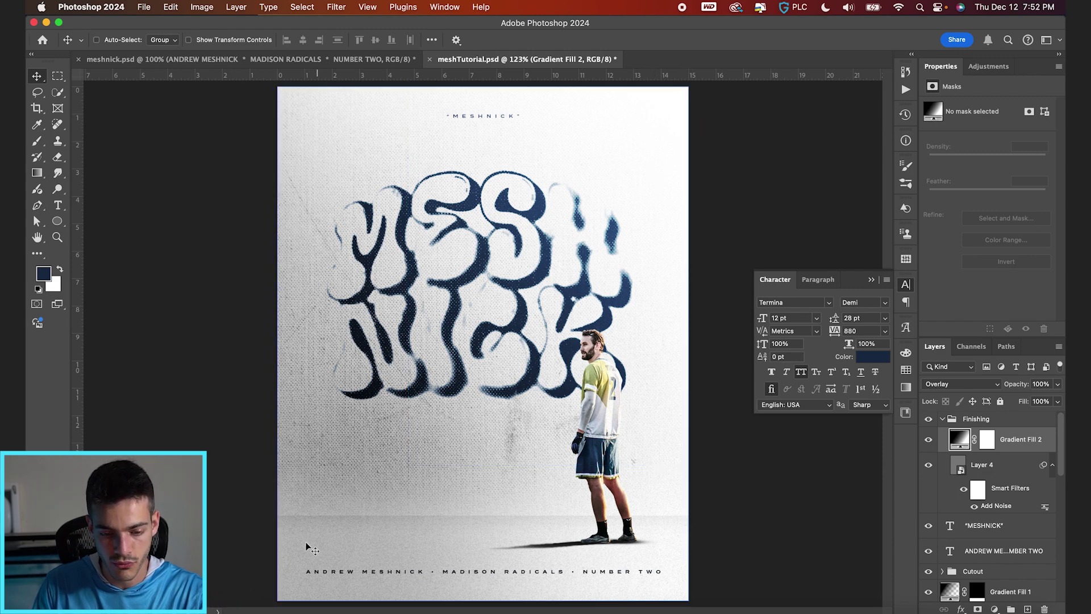
pyautogui.click(931, 440)
pyautogui.click(931, 441)
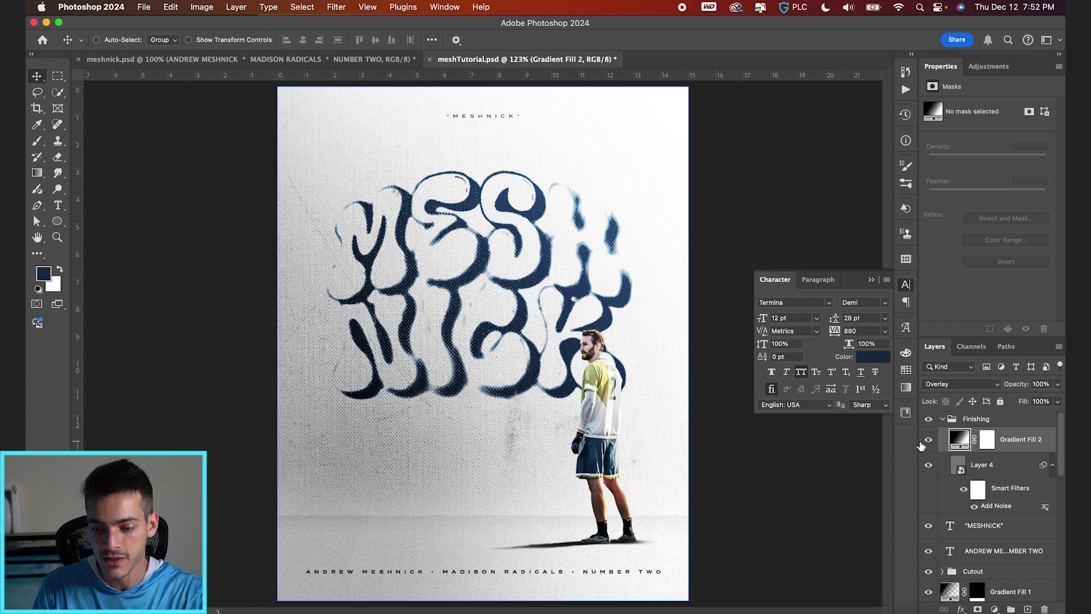
pyautogui.moveTo(1020, 385); pyautogui.dragTo(1008, 387)
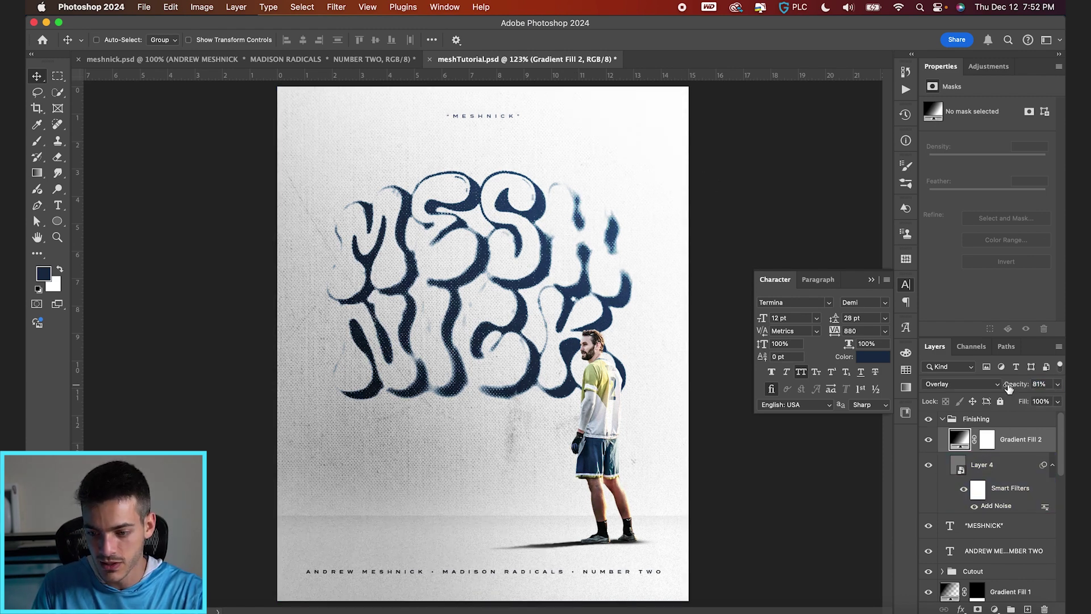
pyautogui.moveTo(966, 441); pyautogui.dragTo(974, 508)
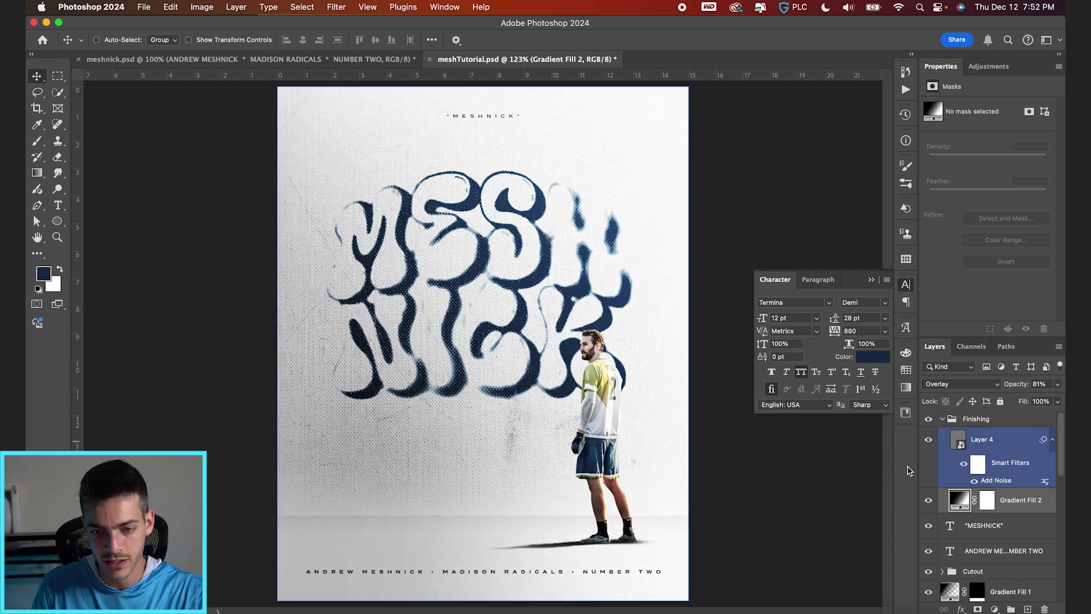
pyautogui.press('super+z')
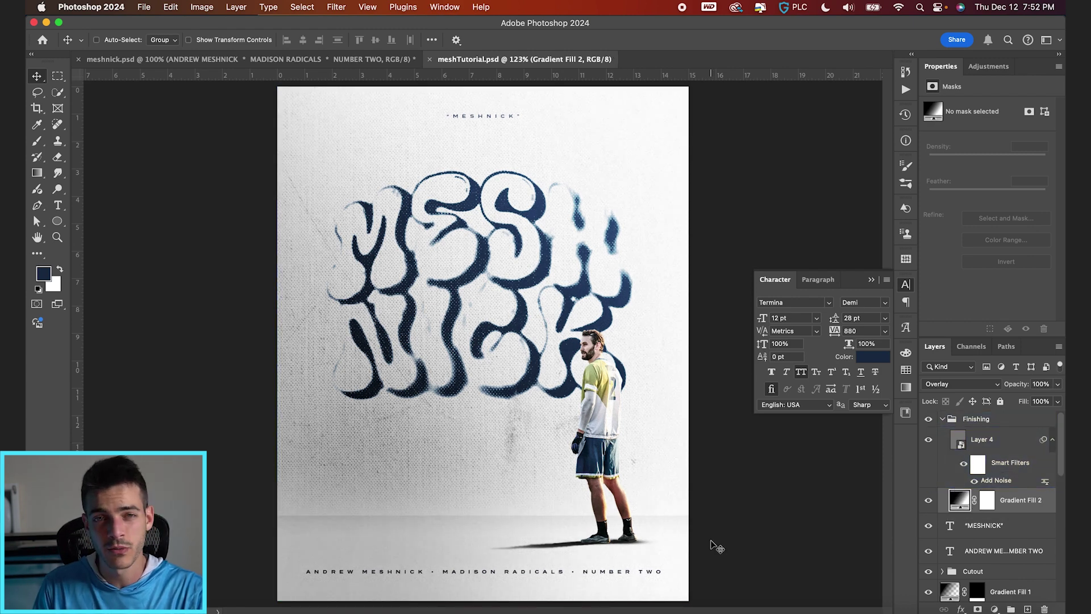
# Step: Add a Selective Color layer adjusting Whites to Cyan +5, Yellow −8, Black +1
pyautogui.click(995, 609)
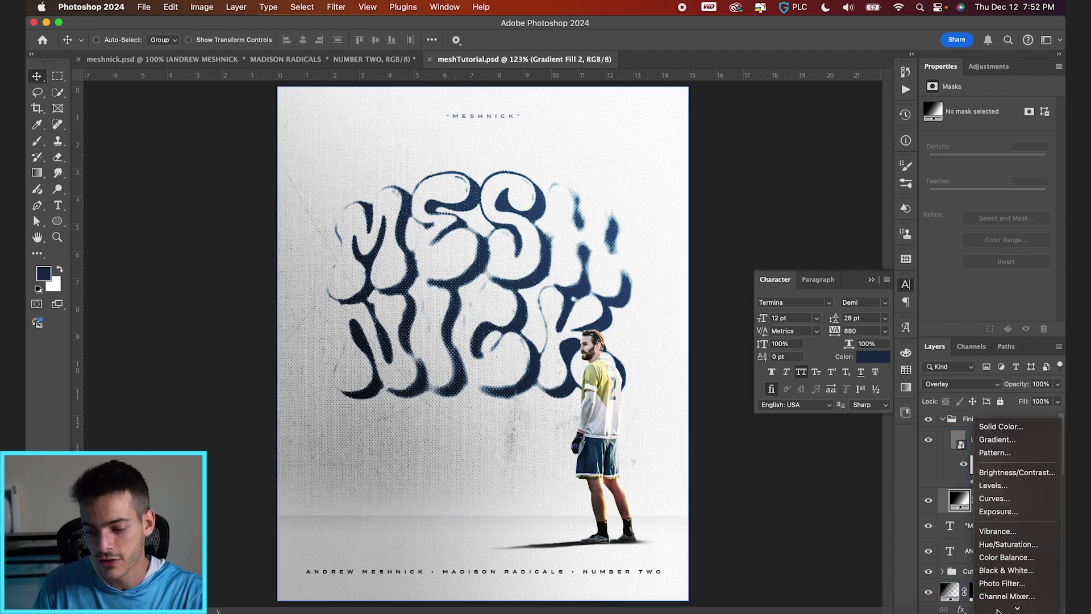
pyautogui.scroll(-3, 1000, 602)
pyautogui.click(999, 599)
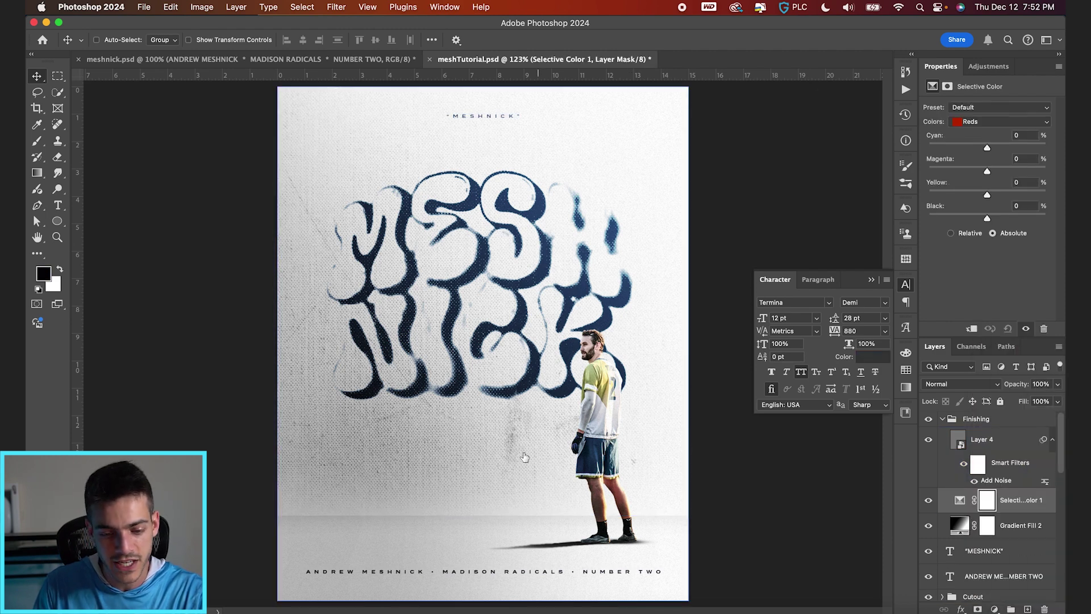
pyautogui.click(992, 122)
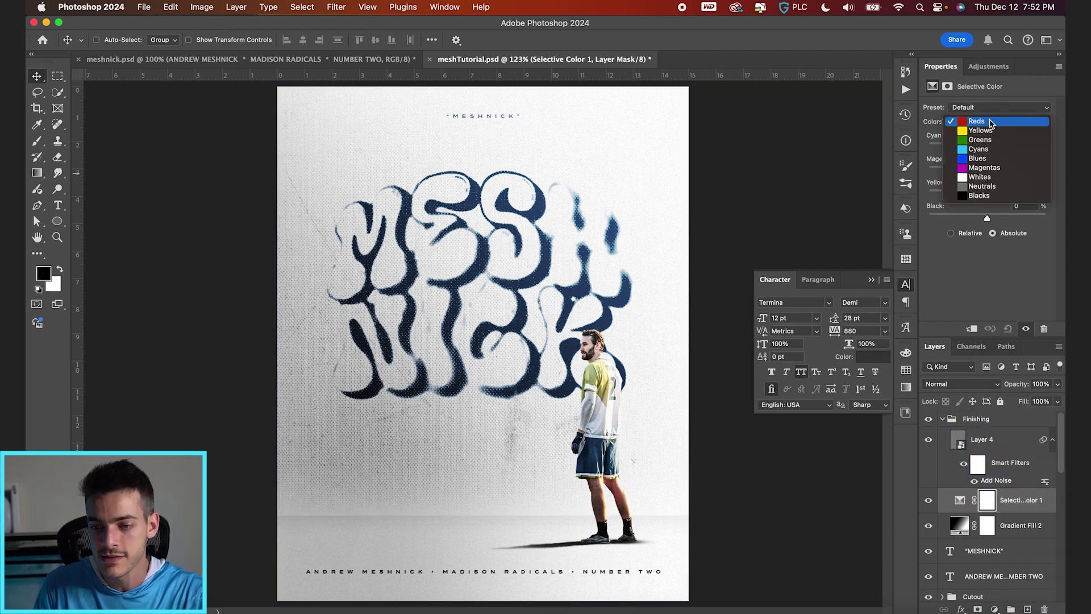
pyautogui.click(992, 182)
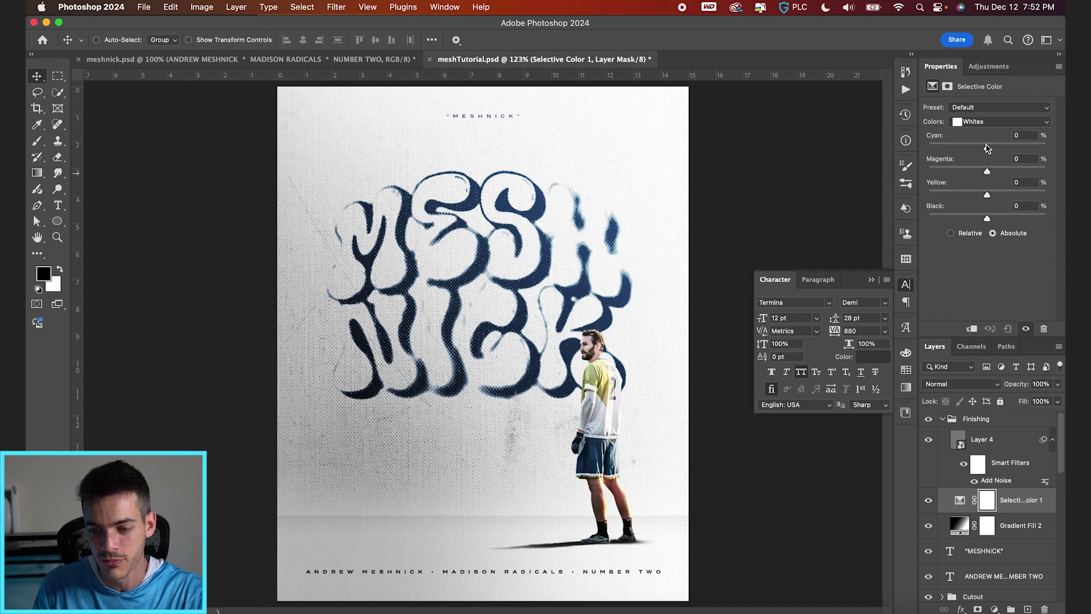
pyautogui.moveTo(985, 149); pyautogui.dragTo(991, 148)
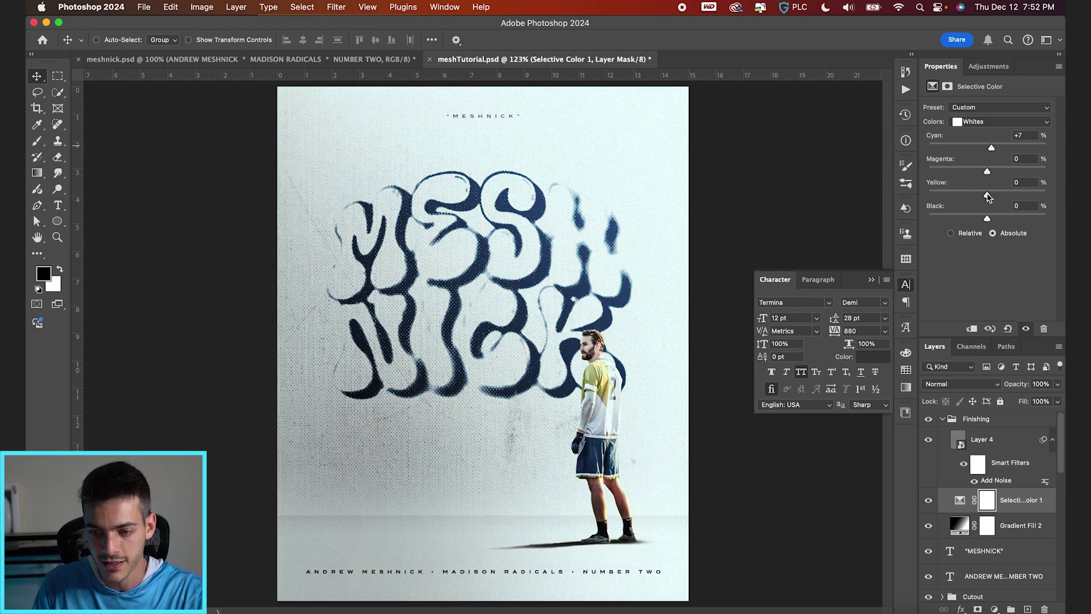
pyautogui.moveTo(987, 197); pyautogui.dragTo(984, 197)
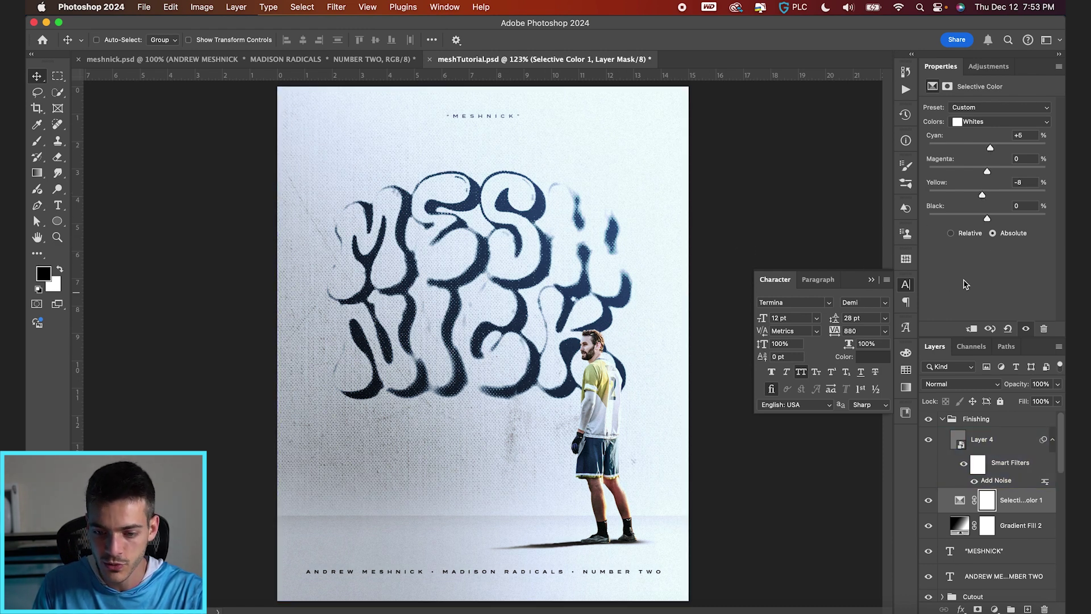
pyautogui.moveTo(987, 219); pyautogui.dragTo(989, 219)
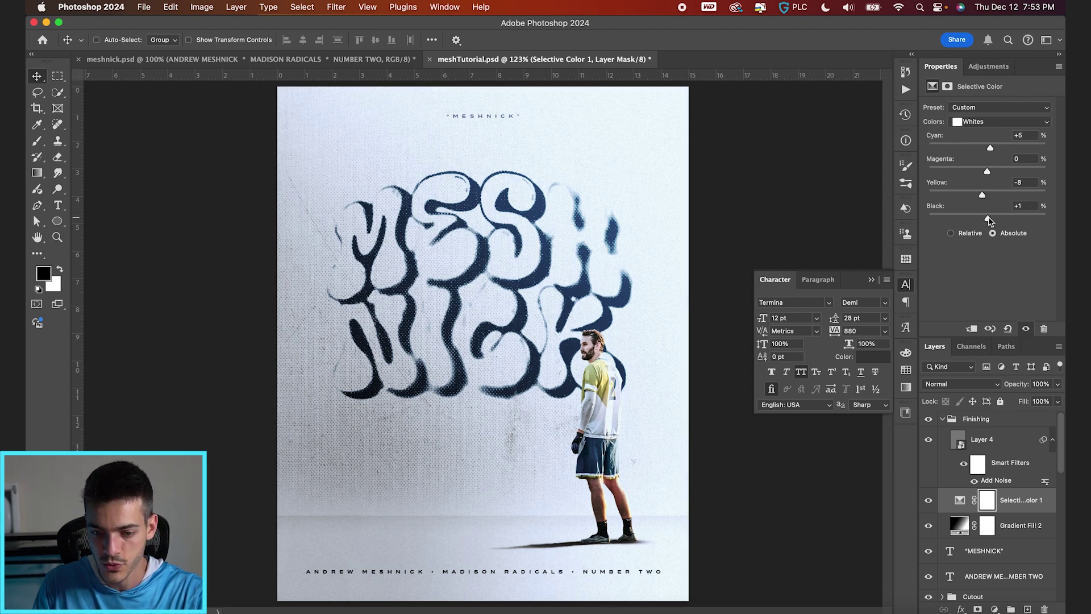
# Step: Expand the Cutout group and select the MeshnickCutout layer
pyautogui.scroll(5, 606, 365)
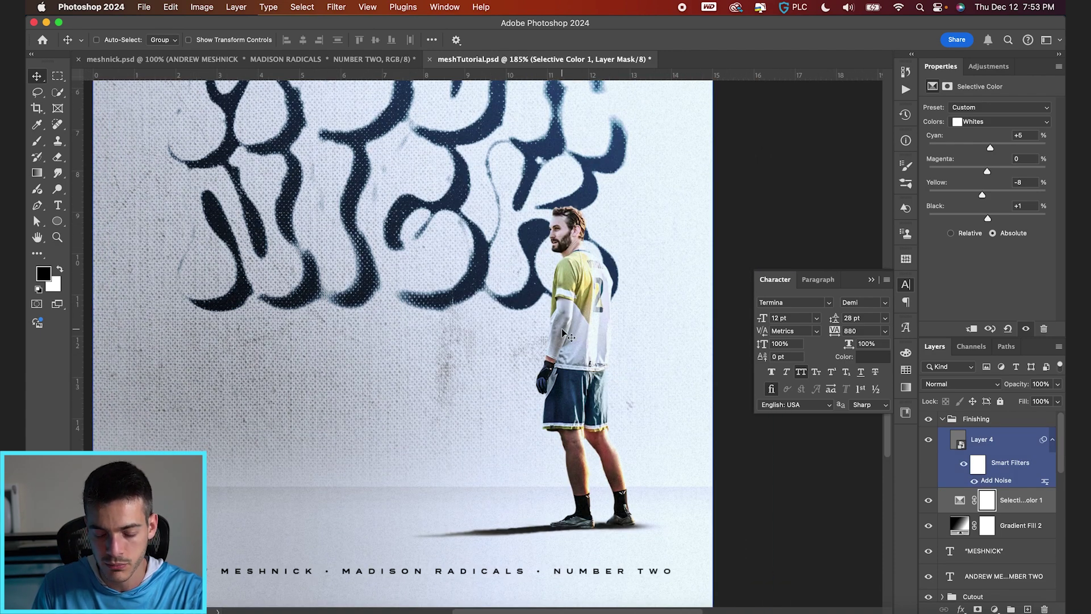
pyautogui.scroll(2, 587, 337)
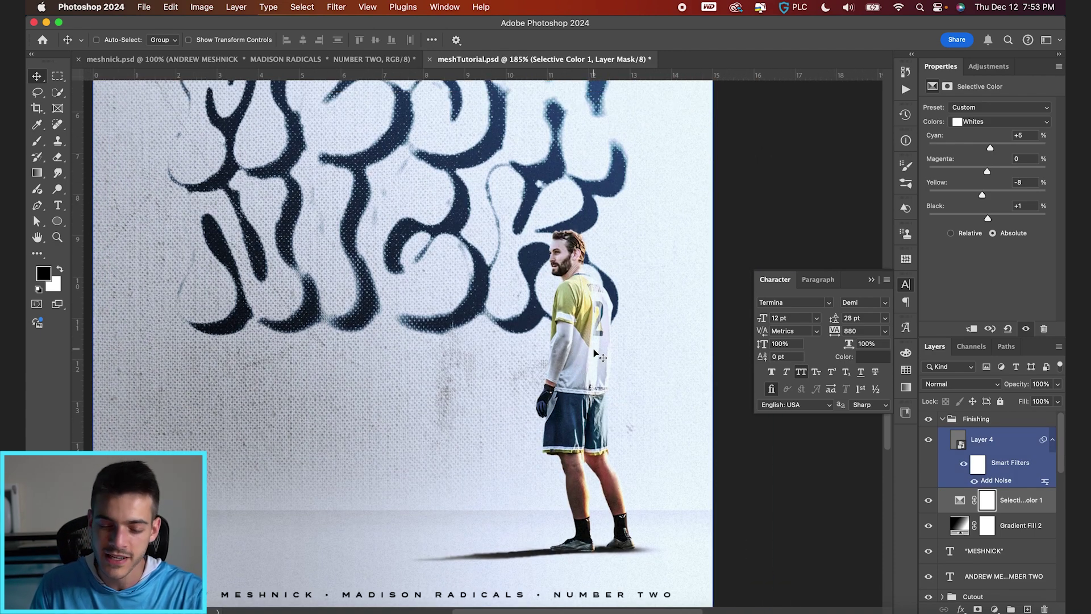
pyautogui.click(1017, 525)
pyautogui.scroll(-4, 978, 540)
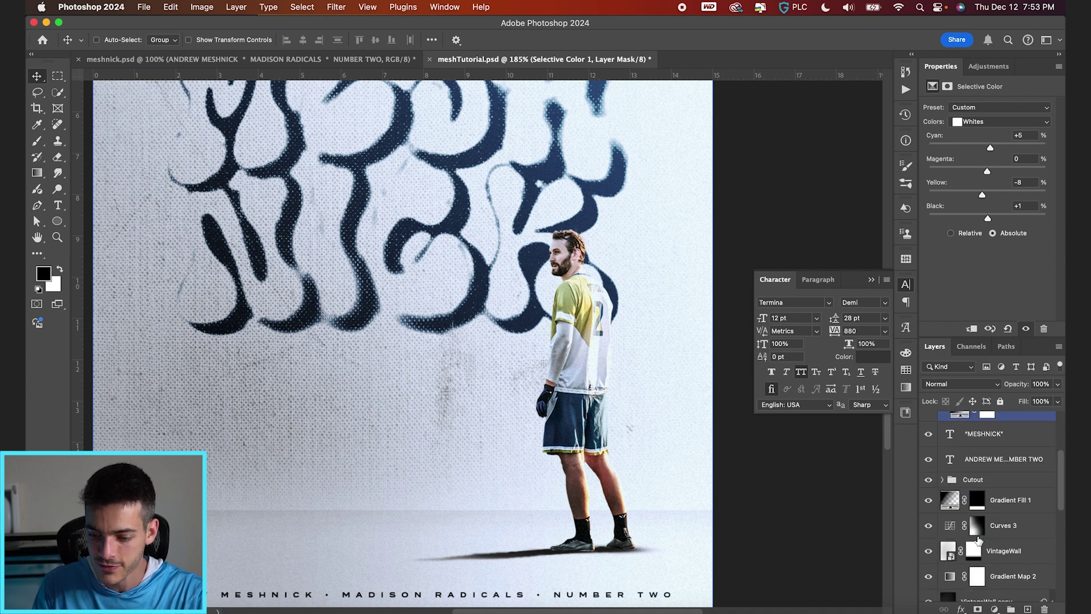
pyautogui.click(973, 479)
pyautogui.click(942, 478)
pyautogui.click(994, 576)
pyautogui.moveTo(966, 576); pyautogui.dragTo(950, 556)
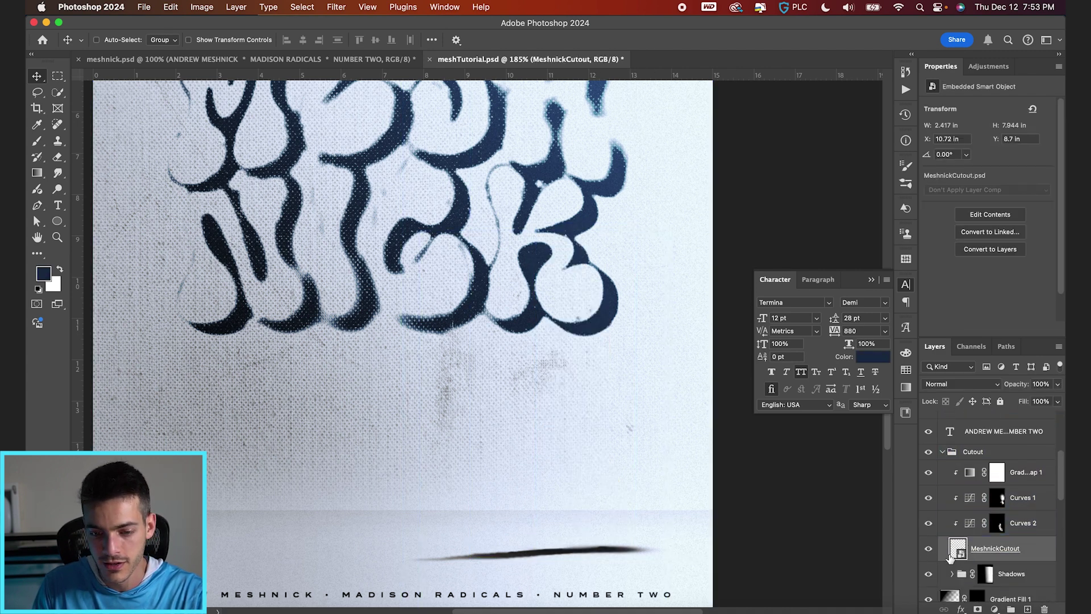
pyautogui.click(994, 609)
# Step: Add a Hue/Saturation adjustment setting Blues saturation to -100
pyautogui.click(1000, 544)
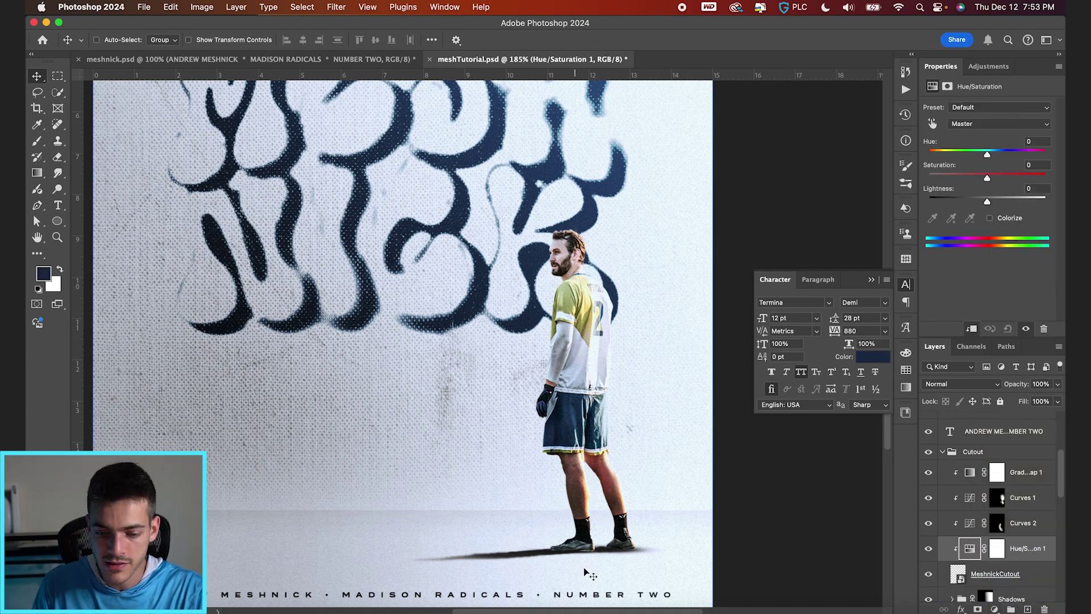
pyautogui.click(998, 125)
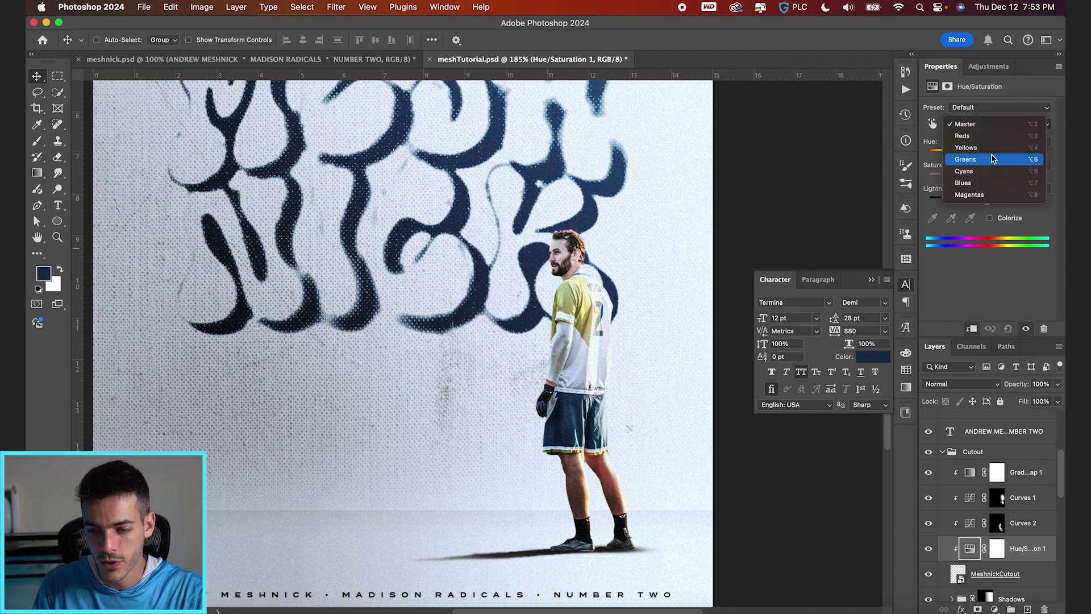
pyautogui.click(988, 182)
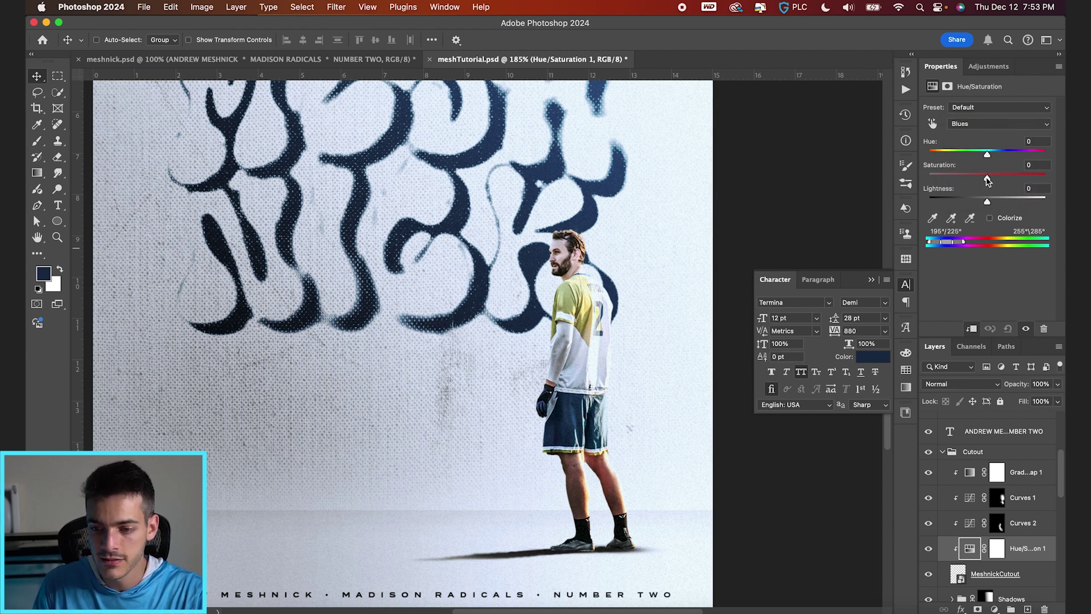
pyautogui.moveTo(988, 179); pyautogui.dragTo(889, 177)
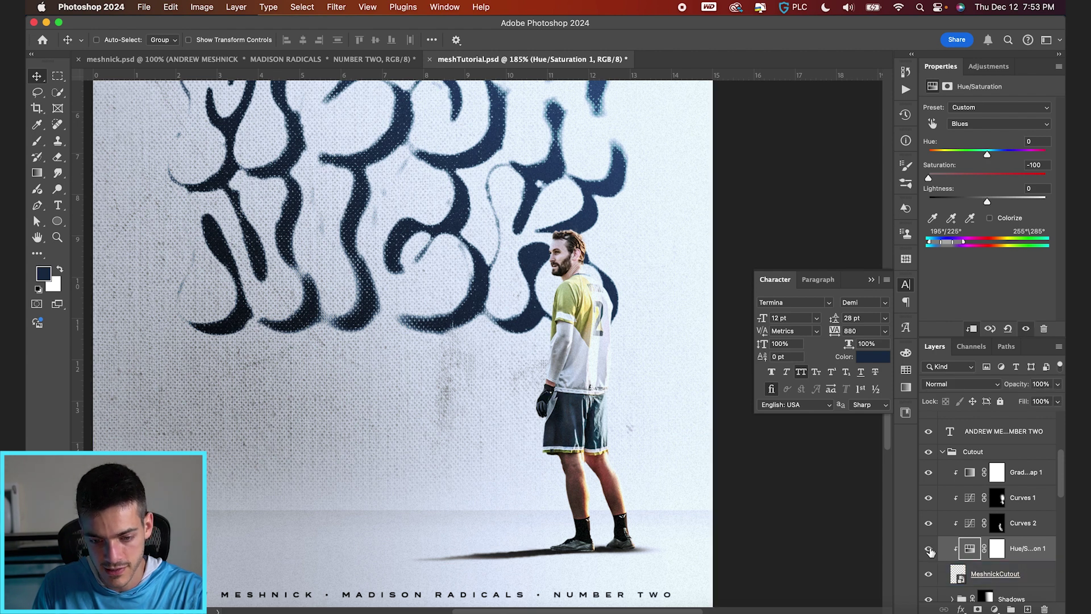
# Step: Paint black on the Hue/Saturation mask over the shorts to restore their blue
pyautogui.click(977, 609)
pyautogui.press('b')
pyautogui.press('d')
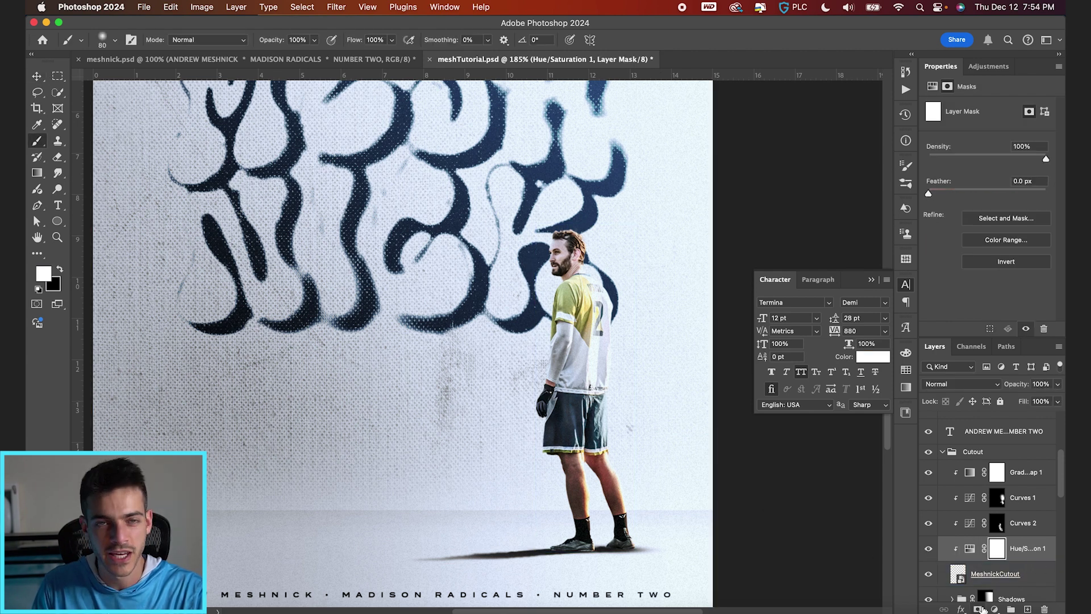
pyautogui.press('x')
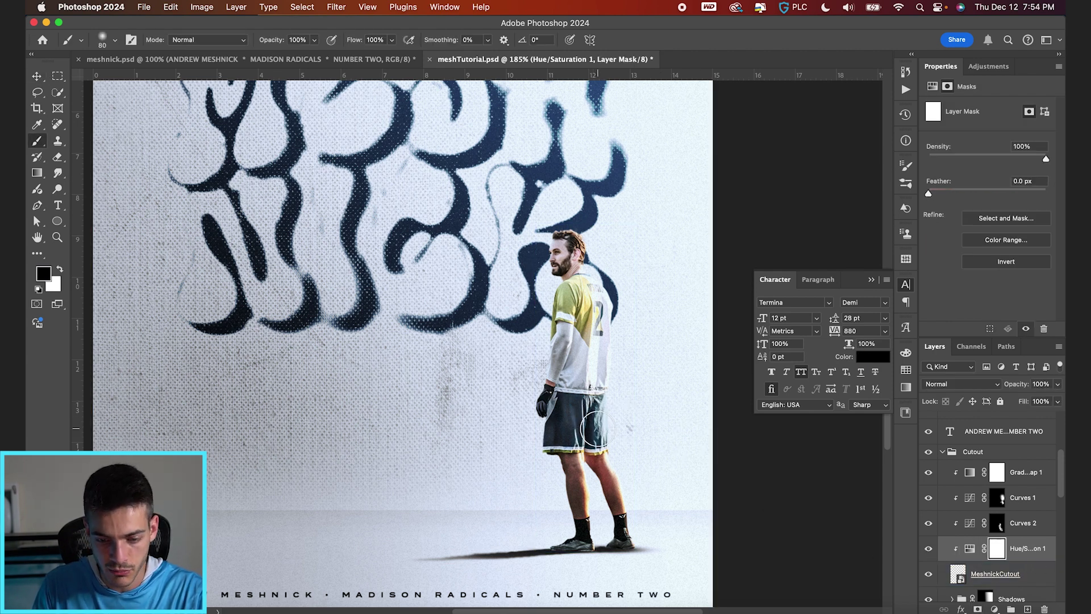
pyautogui.moveTo(594, 429)
pyautogui.mouseDown()
pyautogui.moveTo(591, 416)
pyautogui.moveTo(556, 426)
pyautogui.moveTo(560, 405)
pyautogui.moveTo(546, 421)
pyautogui.moveTo(588, 415)
pyautogui.moveTo(594, 435)
pyautogui.mouseUp()
pyautogui.press('[')
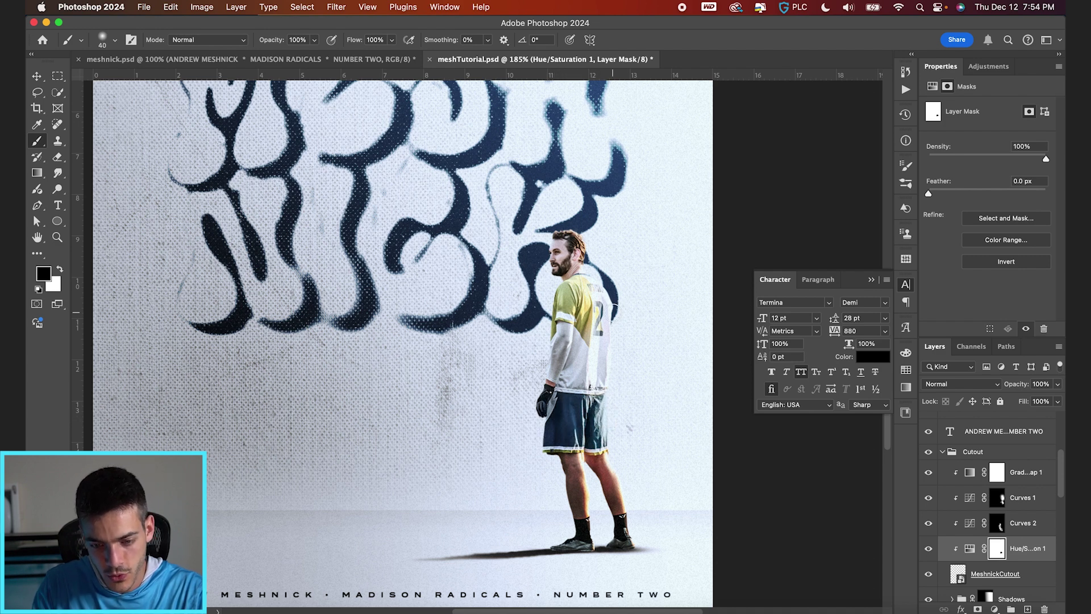
pyautogui.press('[')
pyautogui.press('[')
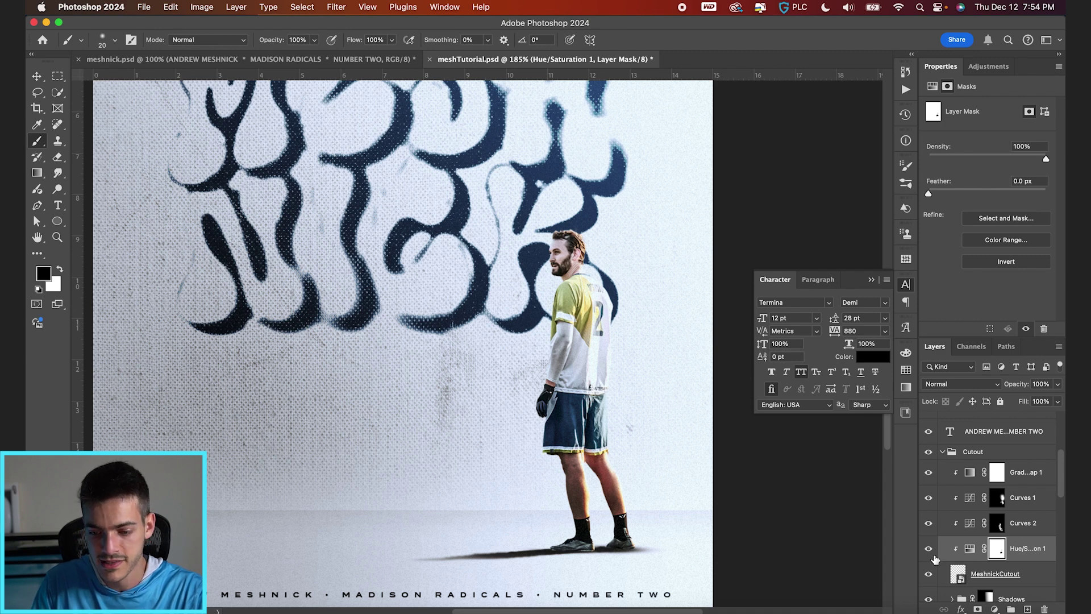
pyautogui.click(930, 550)
pyautogui.click(929, 550)
pyautogui.press('v')
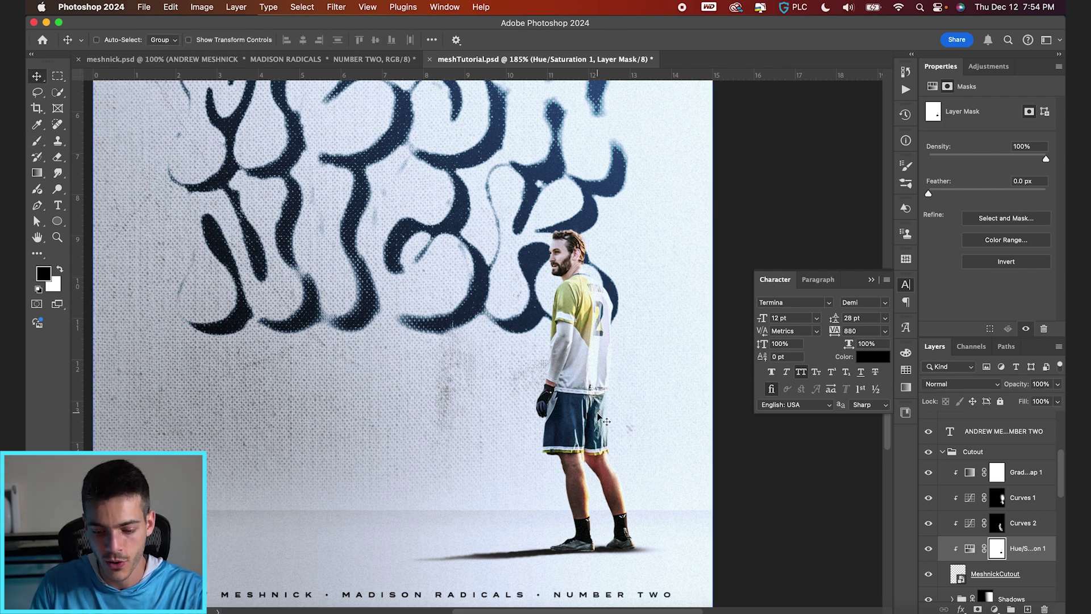
pyautogui.press('super+0')
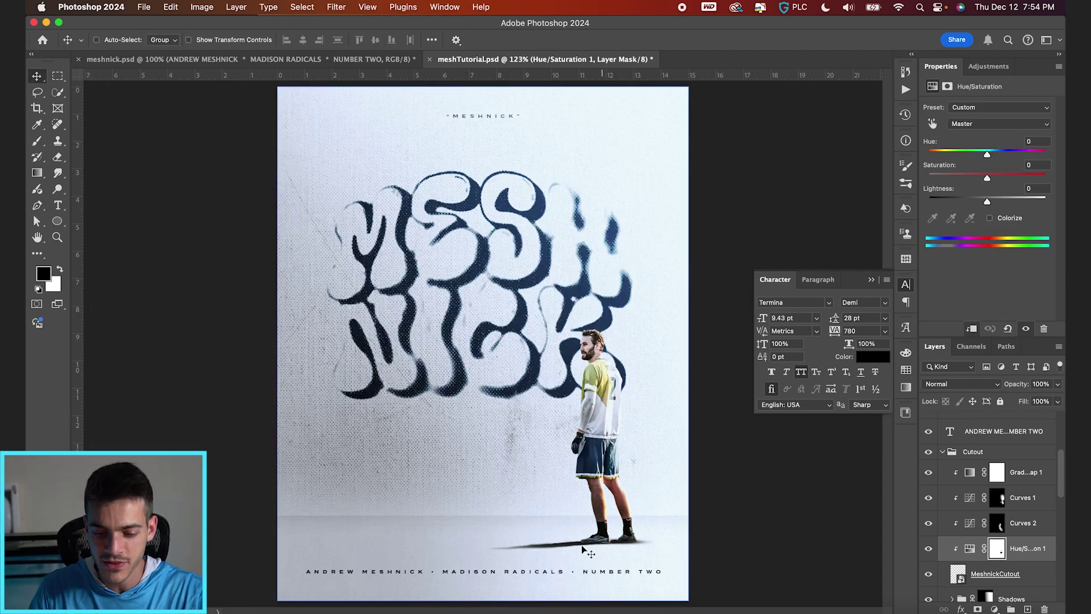
# Step: Lower the Shadows group's opacity to 77% to soften the player's floor shadow
pyautogui.scroll(-2, 966, 539)
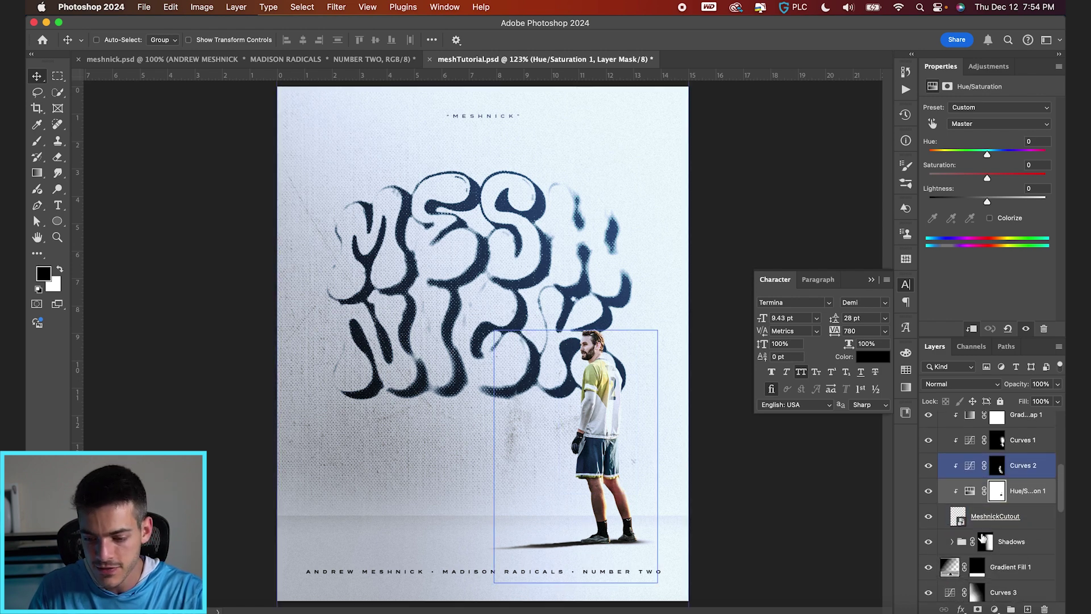
pyautogui.click(961, 543)
pyautogui.moveTo(1019, 384)
pyautogui.mouseDown()
pyautogui.moveTo(984, 385)
pyautogui.moveTo(1004, 386)
pyautogui.mouseUp()
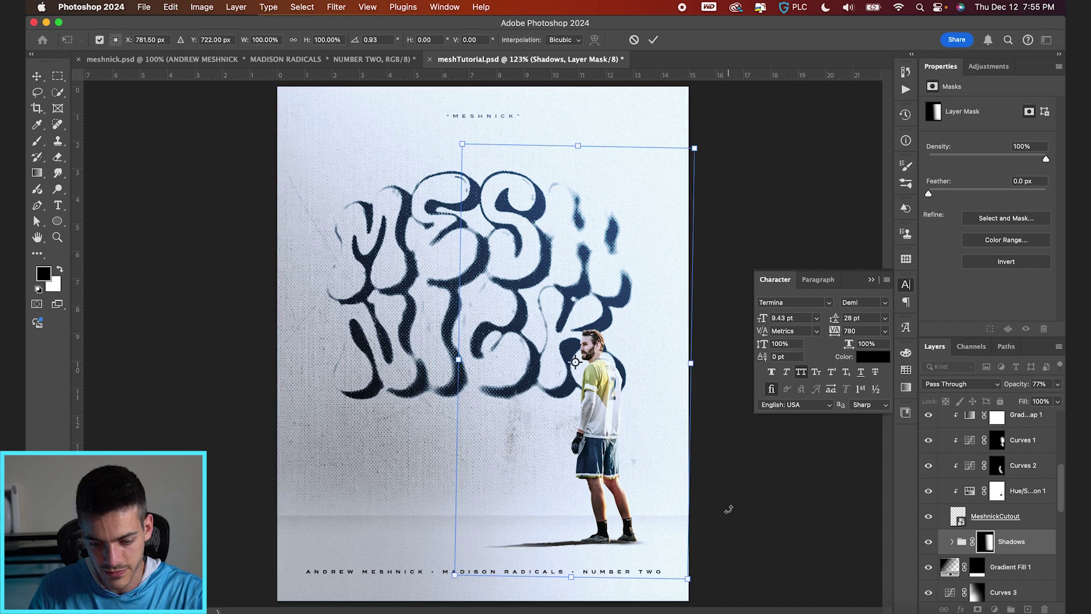
pyautogui.press('super+2')
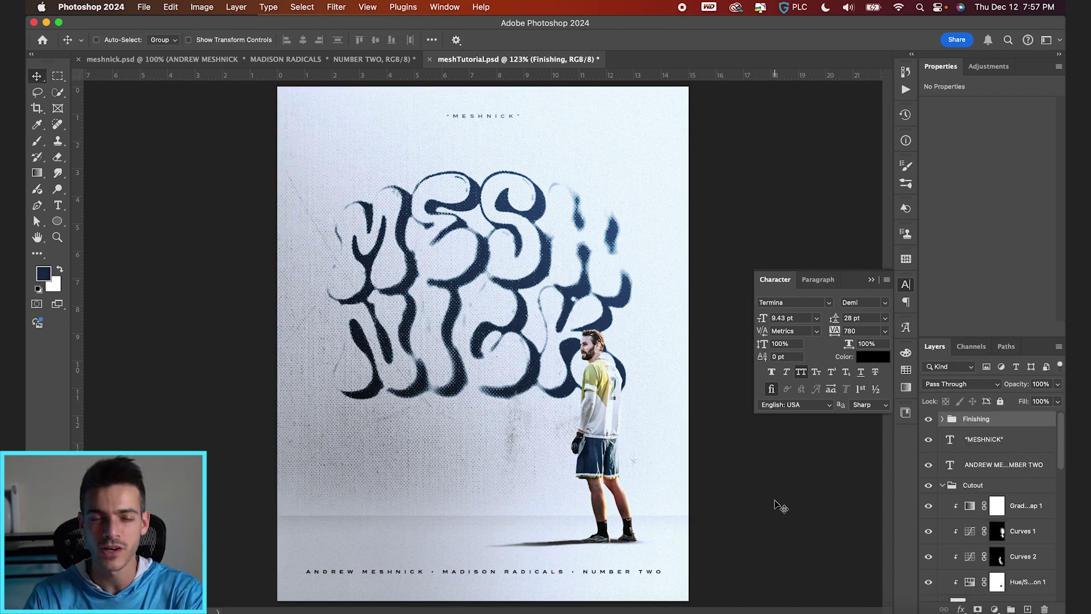